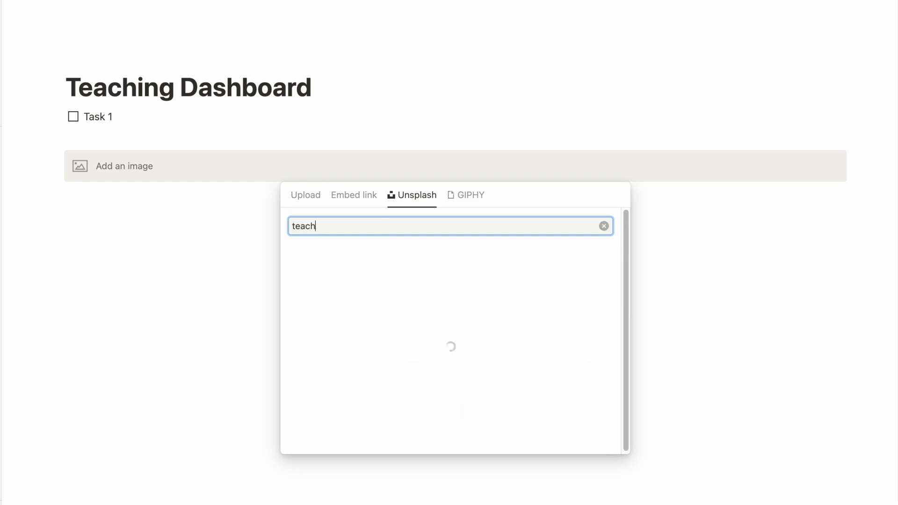
- Search the Unsplash images for "teacher" to fill the page's image block
scroll(451, 409, down, 10)
scroll(445, 407, up, 6)
scroll(445, 407, up, 5)
scroll(445, 407, down, 1)
scroll(445, 407, up, 1)
click(497, 226)
key(BackSpace)
key(BackSpace)
key(BackSpace)
text(er)
- Insert the photo of colored pencils lined up on a light background from the Unsplash results
scroll(463, 364, down, 10)
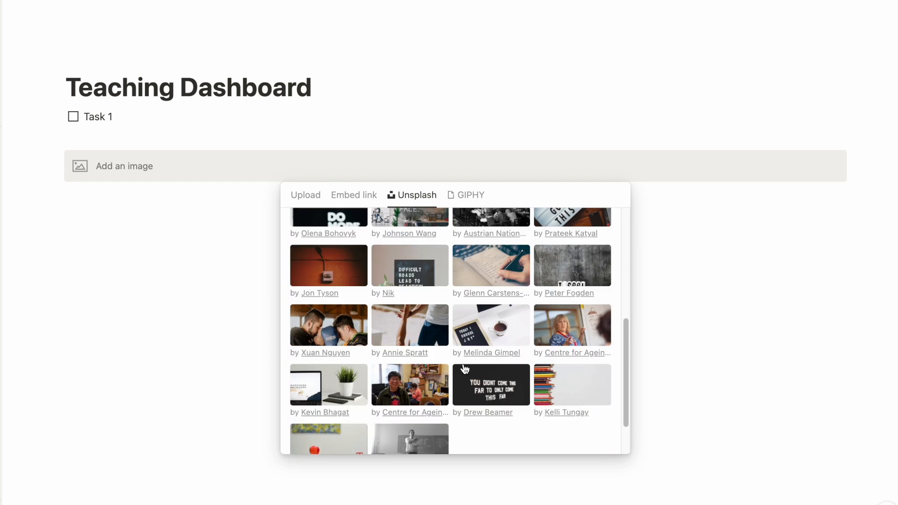
scroll(463, 364, up, 10)
scroll(447, 353, down, 5)
scroll(541, 398, down, 3)
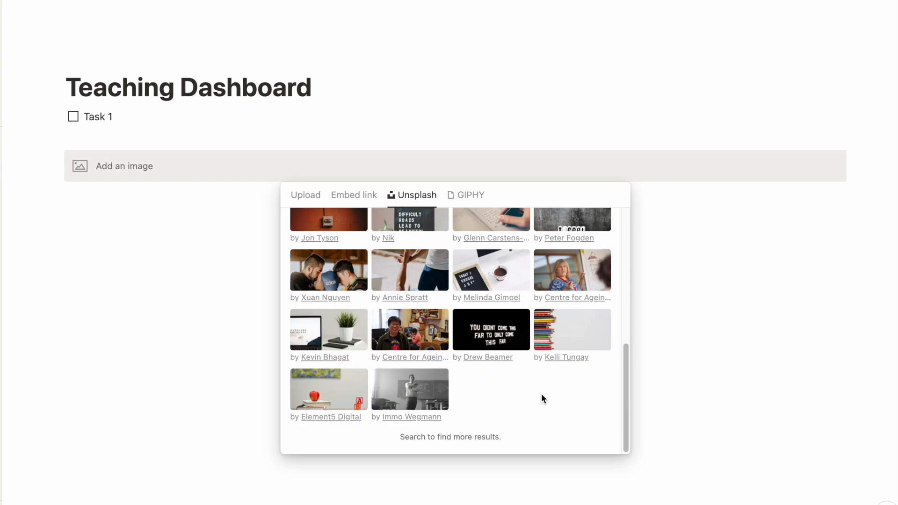
click(561, 330)
scroll(215, 368, down, 5)
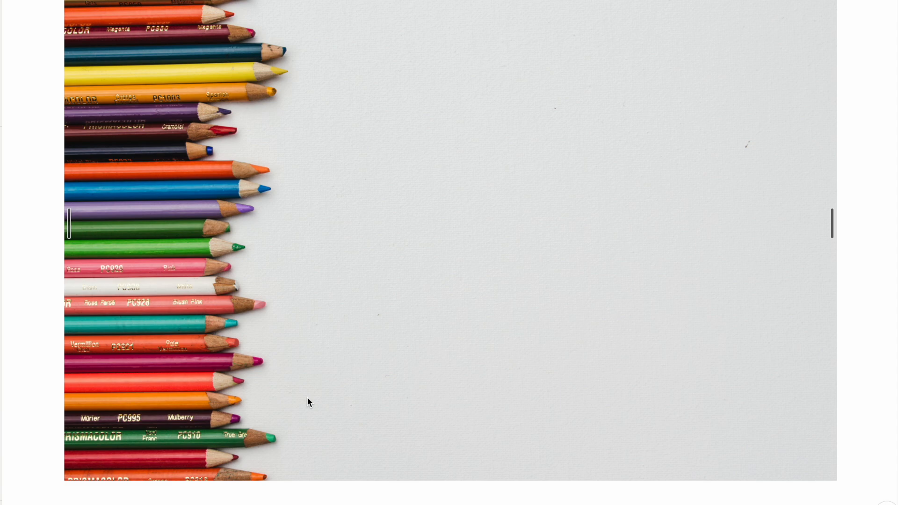
- Shrink the colored pencils image to roughly half the page width
scroll(539, 373, up, 5)
mouse_move(832, 395)
mouse_down()
mouse_move(450, 369)
mouse_move(558, 328)
mouse_move(652, 310)
mouse_up()
click(81, 146)
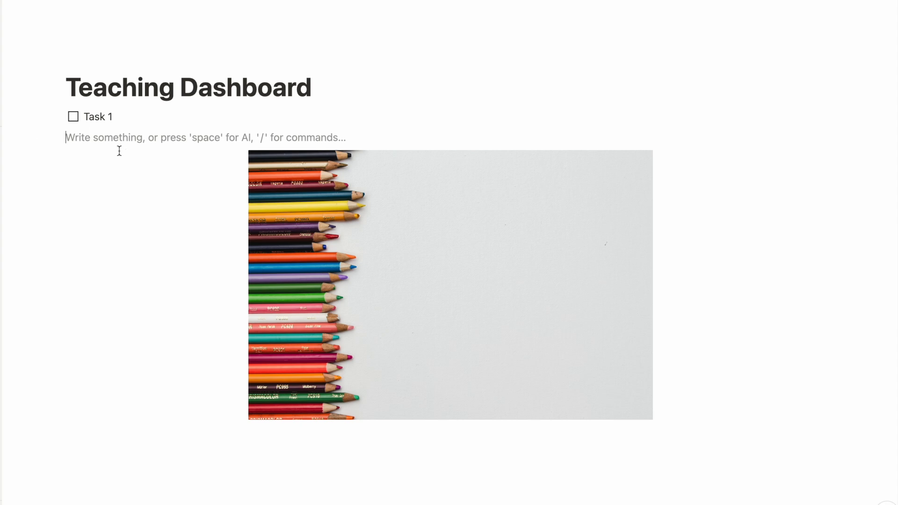
text(/2)
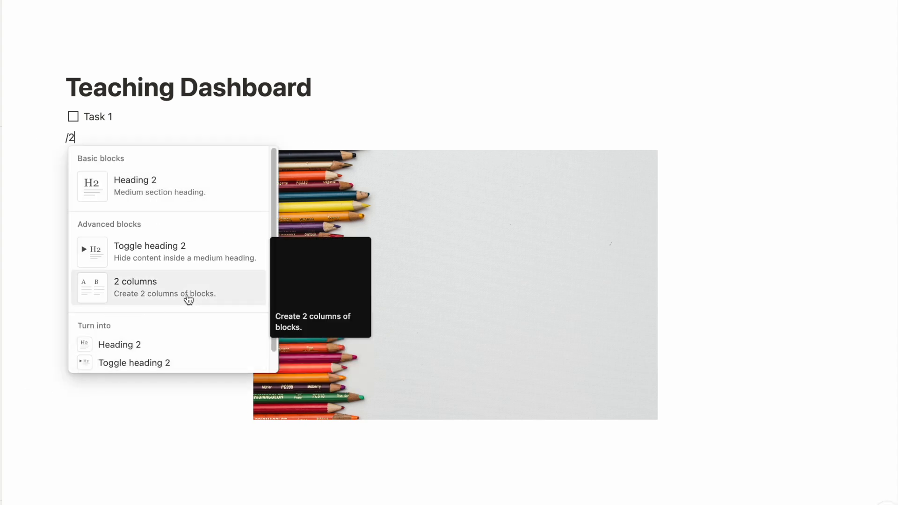
key(BackSpace)
key(BackSpace)
- Place the pencils image in a column beside the empty text line and add the text "Courses I'm Taking" below it
drag(398, 262, 132, 139)
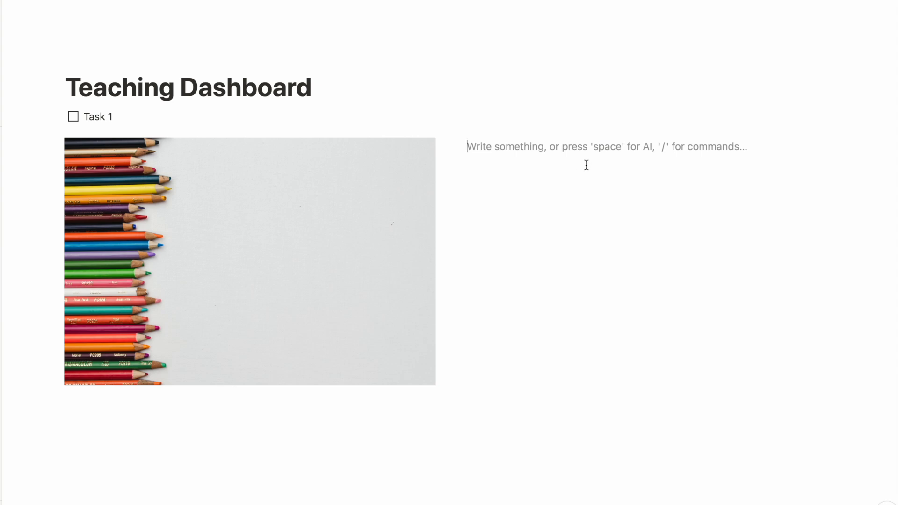
click(91, 398)
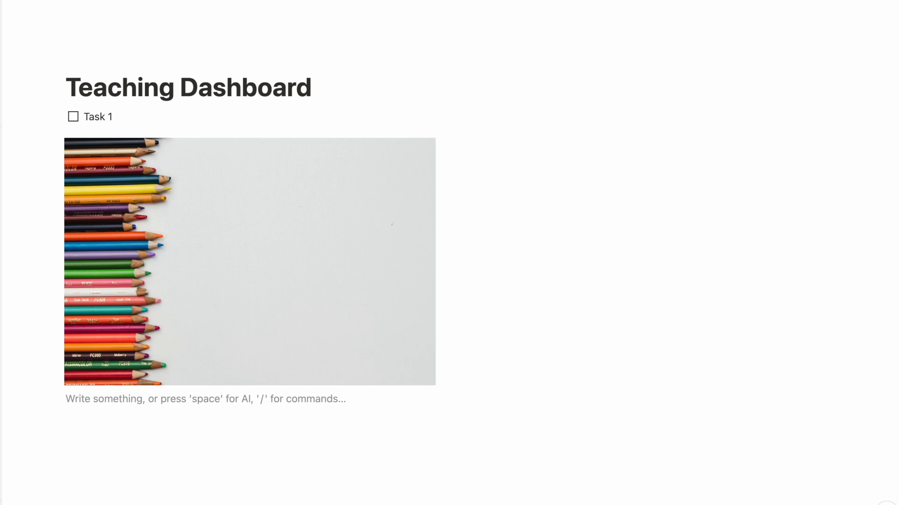
key(Return)
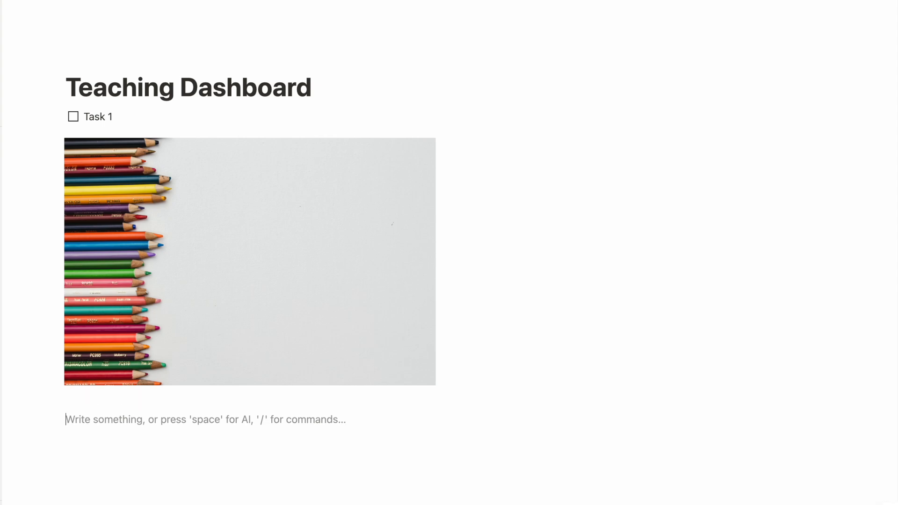
text(c)
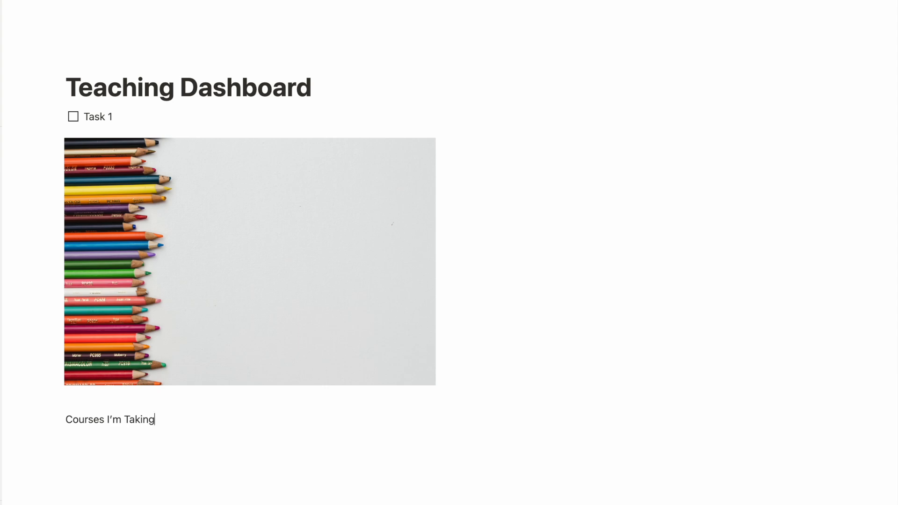
- Insert a divider below the pencils image, extend it across the full page width, and place "Courses I'm Taking" beneath it
key(Return)
text(/divi)
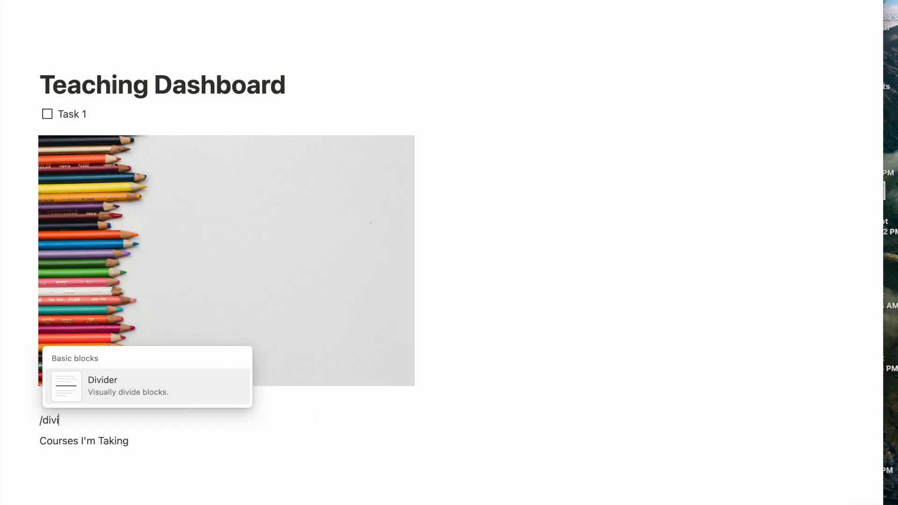
click(175, 396)
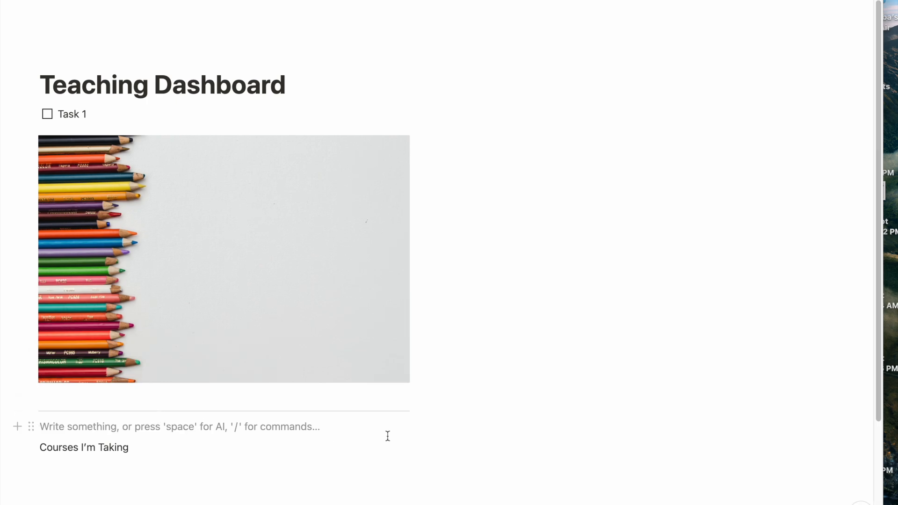
drag(56, 410, 544, 392)
scroll(472, 414, down, 2)
click(330, 367)
drag(56, 334, 141, 422)
click(199, 403)
- Add the text lines "Resources/CV" and "Courses I'm Teaching" below "Courses I'm Taking"
key(Return)
text(Courses I’m Teaching)
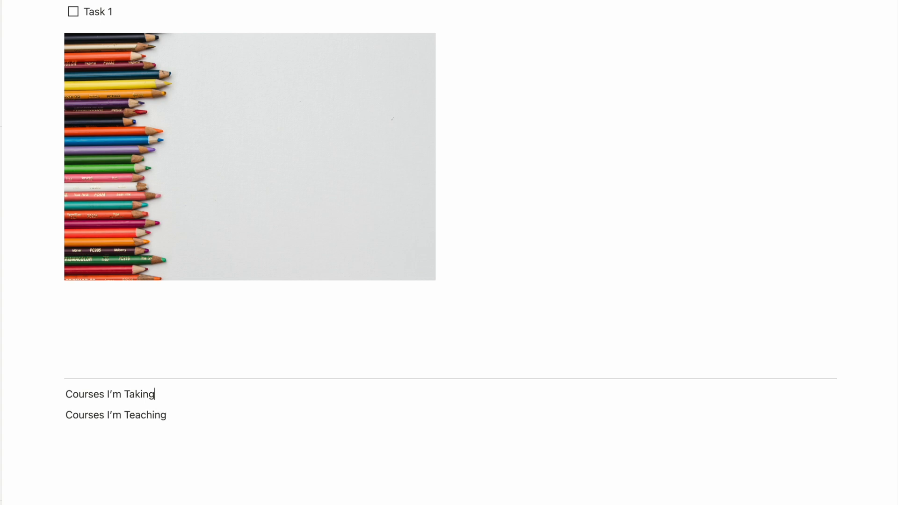
key(Return)
text(R)
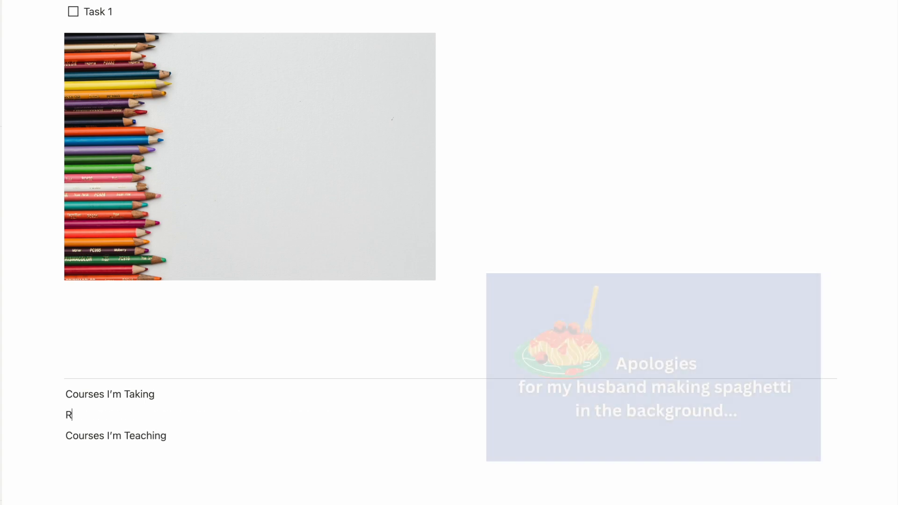
text(esources)
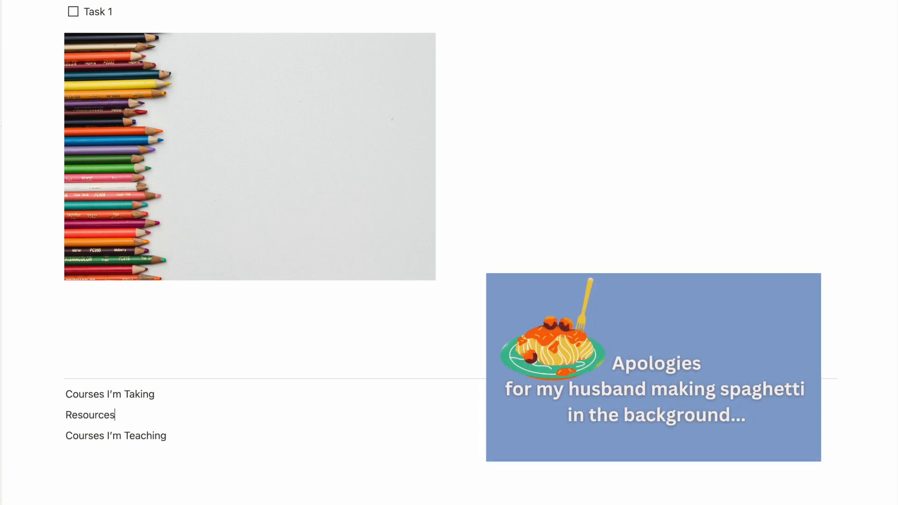
text(/CV)
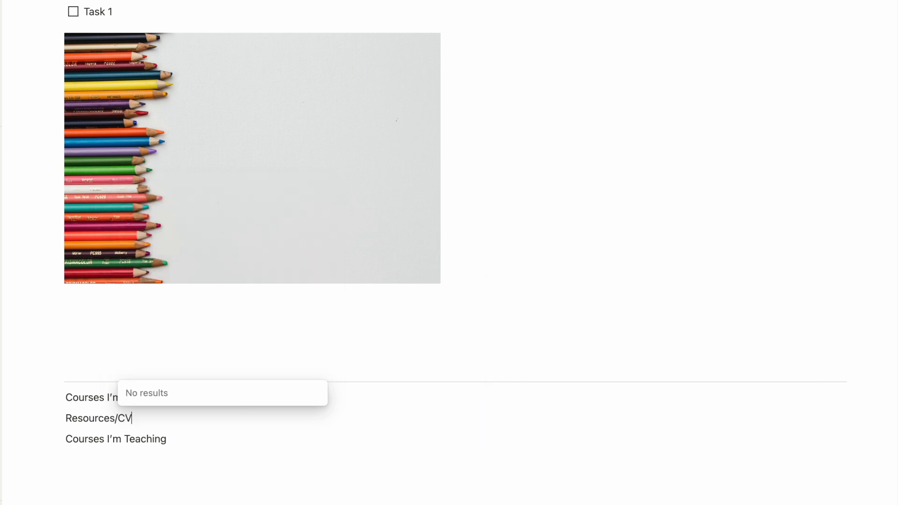
click(238, 443)
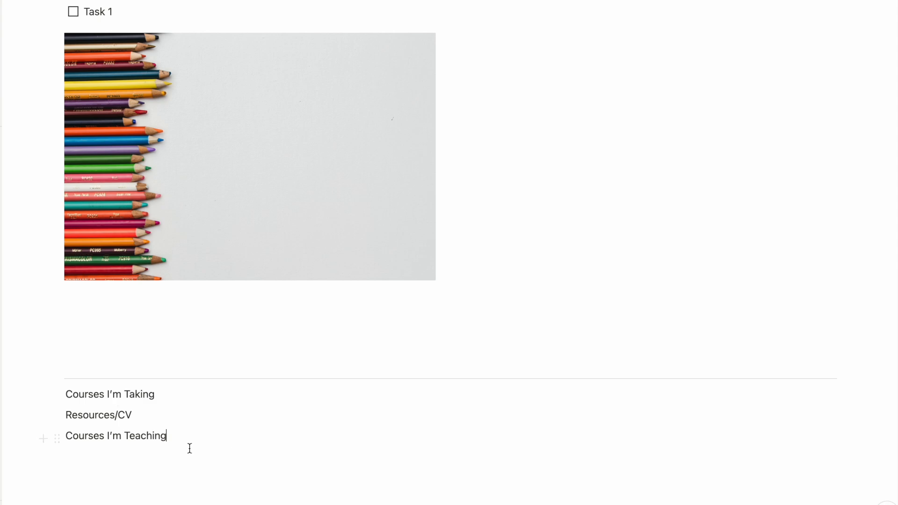
- Move "Resources/CV" into a column beside "Courses I'm Taking" and turn it into a heading
drag(57, 415, 846, 392)
click(737, 432)
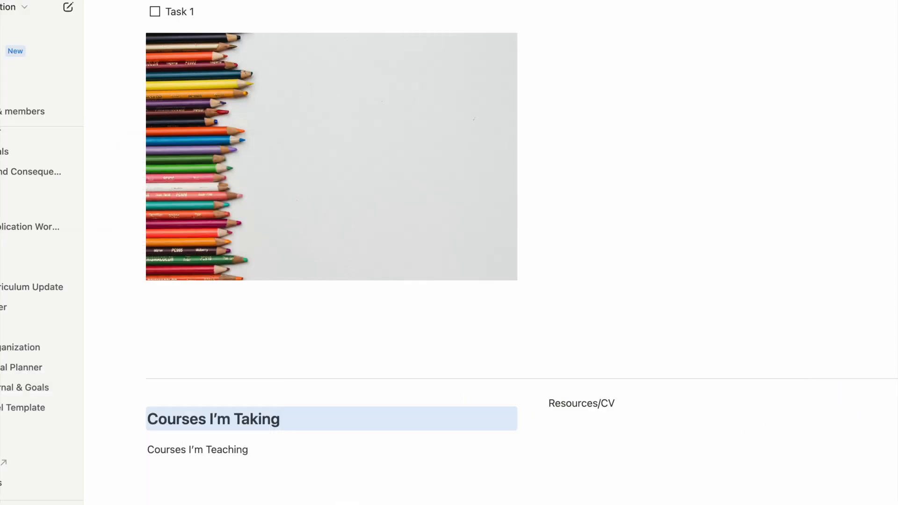
triple_click(580, 403)
click(696, 378)
click(697, 61)
click(545, 433)
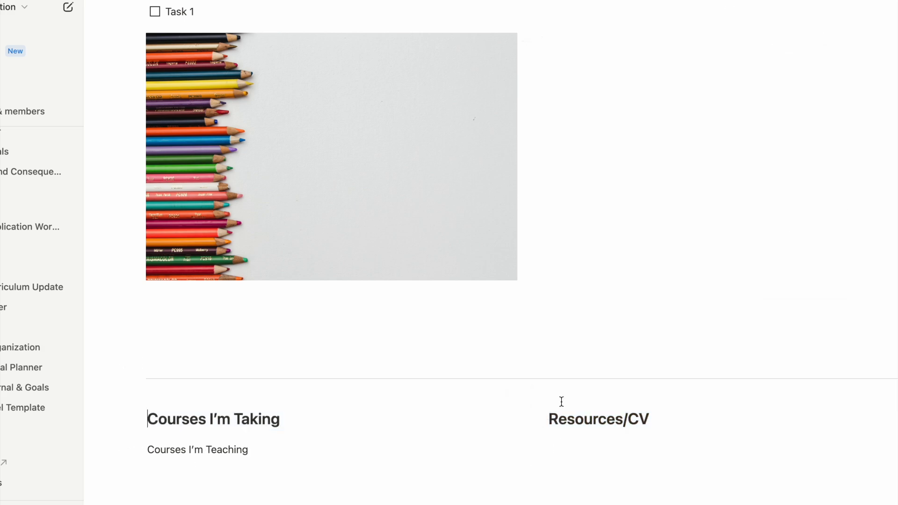
- Turn the text "Courses I'm Teaching" into a heading matching "Courses I'm Taking"
triple_click(208, 450)
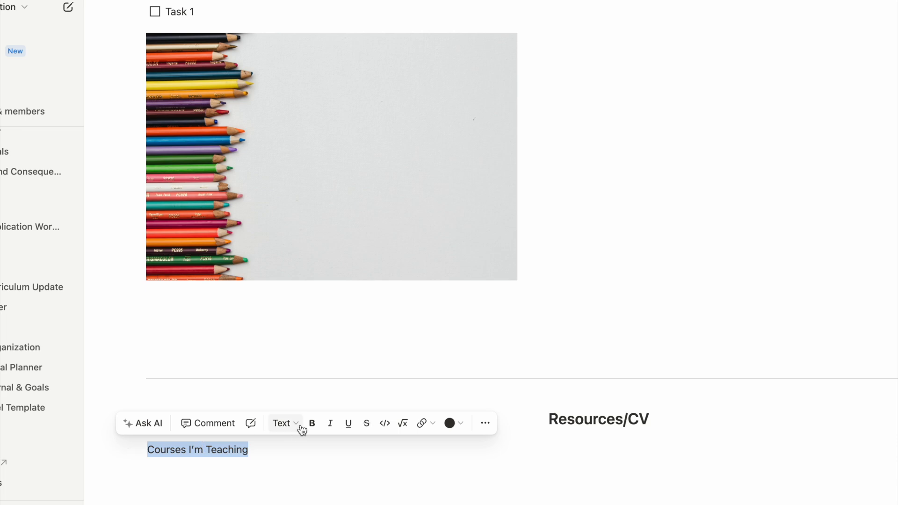
click(287, 423)
click(253, 90)
click(390, 461)
scroll(384, 457, down, 3)
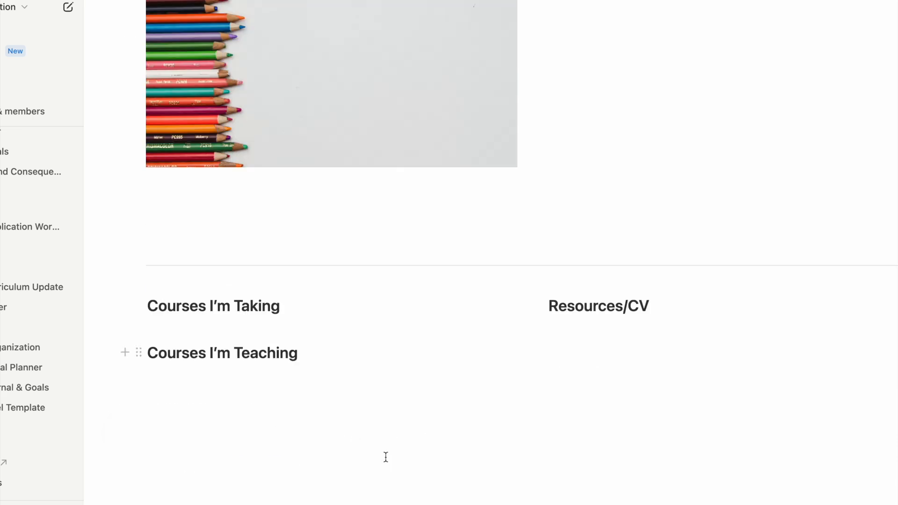
- Embed a sub-page named ACUE under the "Courses I'm Taking" heading and set that page to full width
key(Return)
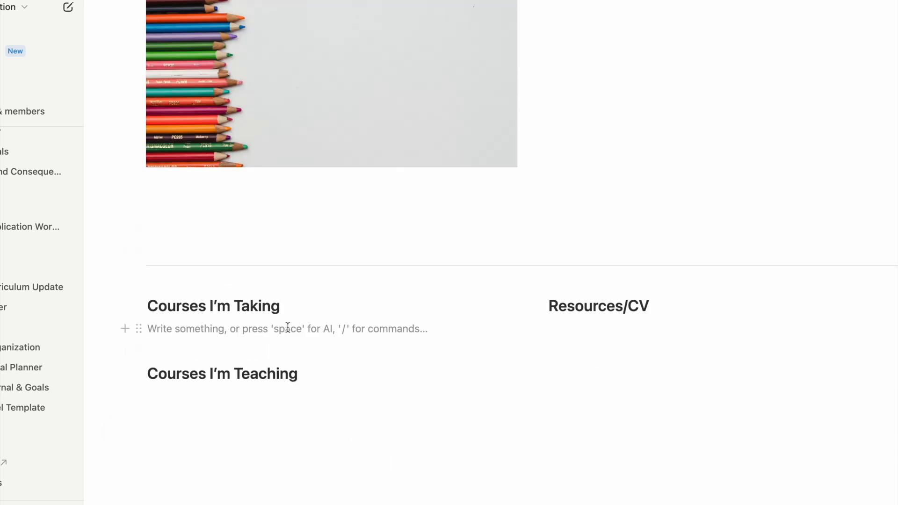
text(/)
scroll(285, 257, down, 3)
scroll(284, 257, up, 5)
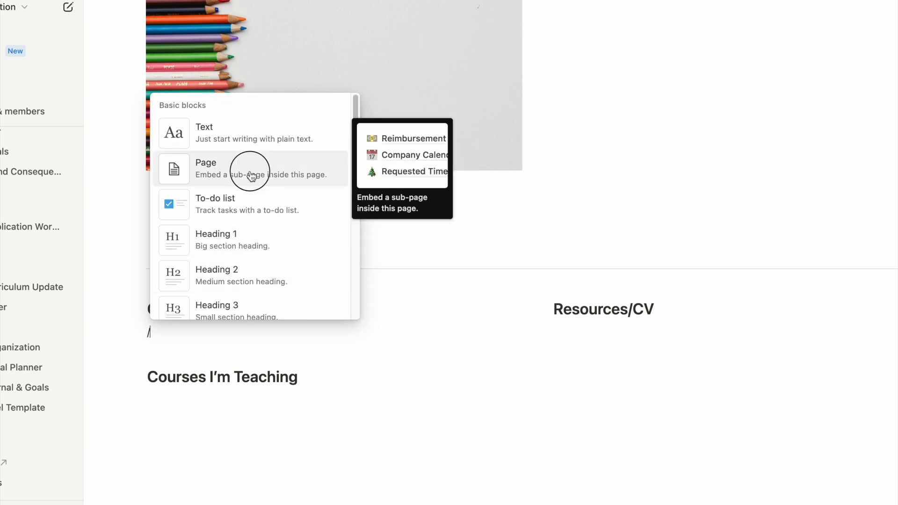
click(250, 170)
text(ACUE)
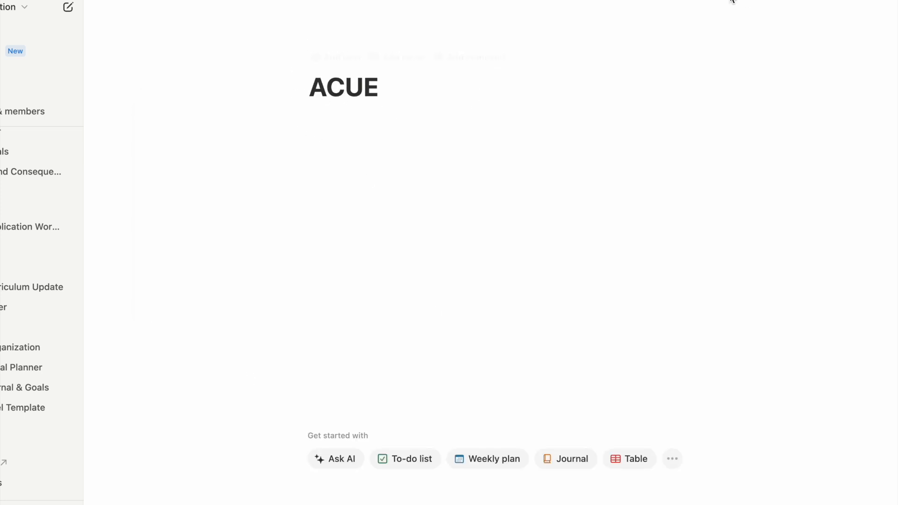
click(891, 2)
click(825, 74)
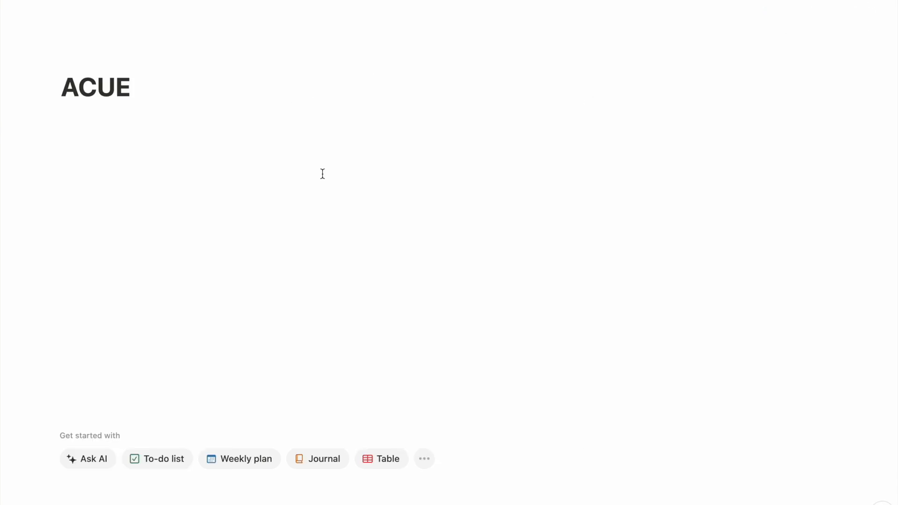
- Insert a table view with a new empty database on the ACUE page
click(294, 128)
text(/tabl)
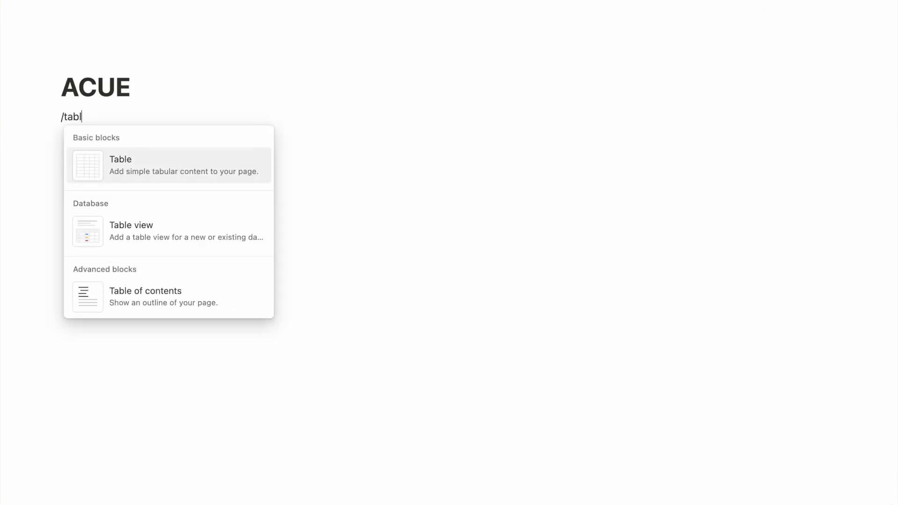
click(165, 239)
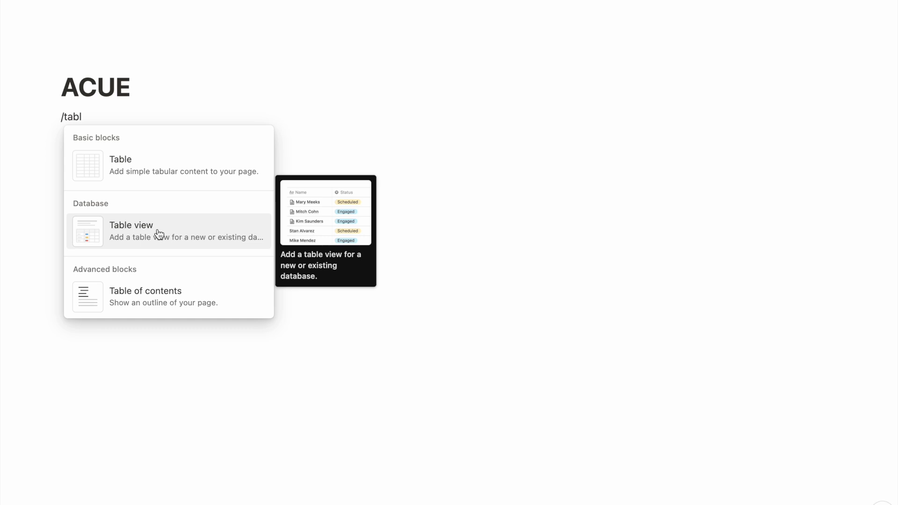
click(176, 238)
click(772, 207)
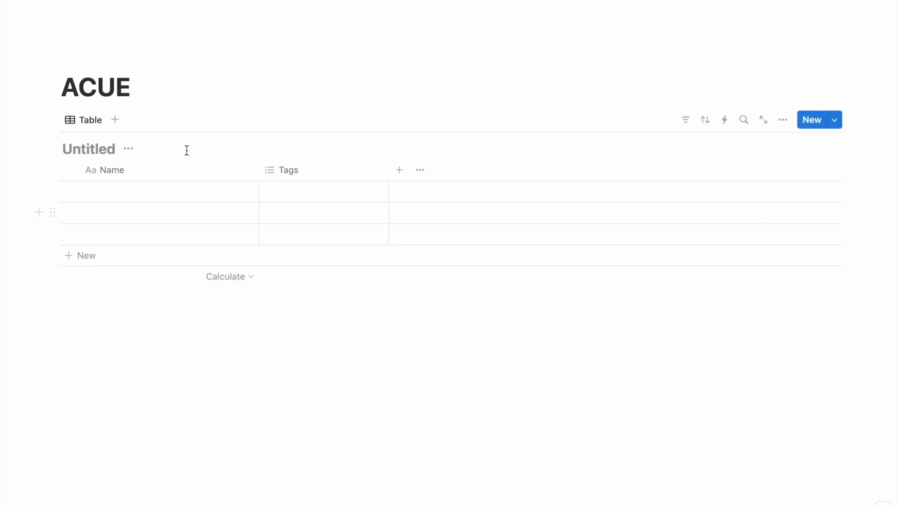
- Title the table "Course Schedules for Courses I'm Taking"
text(Course Schew)
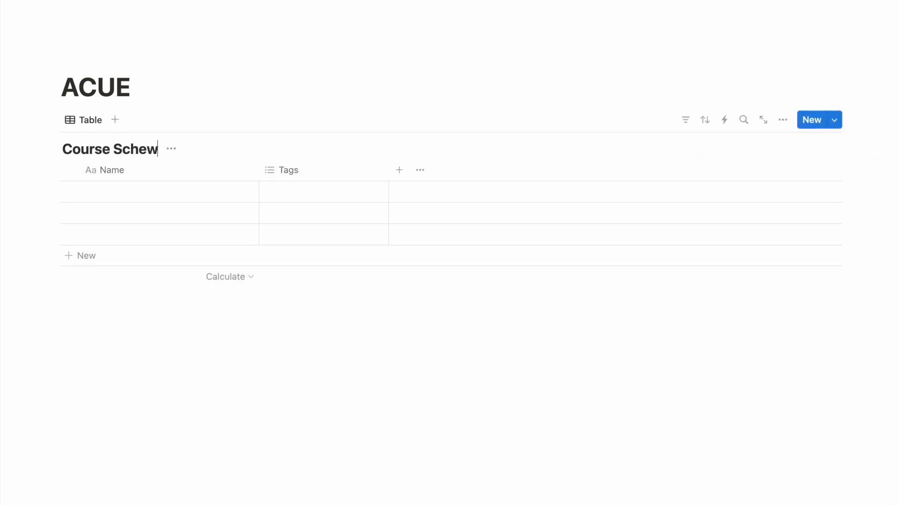
key(BackSpace)
text(dules for )
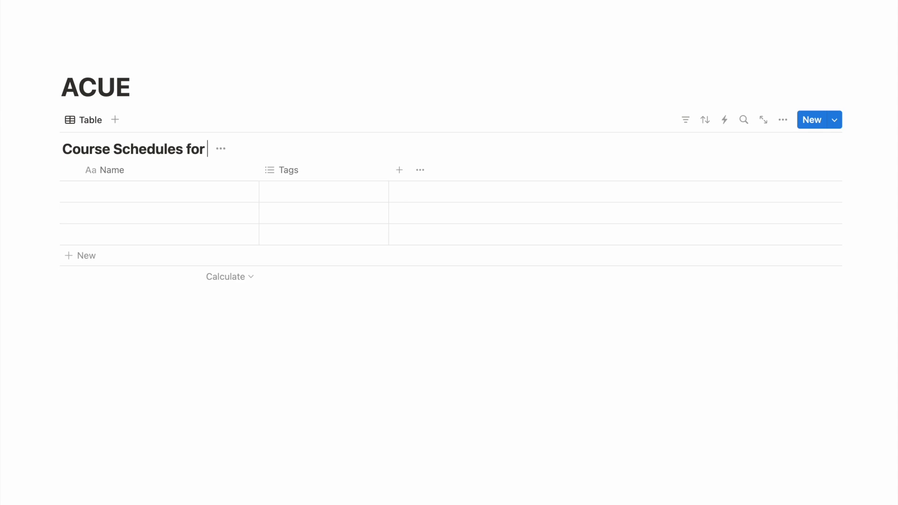
text(Courses I'm Taking)
key(Return)
- Create the tags ACUE and Instructor Coaching in the first row's Tags cell, and reopen that cell's tag options
click(309, 181)
click(242, 273)
click(313, 197)
text(ACUE)
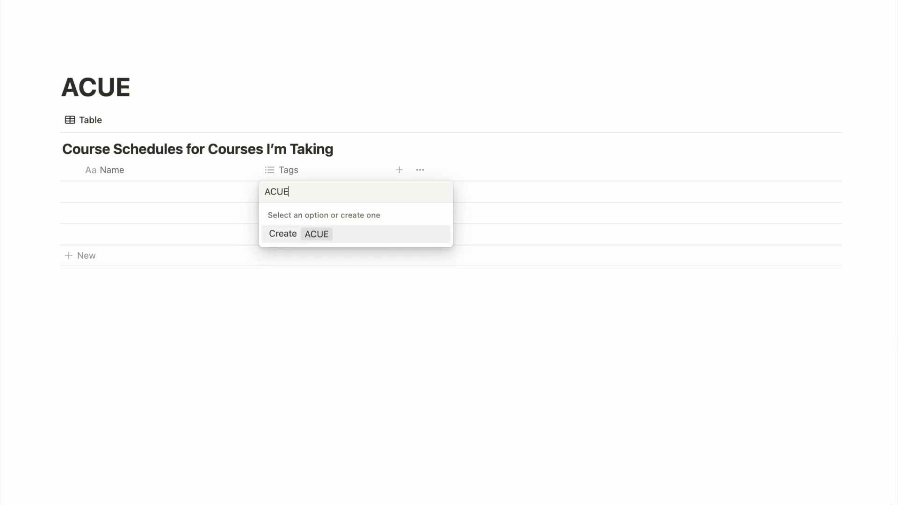
key(Return)
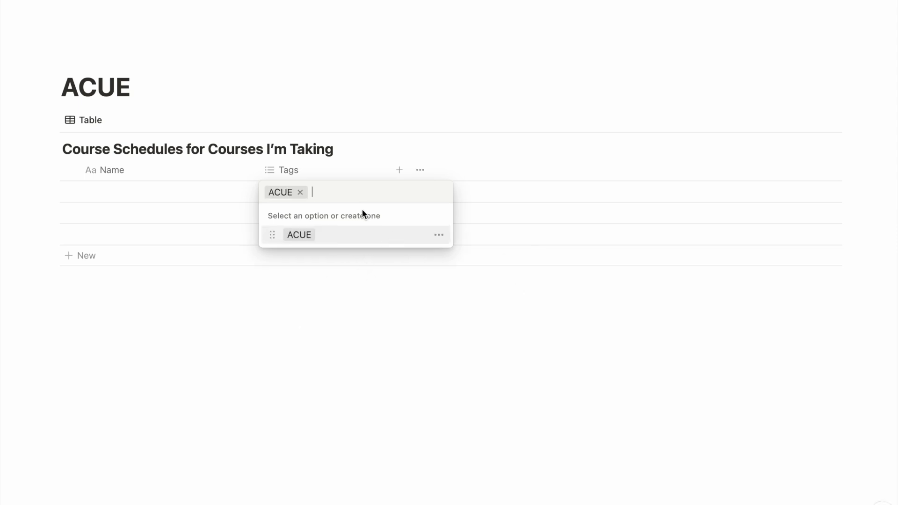
text(Instructor)
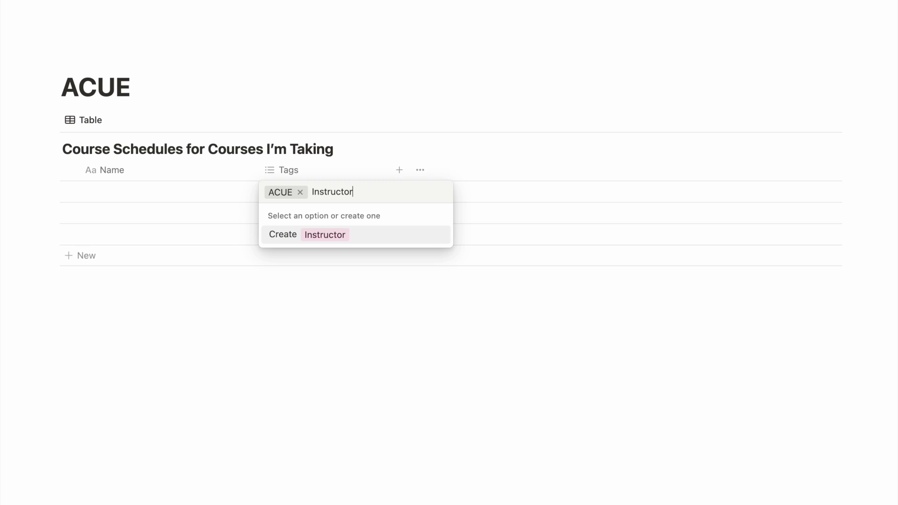
text( Coach)
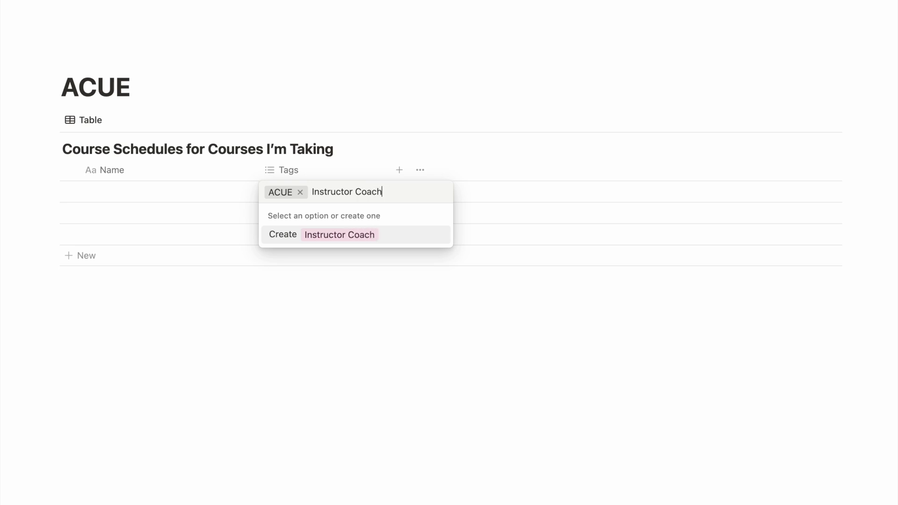
text(ing)
click(373, 242)
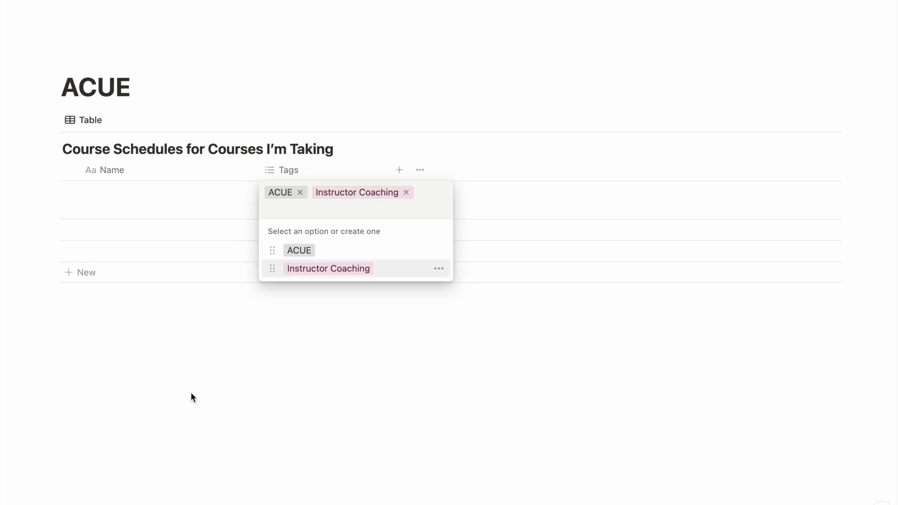
click(211, 402)
click(219, 398)
click(325, 191)
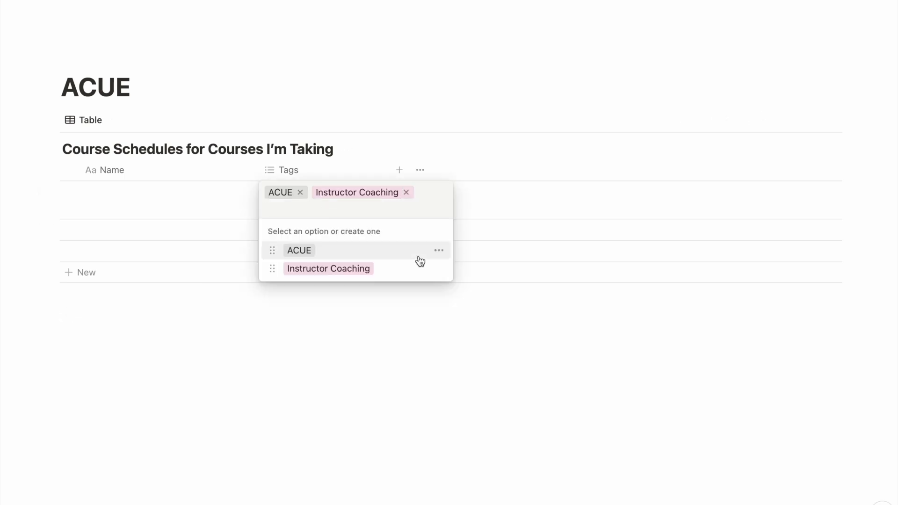
- Change the colour of the ACUE tag option to green
click(438, 250)
click(439, 439)
click(334, 258)
click(448, 146)
- Clear the tags from the first row's Tags cell and hide the database title on the ACUE page
key(BackSpace)
click(385, 351)
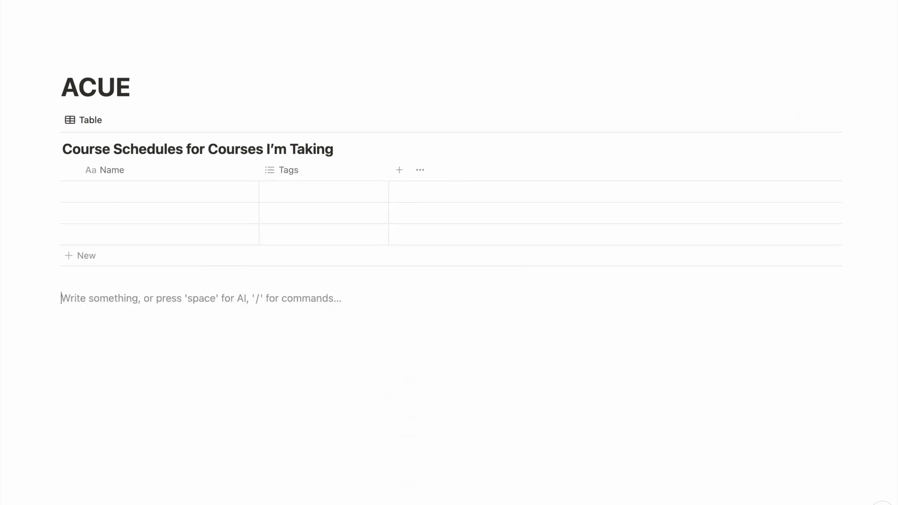
click(346, 149)
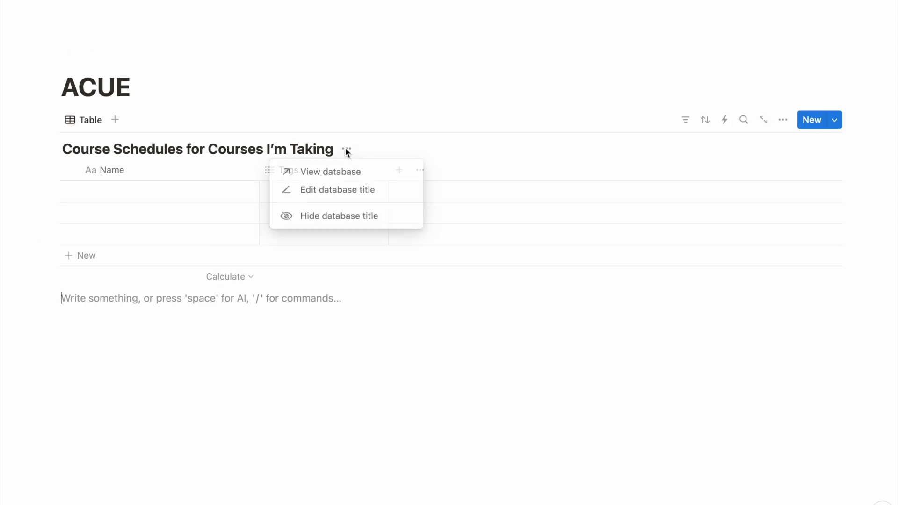
click(324, 215)
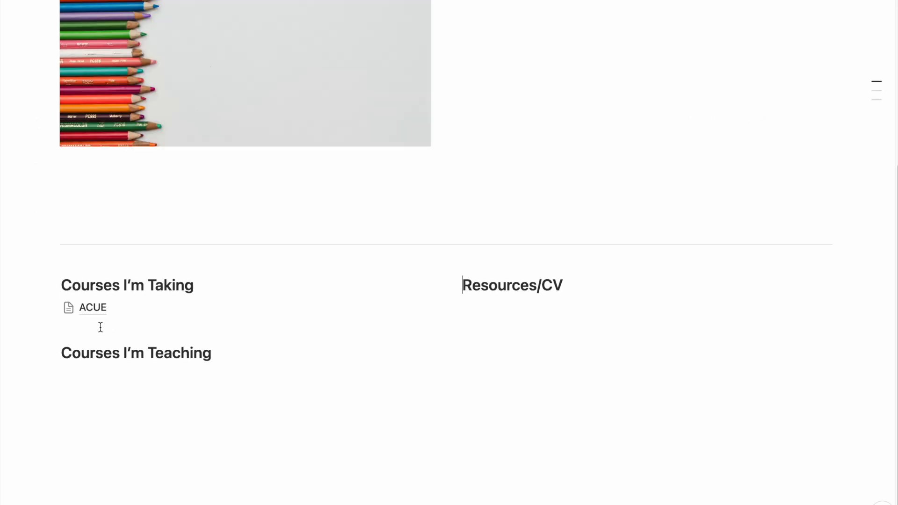
- Embed a sub-page named Instructor Coaching below ACUE under the "Courses I'm Taking" heading of the dashboard
click(38, 307)
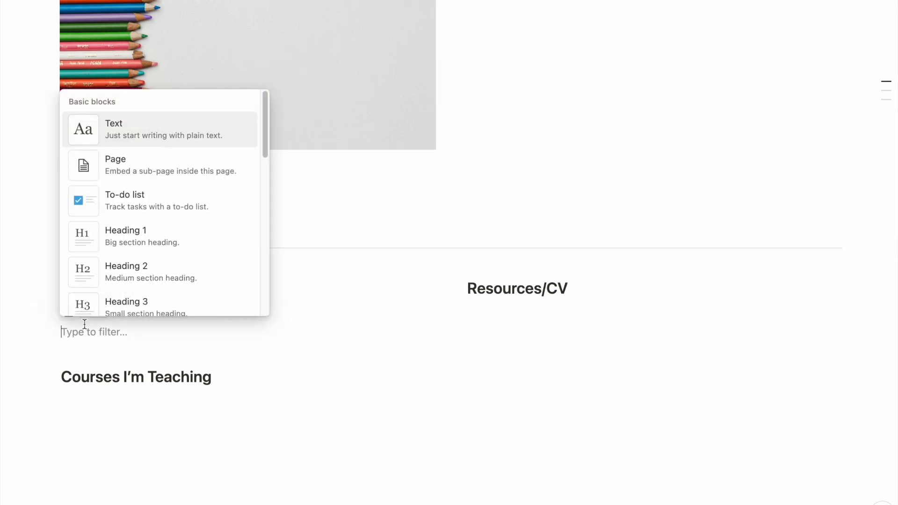
click(137, 179)
text(Instructor Coaching)
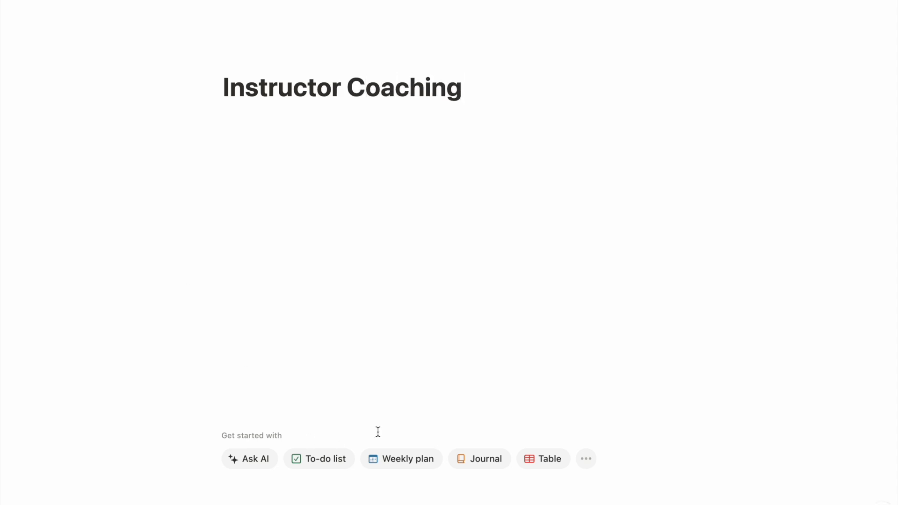
key(Return)
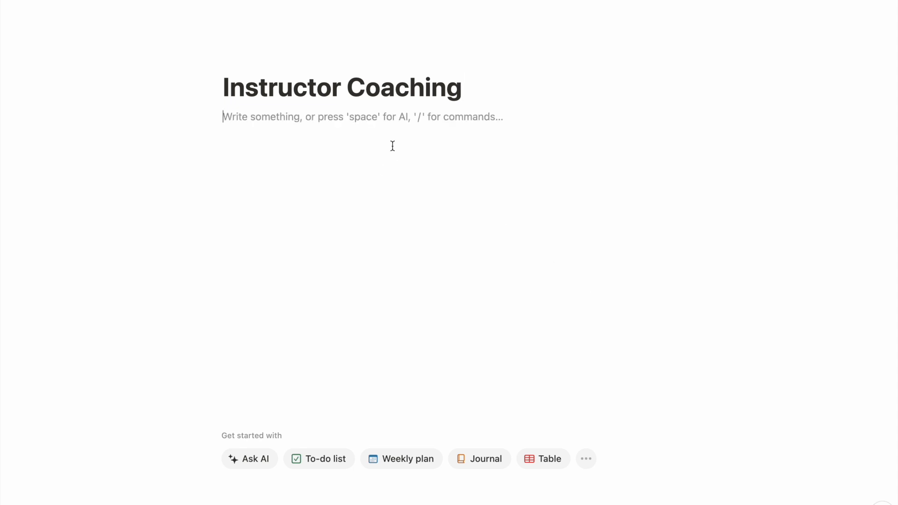
- Insert a table view on the Instructor Coaching page, linked to the existing "Course Schedules for Courses I'm Taking" database
text(/table)
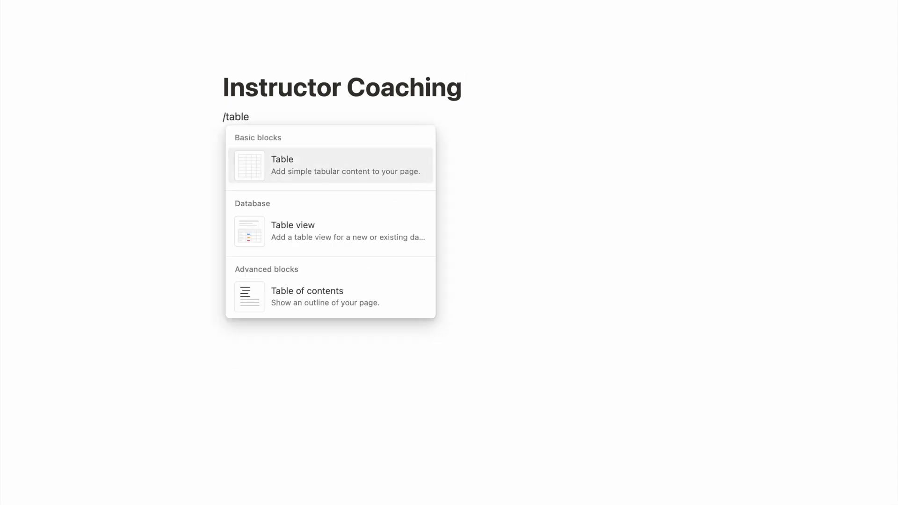
click(379, 226)
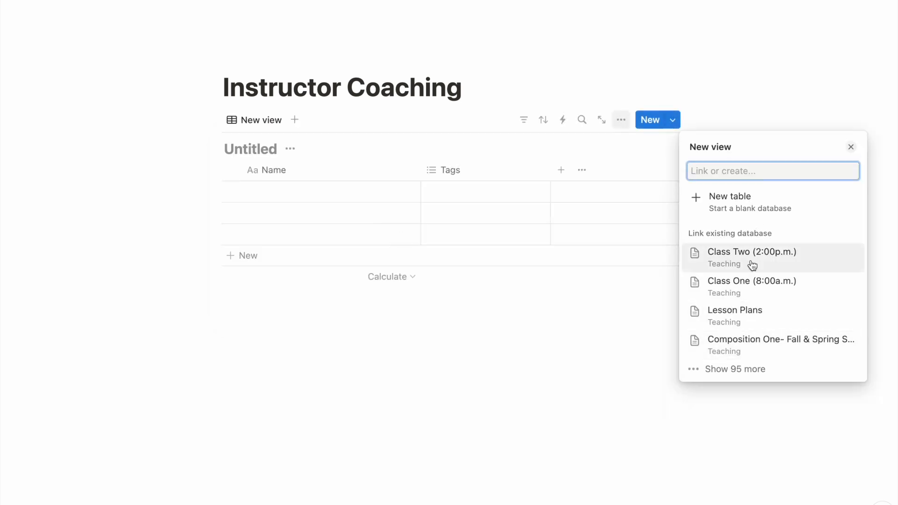
click(761, 369)
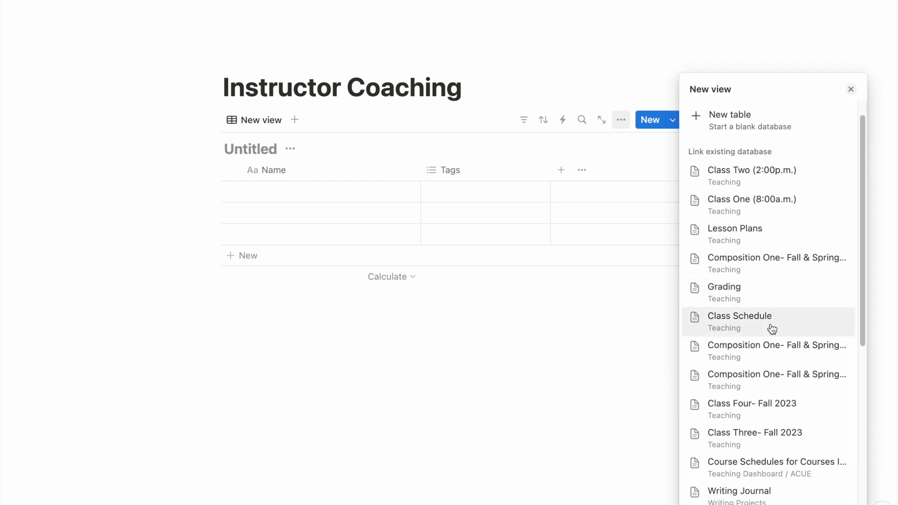
click(757, 468)
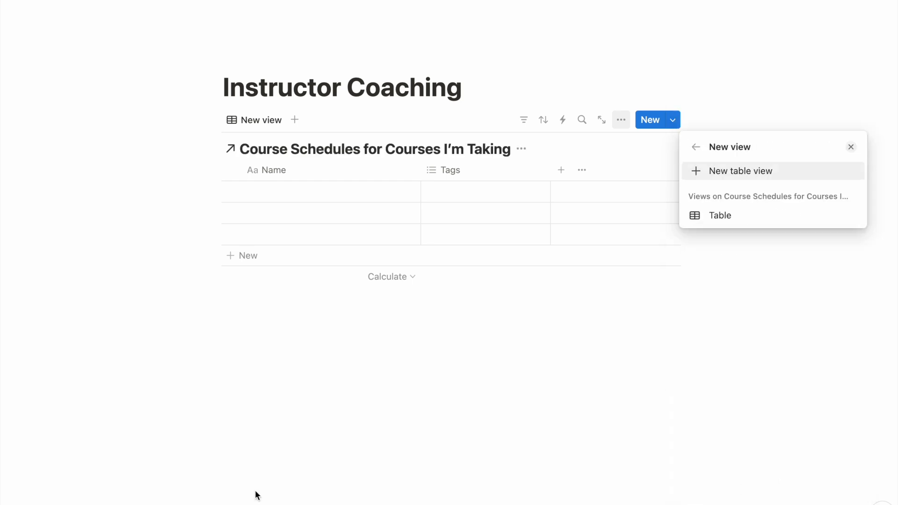
click(287, 390)
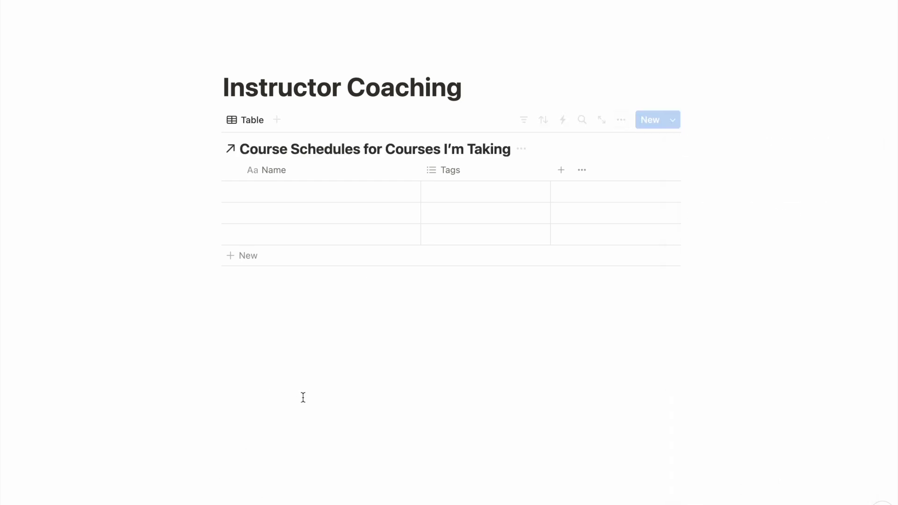
- Hide the linked database's title on the Instructor Coaching page and set the page to full width
click(520, 150)
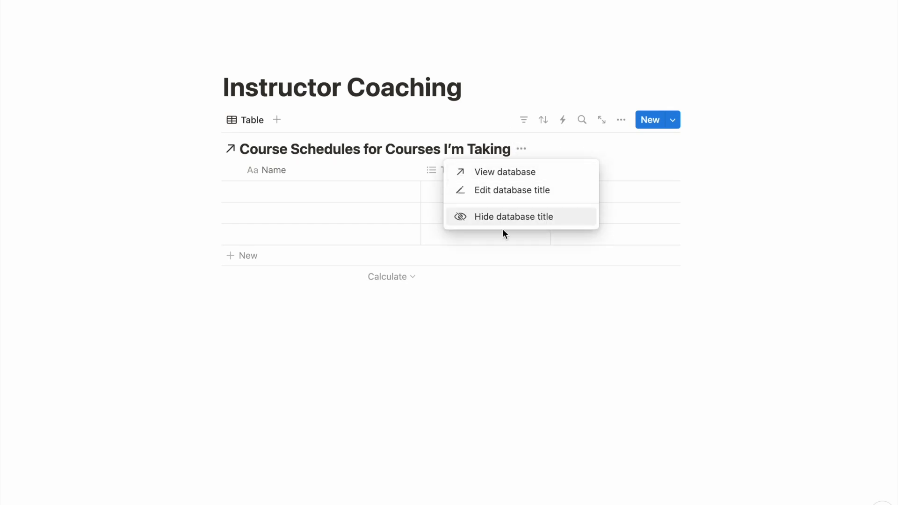
click(516, 218)
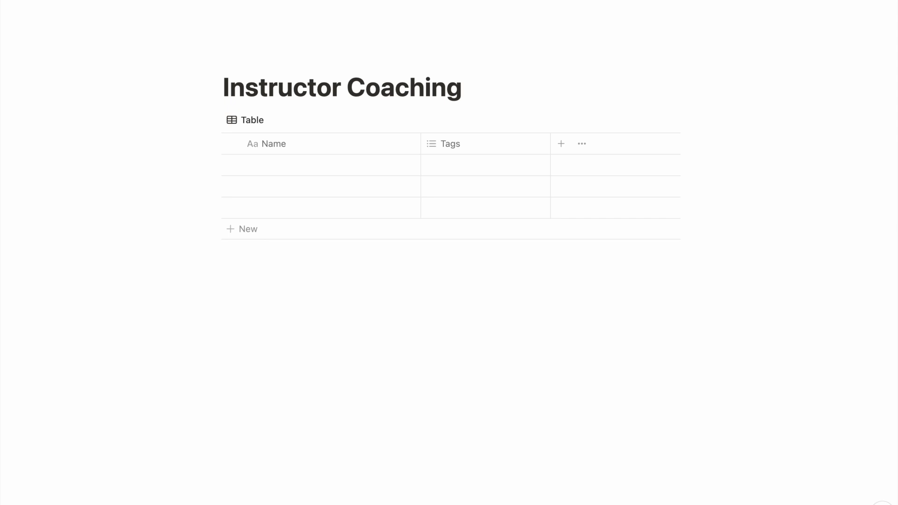
click(893, 1)
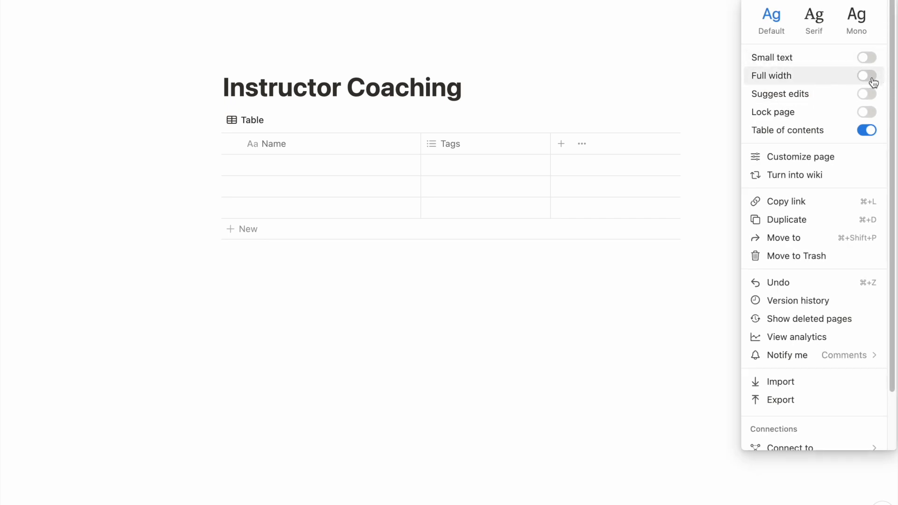
- Beside the dashboard's pencil image, insert a table view linked to the "Course Schedules for Courses I'm Taking" database and hide its title
scroll(637, 126, up, 3)
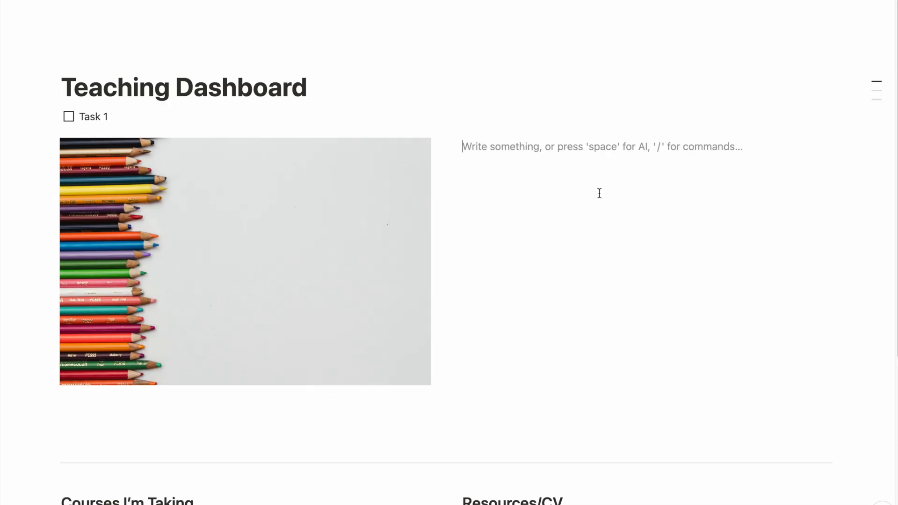
text(/)
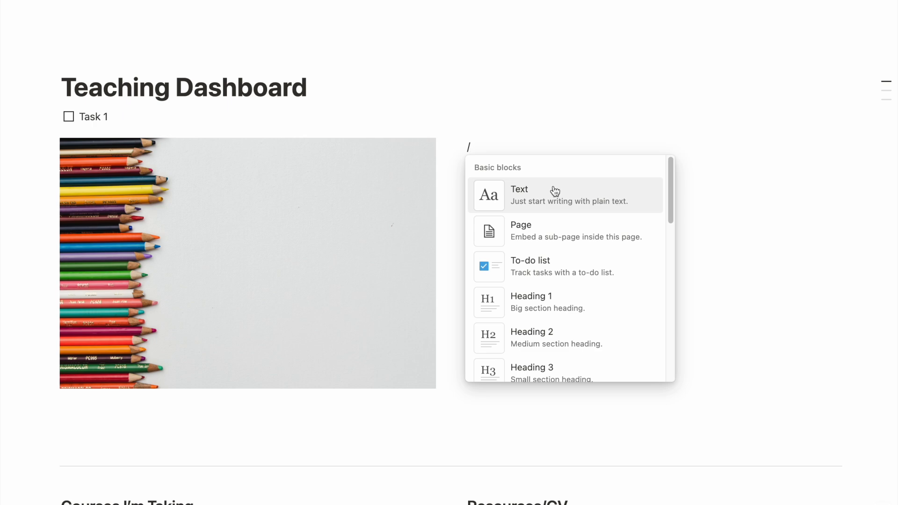
scroll(555, 191, down, 5)
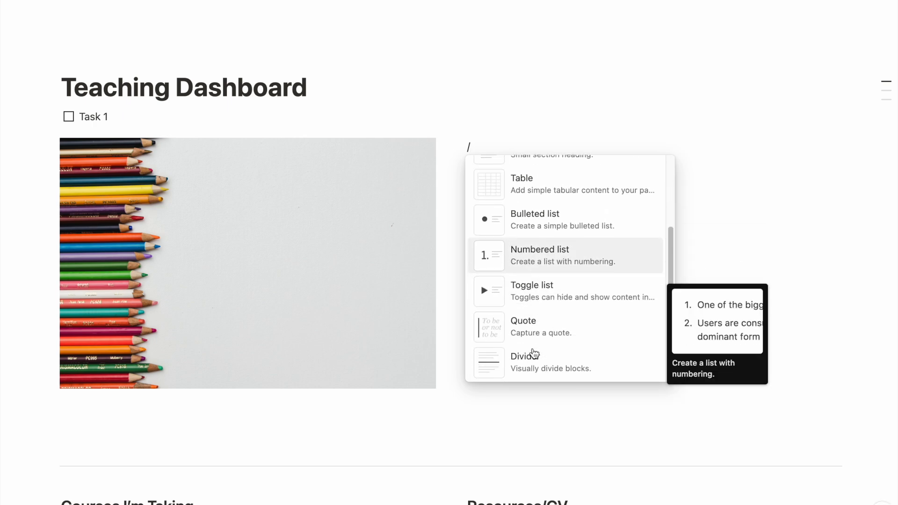
scroll(533, 353, up, 5)
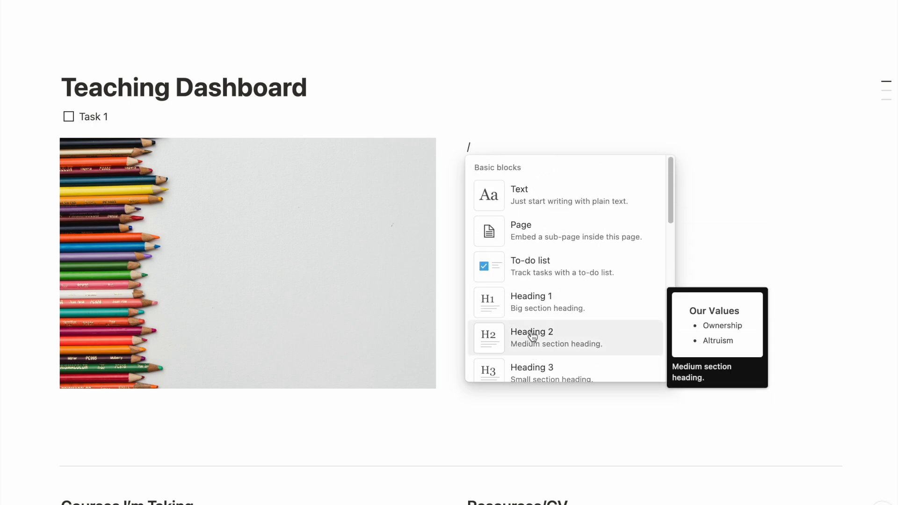
text(table)
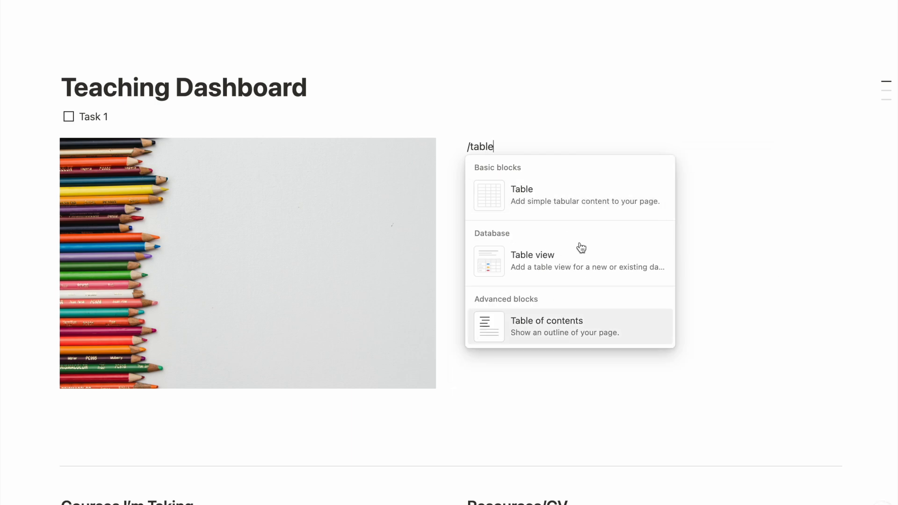
click(571, 260)
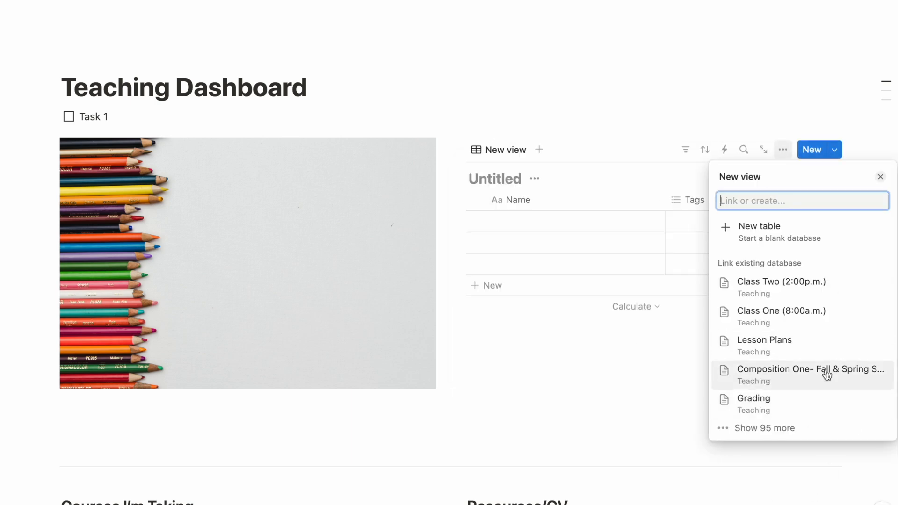
click(773, 430)
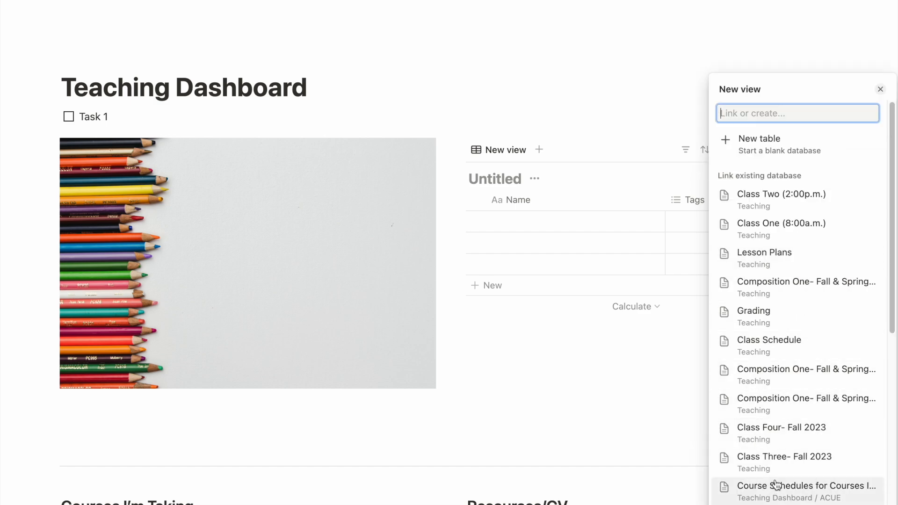
click(774, 486)
click(649, 151)
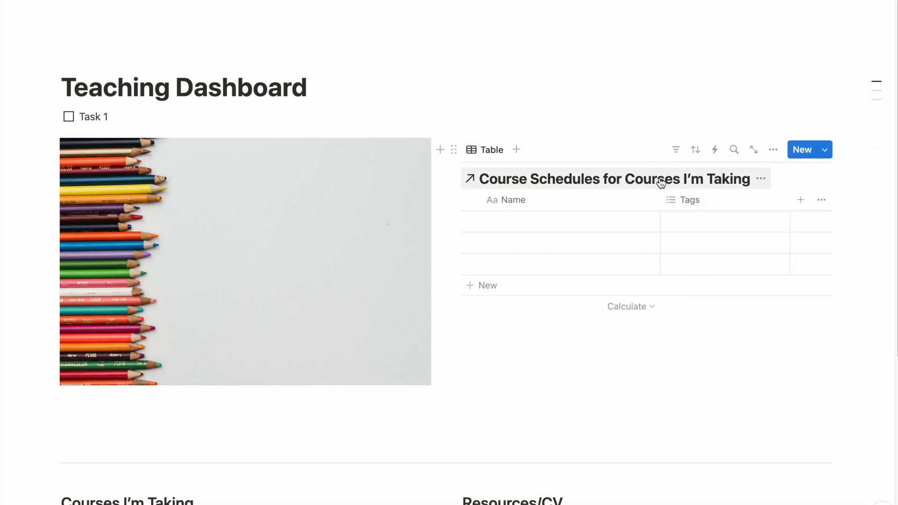
click(760, 179)
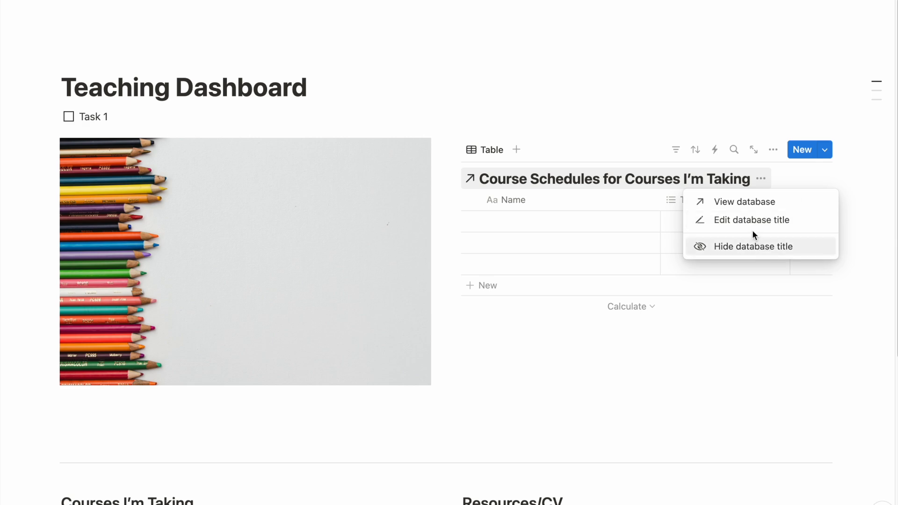
click(745, 256)
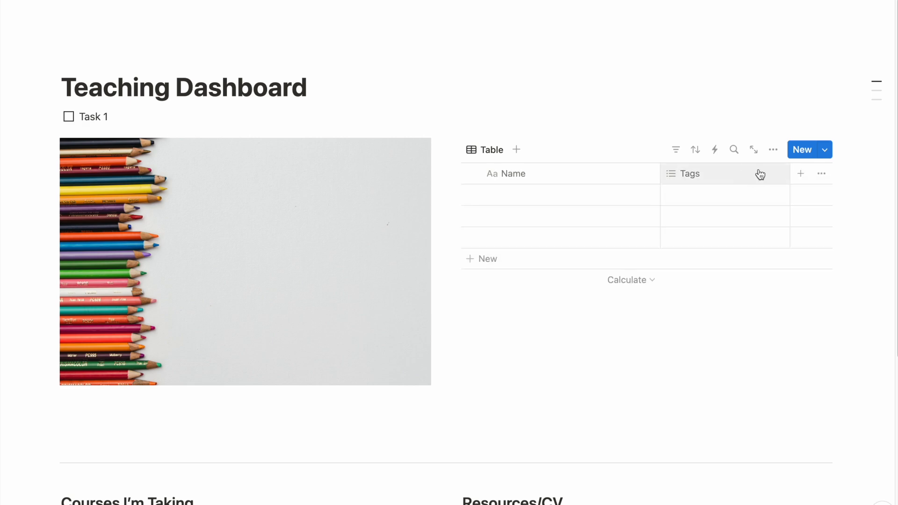
- Add a Date property named Deadline to the dashboard's course schedule table
click(799, 175)
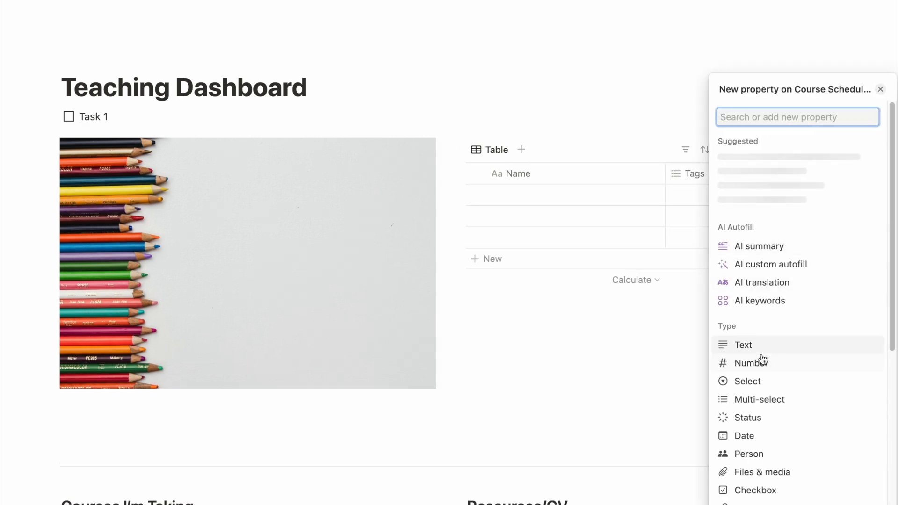
click(800, 442)
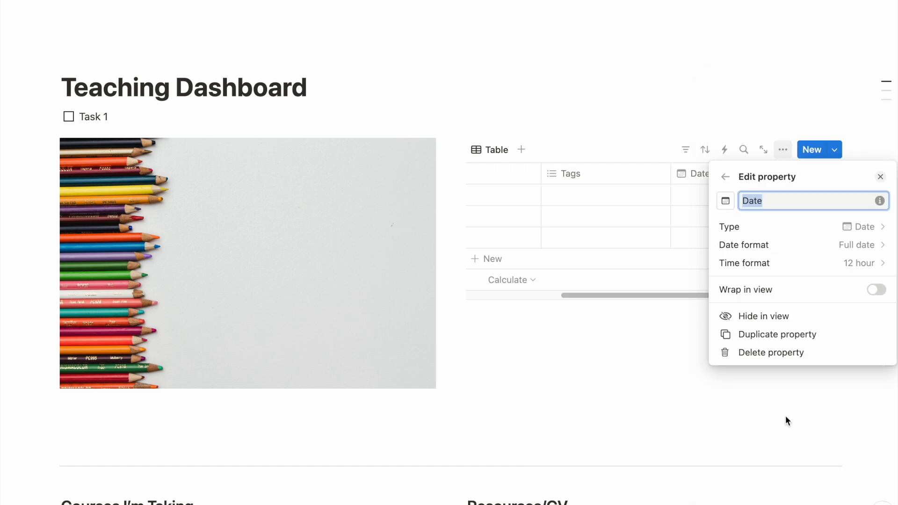
text(D)
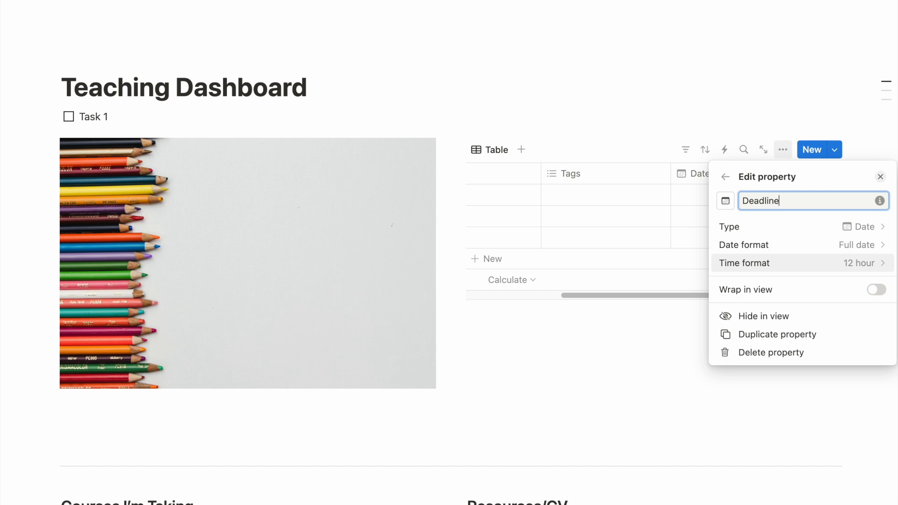
click(741, 108)
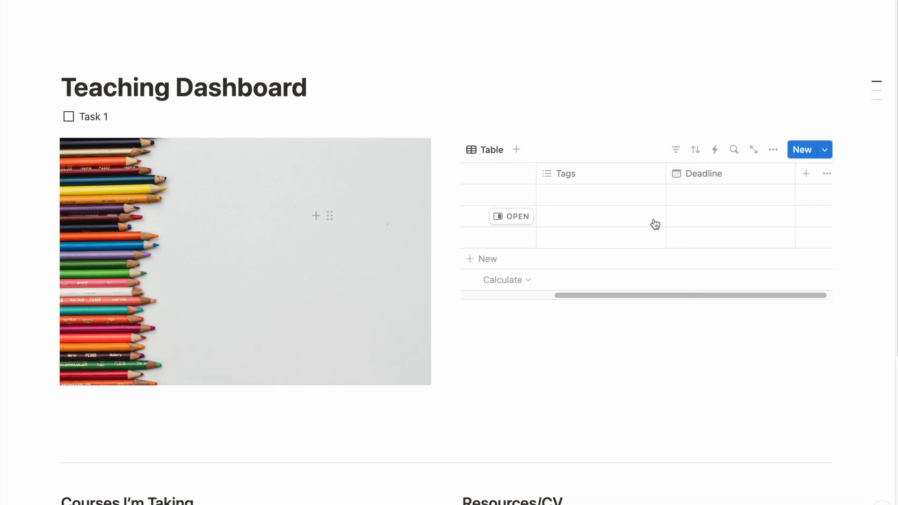
click(684, 182)
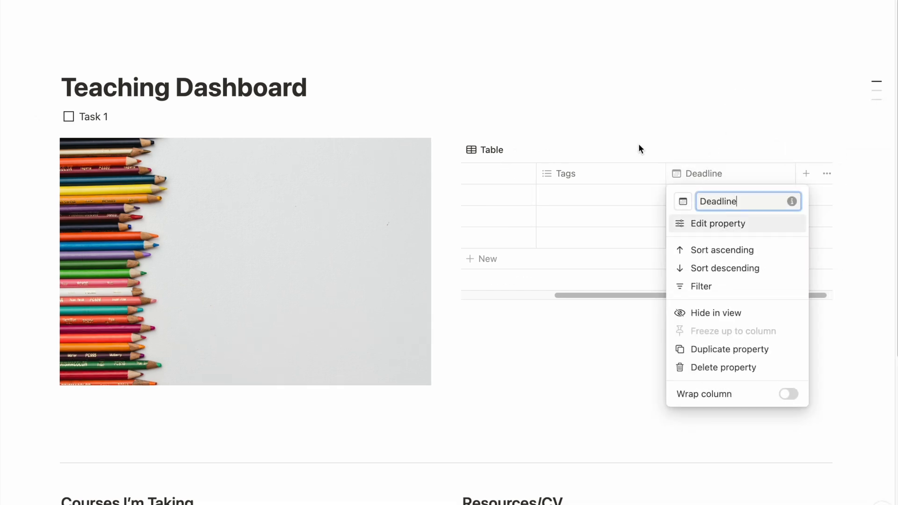
click(646, 130)
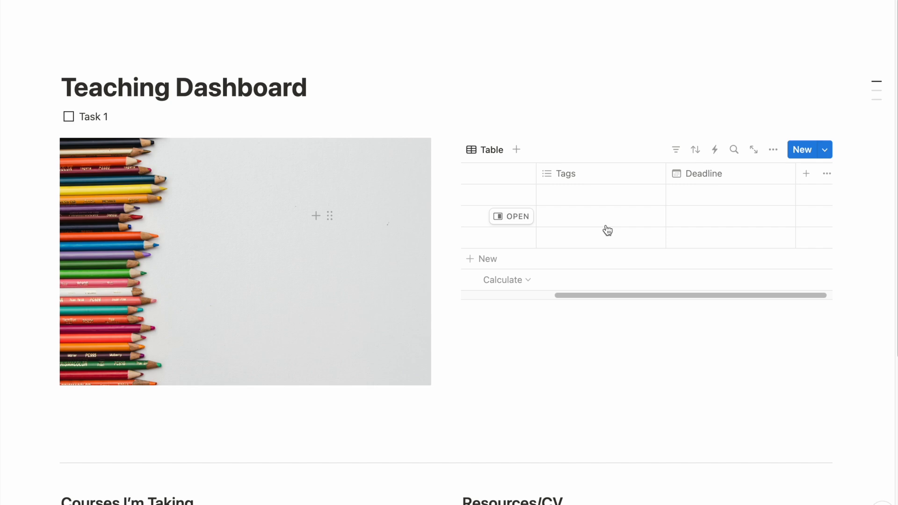
- Assign the ACUE tag to the first row and the Instructor Coaching tag to the second row of the dashboard table
scroll(607, 230, left, 5)
click(701, 201)
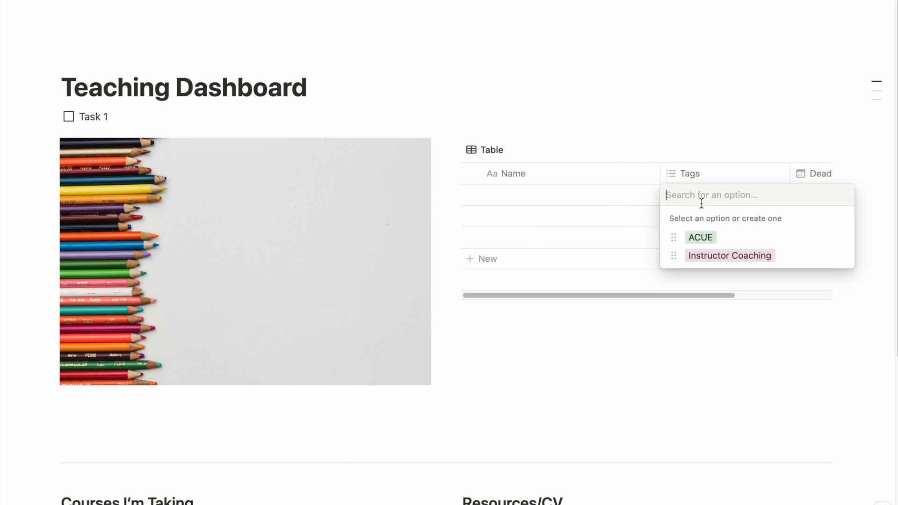
click(701, 238)
key(Escape)
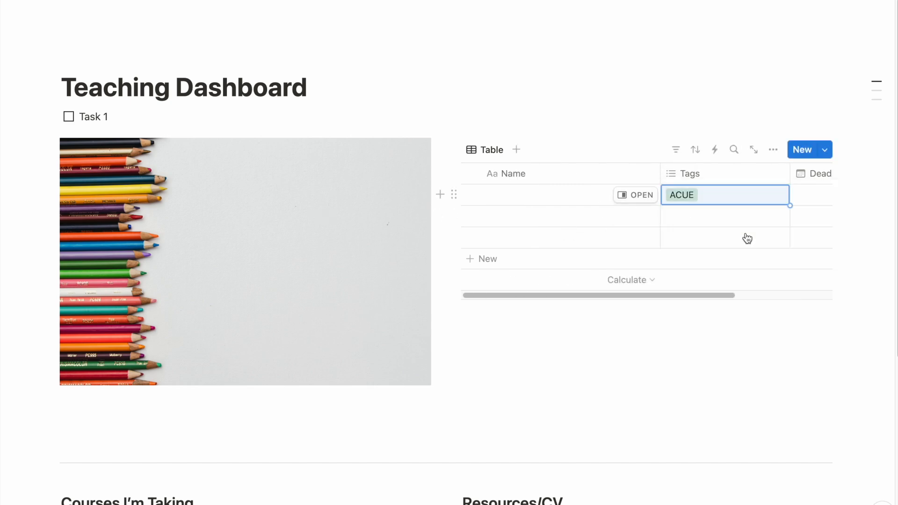
click(717, 224)
click(701, 277)
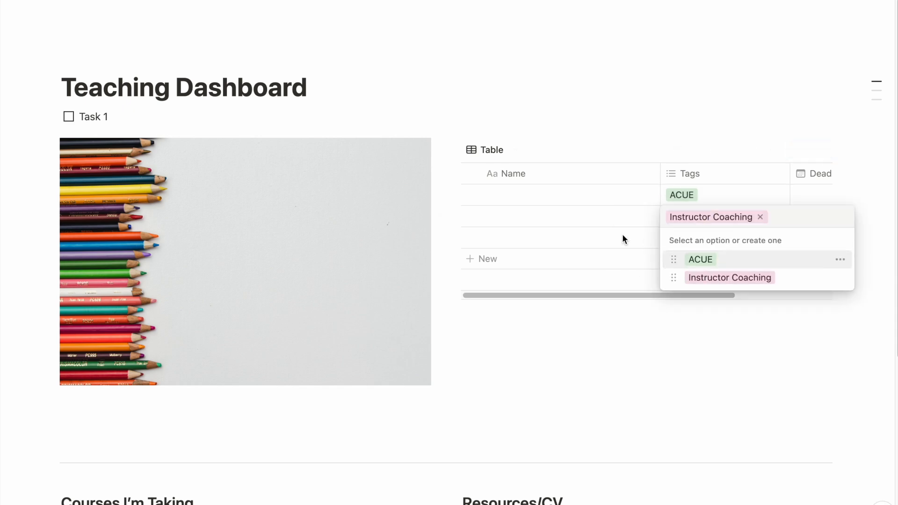
key(Escape)
- Set the Deadline to August 17, 2024 for the ACUE row and August 14, 2024 for the Instructor Coaching row
scroll(757, 200, right, 3)
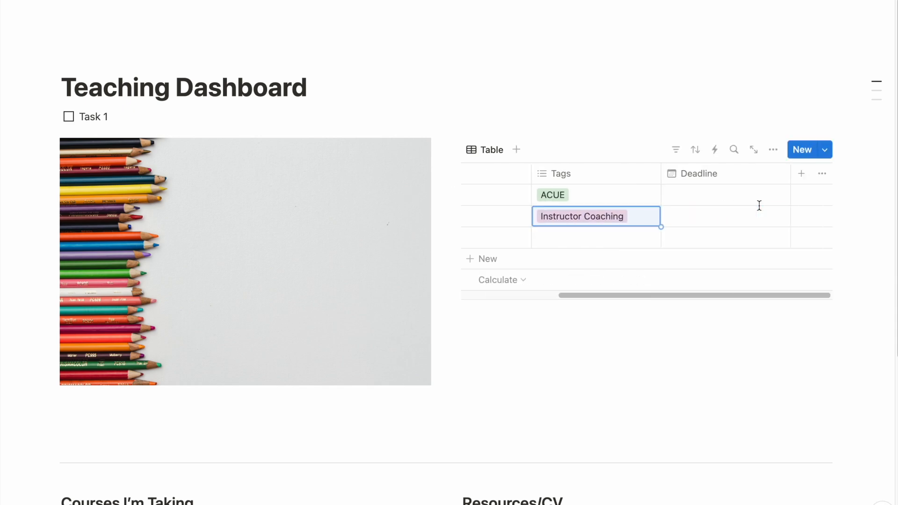
click(743, 195)
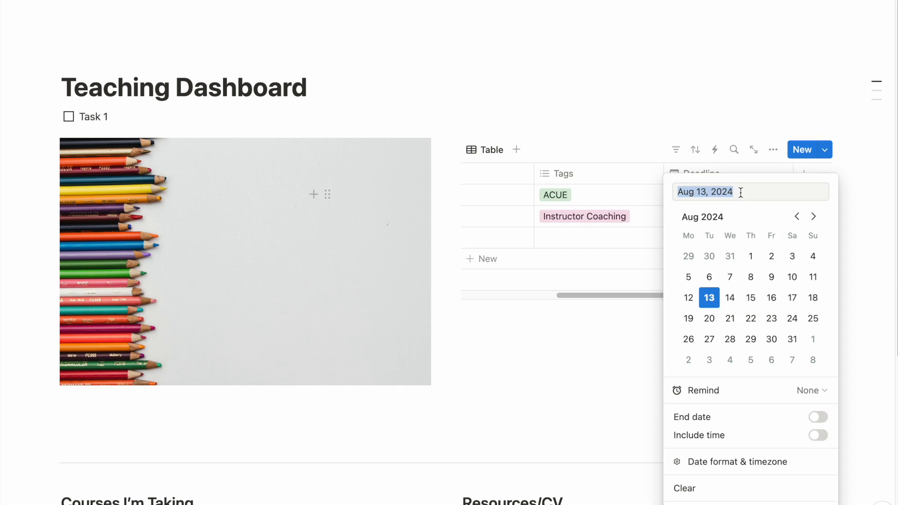
click(792, 297)
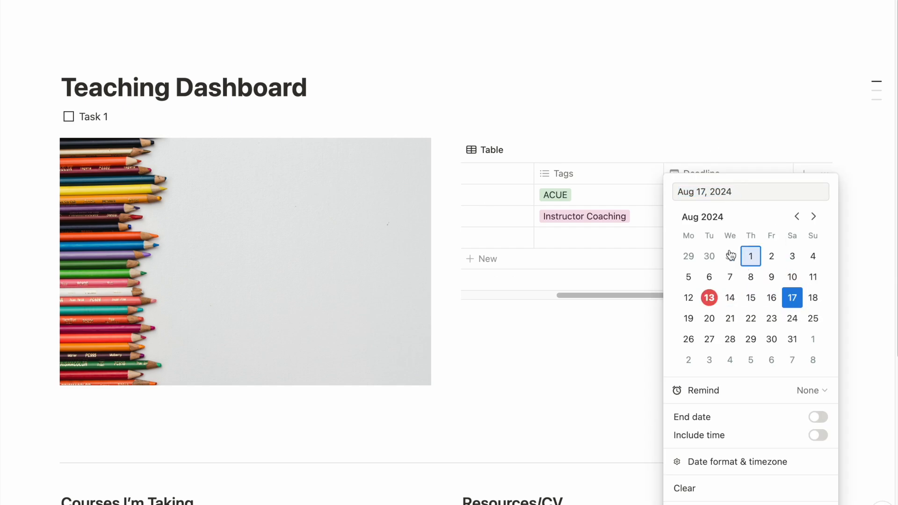
key(Escape)
click(682, 218)
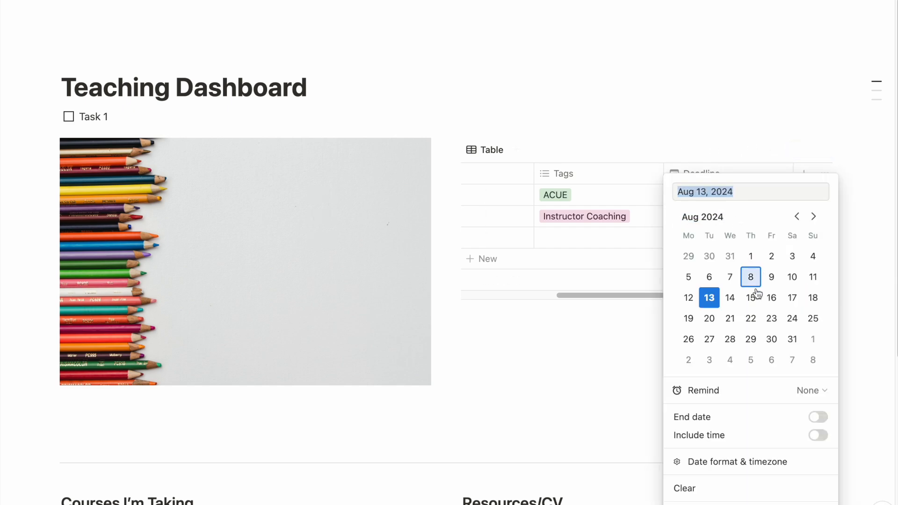
click(729, 297)
key(Escape)
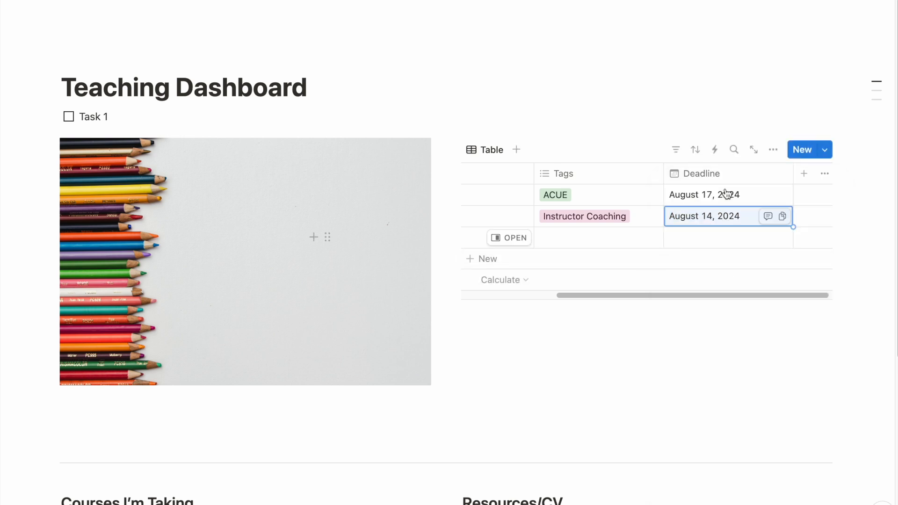
- Change the layout of the dashboard's course schedule from Table to Calendar
click(773, 149)
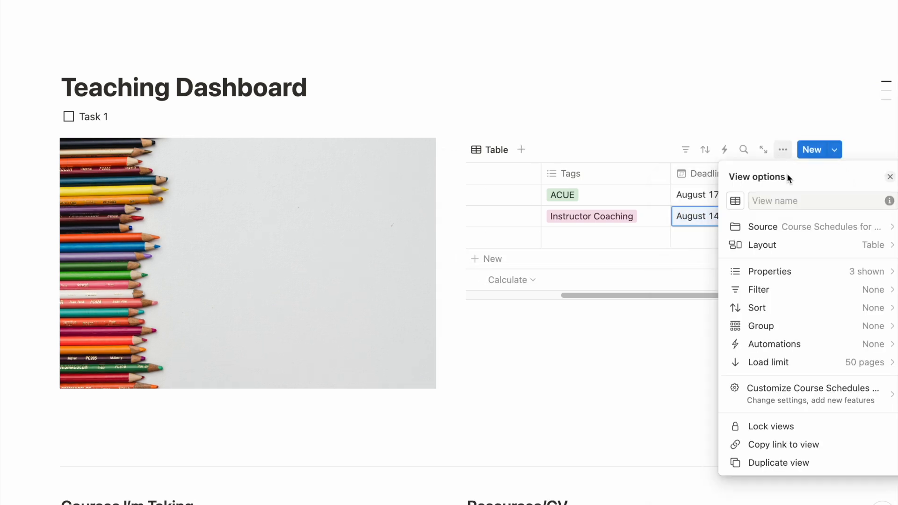
click(859, 256)
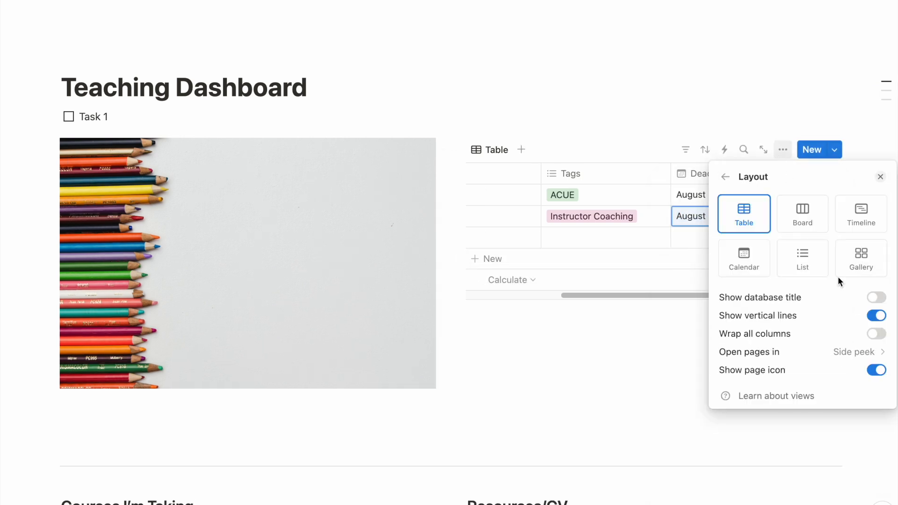
click(745, 276)
click(614, 159)
- Show the Tags property on the dashboard calendar's entries
click(781, 153)
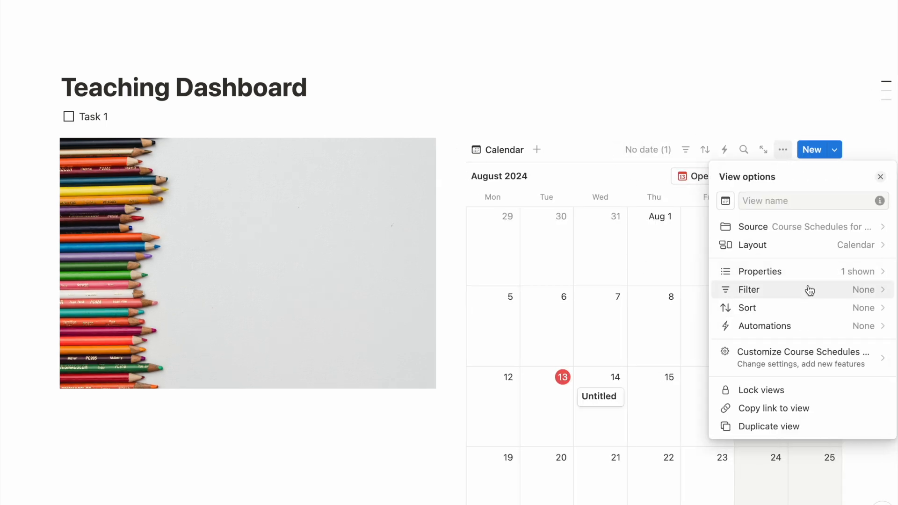
click(808, 273)
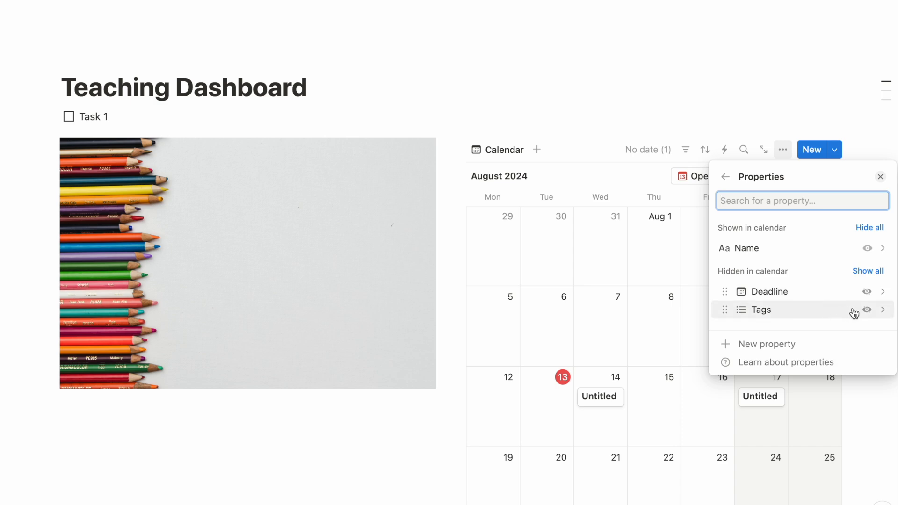
click(867, 310)
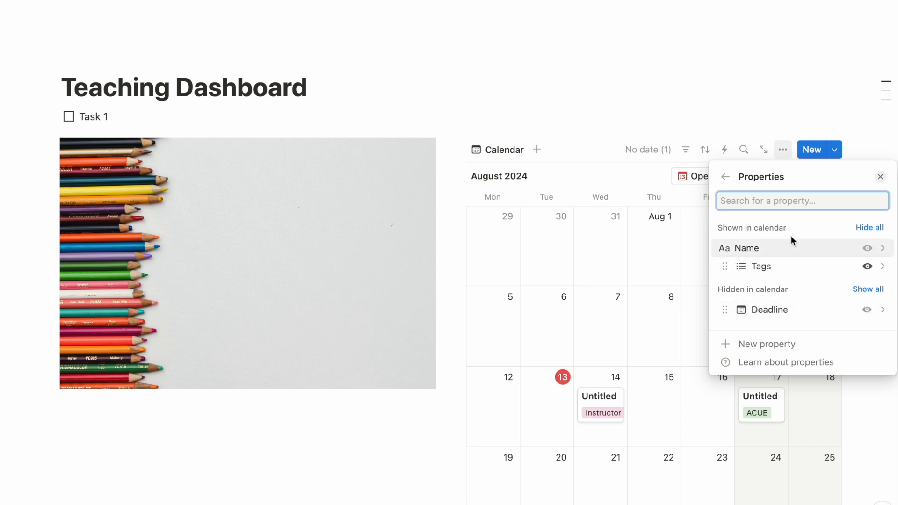
- Set the dashboard calendar to display by Week
click(725, 176)
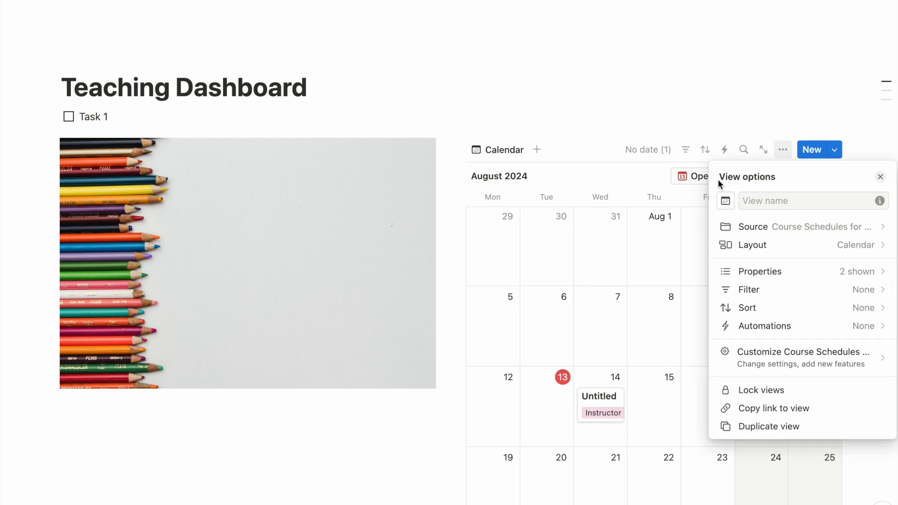
click(848, 244)
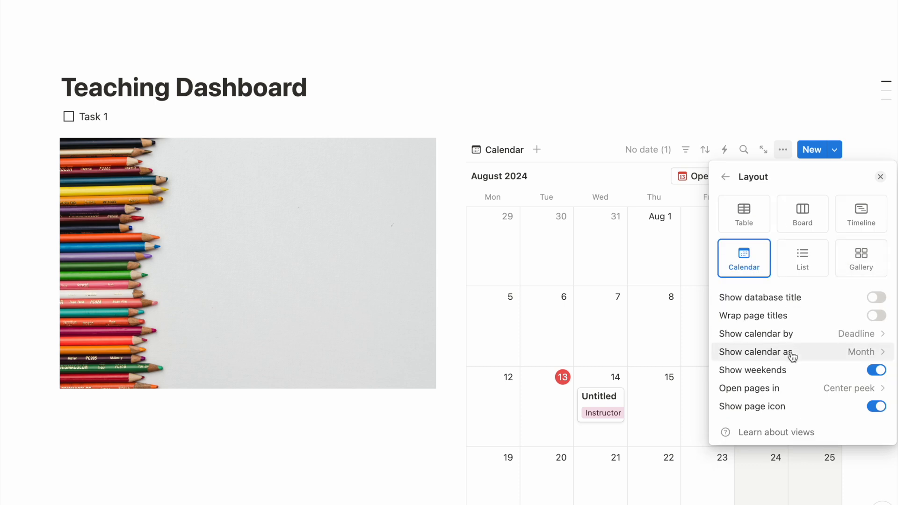
click(786, 358)
click(774, 396)
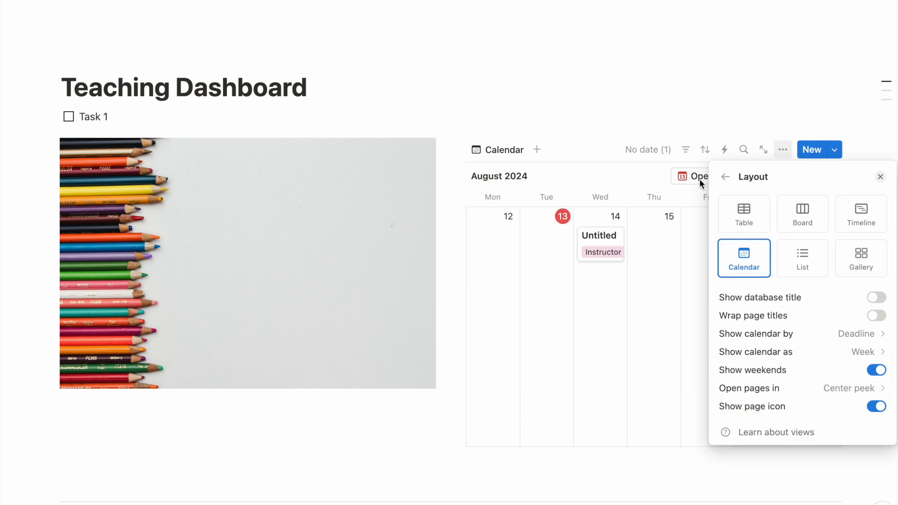
click(636, 161)
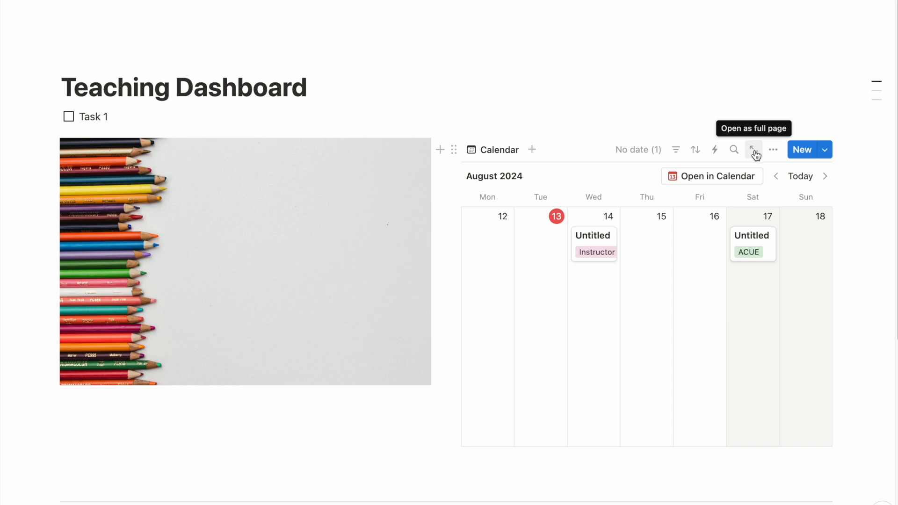
click(773, 151)
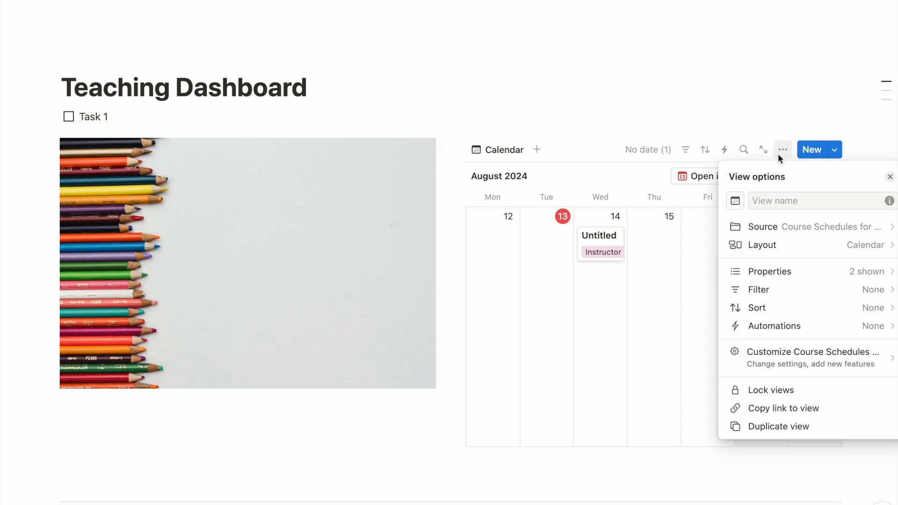
click(830, 290)
click(797, 244)
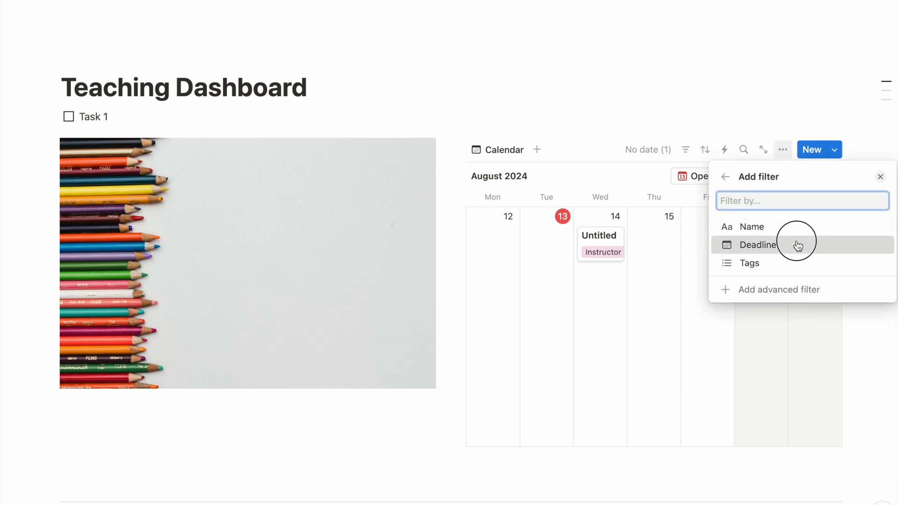
click(680, 127)
- Stretch the pencil image to the full width of its column beside the calendar
scroll(694, 286, down, 4)
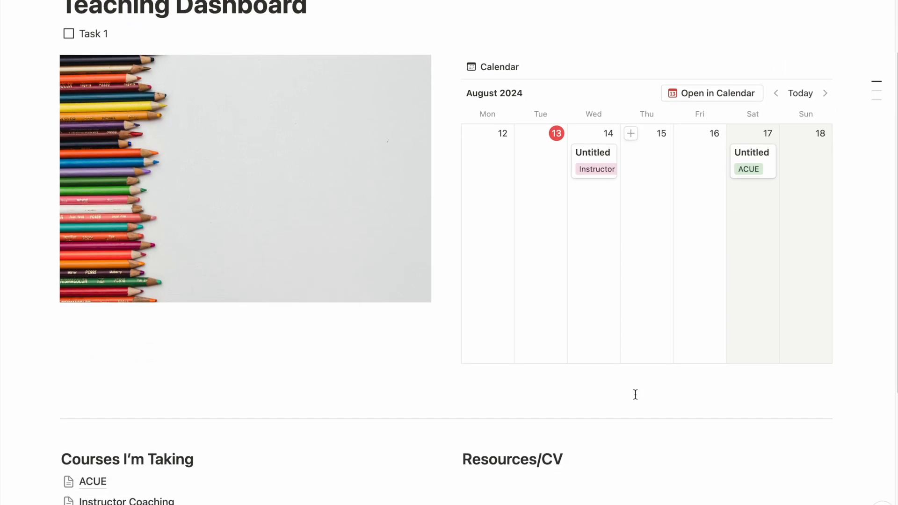
click(297, 306)
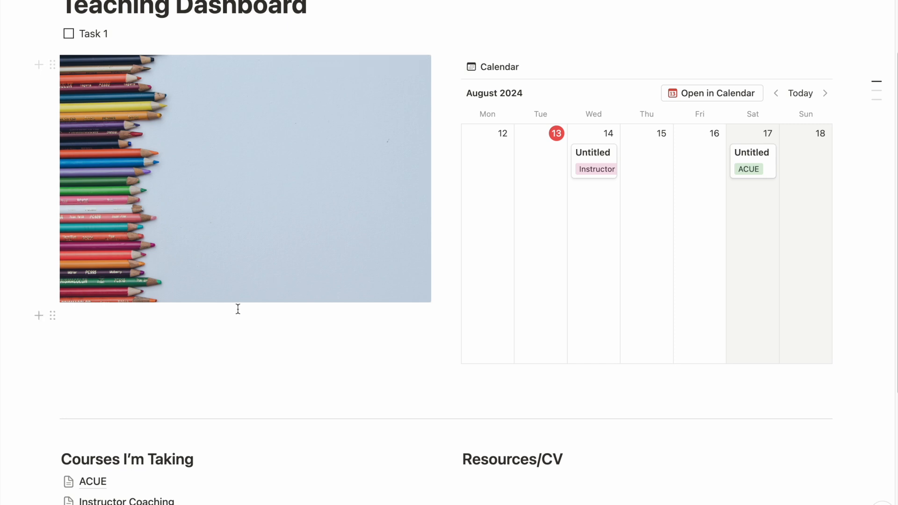
scroll(275, 366, up, 1)
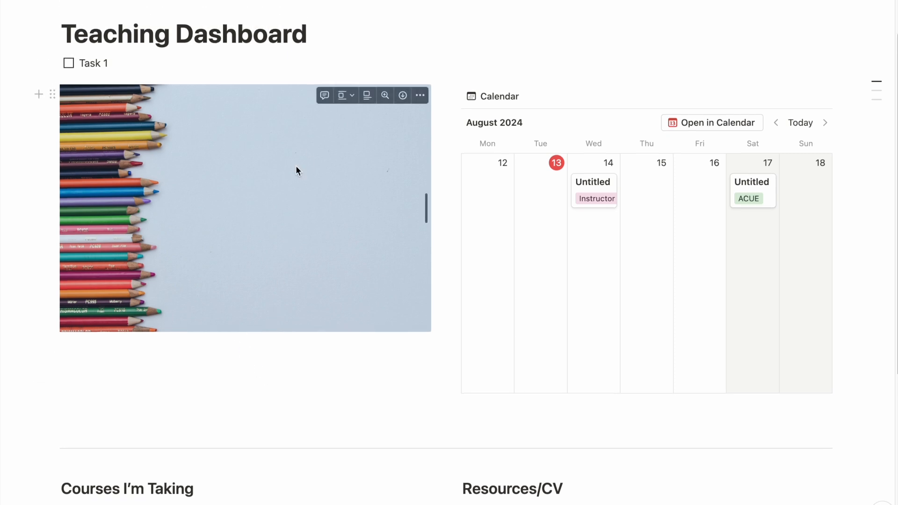
drag(424, 206, 855, 411)
drag(264, 189, 287, 309)
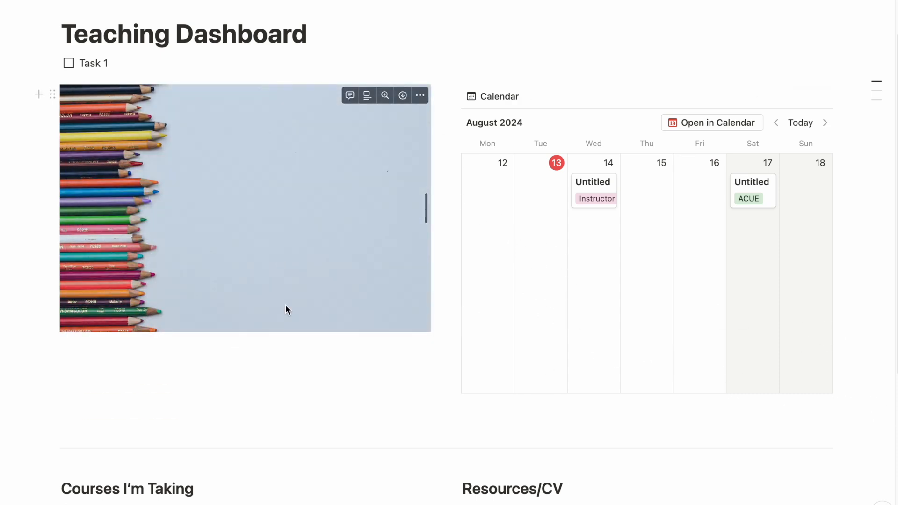
- Add an empty to-do item below Task 1 on the Teaching Dashboard
click(246, 59)
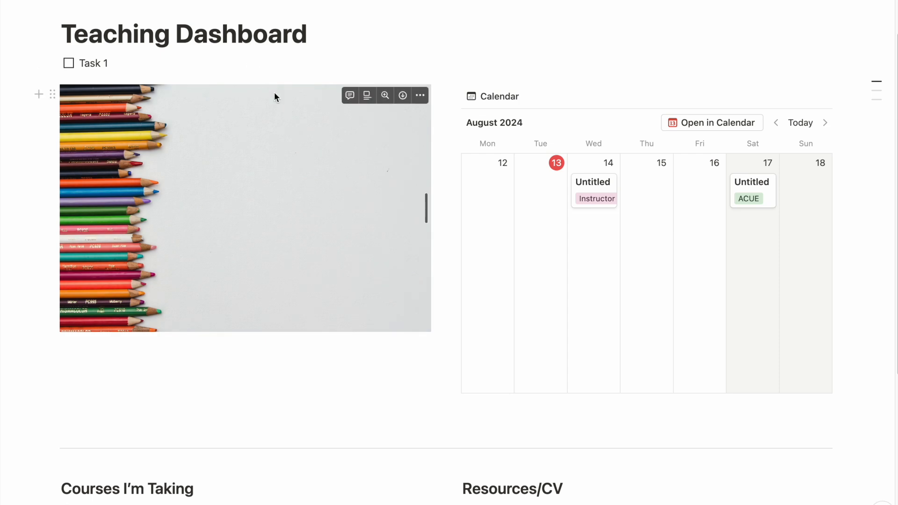
key(Return)
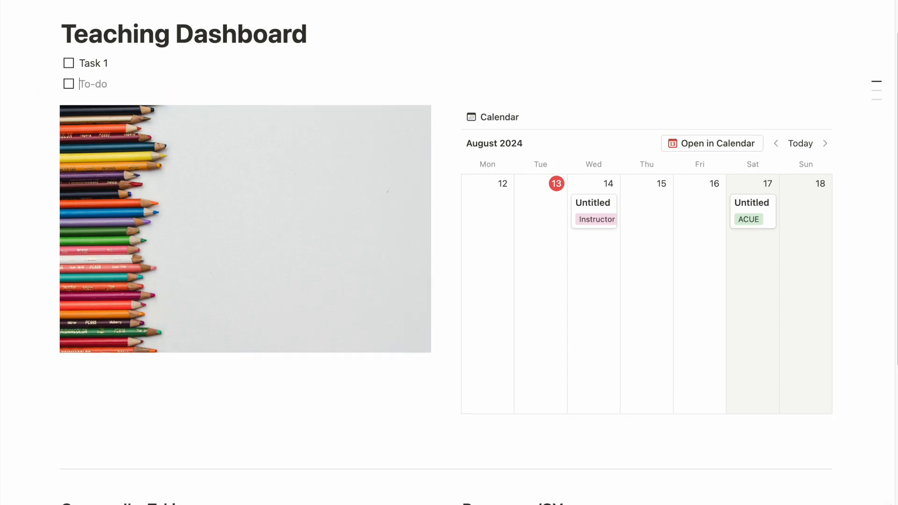
- Add a sub-page titled "Teaching Statement" under the Resources/CV heading and return to the dashboard
scroll(433, 186, down, 3)
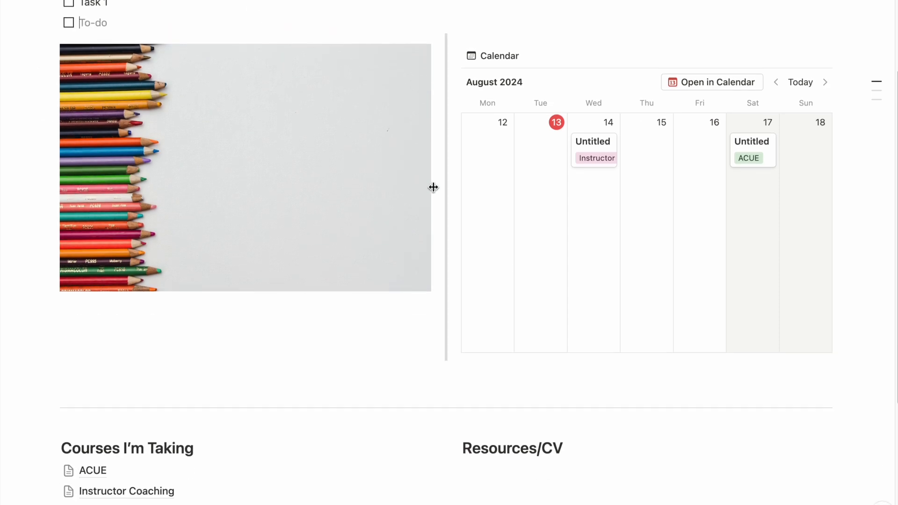
text(/)
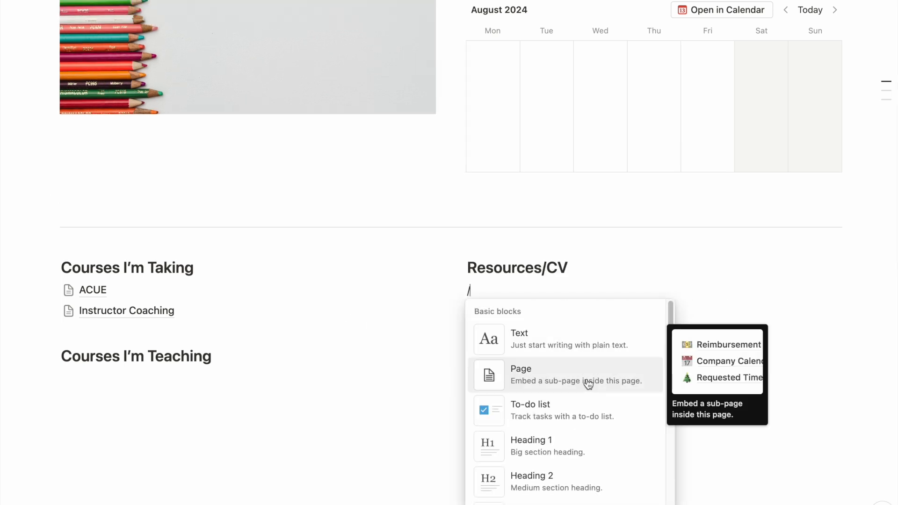
click(573, 381)
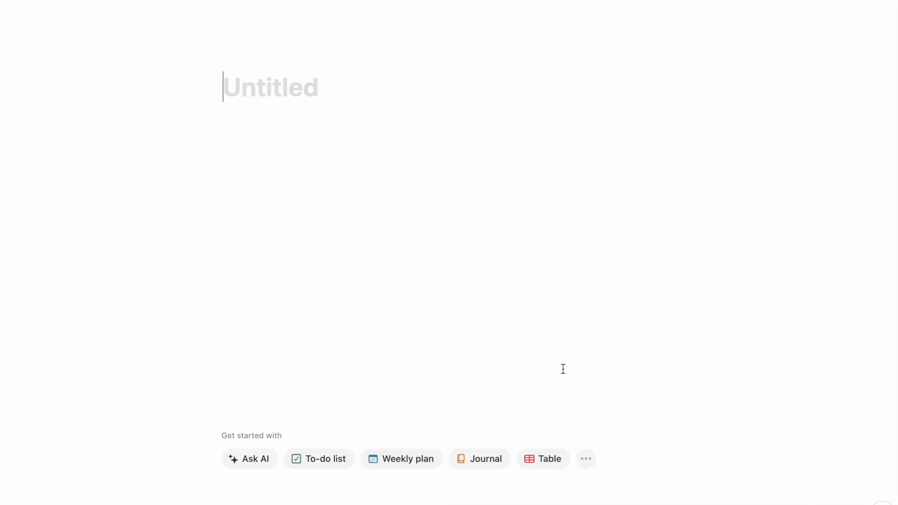
text(T)
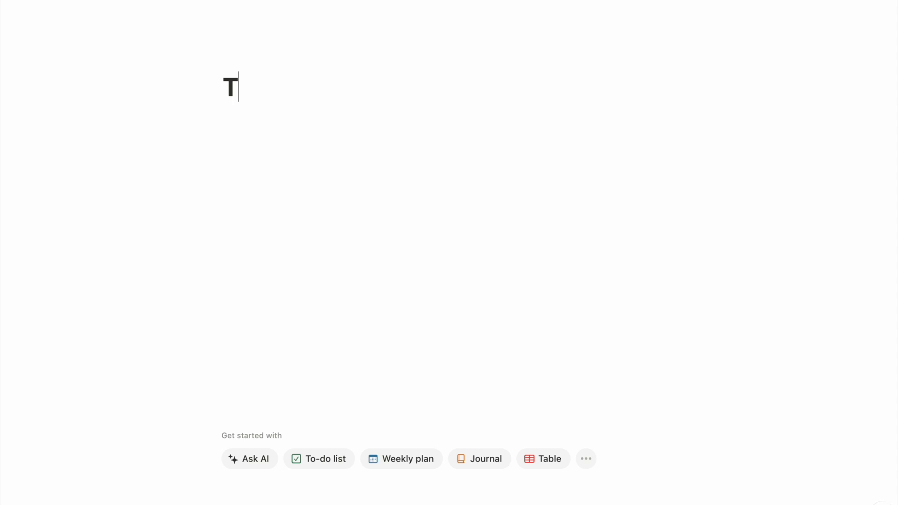
text(eaching Statement)
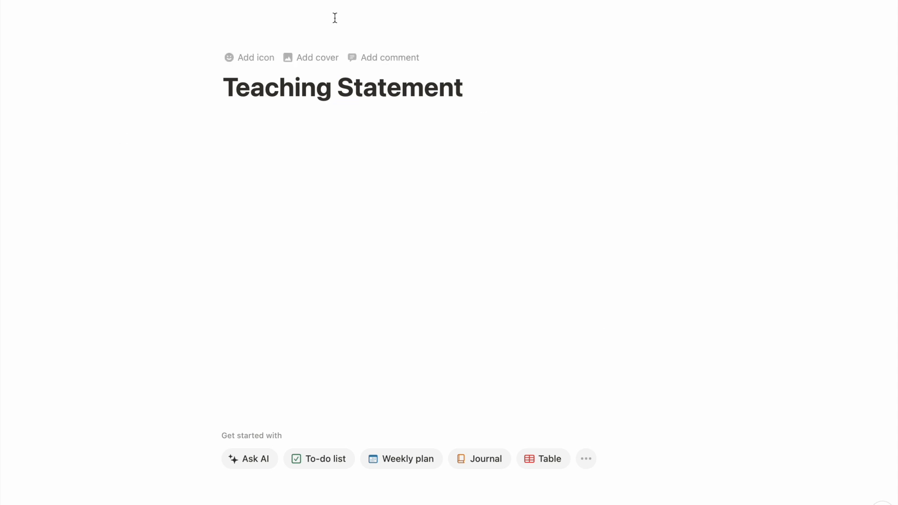
click(118, 0)
- Narrow the Courses I'm Taking column, add a "Credentials" sub-page below Teaching Statement, and return to the dashboard
scroll(413, 318, down, 6)
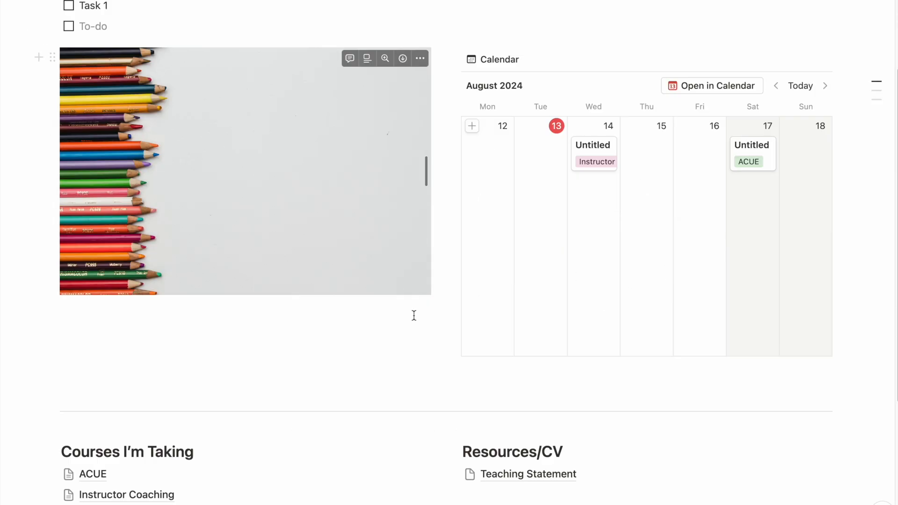
click(522, 338)
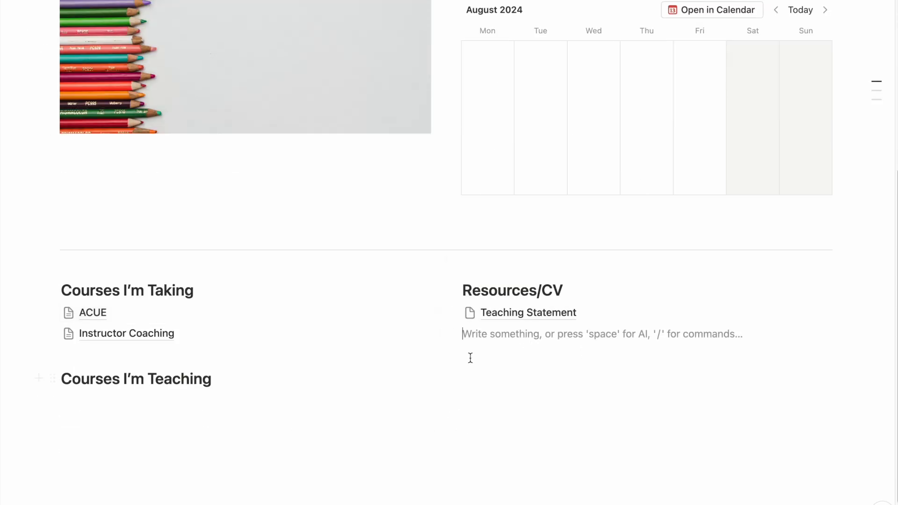
drag(441, 286, 264, 220)
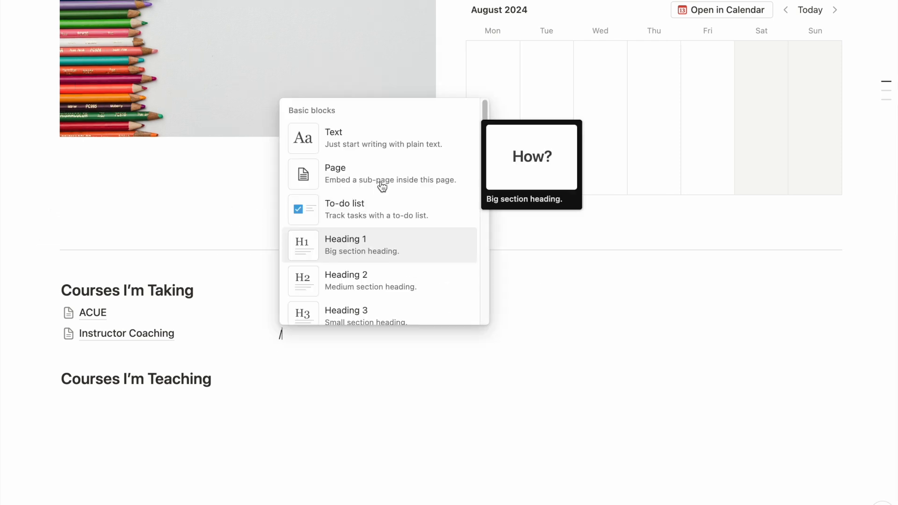
click(382, 186)
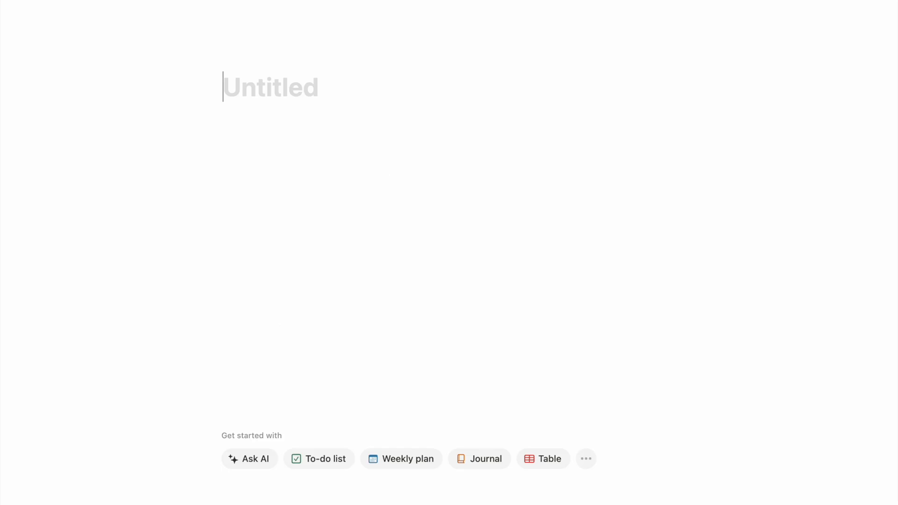
text(Credentials)
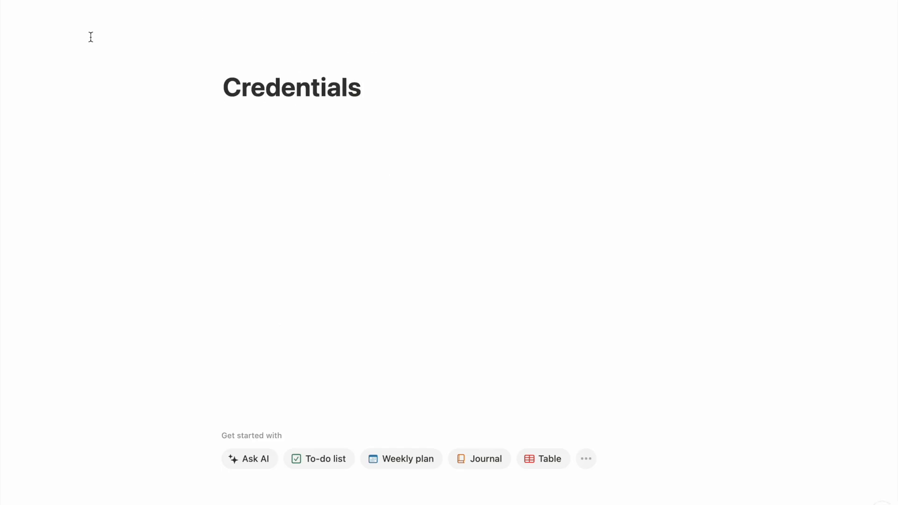
key(super+[)
- Underline the "Courses I'm Taking", "Courses I'm Teaching" and "Resources/CV" headings
scroll(753, 395, down, 7)
click(378, 345)
scroll(378, 334, up, 3)
scroll(378, 333, down, 2)
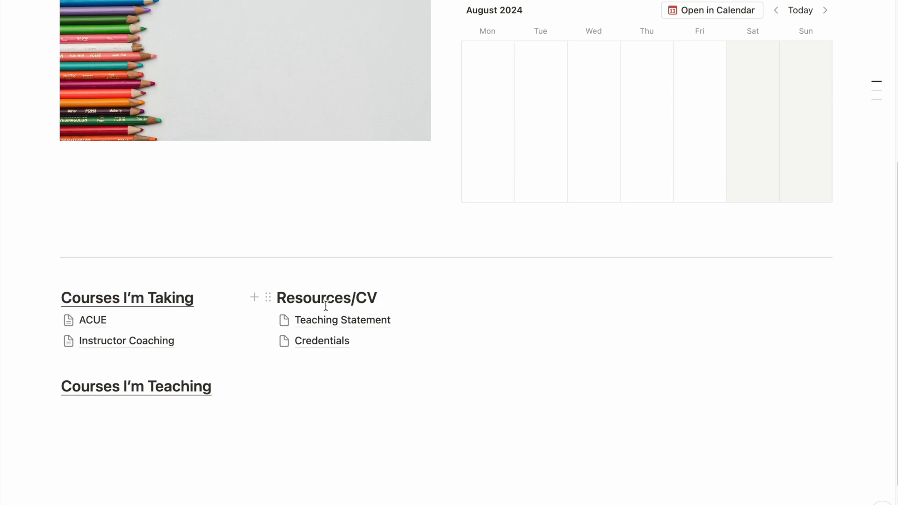
drag(322, 301, 351, 300)
click(306, 292)
triple_click(307, 292)
- Insert a new blank gallery-view database below the "Courses I'm Teaching" heading
click(464, 275)
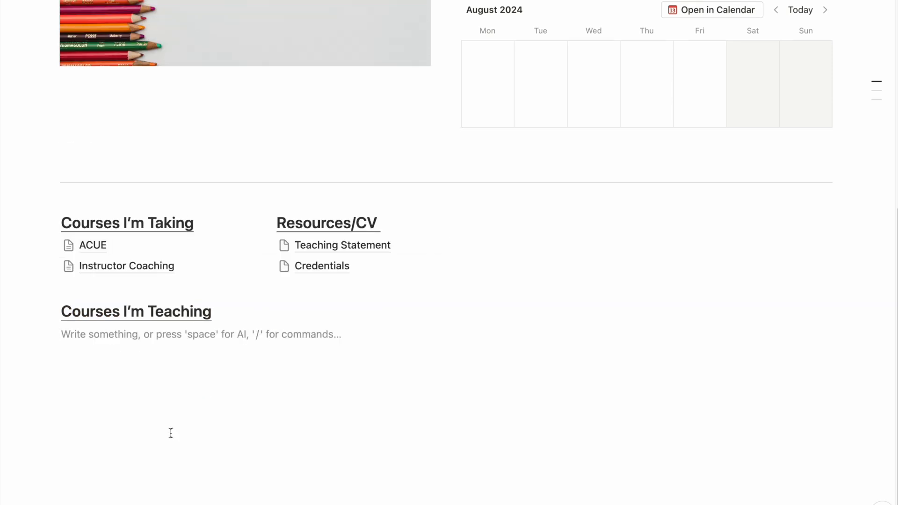
text(/)
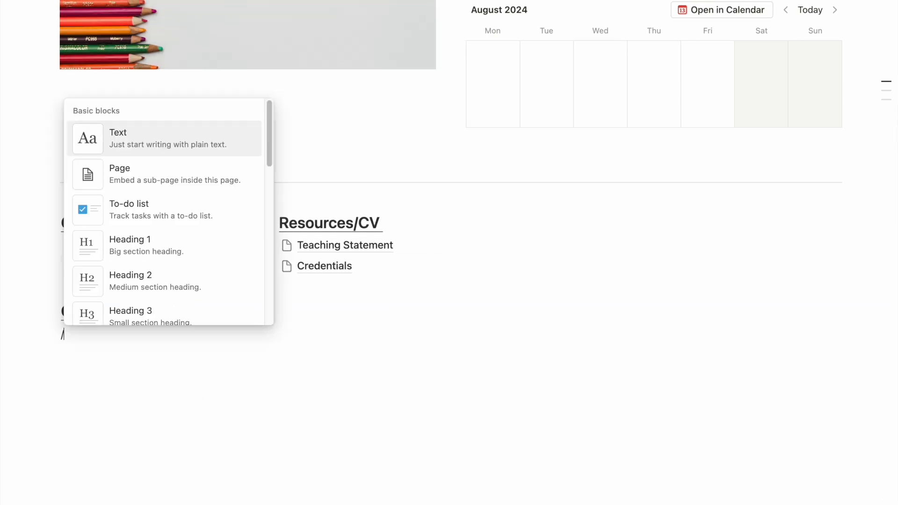
scroll(140, 294, down, 15)
scroll(141, 296, down, 10)
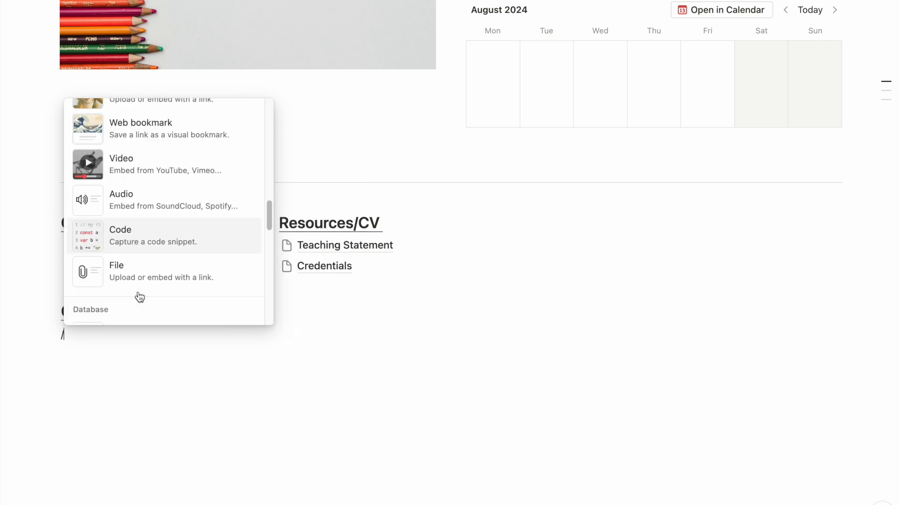
click(158, 229)
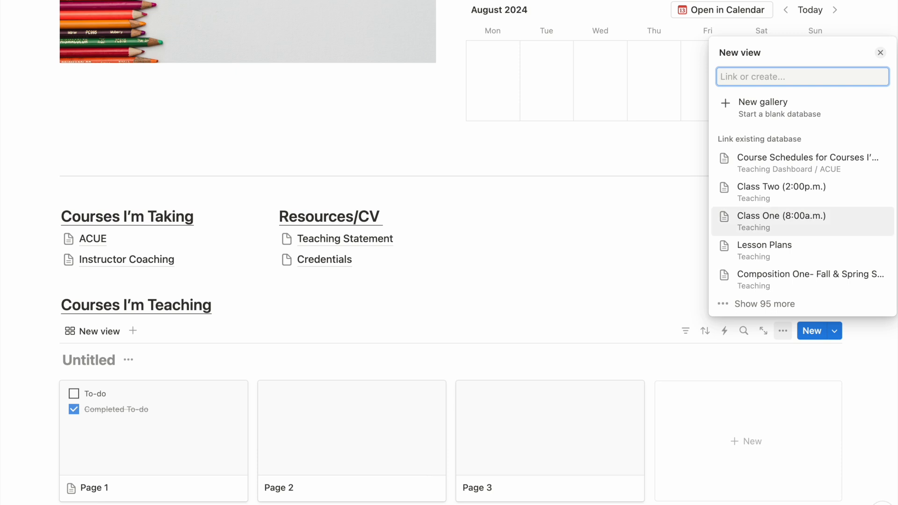
click(761, 104)
- Open the first gallery card and rename it "Course 1"
click(129, 435)
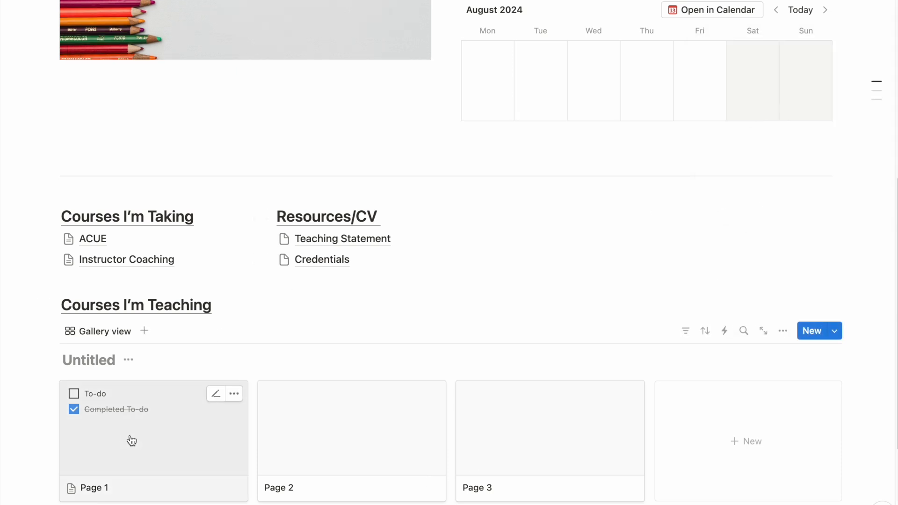
triple_click(173, 104)
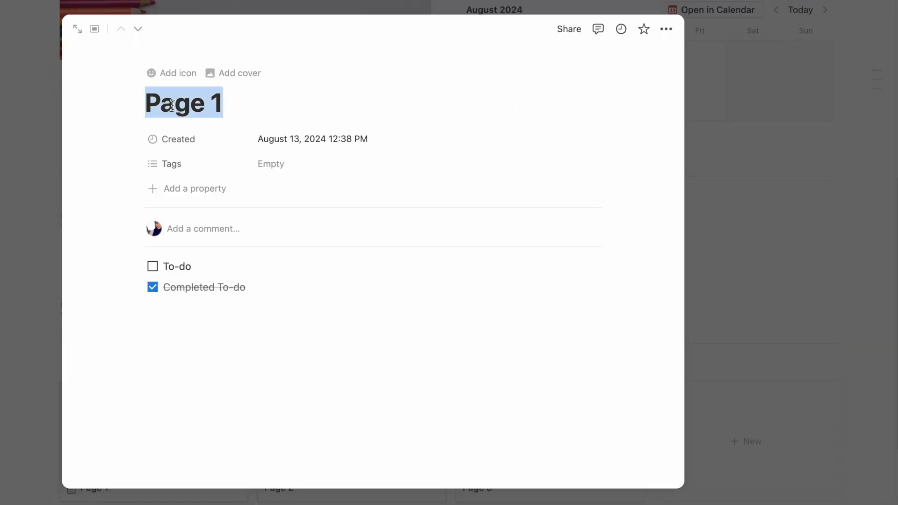
text(Cour)
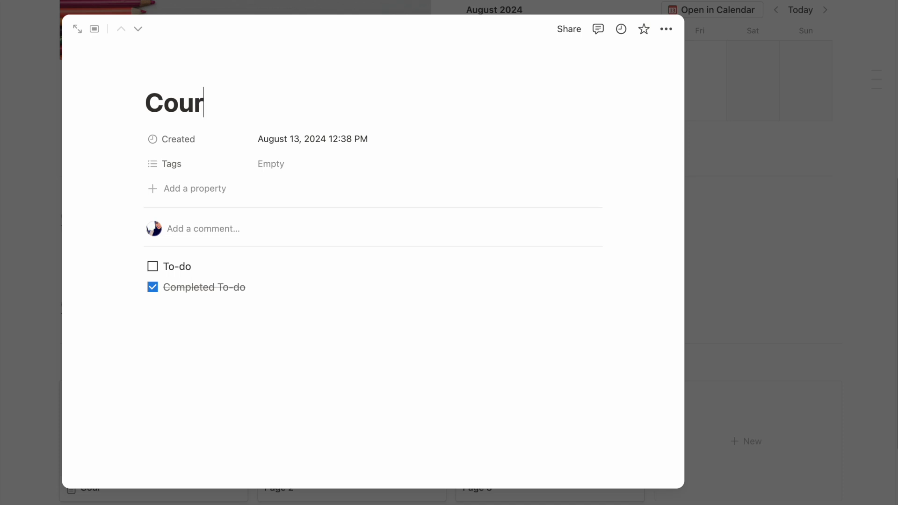
text(se 1)
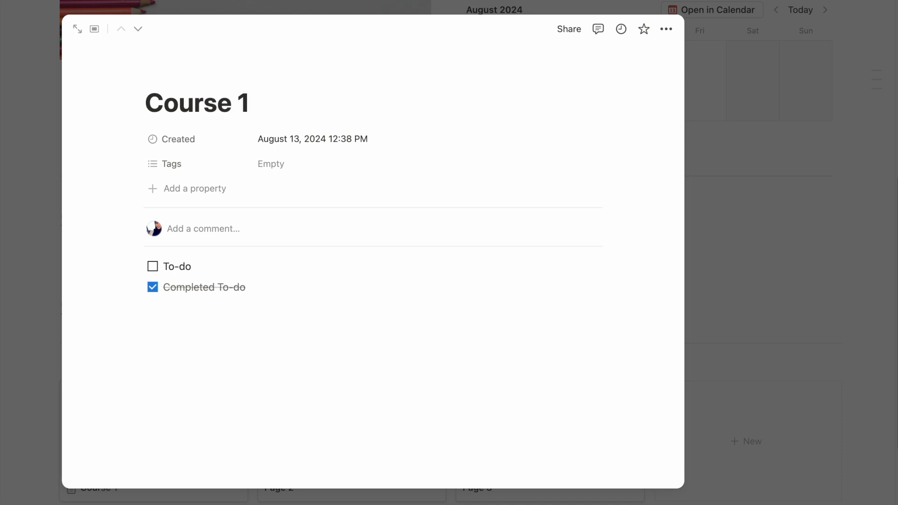
- Delete the sample to-do items from the body of the Course 1 page
click(431, 307)
drag(336, 296, 116, 250)
key(BackSpace)
key(BackSpace)
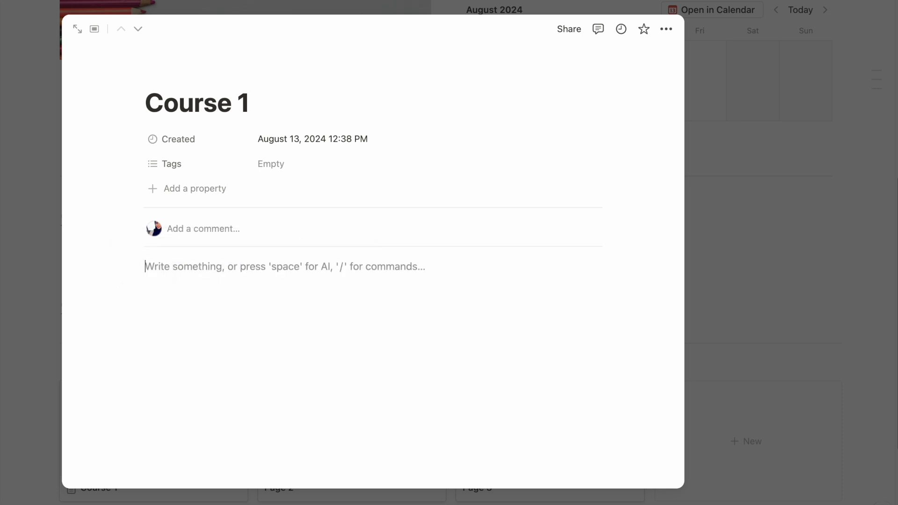
key(BackSpace)
click(410, 266)
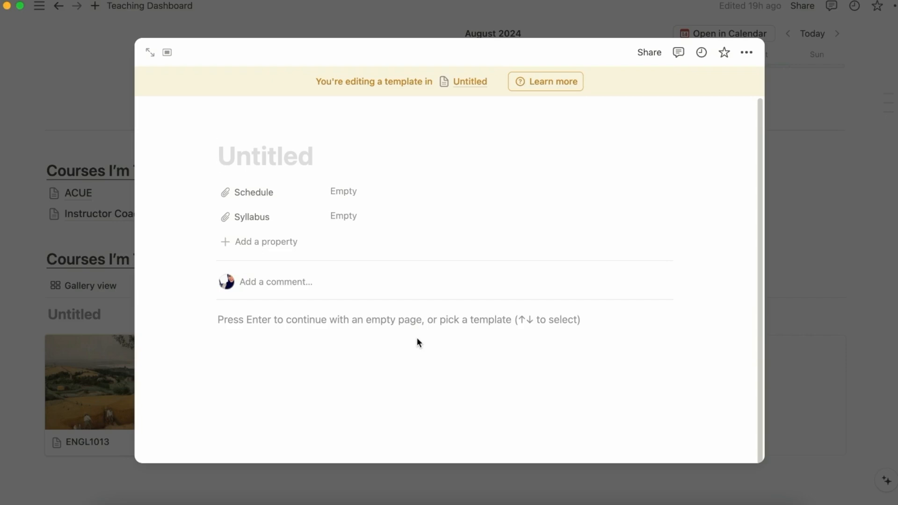
- Title the gallery database's new page template "Course Name (Fall)(Three Days)"
text(Cou)
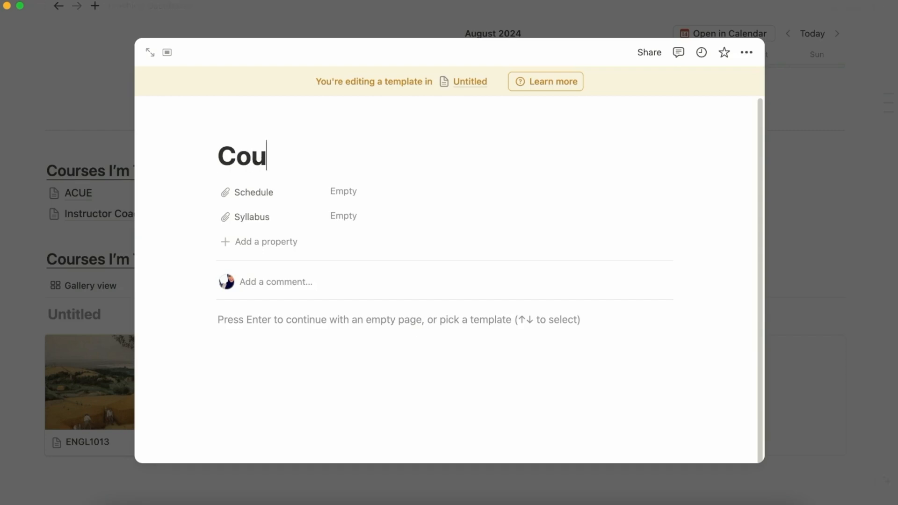
text(rse Nam)
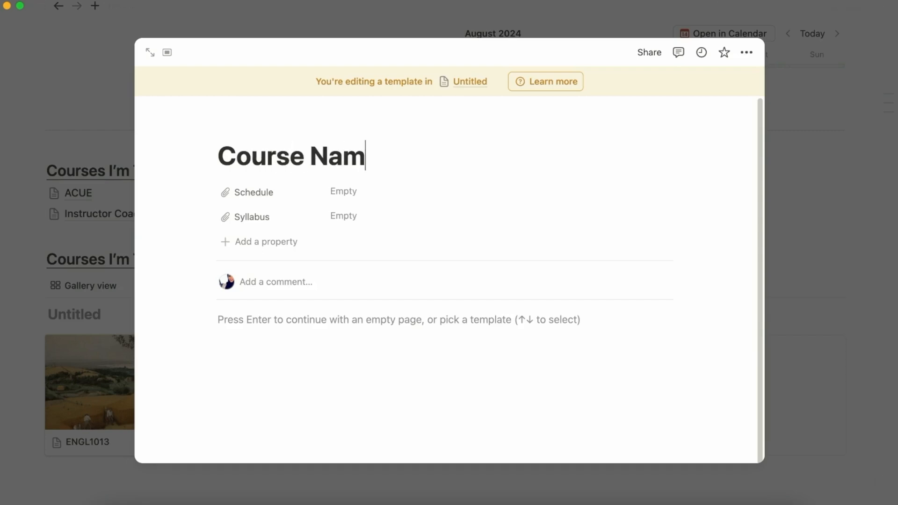
text(e (Fall)
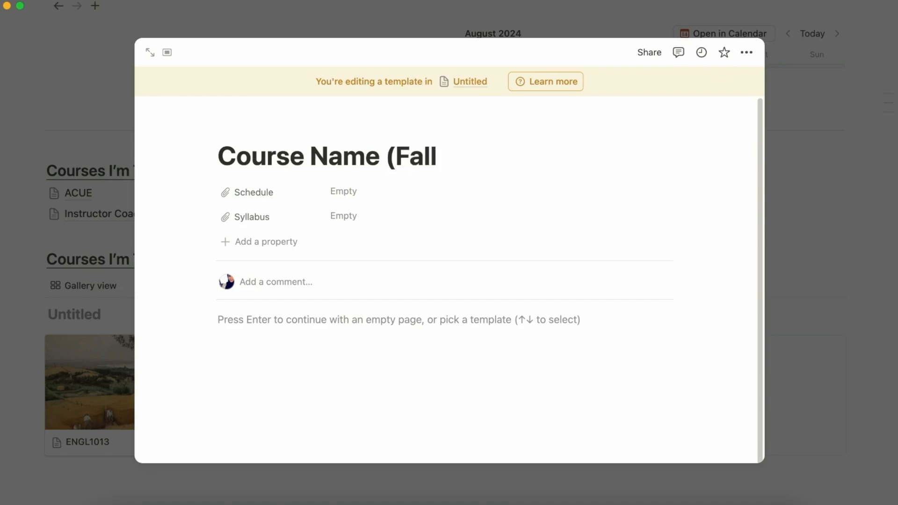
text()(Three Days))
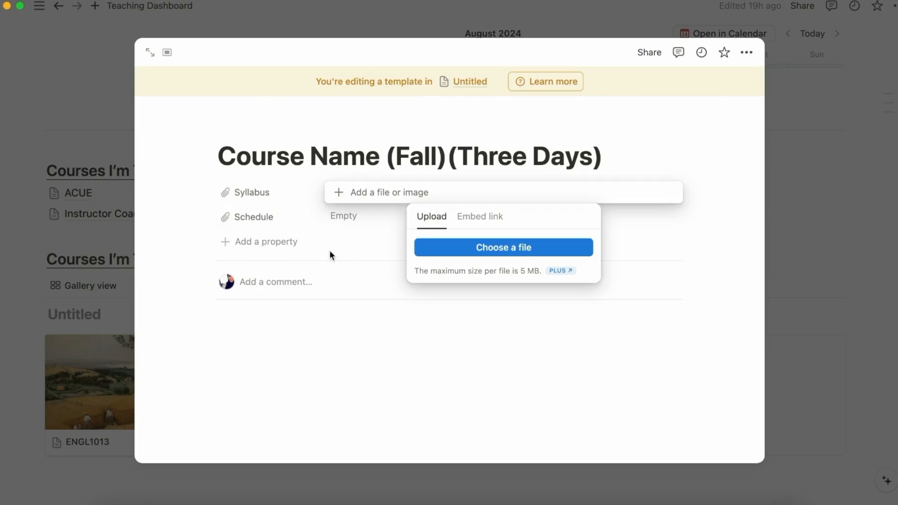
click(329, 250)
click(360, 233)
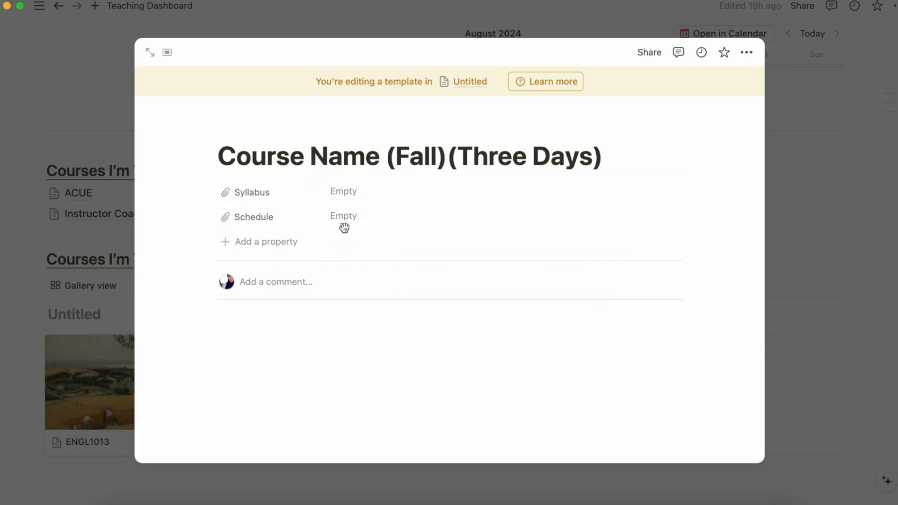
click(341, 224)
click(302, 234)
click(394, 280)
click(745, 53)
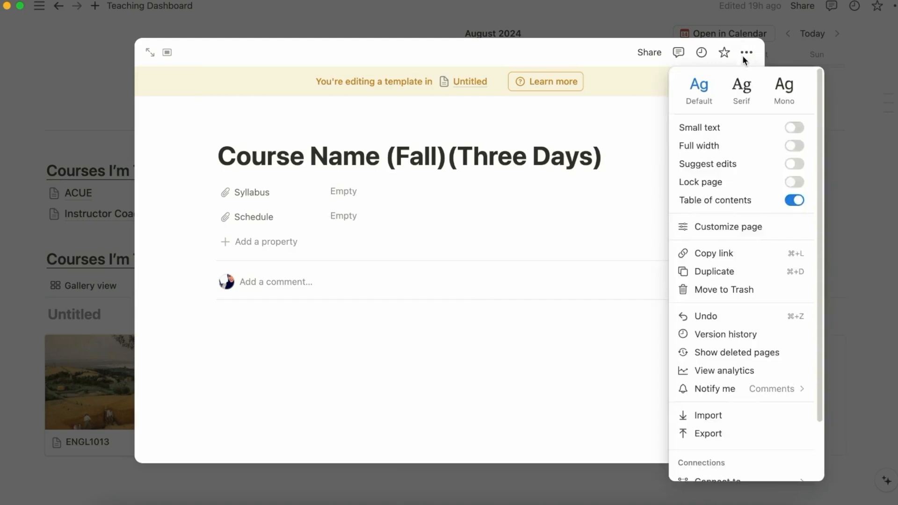
click(742, 56)
- Open the course template as a full page and switch it to full width
click(300, 308)
click(150, 54)
click(512, 319)
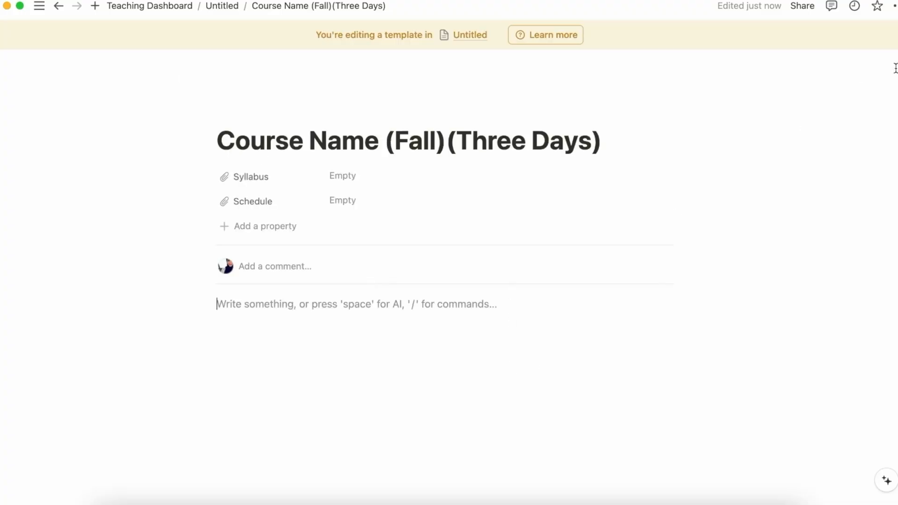
click(894, 5)
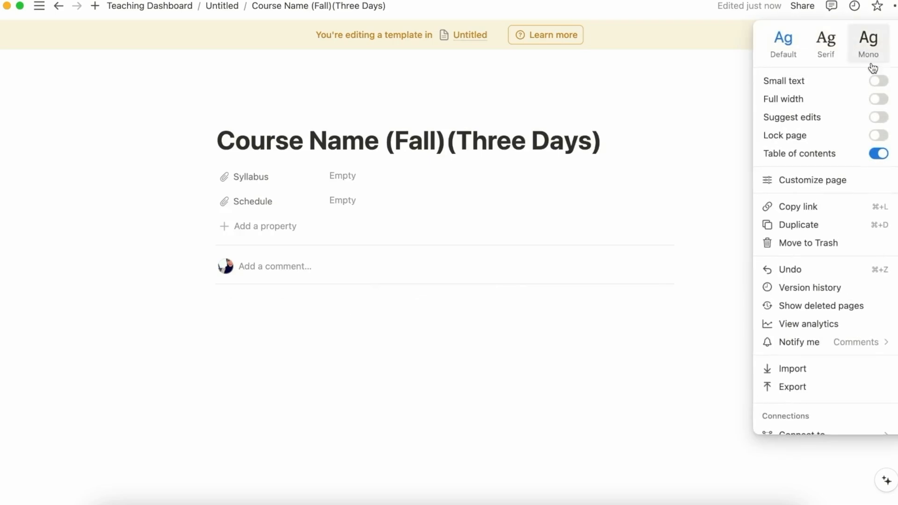
click(878, 99)
click(675, 212)
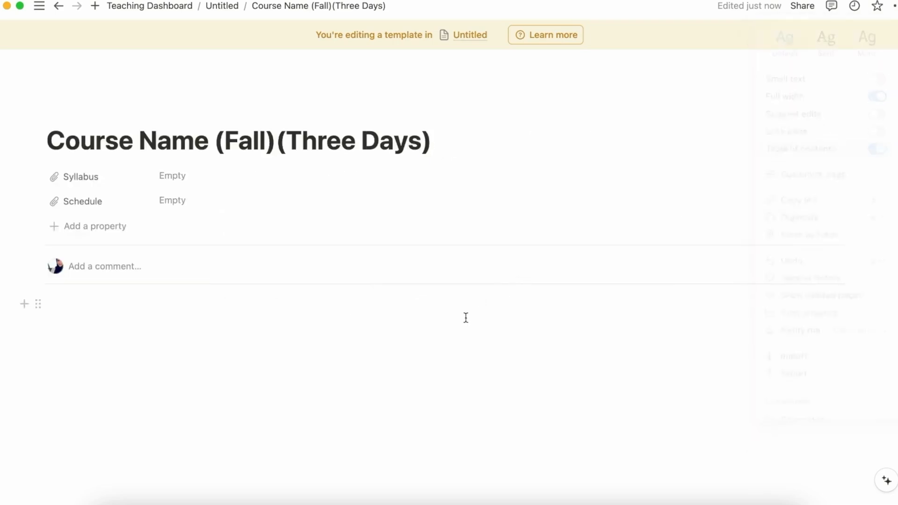
- Add the text "Lesson Planner" to the body of the course template
click(104, 328)
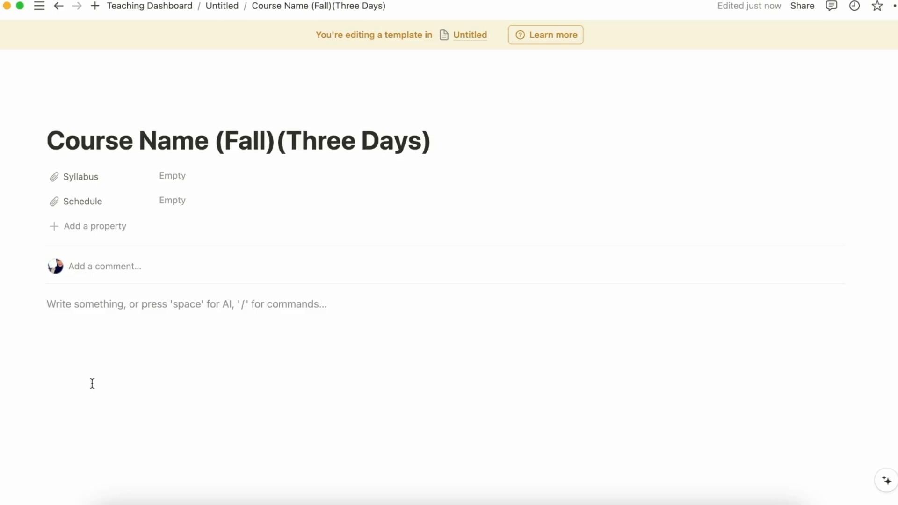
text(Less)
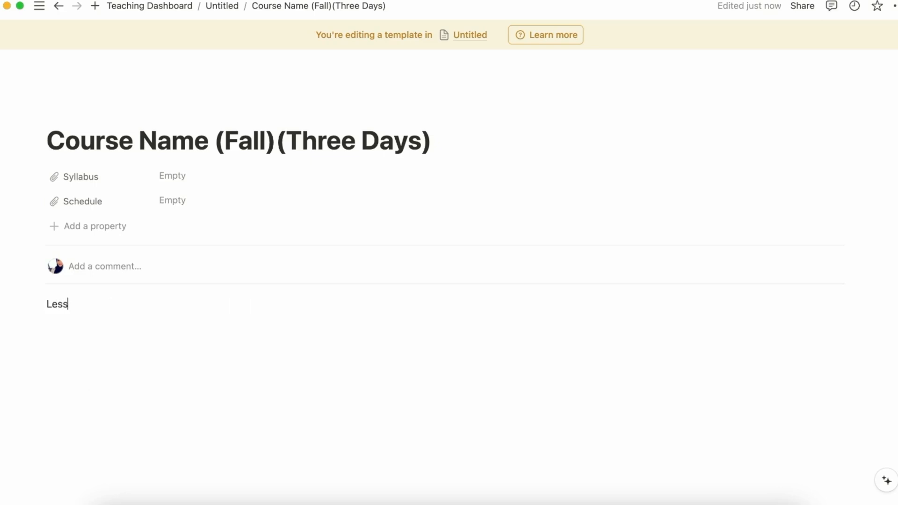
text(on Planner)
- Format the "Lesson Planner" text as an underlined heading with a pale yellow background highlight
triple_click(99, 304)
click(212, 277)
click(248, 278)
click(351, 278)
click(367, 180)
click(182, 277)
click(203, 206)
click(329, 348)
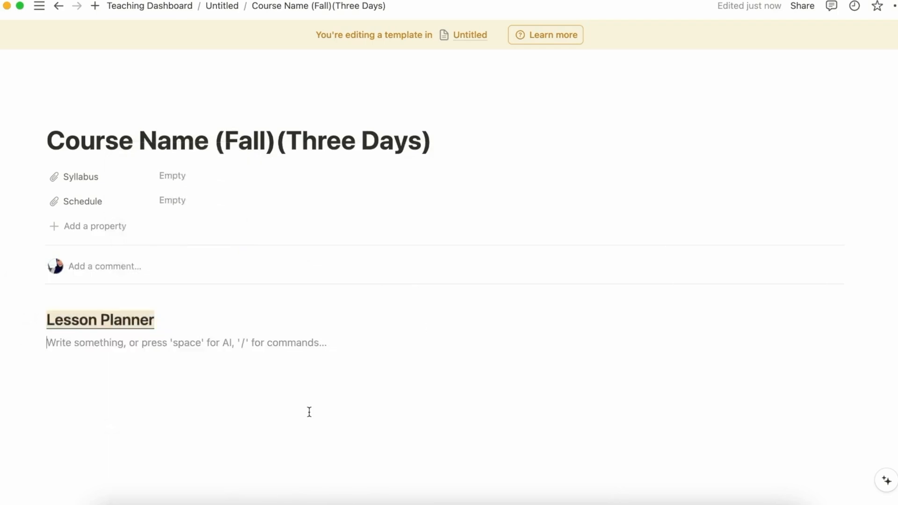
- Insert a new blank table-view database below the Lesson Planner heading
key(Return)
text(/)
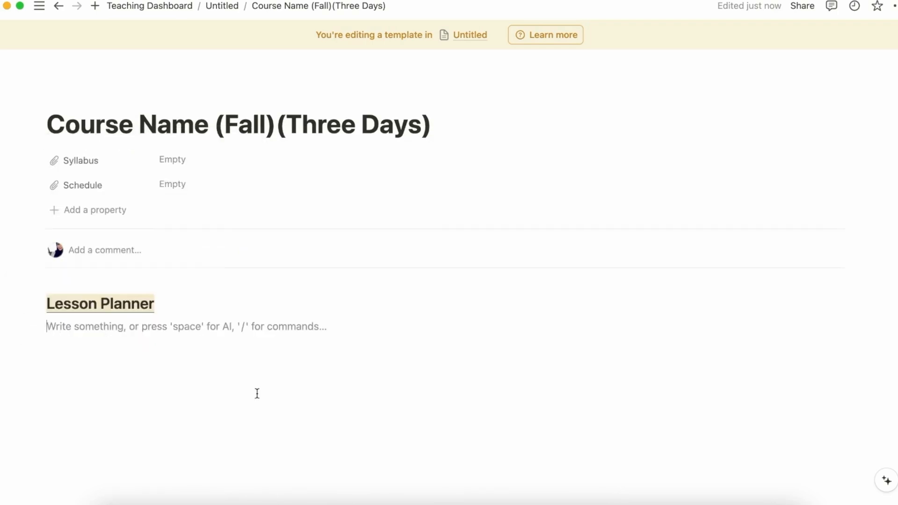
text(/)
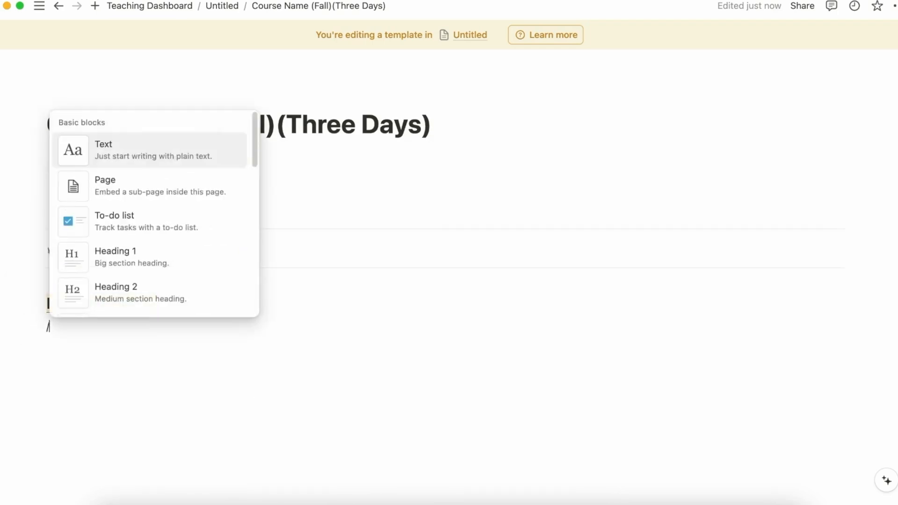
text(table)
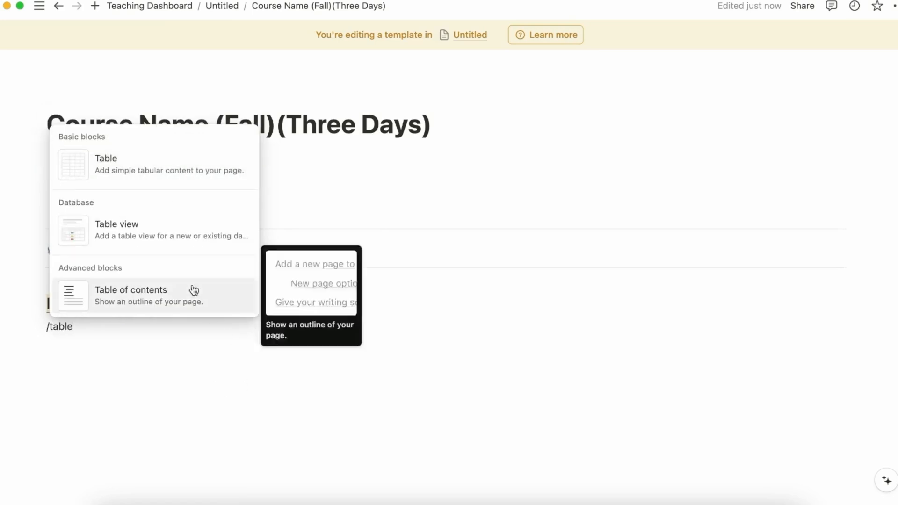
click(122, 237)
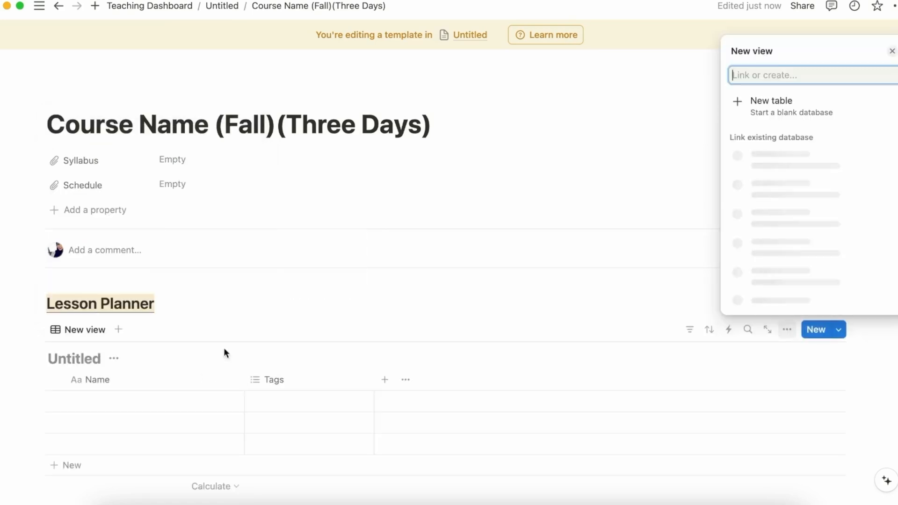
click(795, 112)
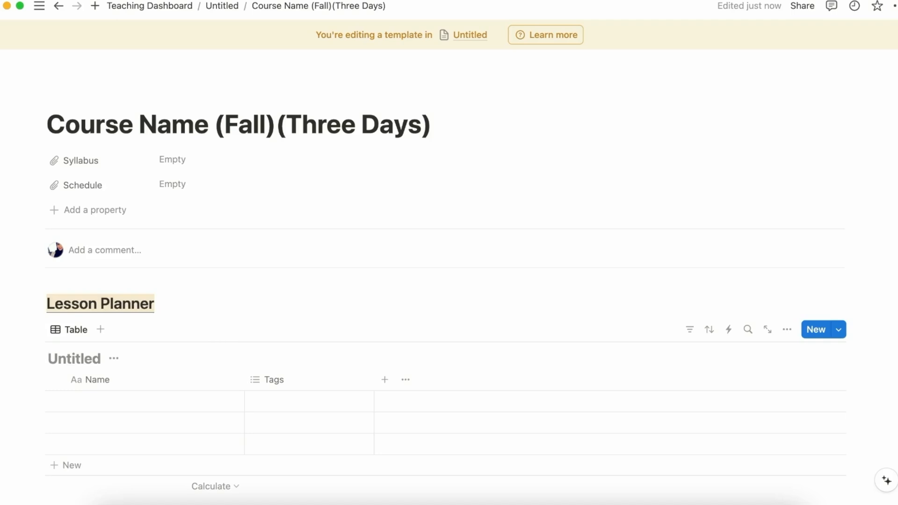
- Name the new table database "Lesson Planner (Teaching Dashboard)"
text(Lesson Pl)
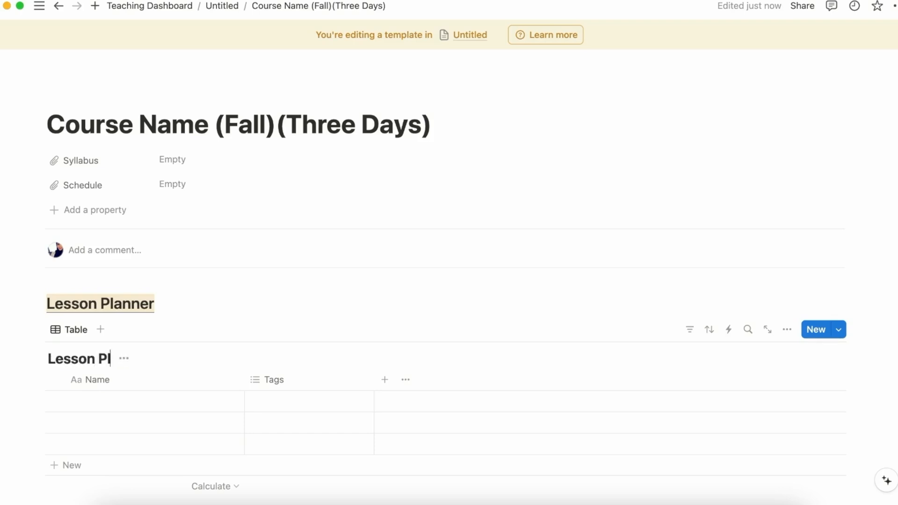
text(anner (Teaching Dashboard)
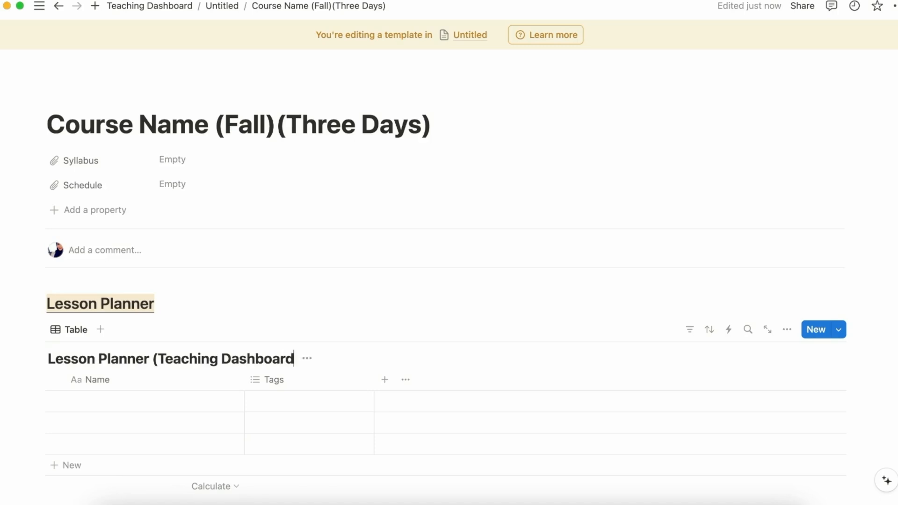
text())
- Add a text property named "Week" to the Lesson Planner table and make it the first column
scroll(70, 407, down, 1)
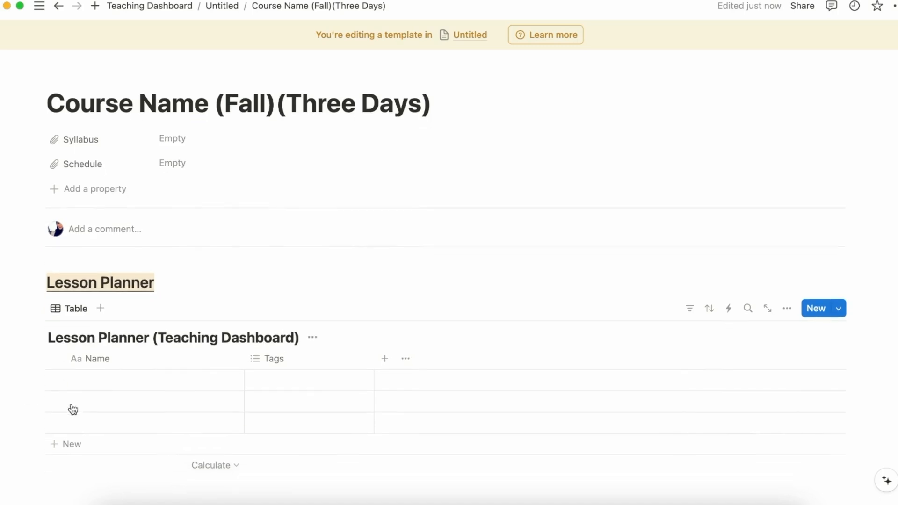
click(382, 368)
click(830, 346)
click(439, 267)
click(439, 266)
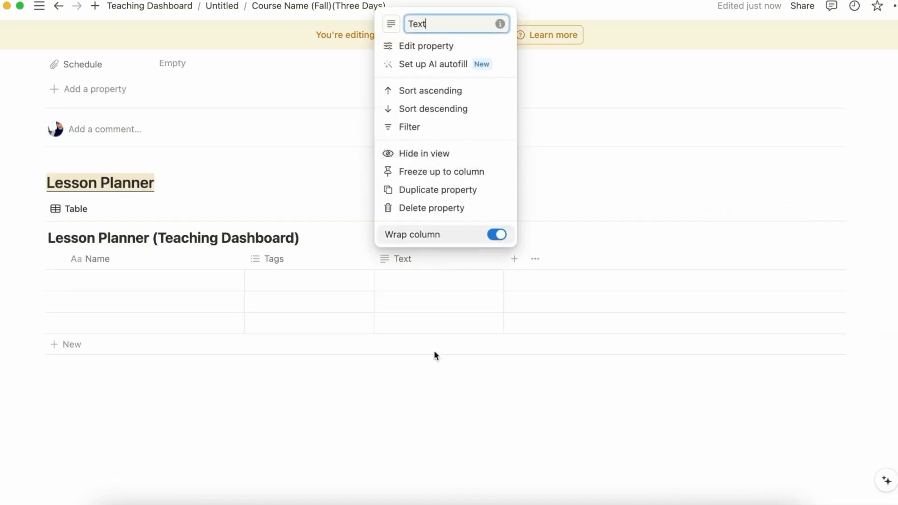
double_click(444, 23)
text(Week)
key(Return)
click(416, 238)
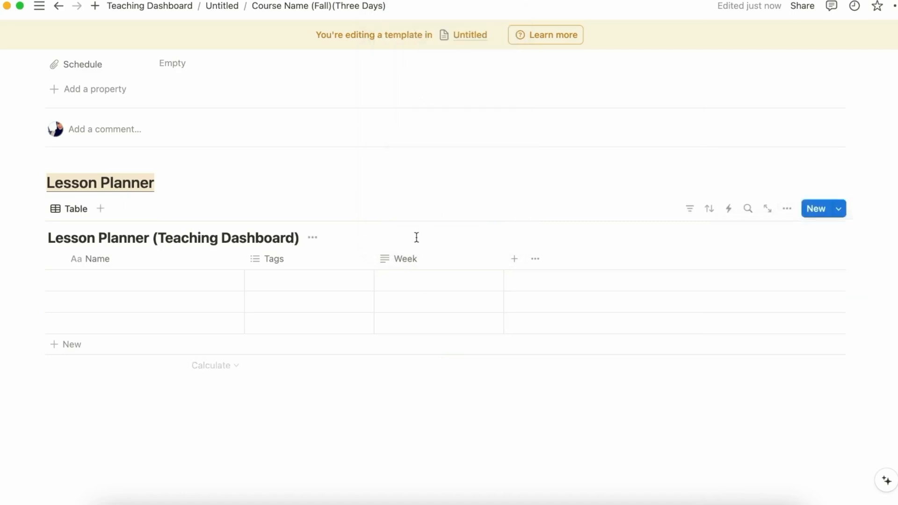
drag(404, 259, 82, 258)
- Add a text property named "Day" and place its column directly after Week
click(513, 259)
click(763, 389)
key(super+a)
text(Day)
key(Return)
drag(526, 258, 276, 274)
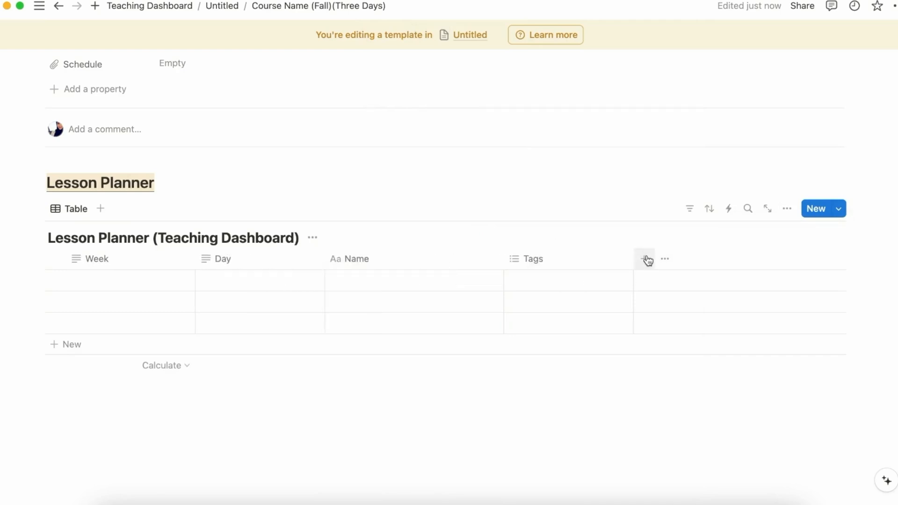
- Rename the table's Name column to "Lesson Name"
click(407, 260)
text(Lesson Name)
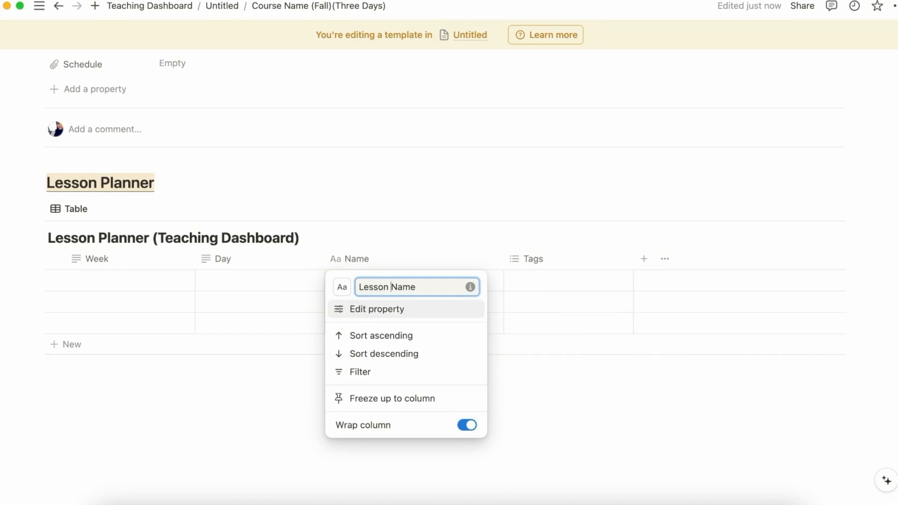
key(Return)
- Add a text property named "Tasks" to the Lesson Planner table and place its column directly after Lesson Name
click(644, 259)
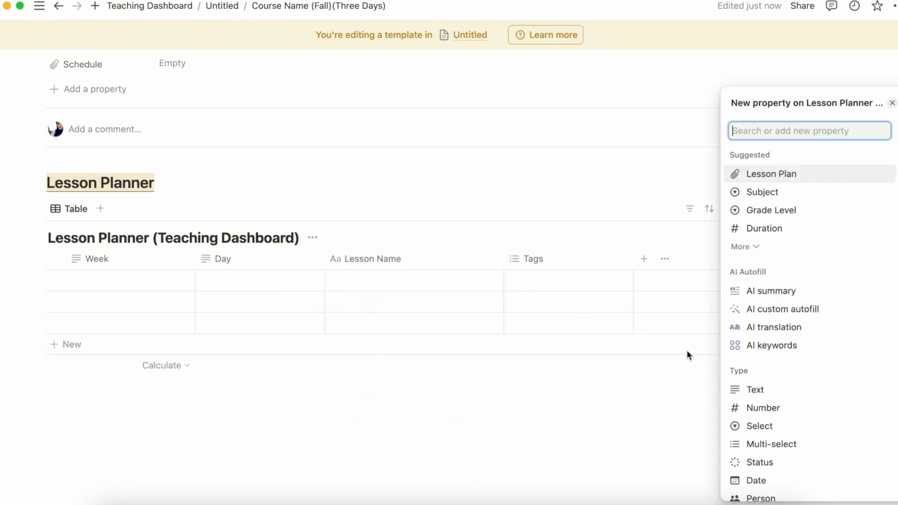
click(755, 390)
text(Tasks)
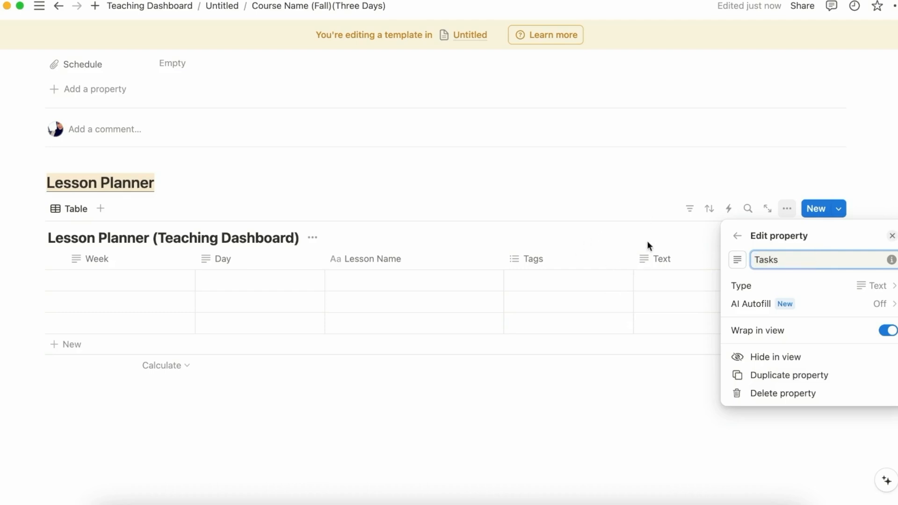
click(648, 245)
drag(657, 259, 545, 263)
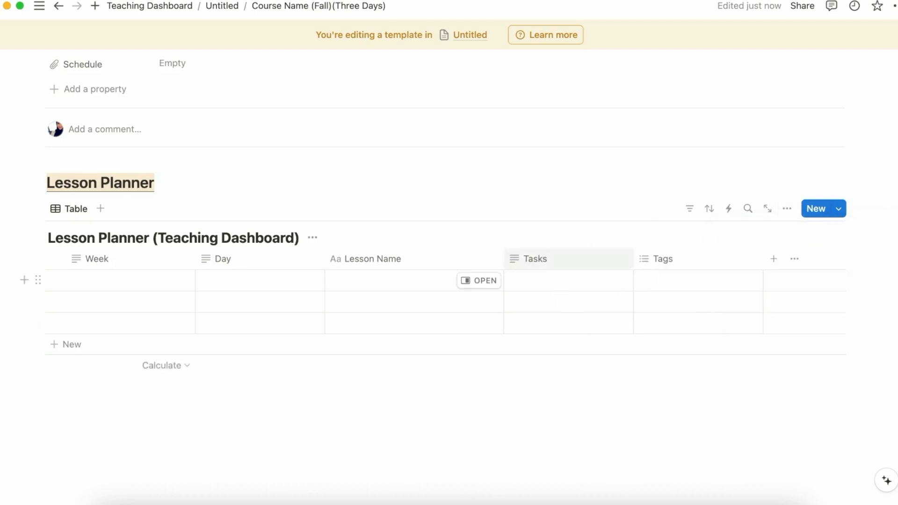
- Add a select property named "Work Submitted?" to the Lesson Planner table
click(773, 258)
scroll(776, 388, down, 1)
click(791, 413)
key(super+a)
text(Wor)
key(BackSpace)
key(BackSpace)
key(BackSpace)
text(Work Submitted?)
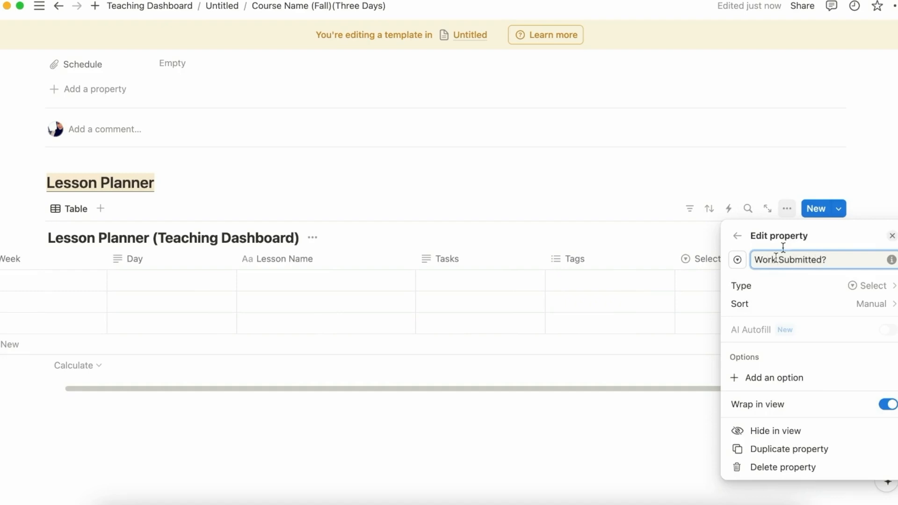
- Create the options Grading Needed, Grading in Progress and Grading Completed for the Work Submitted? property
click(842, 377)
text(Gr)
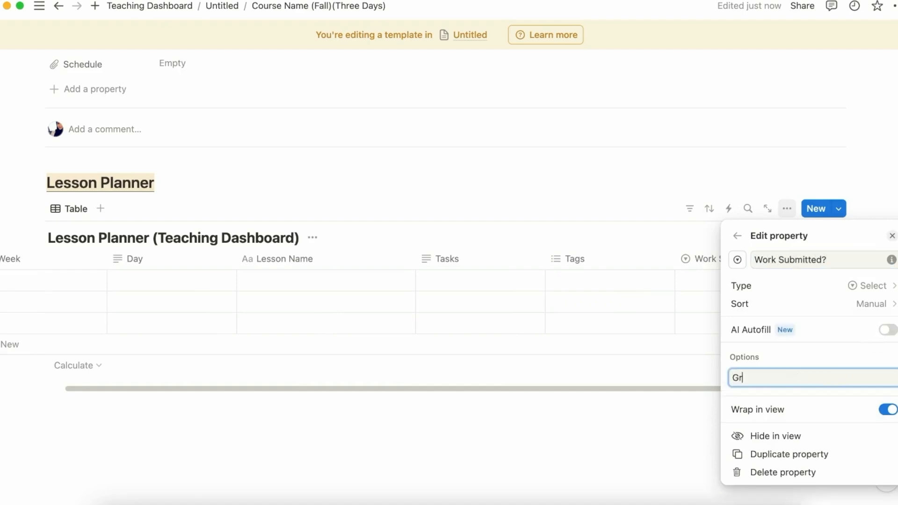
text(ading Needed)
key(Return)
text(Gradin)
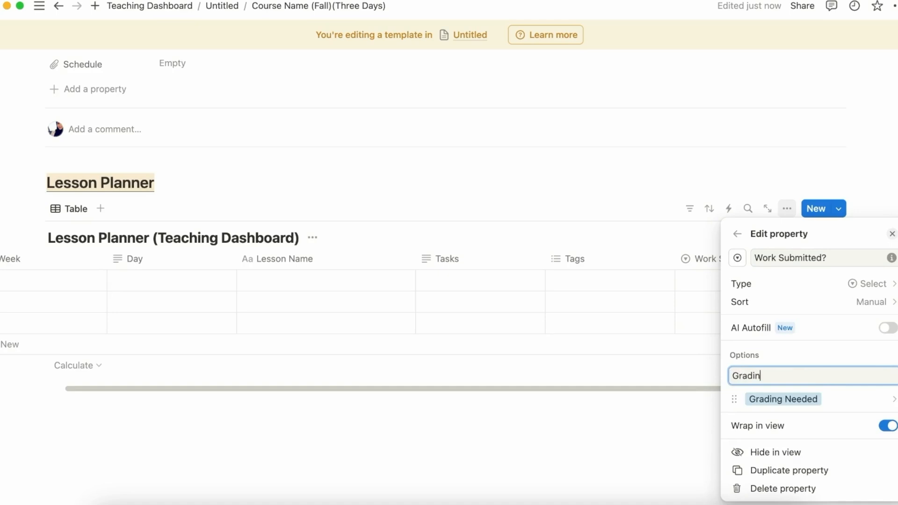
text(g in Progress)
key(Return)
text(Grading Completed)
key(Return)
- Order the options Grading Needed, Grading in Progress, Grading Completed, and color them red, blue and green respectively
drag(741, 400, 866, 381)
click(850, 364)
click(842, 341)
click(850, 385)
click(857, 383)
click(836, 305)
click(819, 412)
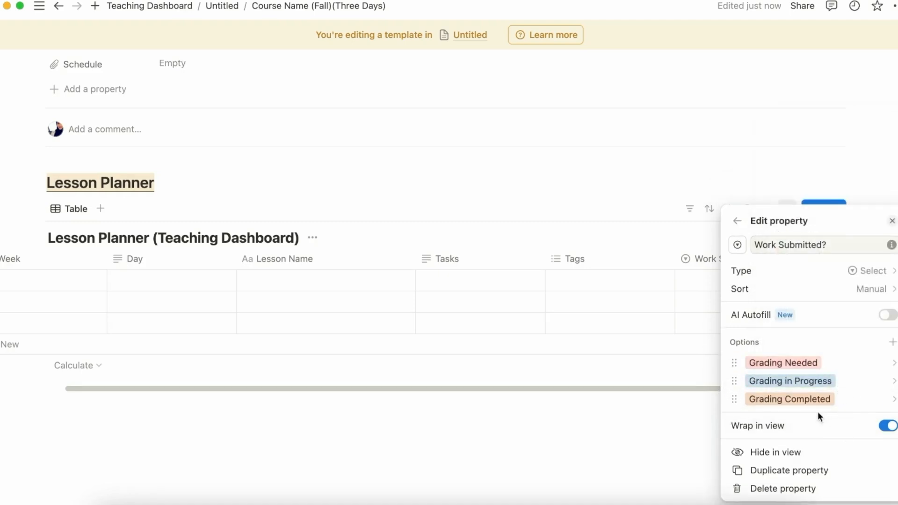
click(837, 400)
click(831, 305)
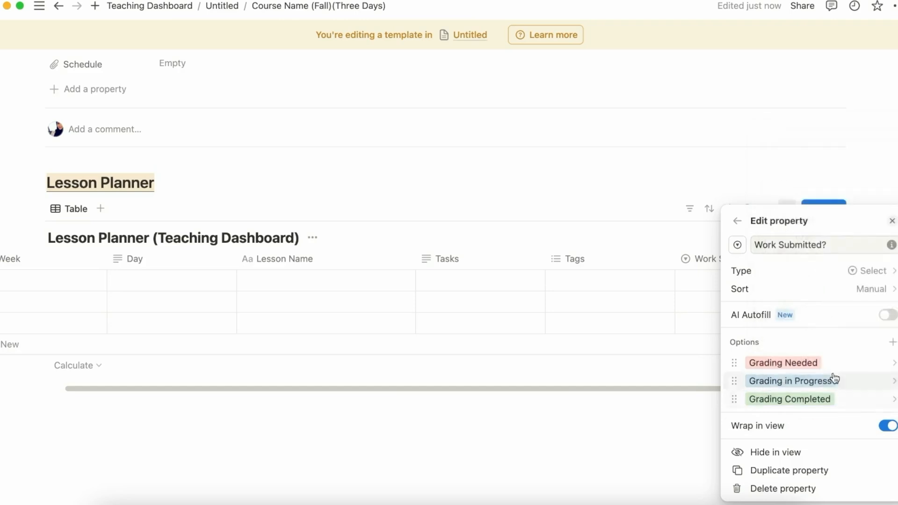
click(663, 238)
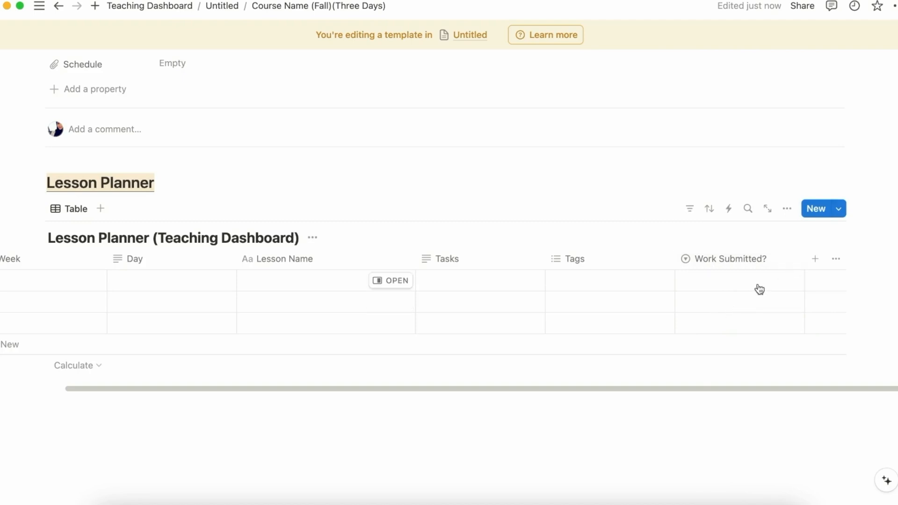
- Add a text property named "Assignment Name" and move the Tags column to the end of the table
click(815, 259)
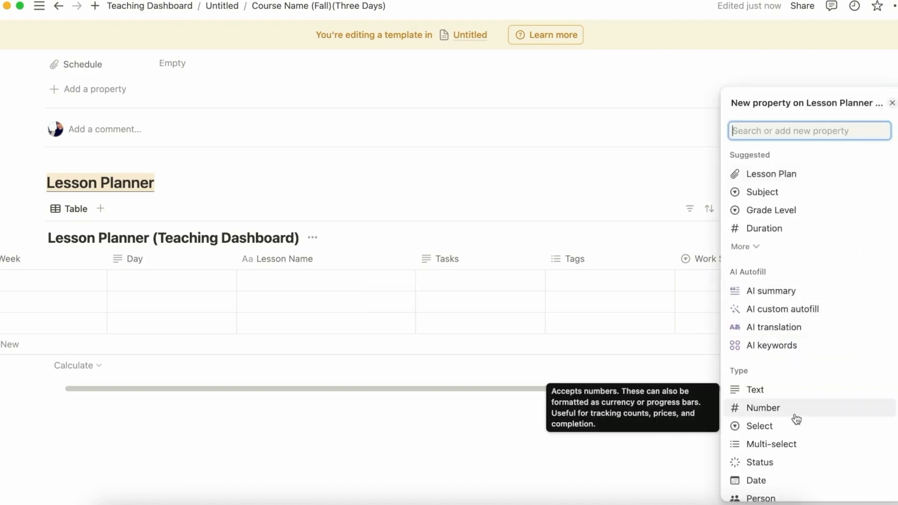
click(800, 390)
double_click(795, 260)
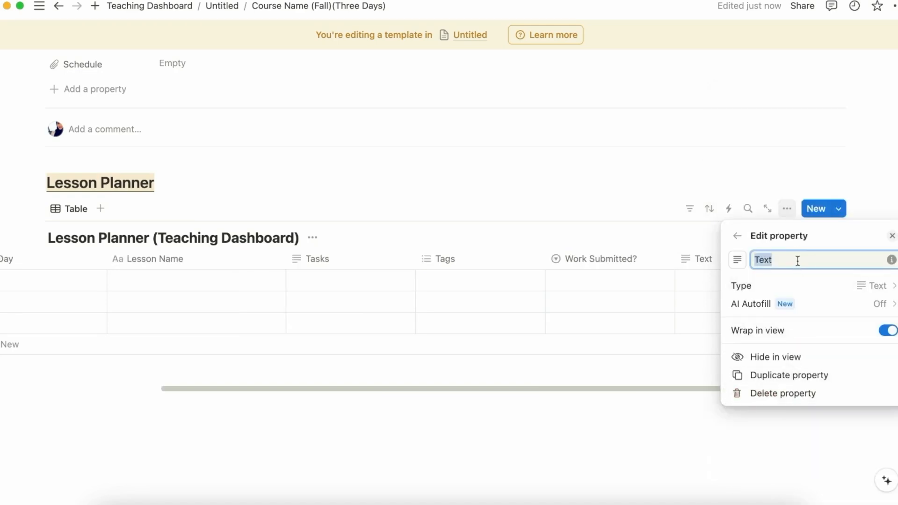
text(Assignment Name)
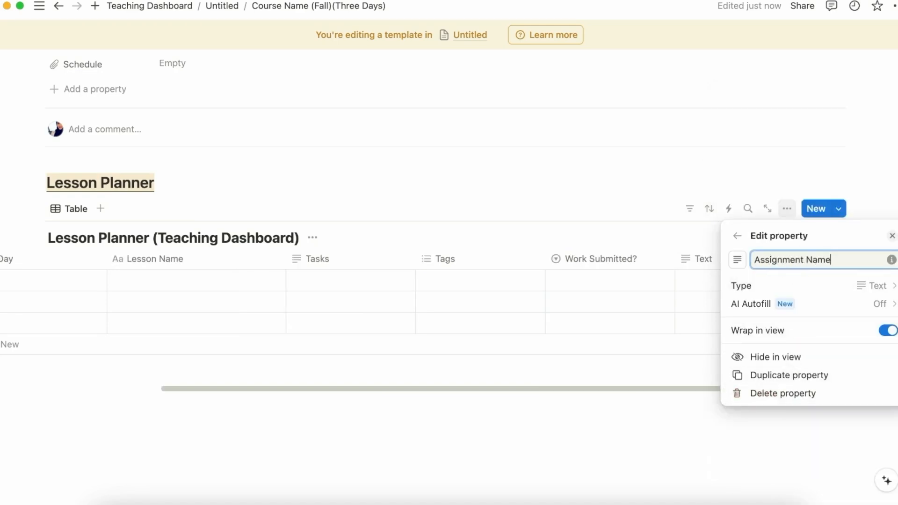
click(679, 240)
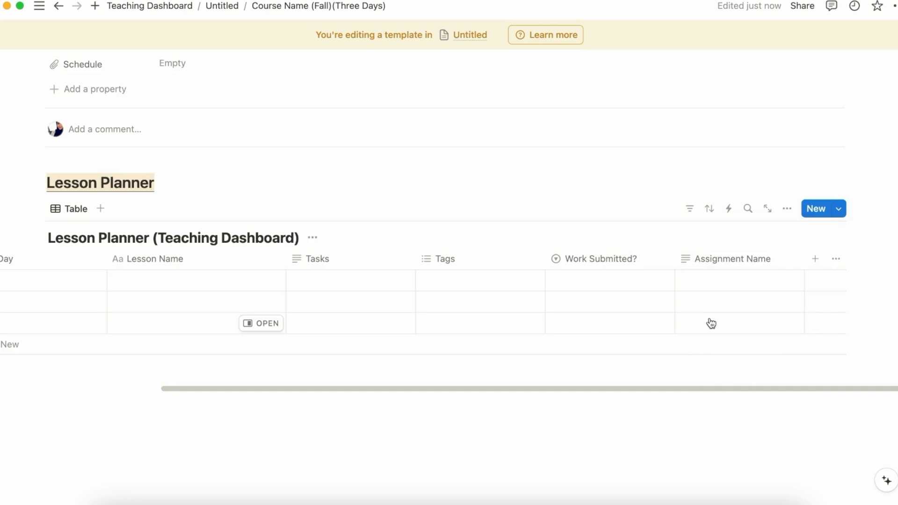
drag(503, 268, 762, 281)
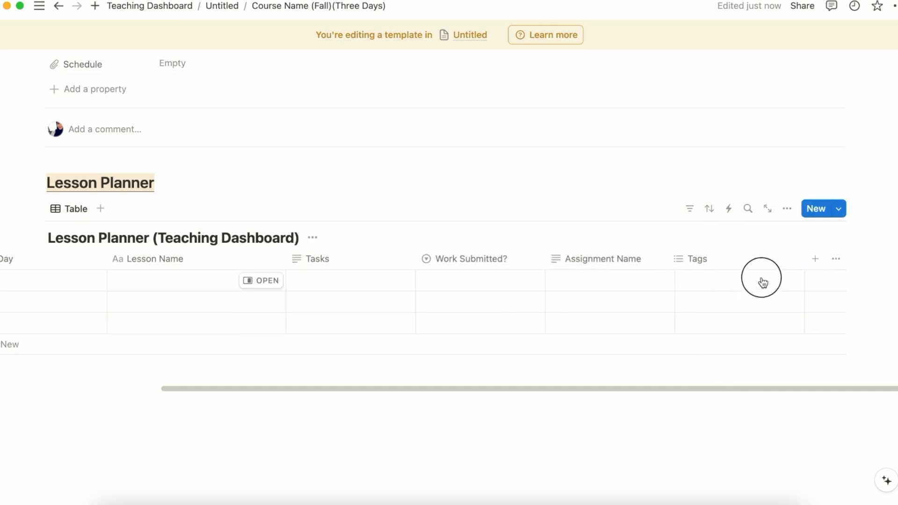
- Add a select property named "Grading Energy Required" to the Lesson Planner table
click(815, 259)
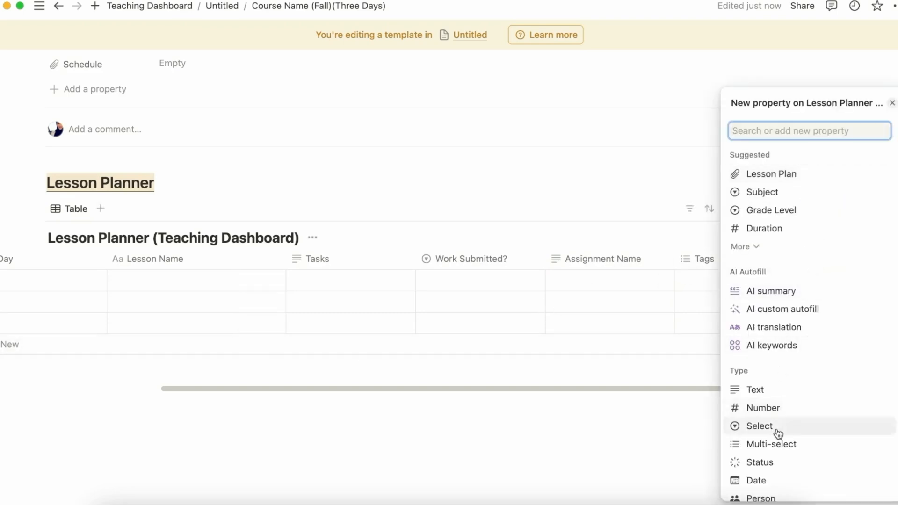
click(791, 430)
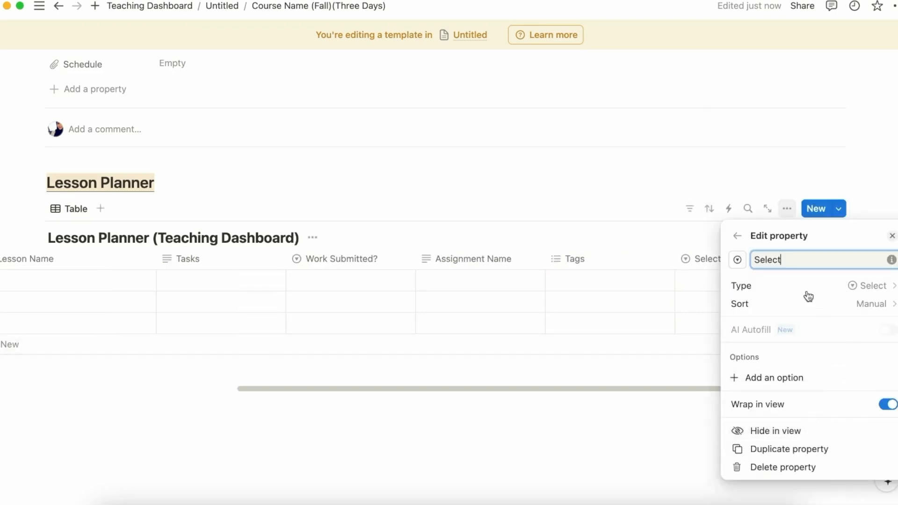
double_click(768, 260)
text(Grading Energy ?R)
key(BackSpace)
key(BackSpace)
text(Required)
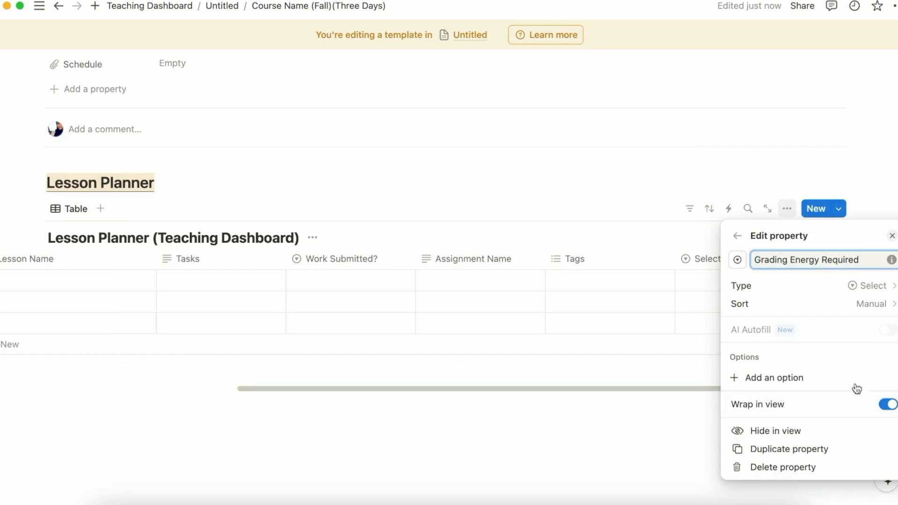
- Create the options Low, Medium and High for the Grading Energy Required property
click(833, 385)
text(Low)
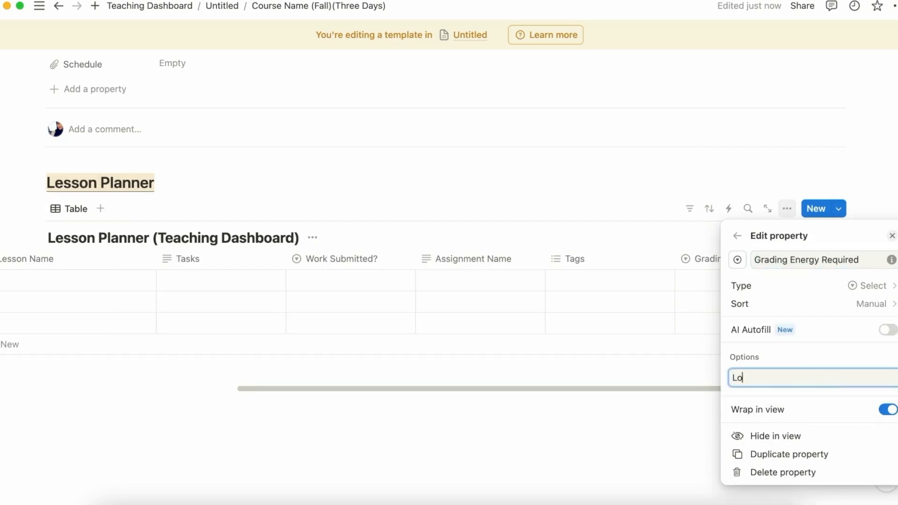
key(Return)
text(Medium)
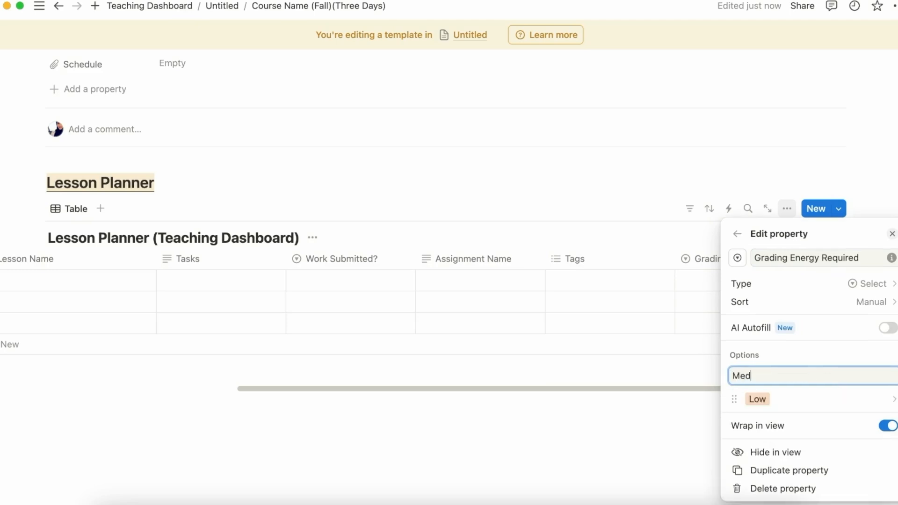
key(Return)
text(High)
key(Return)
- Color the Medium option blue and the Low option green, and place the Grading Energy Required column before Tags
click(838, 379)
click(845, 304)
click(797, 398)
click(802, 305)
key(Escape)
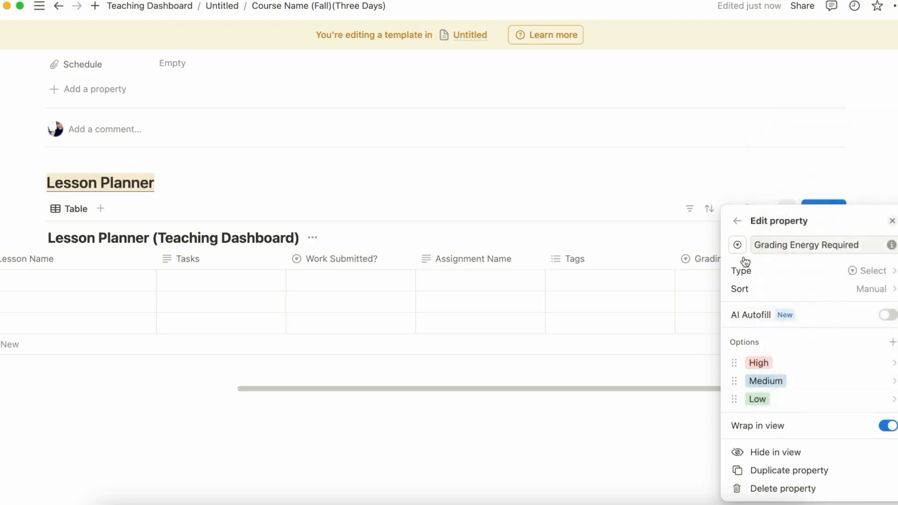
key(Escape)
drag(717, 258, 612, 259)
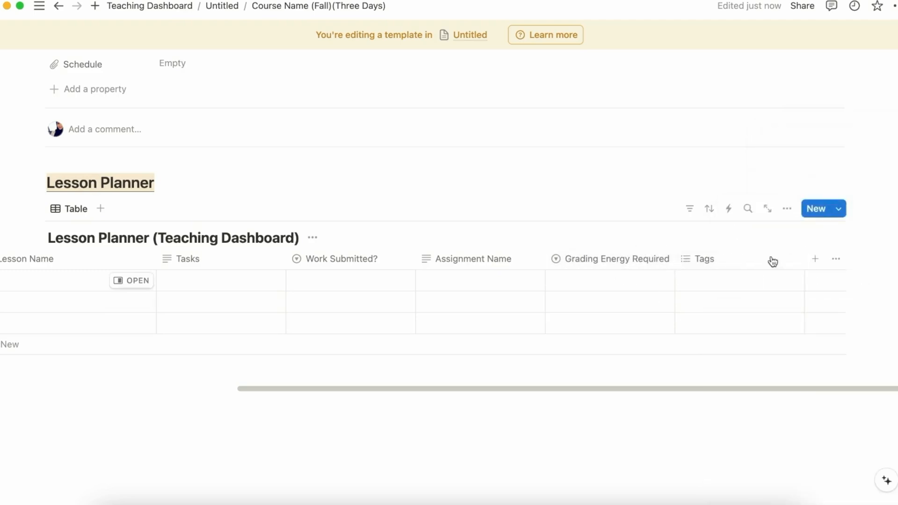
- Rename the Tags property to "Lesson Type"
click(719, 263)
double_click(744, 24)
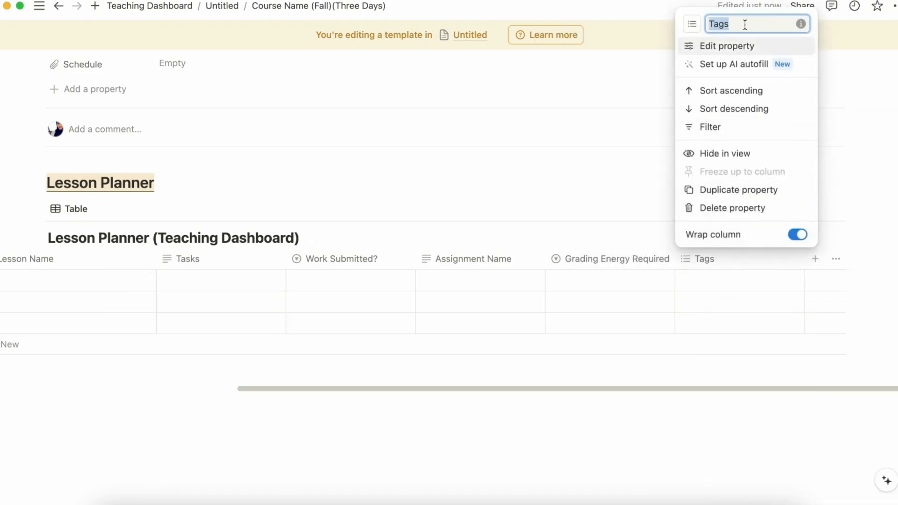
text(Lesson Type)
key(Return)
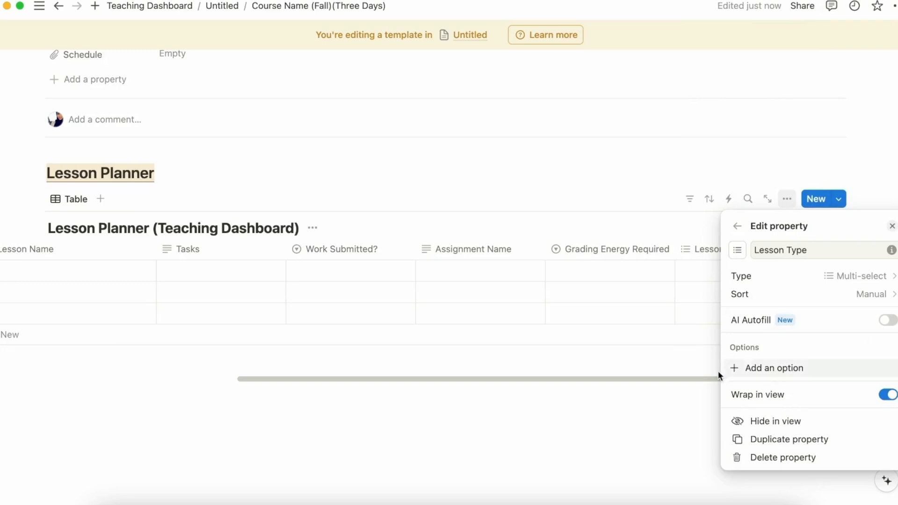
- Create the options Discussion, Lecture, Writing, Group Work and Presentation for the Lesson Type property
click(751, 369)
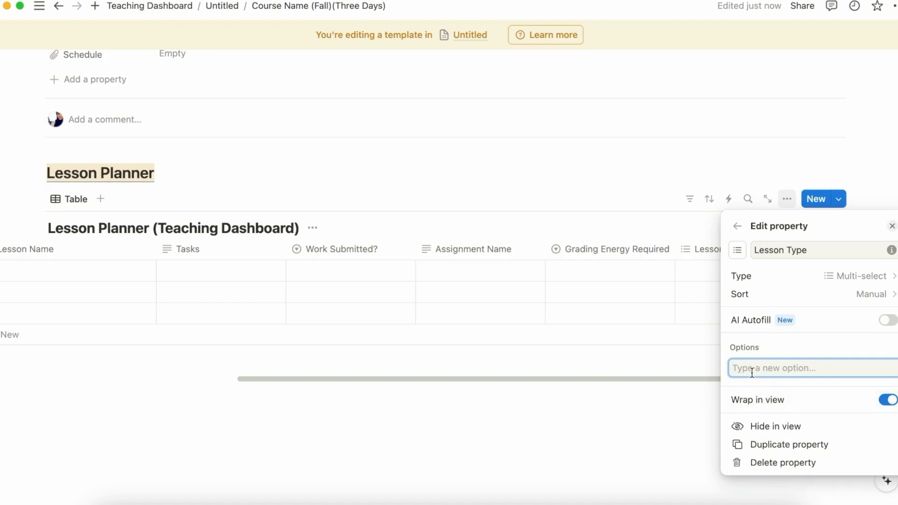
text(Discussion)
key(Return)
text(Lecture)
key(Return)
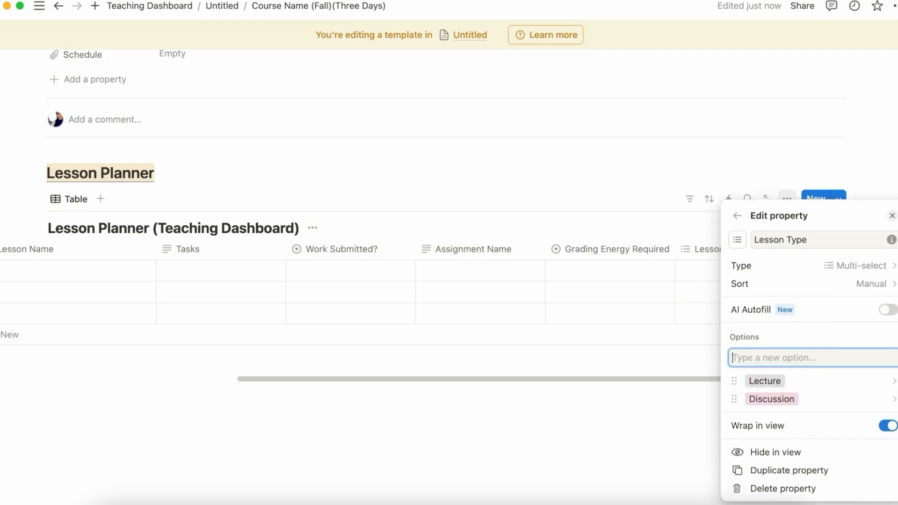
text(Wr)
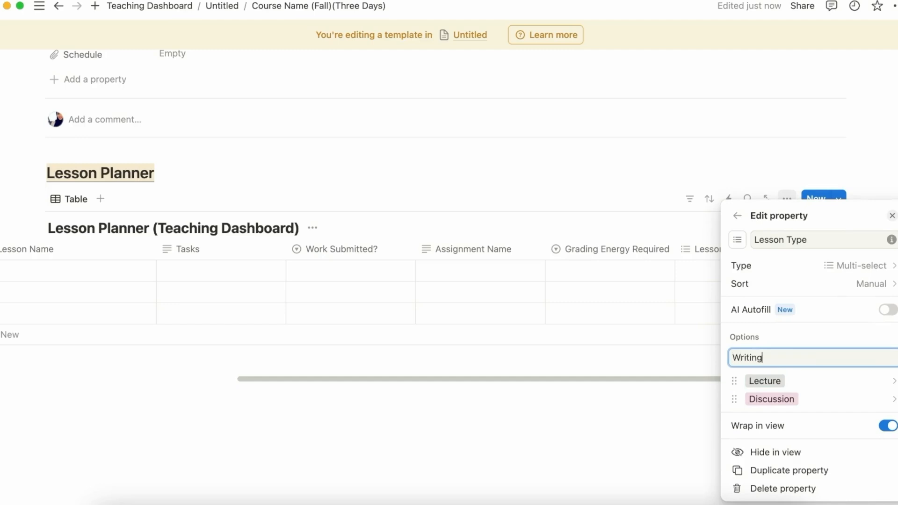
text(iting)
key(Return)
text(Group)
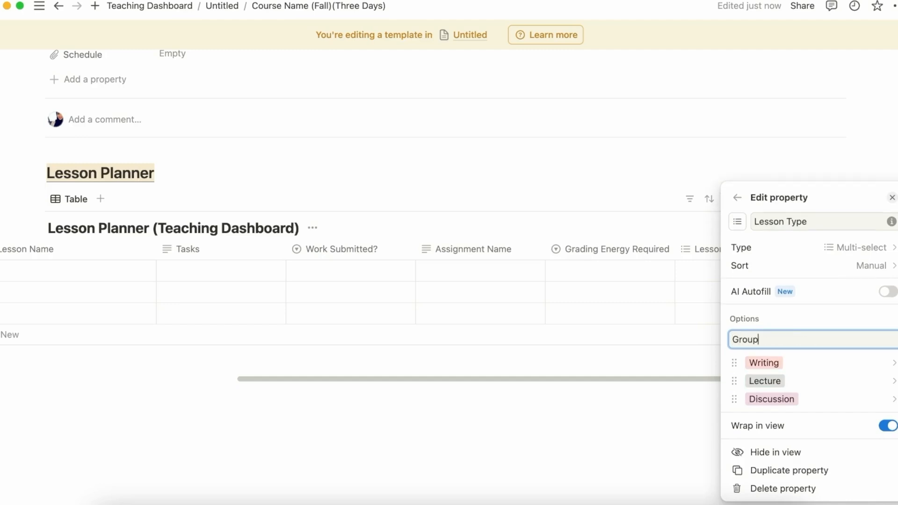
text( Work)
key(Return)
text(Presentation)
key(Return)
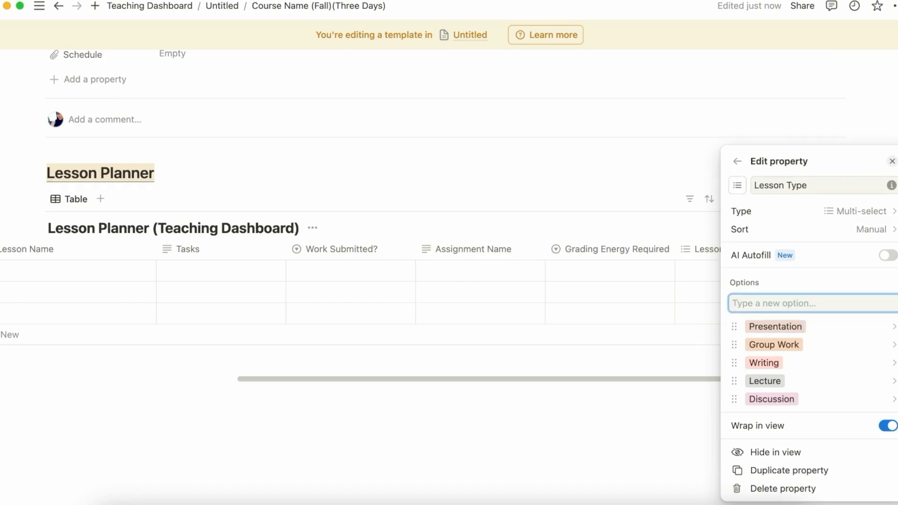
- Color the Lesson Type options: Writing blue, Presentation purple, Group Work yellow, Lecture green and Discussion brown
click(830, 363)
click(848, 287)
click(827, 327)
click(828, 328)
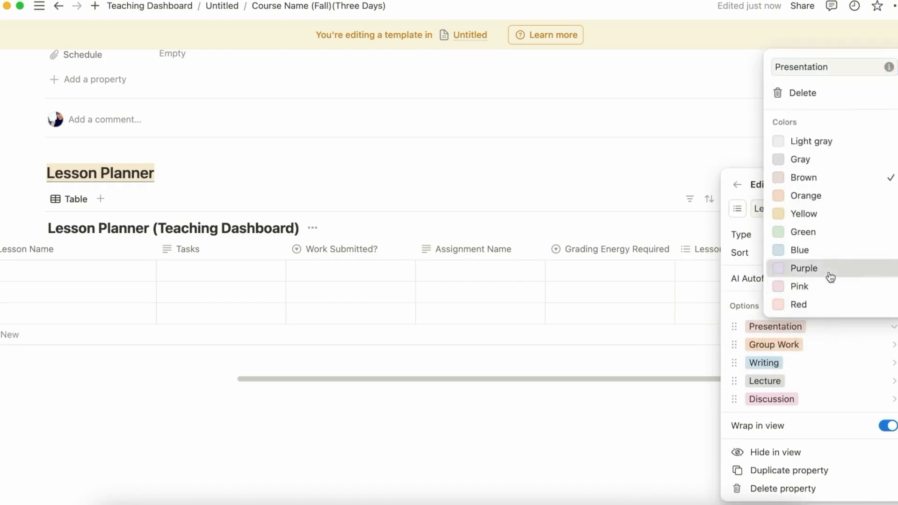
click(830, 277)
click(812, 342)
click(802, 232)
click(798, 391)
click(814, 353)
click(798, 384)
click(799, 384)
click(819, 286)
click(818, 403)
click(818, 403)
key(Escape)
key(Escape)
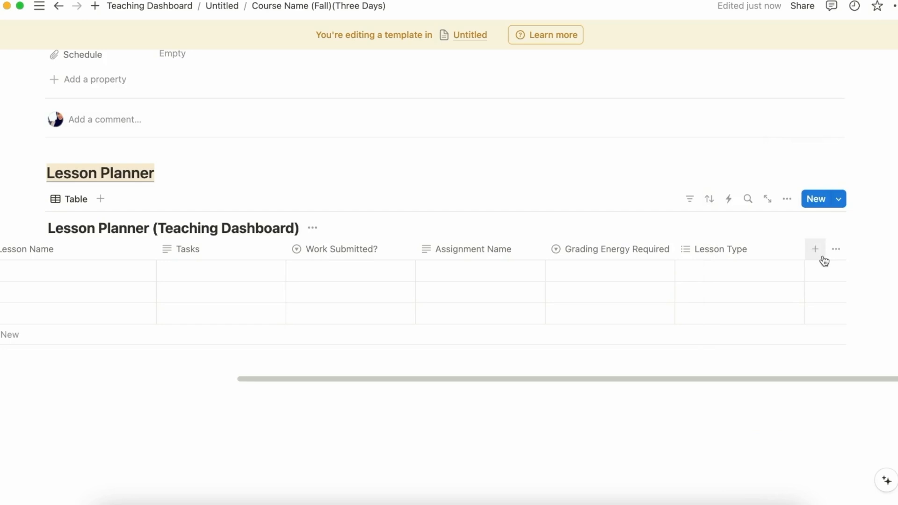
- Review the available Lesson Type options from the first row of the Lesson Planner table
click(816, 250)
key(Escape)
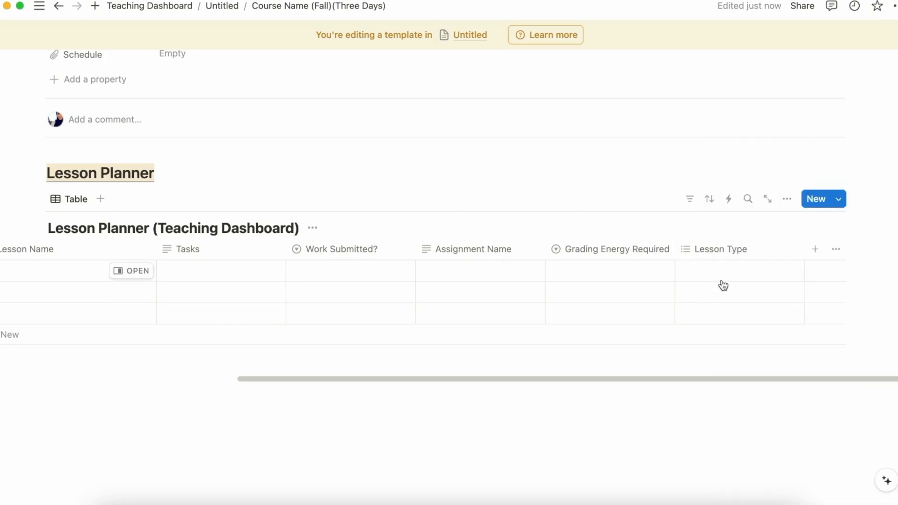
click(764, 250)
click(660, 286)
click(731, 279)
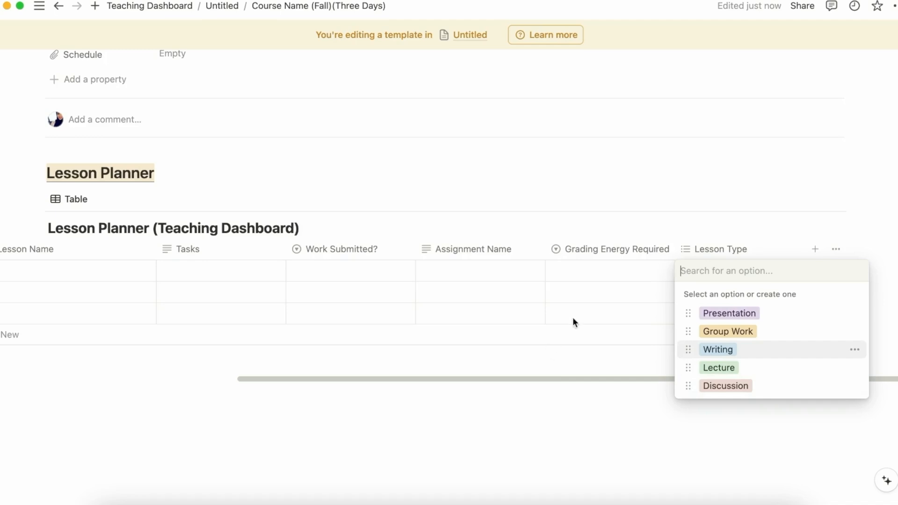
click(588, 310)
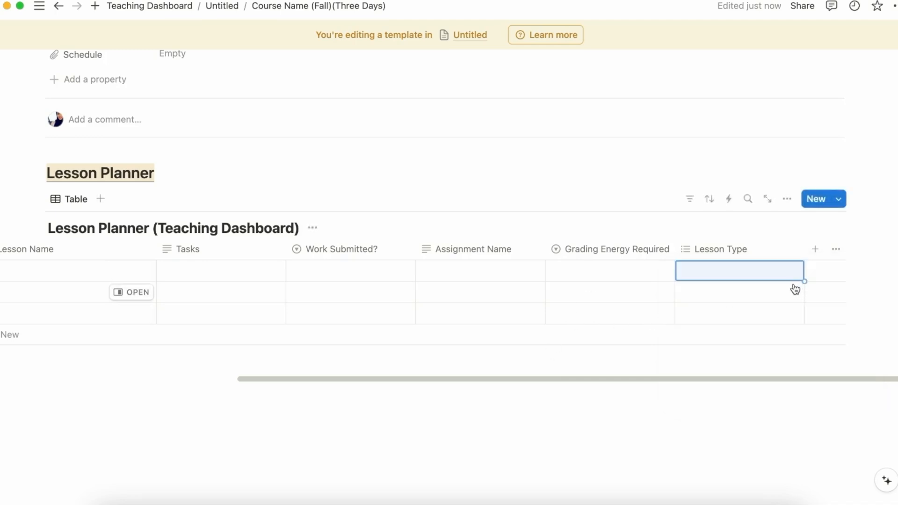
- Add a text property named "Detailed Fall Plan" to the Lesson Planner table
click(815, 249)
click(767, 387)
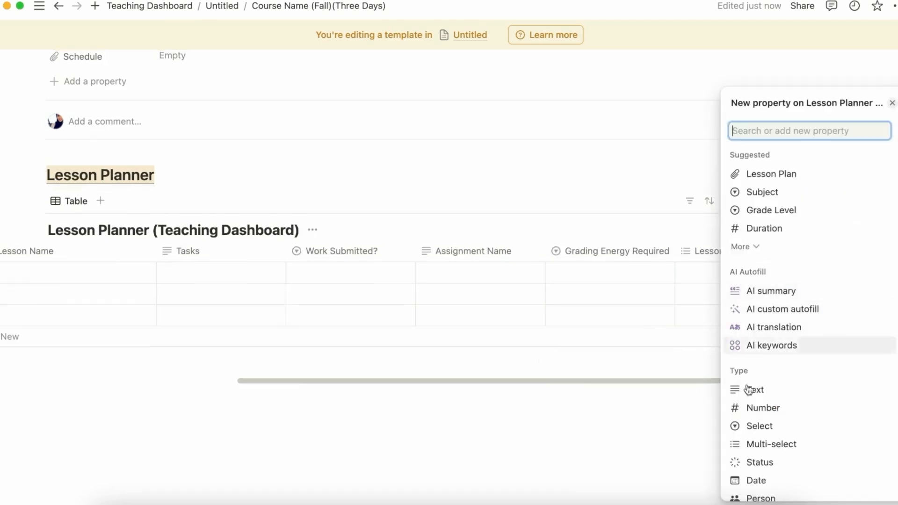
click(755, 389)
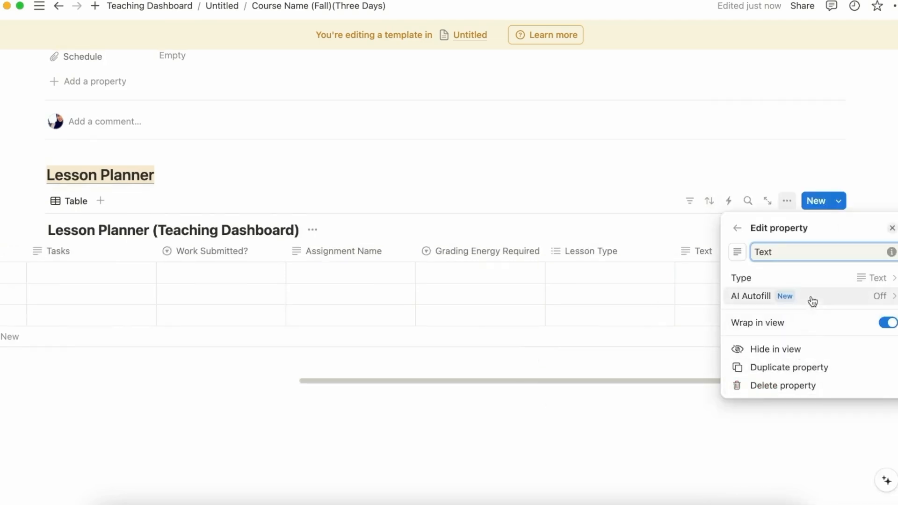
key(super+a)
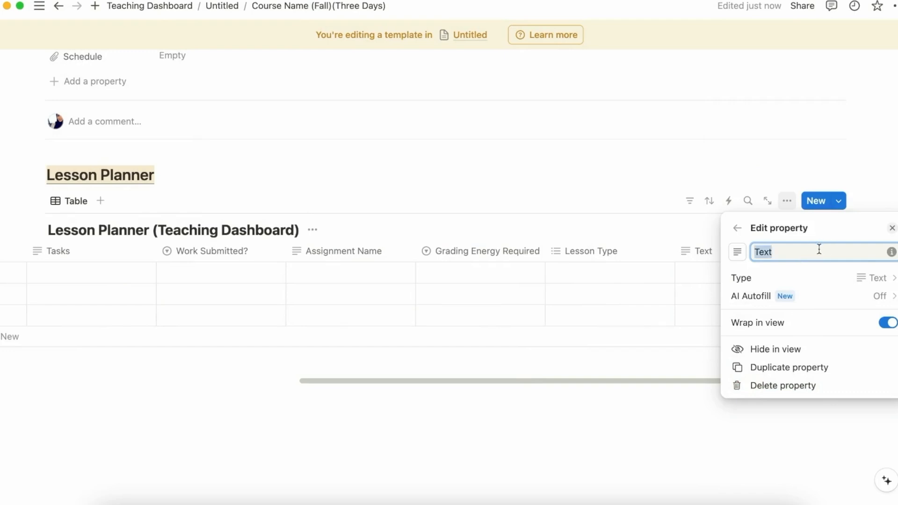
text(Detailed Fall Plan)
click(688, 313)
- Add a text property named "Detailed Spring Plan" to the Lesson Planner table and hide it in the view
scroll(747, 290, left, 10)
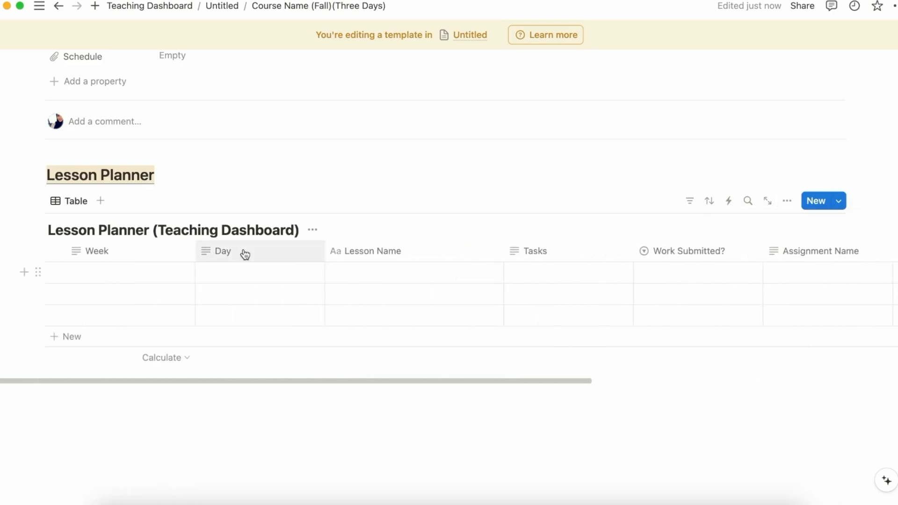
scroll(580, 281, right, 10)
click(587, 279)
click(829, 279)
key(Escape)
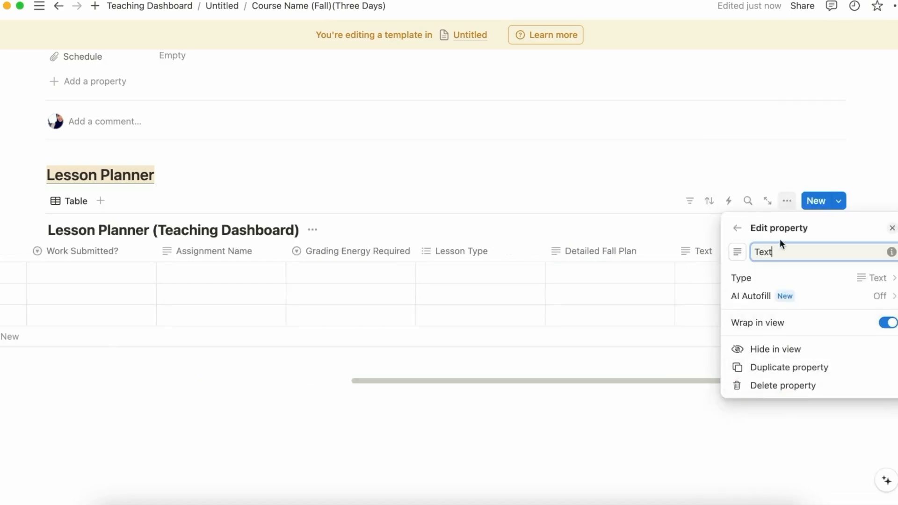
text(Detailed Spring Plan)
key(Return)
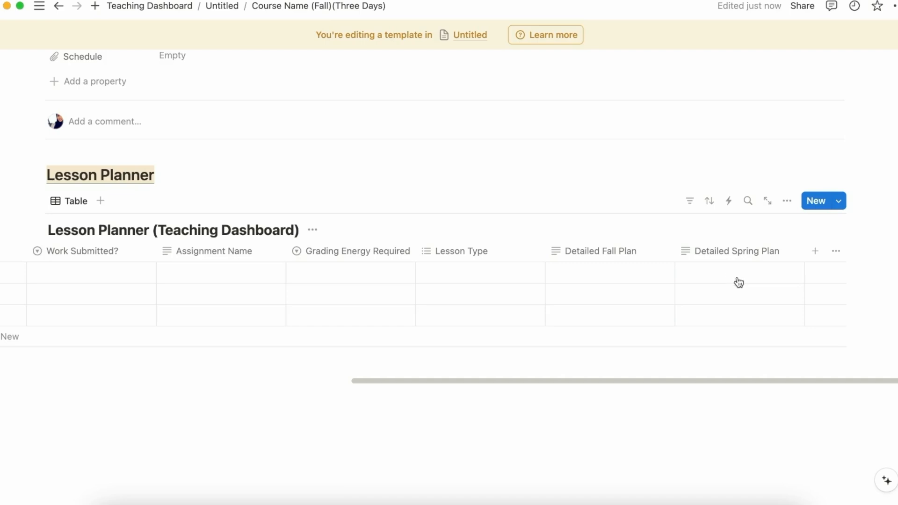
click(740, 249)
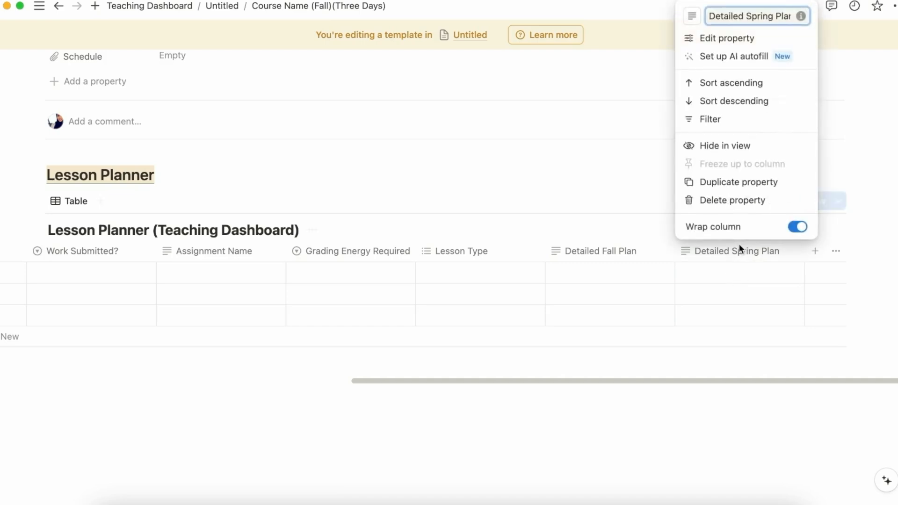
click(765, 152)
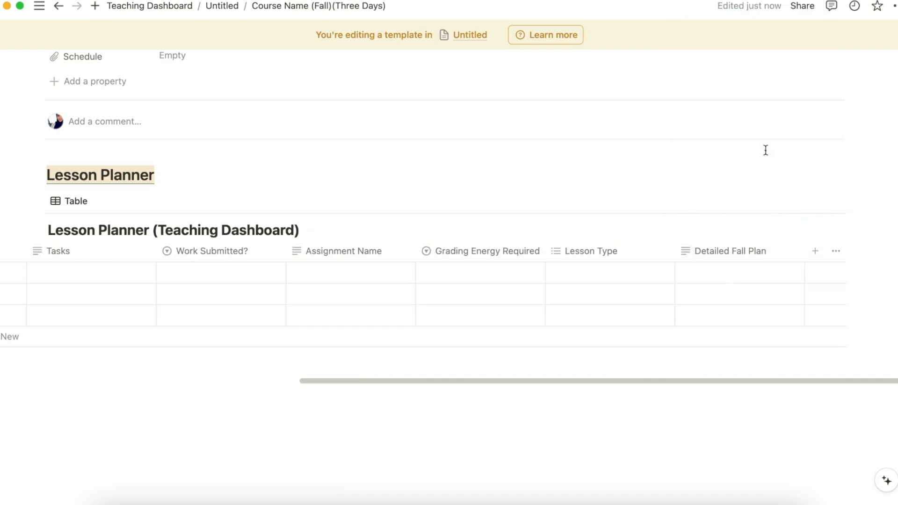
- Add a date property named "Planned Date" to the Lesson Planner table
click(815, 252)
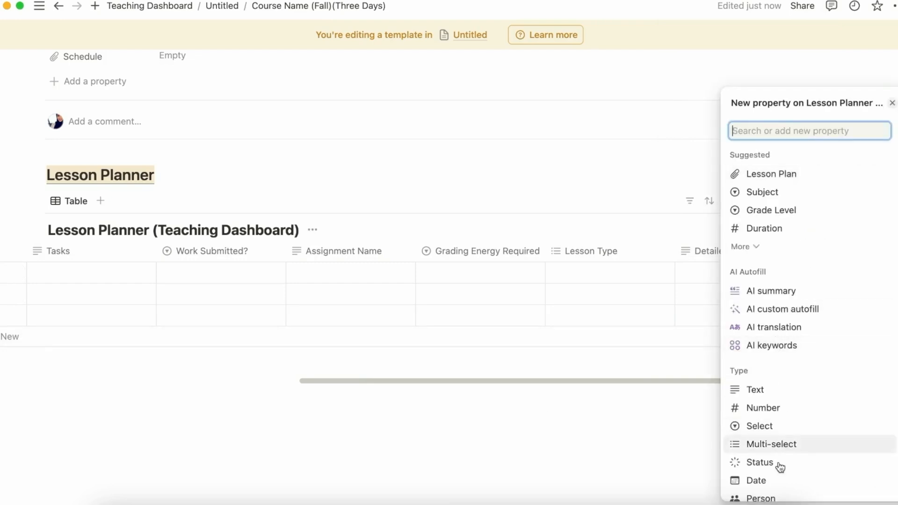
click(781, 483)
double_click(806, 251)
text(Planned Date)
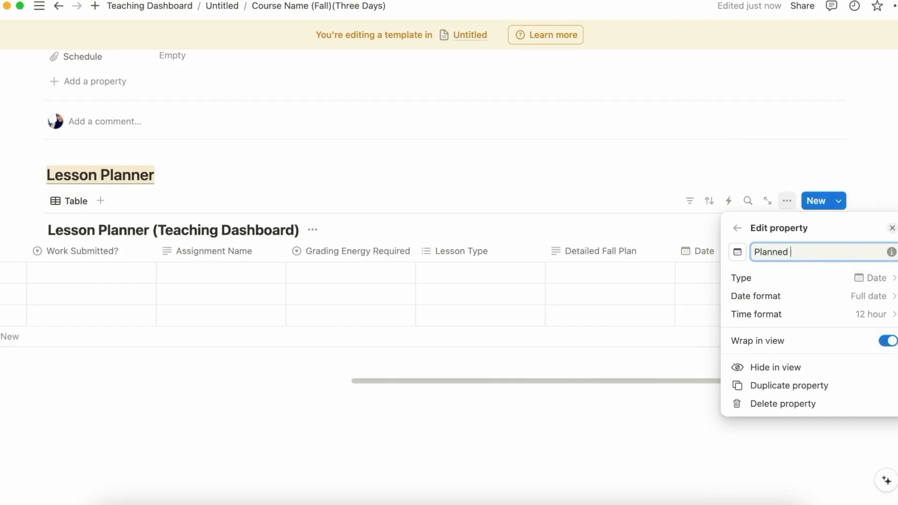
click(645, 287)
- Add a select property named "Time/Energy Requirement" to the Lesson Planner table
click(814, 251)
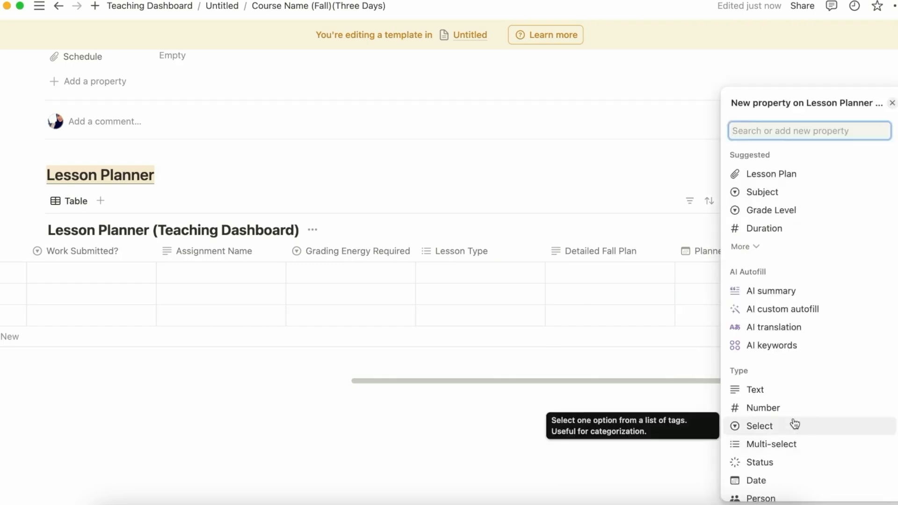
click(792, 425)
double_click(800, 251)
text(Time/Energy R)
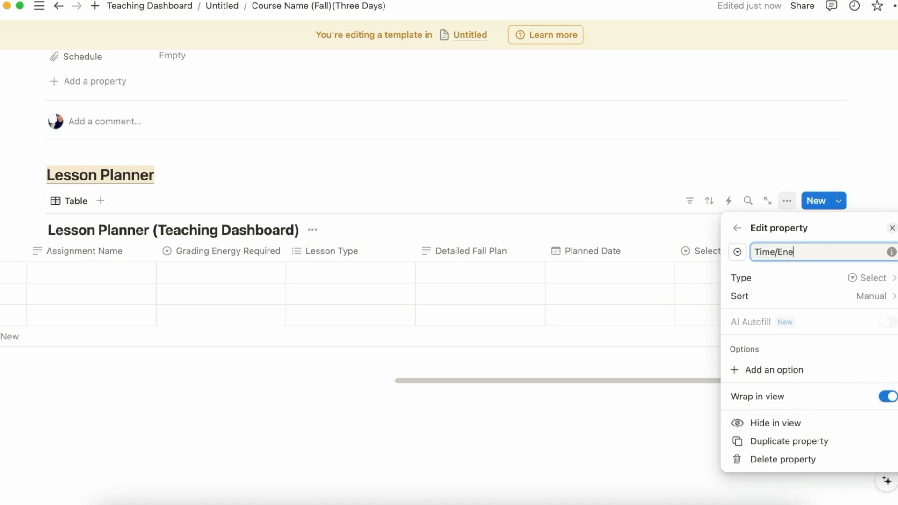
text(equirement)
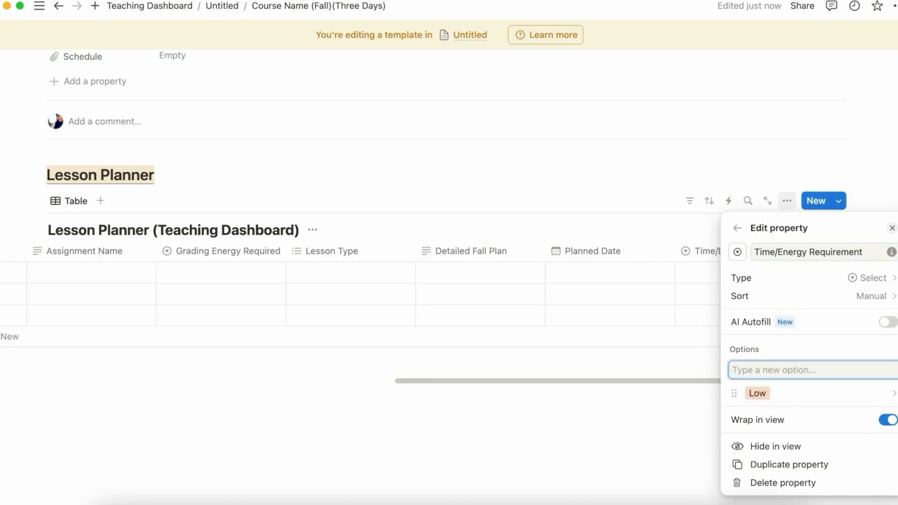
- Add the options Medium and High to the Time/Energy Requirement property
text(Medium)
key(Return)
text(High)
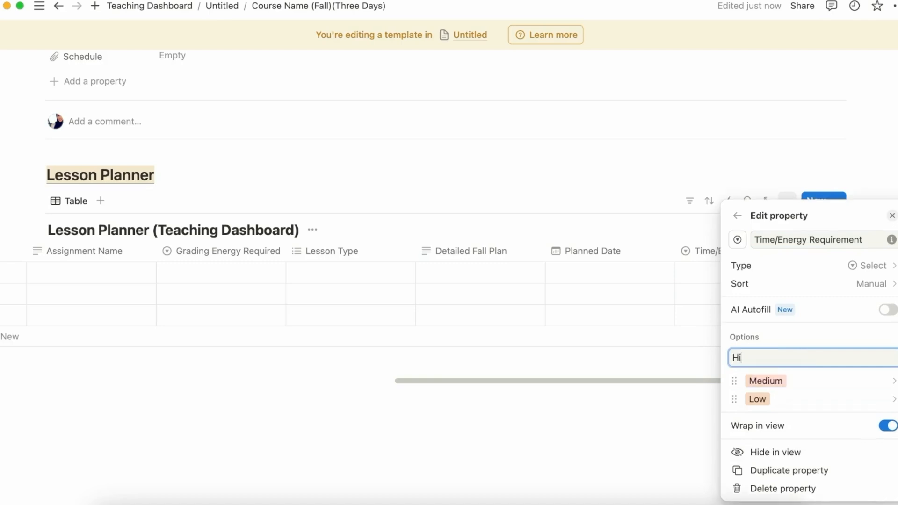
key(Return)
- Color the Time/Energy Requirement options: High red, Medium blue and Low green
click(810, 363)
click(834, 341)
click(817, 383)
click(832, 305)
click(804, 398)
click(824, 309)
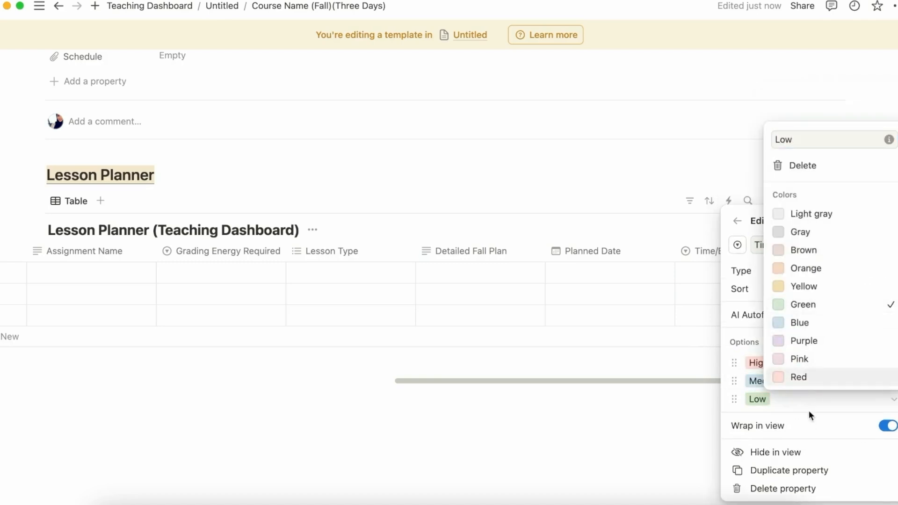
click(670, 234)
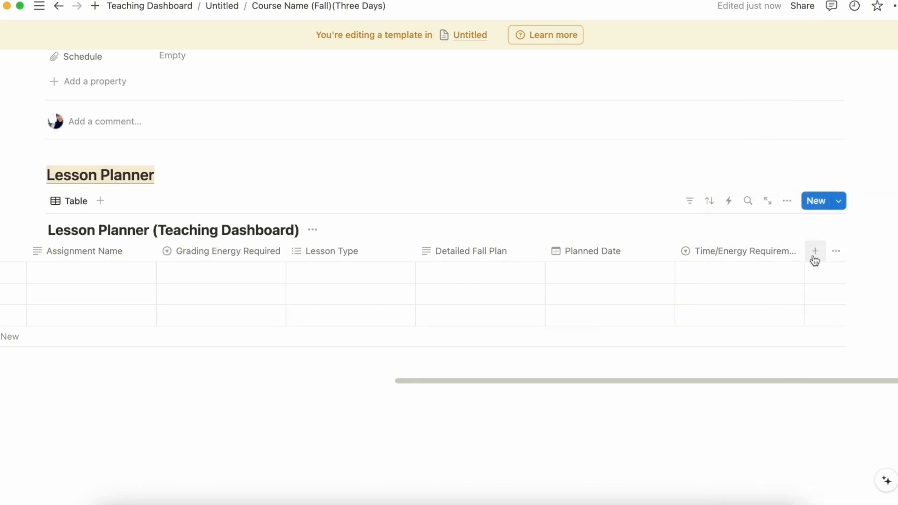
- Add a select property named "Repeat?" to the Lesson Planner table
click(814, 252)
click(794, 424)
double_click(779, 252)
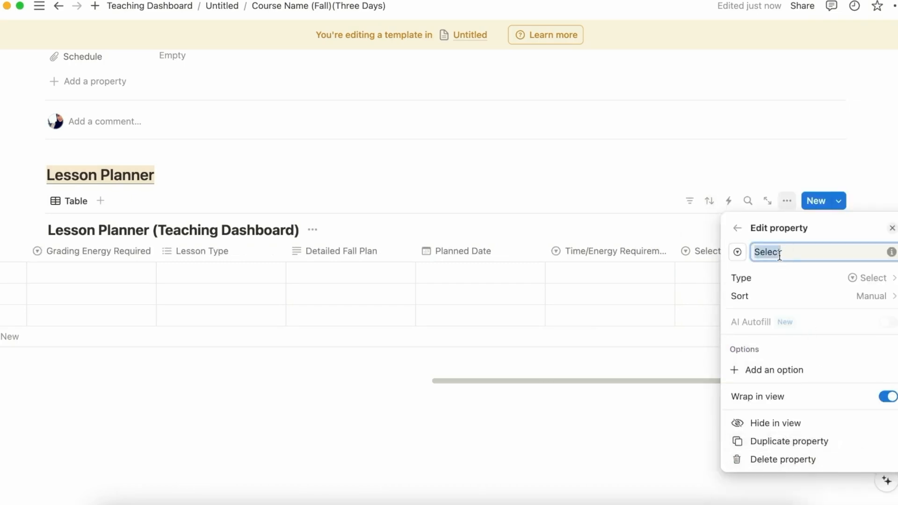
text(Repeat?)
- Create the options Yes!, Maybe and No for the Repeat? property
click(811, 371)
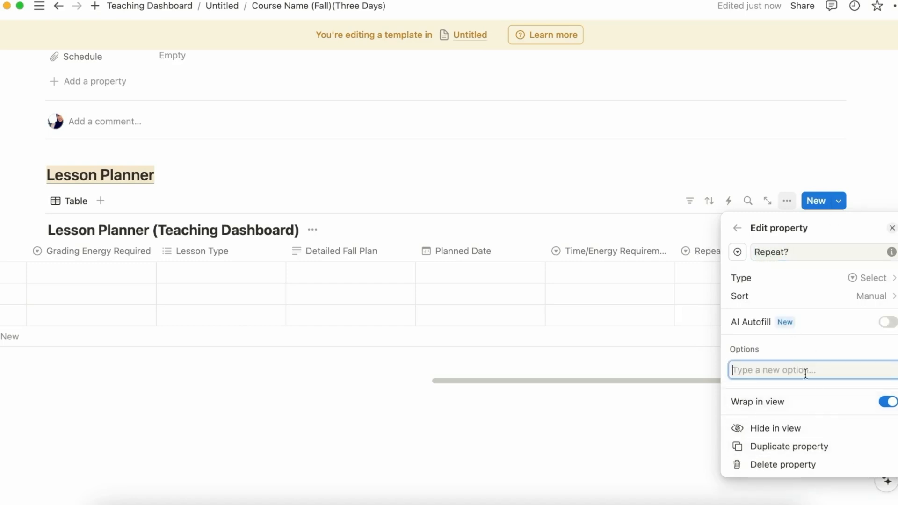
text(Yes!)
key(Return)
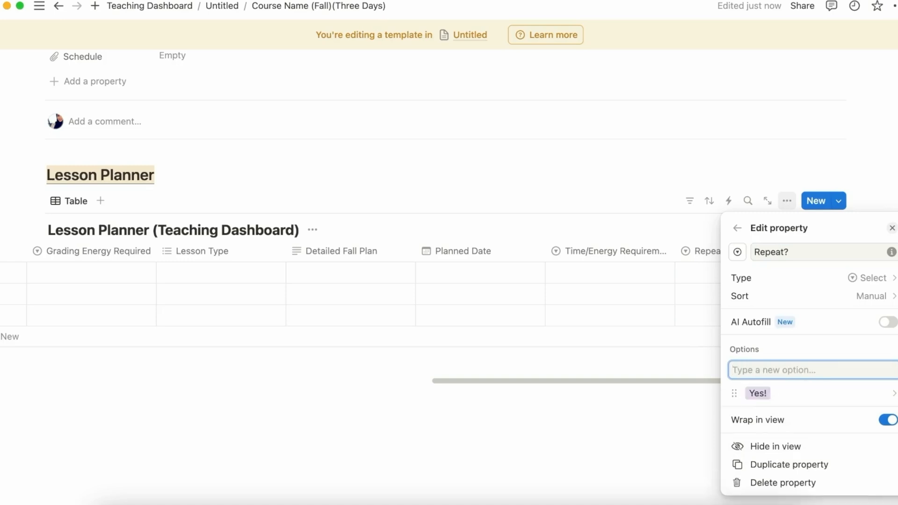
text(Maybe)
key(Return)
text(No)
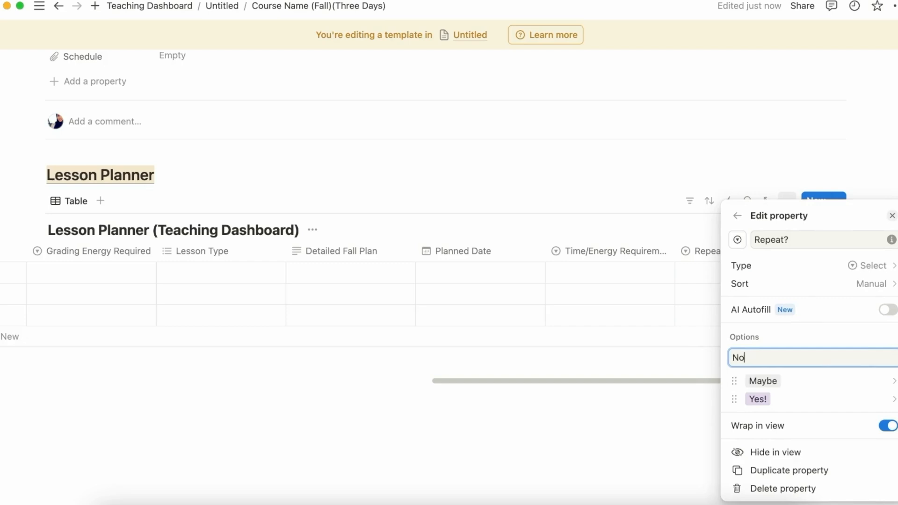
key(Return)
- Color the Repeat? options No red, Maybe blue and Yes! green, and narrow the Repeat? column
click(823, 362)
click(796, 341)
click(790, 380)
click(794, 304)
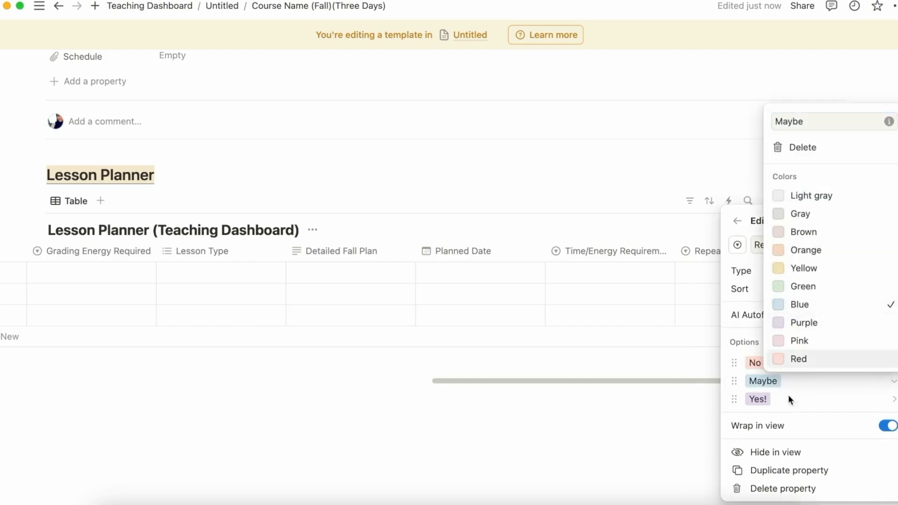
click(787, 399)
click(836, 303)
click(674, 227)
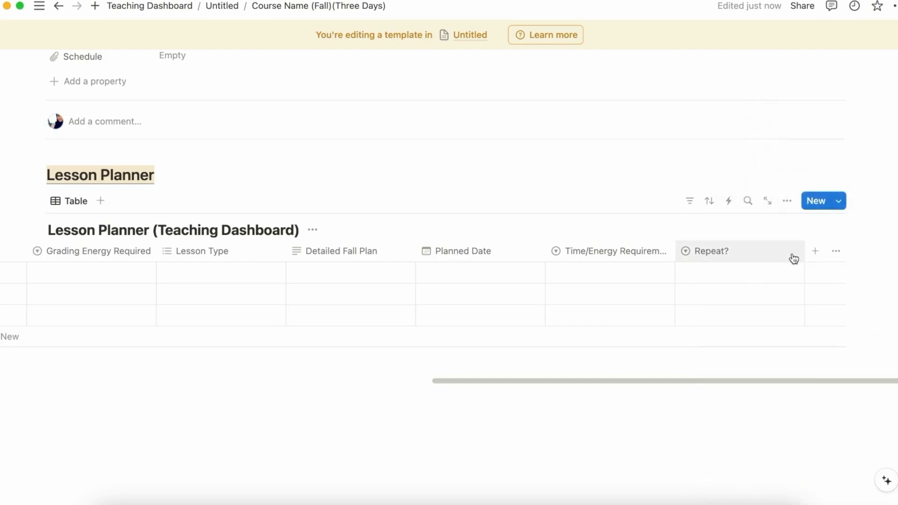
drag(805, 251, 742, 257)
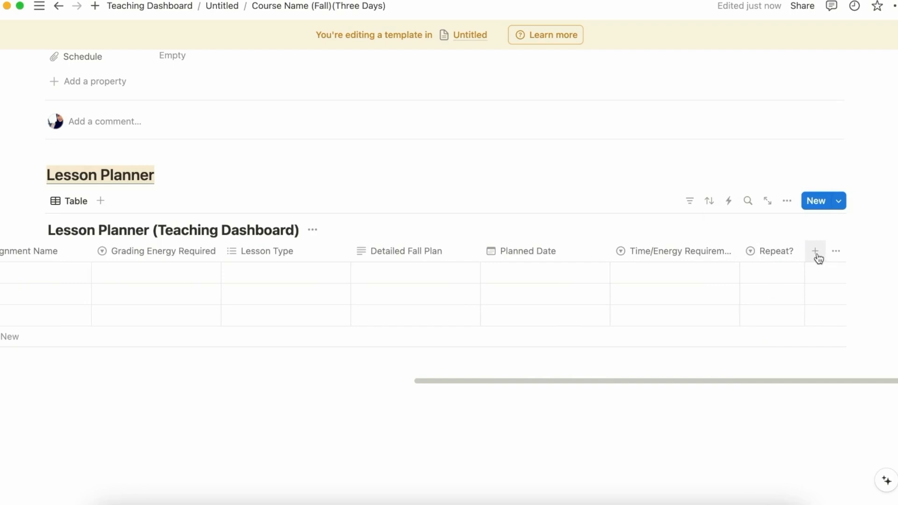
- Add a select property named "Rating" to the Lesson Planner table
click(815, 251)
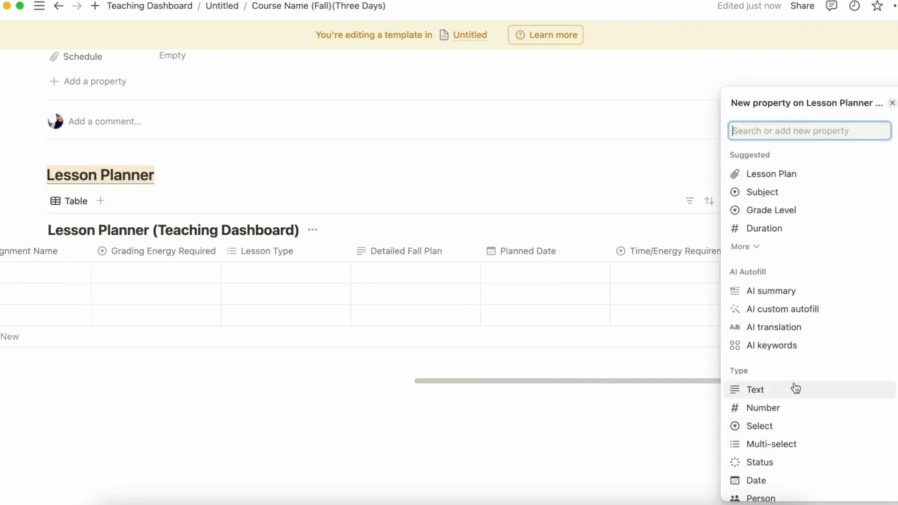
click(796, 426)
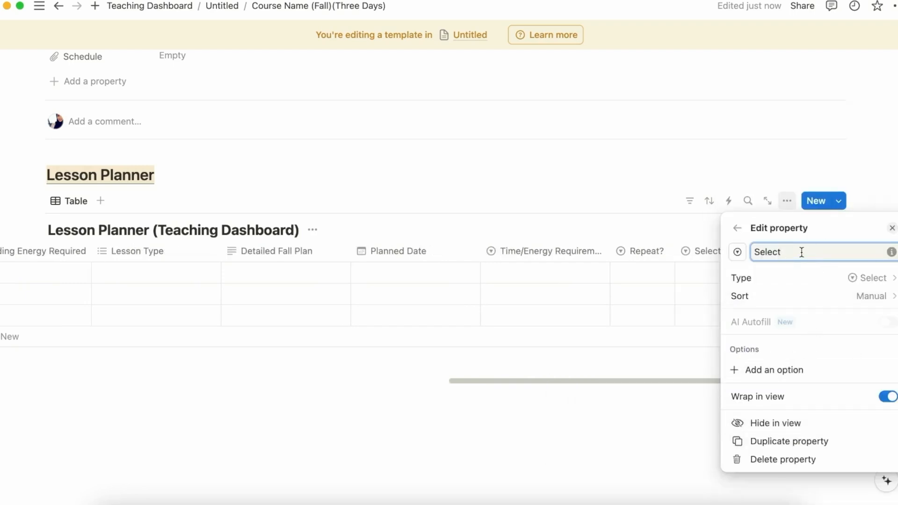
double_click(799, 252)
text(Rating)
- Create options of five and four star emojis for the Rating property
click(774, 370)
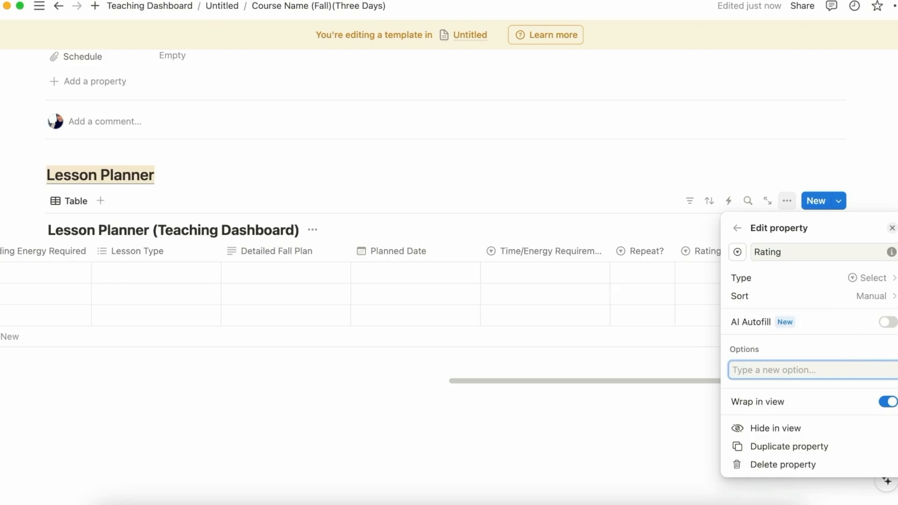
key(super+Tab)
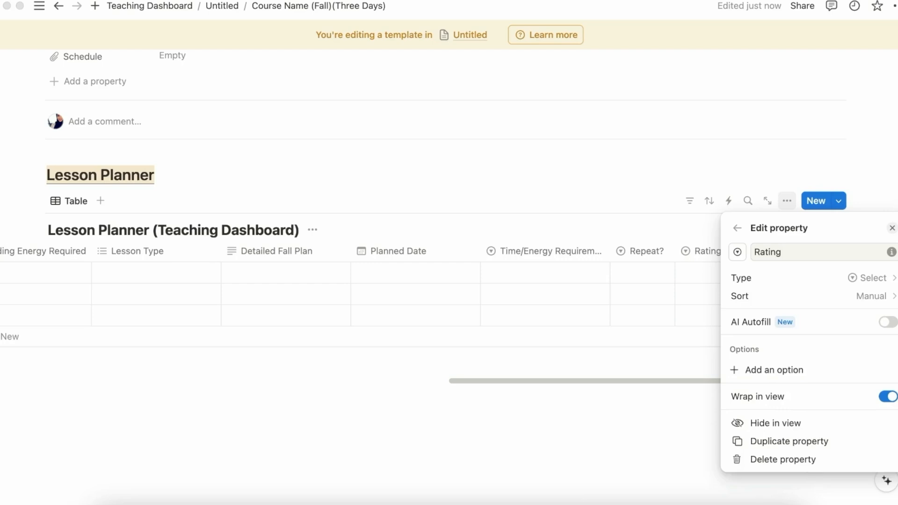
click(790, 370)
text(⭐⭐⭐⭐⭐)
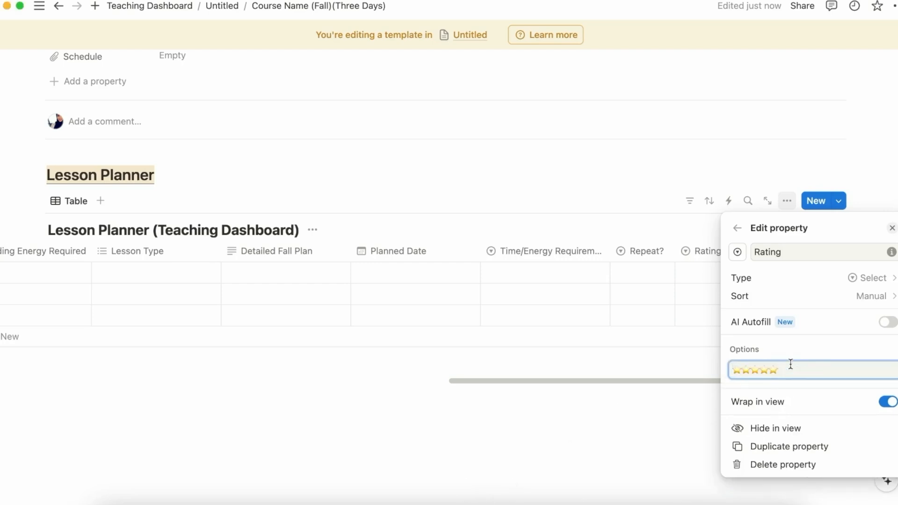
key(Return)
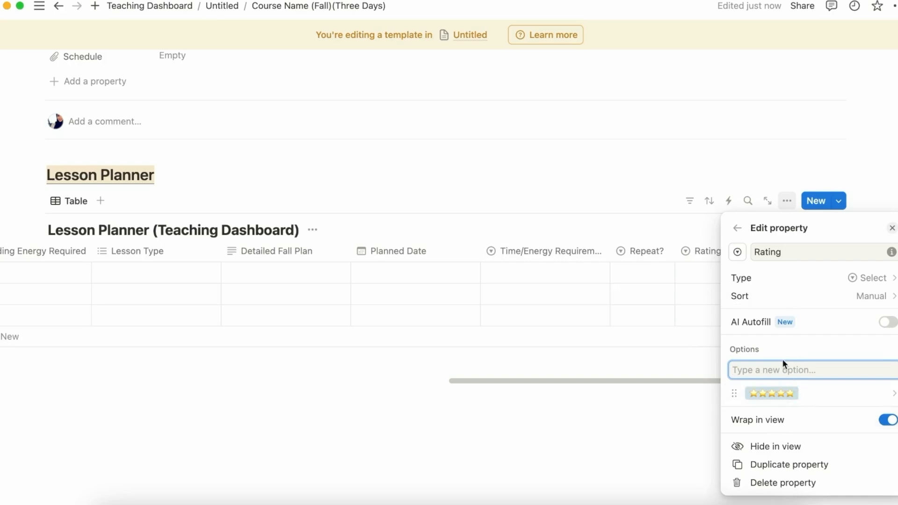
text(⭐⭐⭐⭐⭐)
key(BackSpace)
key(Return)
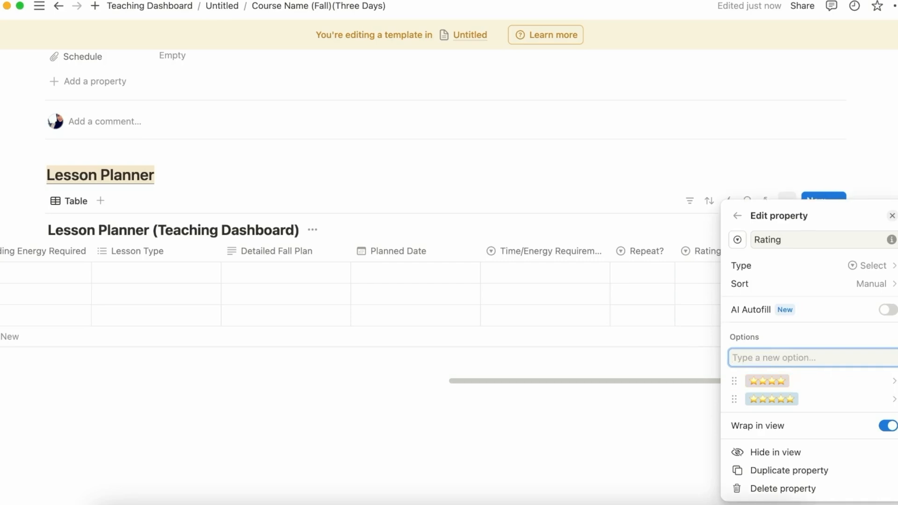
- Create further Rating options of three stars, two stars and one star
text(⭐⭐⭐⭐⭐)
key(BackSpace)
key(BackSpace)
key(Return)
text(⭐⭐⭐⭐⭐)
key(BackSpace)
key(BackSpace)
key(BackSpace)
key(Return)
text(⭐⭐⭐⭐⭐)
key(BackSpace)
key(BackSpace)
key(BackSpace)
key(BackSpace)
key(Return)
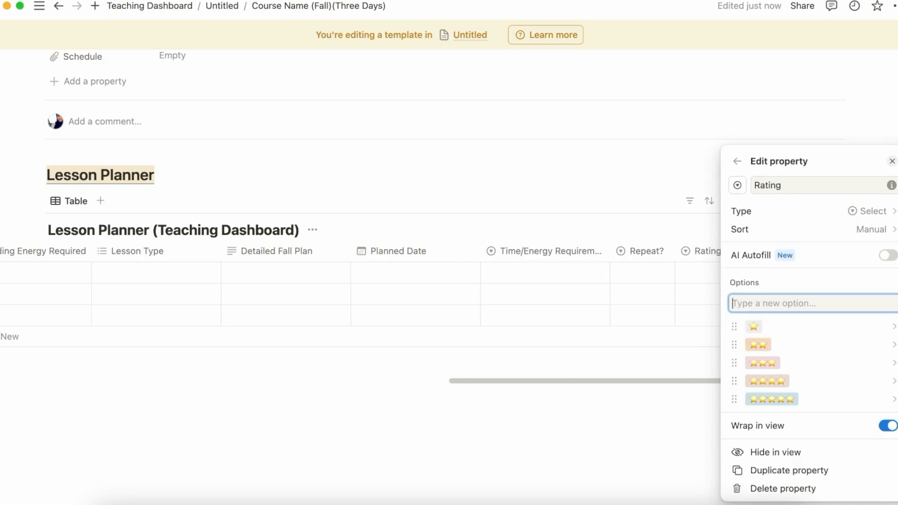
- Color the five-star Rating option green and the four-star option blue
click(820, 400)
click(845, 305)
click(742, 386)
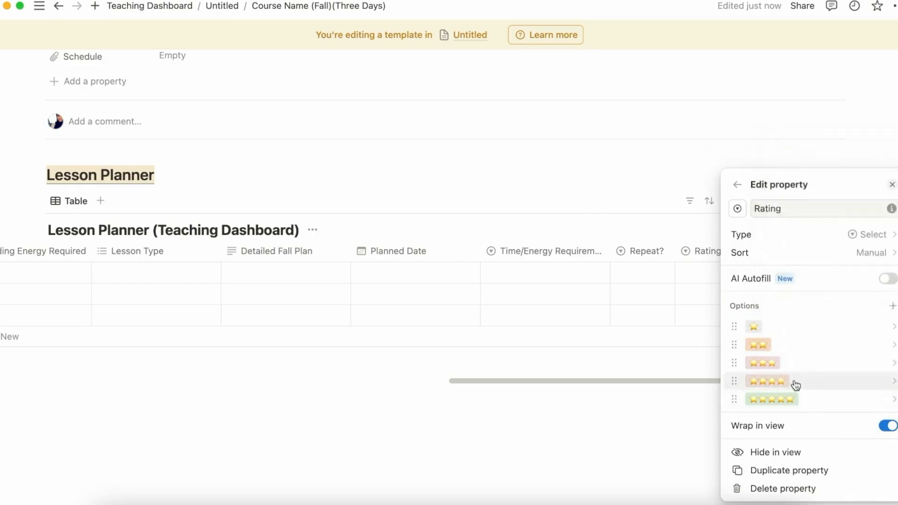
click(793, 381)
click(849, 306)
click(715, 380)
- Color the three-star Rating option purple, the two-star option yellow and the one-star option orange
click(785, 362)
click(801, 323)
click(809, 307)
click(797, 397)
click(822, 343)
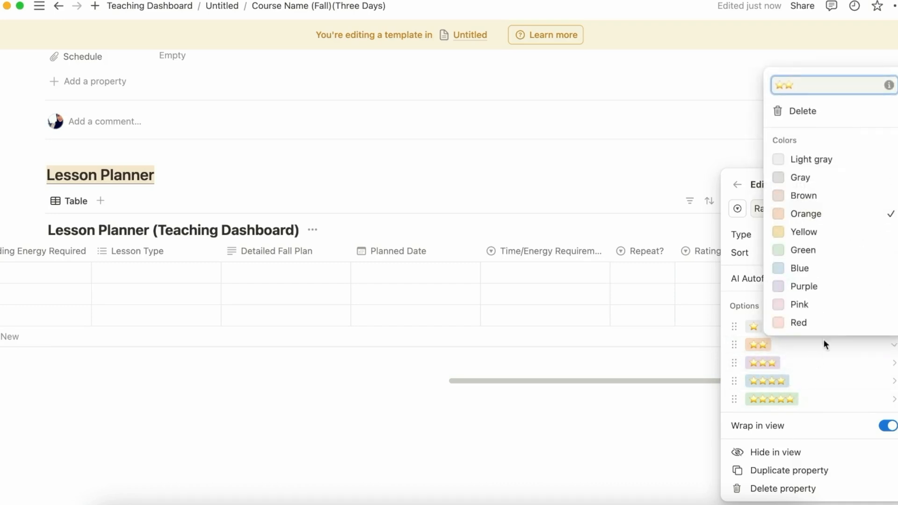
click(834, 240)
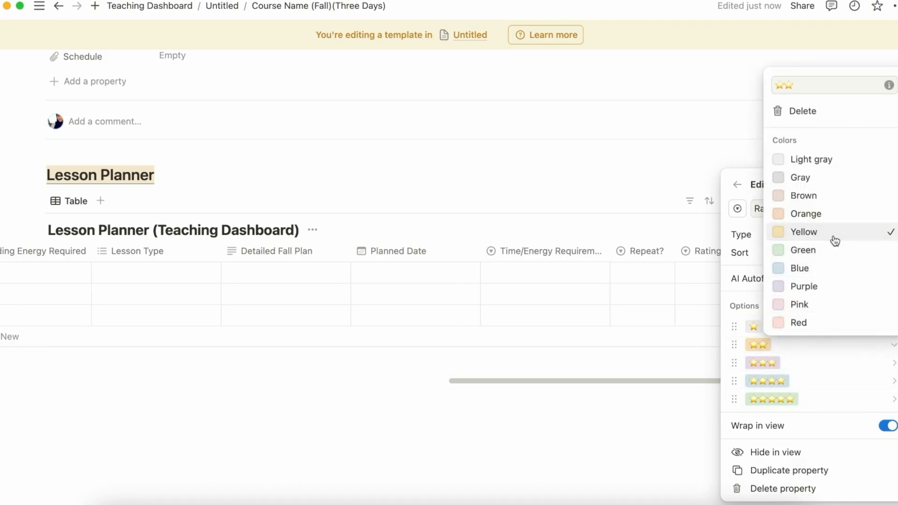
click(818, 368)
click(783, 332)
click(825, 198)
click(819, 391)
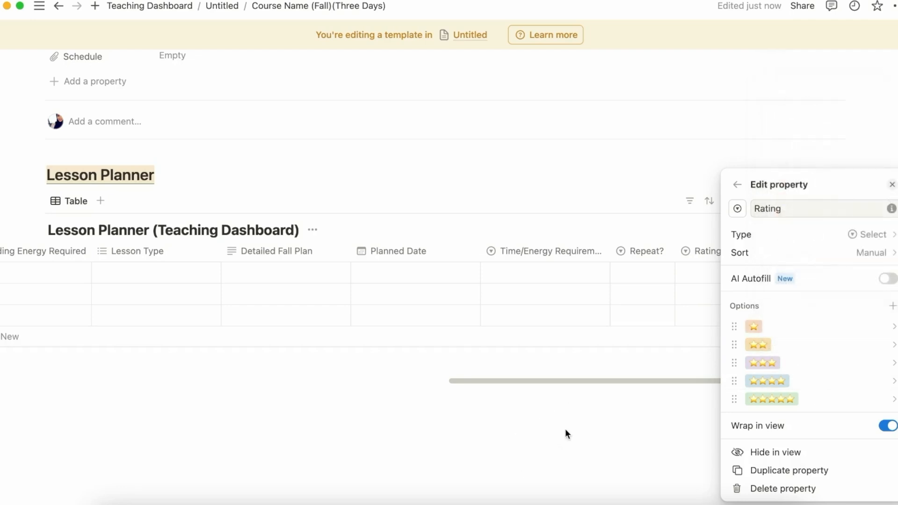
- Add a text property named Objectives to the Lesson Planner table
click(569, 407)
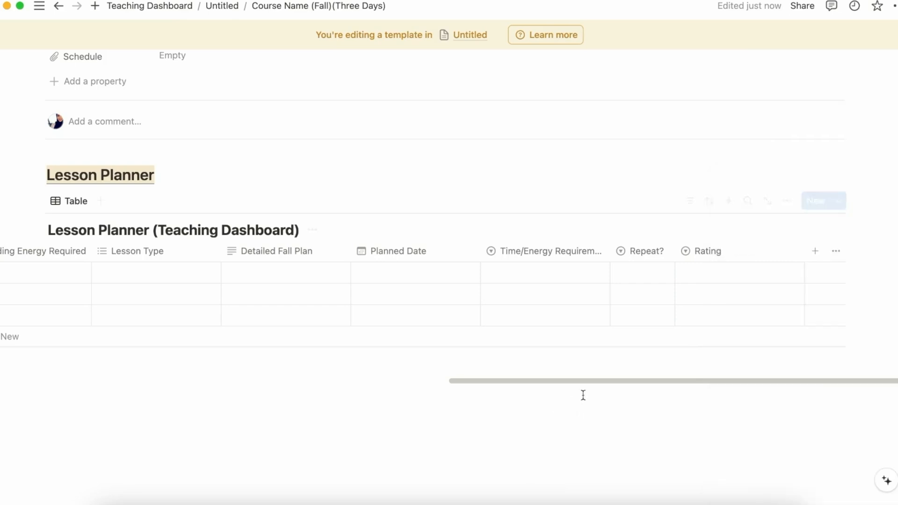
scroll(814, 256, left, 2)
click(816, 253)
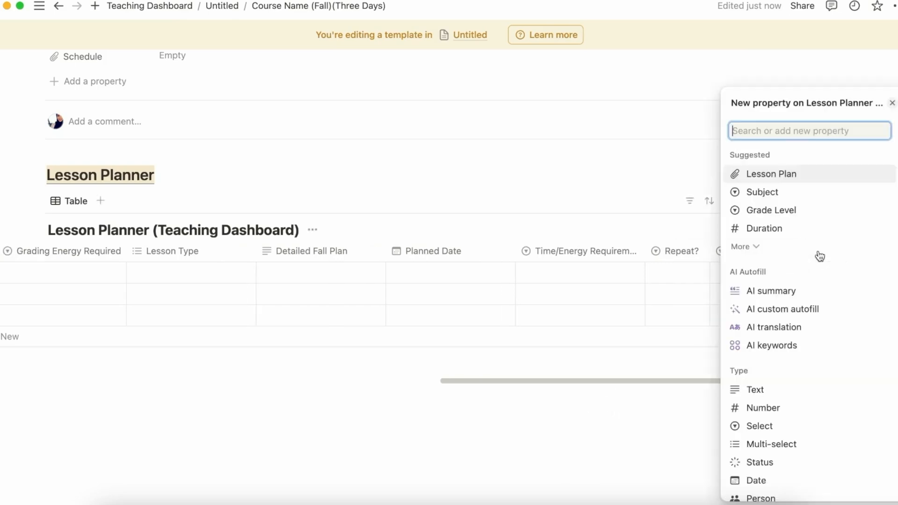
click(776, 388)
double_click(770, 253)
text(Objectives)
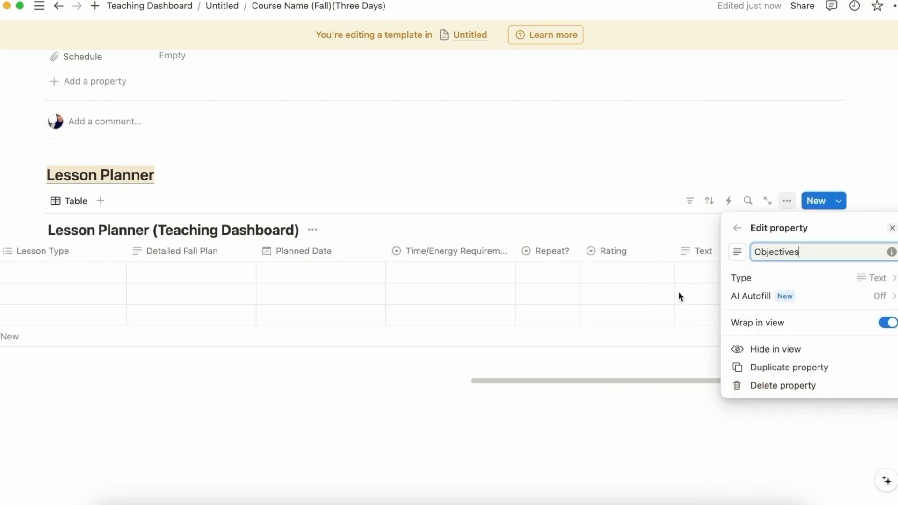
key(Return)
- Add another text property named Relevant Chapters & Grades after Objectives
click(815, 251)
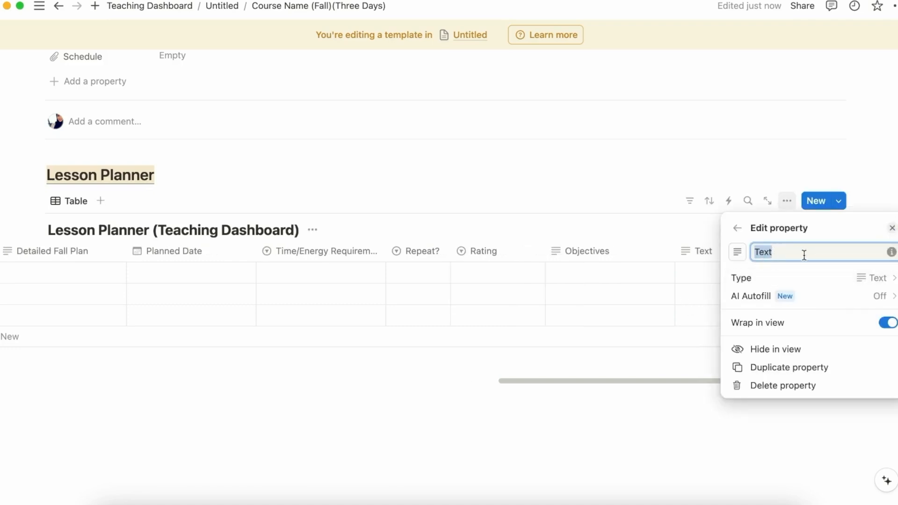
text(Relevant Chapters & R)
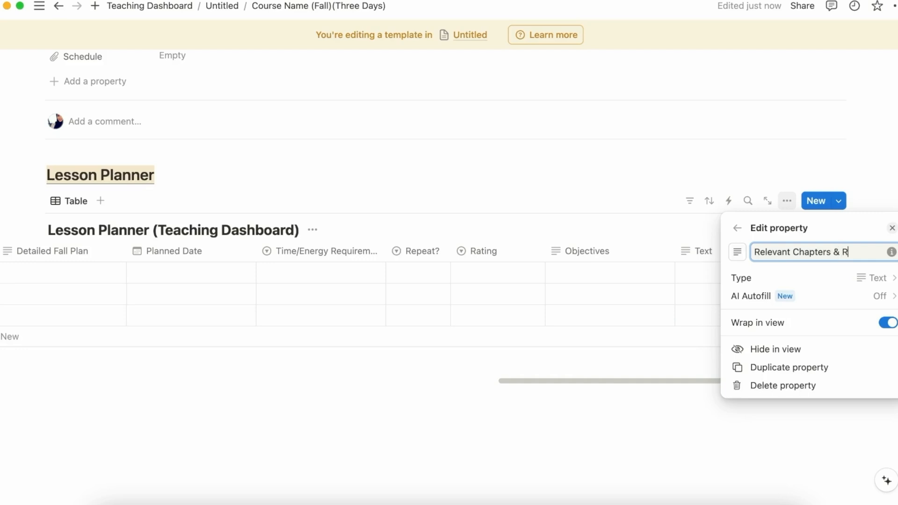
key(BackSpace)
key(BackSpace)
key(BackSpace)
text(& Grades)
click(716, 284)
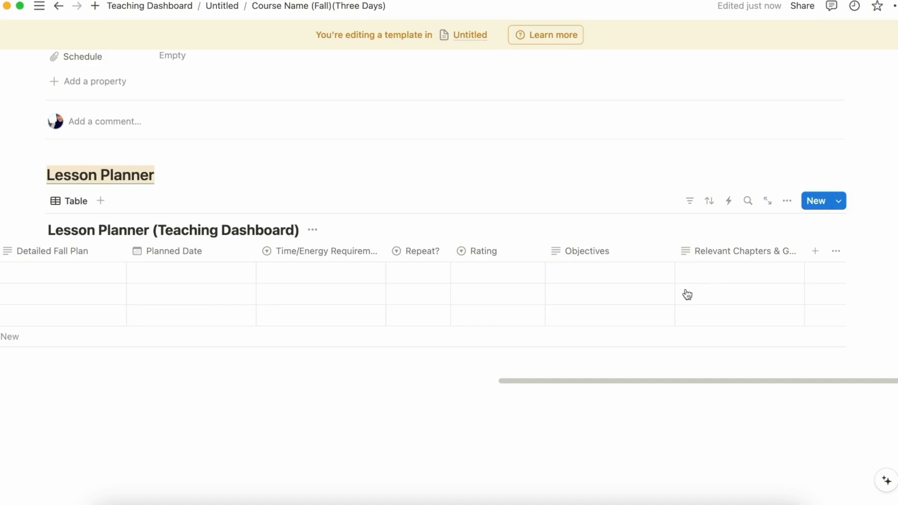
- Enter Week 1 in the Week column of all three lesson planner rows
scroll(686, 295, left, 10)
scroll(685, 295, left, 5)
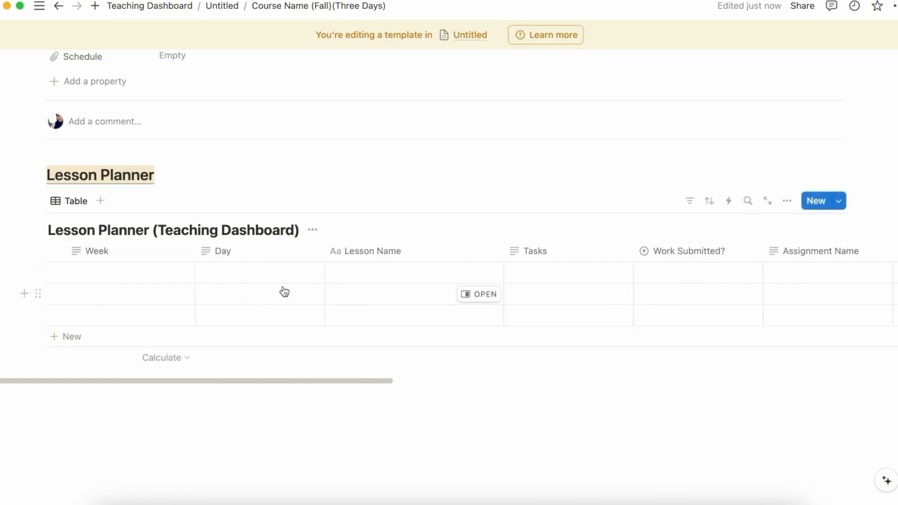
click(110, 279)
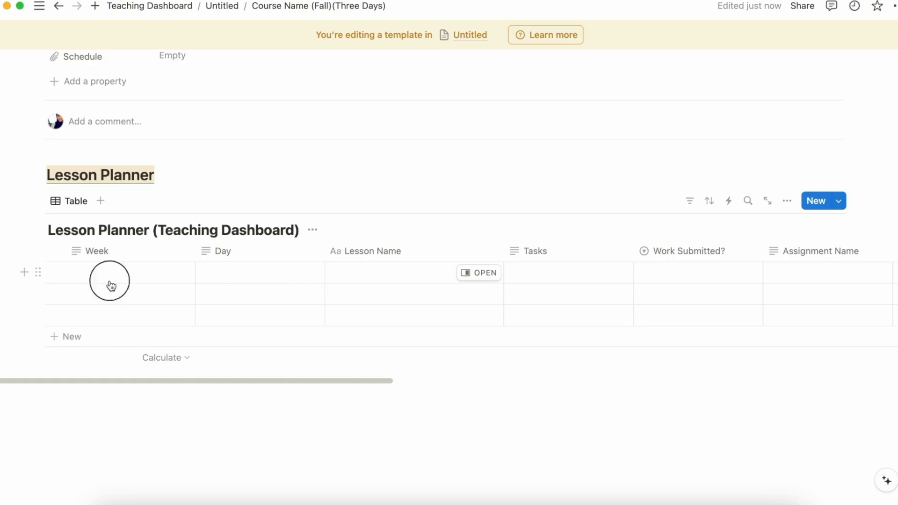
key(Escape)
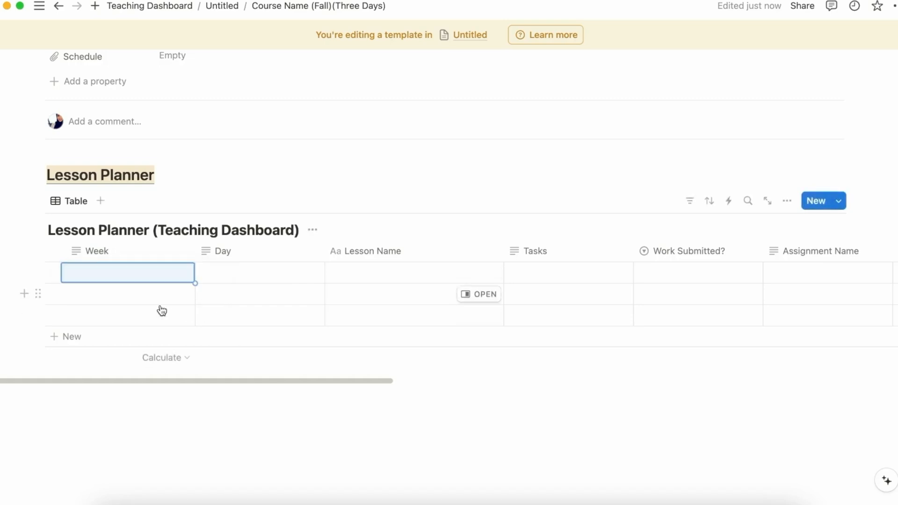
text(Week )
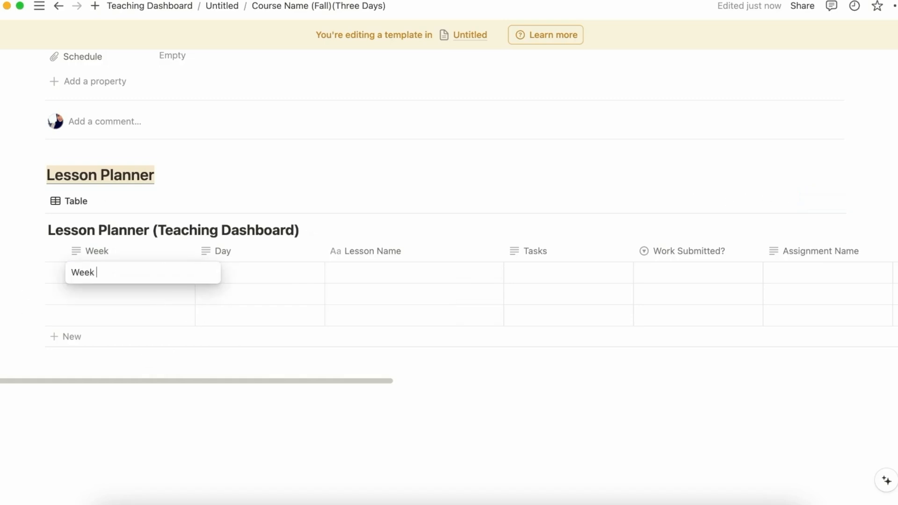
text(1)
key(Return)
text(Week 2)
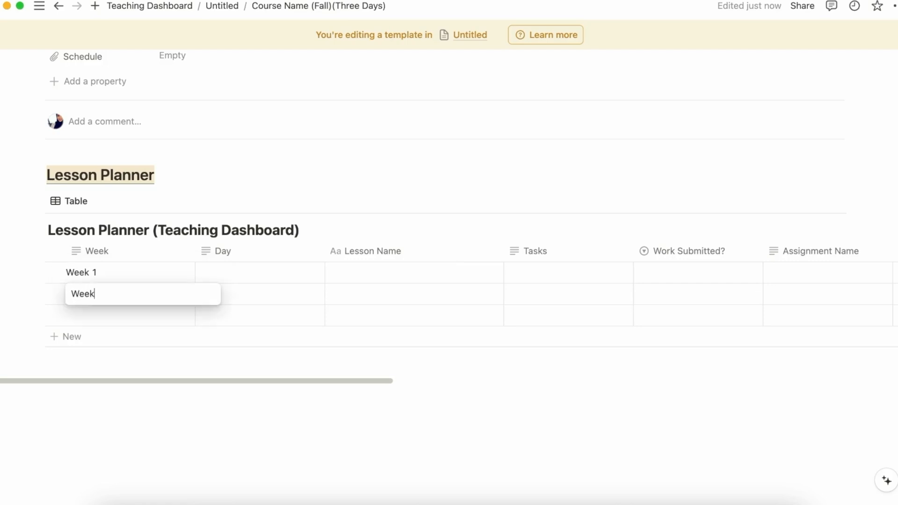
key(BackSpace)
key(BackSpace)
key(BackSpace)
key(BackSpace)
key(BackSpace)
text(W)
key(BackSpace)
text(Week)
text(Week)
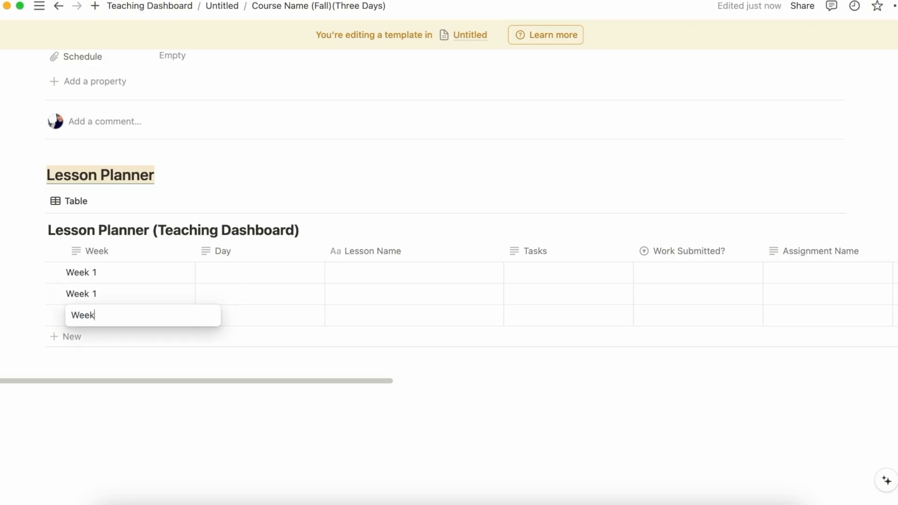
key(Return)
- Fill the Day column of the three Week 1 rows with Day. 1, Day 2 and Day 3
click(239, 318)
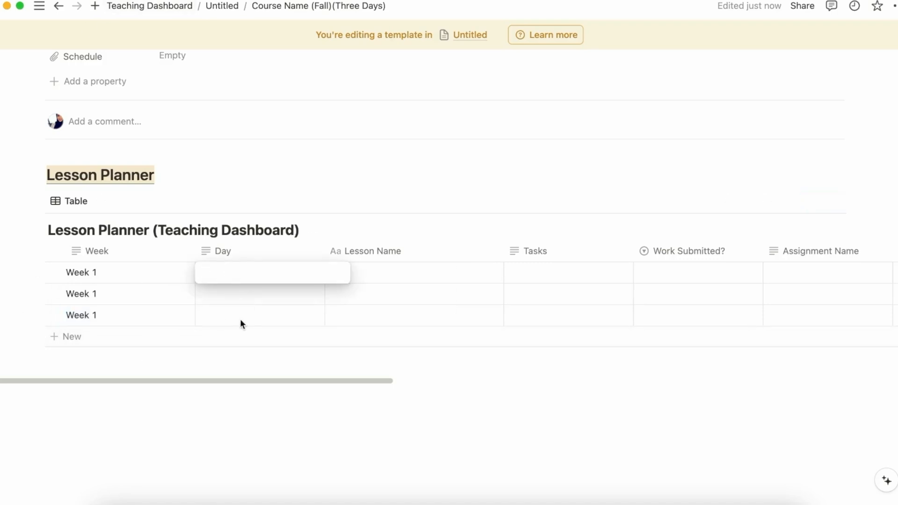
text(Day. 1)
key(Return)
key(Down)
text(Day 2)
key(Return)
key(Down)
text(Day 3)
key(Return)
- Duplicate the three Week 1 rows repeatedly until the table holds sixteen three-day sets
drag(34, 244, 280, 325)
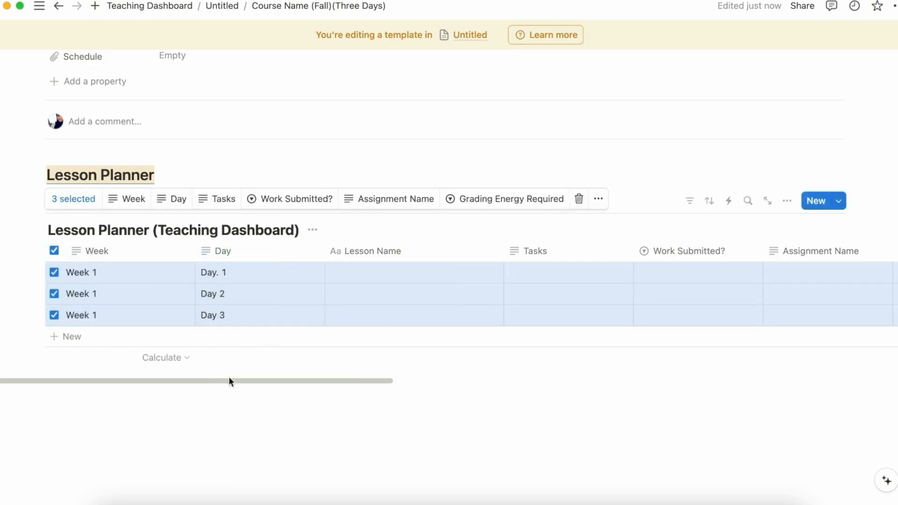
click(599, 199)
click(634, 269)
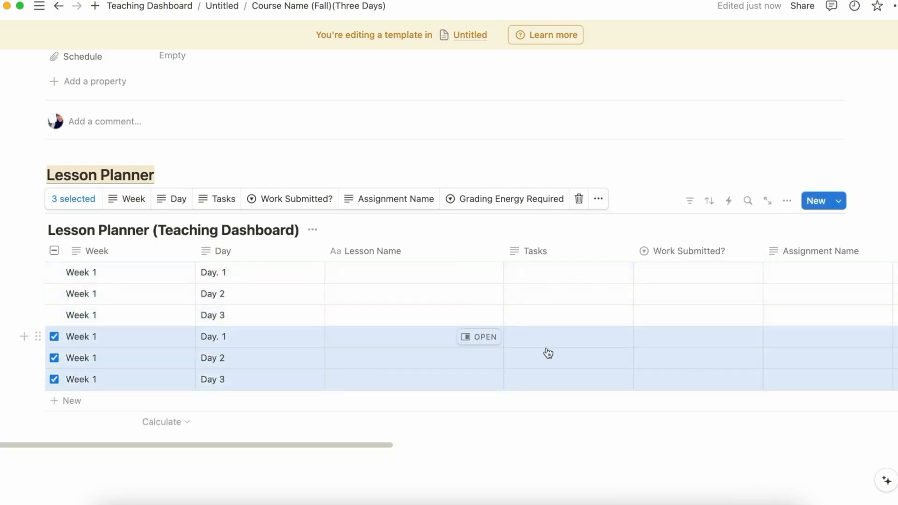
key(super+d)
key(super+d)
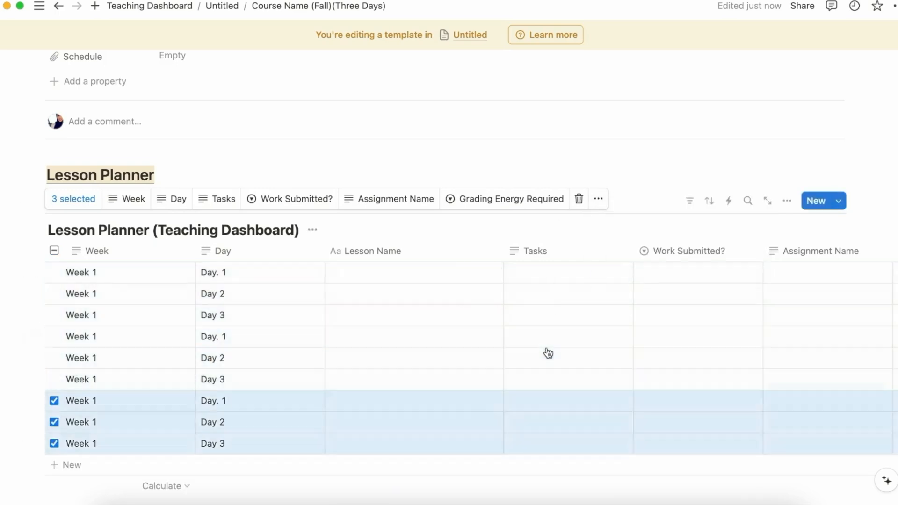
key(super+d)
key(super+d)
key(super+d)
key(super+d)
key(super+d)
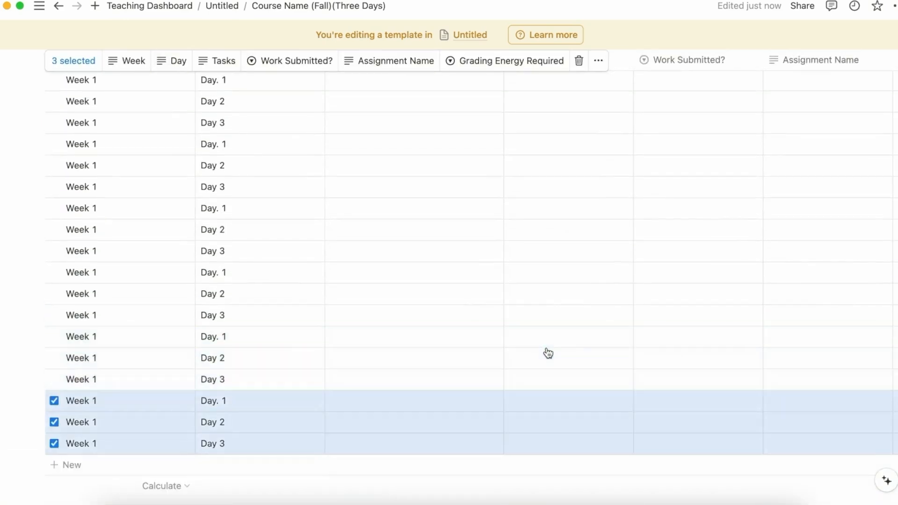
key(super+d)
key(super+d)
key(super+d)
key(super+d)
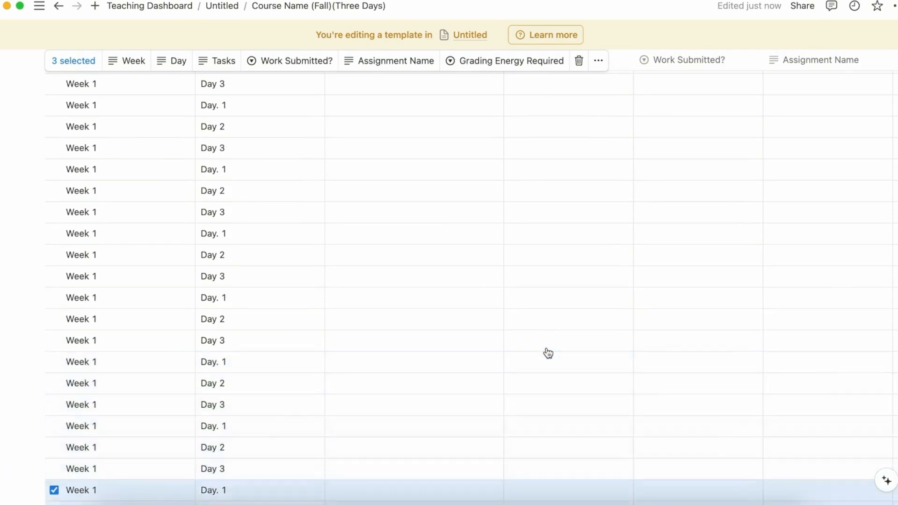
- Relabel the second set of three rows as Week 2 and the third set as Week 3
scroll(548, 353, up, 20)
scroll(548, 353, down, 2)
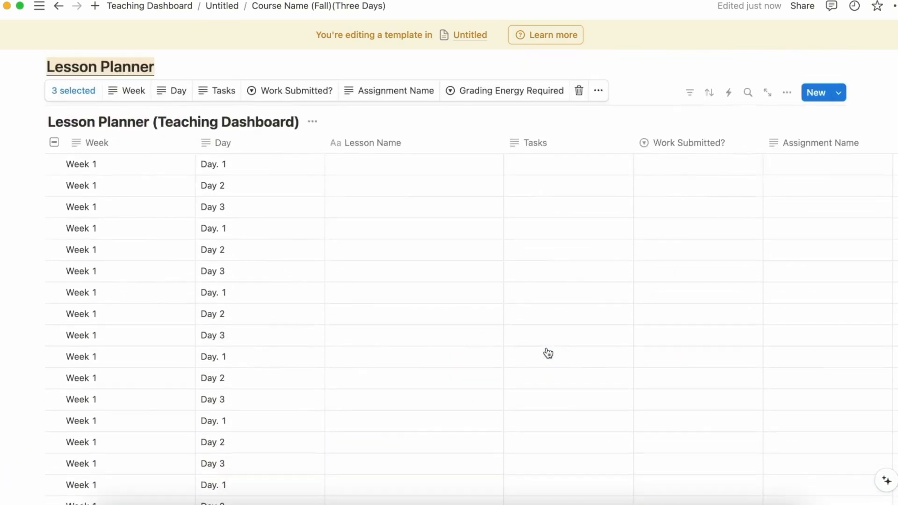
click(102, 231)
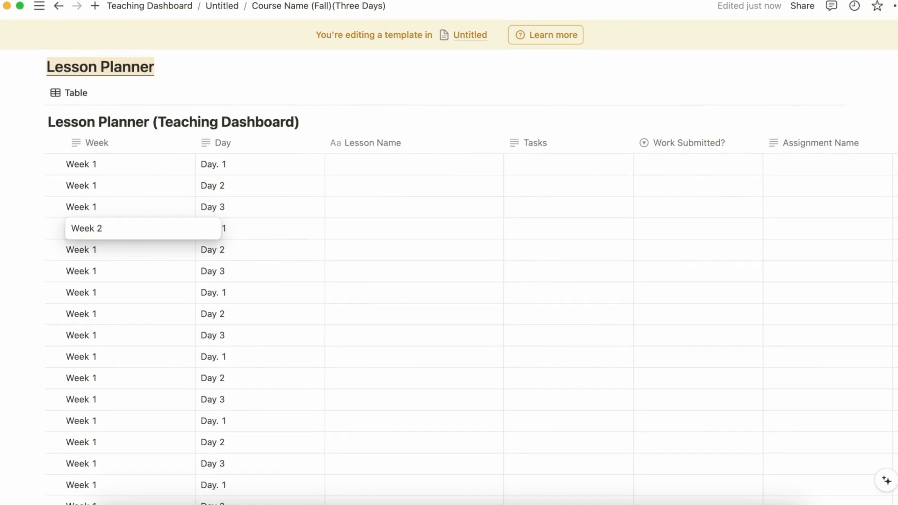
key(Return)
click(147, 228)
drag(186, 235, 142, 284)
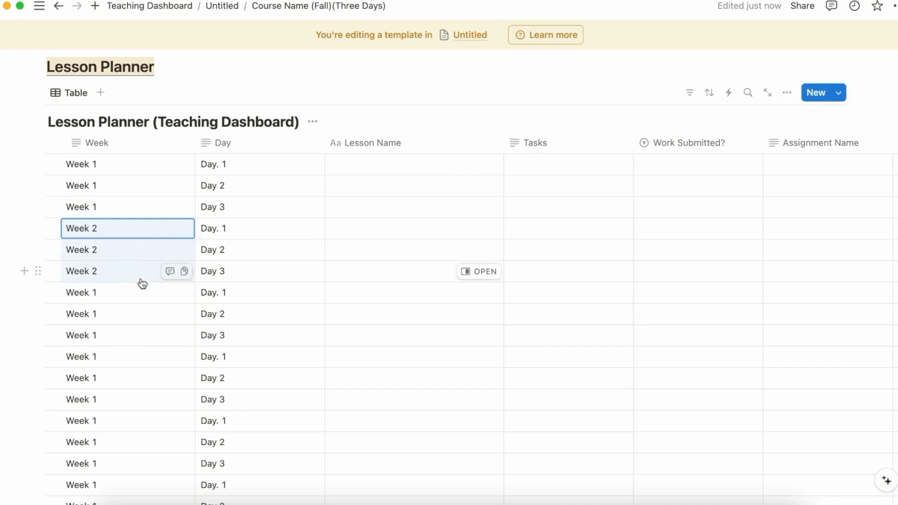
click(116, 293)
key(BackSpace)
text(3)
key(Return)
click(98, 293)
drag(195, 303, 171, 337)
- Relabel the three rows following Week 3 as Week 4 and the next three as Week 5
click(116, 355)
key(BackSpace)
text(4)
key(Return)
click(116, 356)
drag(194, 367, 168, 406)
click(114, 420)
key(BackSpace)
text(5)
key(Return)
click(101, 422)
click(146, 390)
scroll(146, 389, down, 4)
drag(198, 259, 150, 294)
- Relabel the three rows following Week 5 as Week 6 and the next three as Week 7
click(100, 313)
key(BackSpace)
text(6)
key(Return)
click(127, 313)
drag(193, 324, 151, 356)
click(140, 376)
key(BackSpace)
text(7)
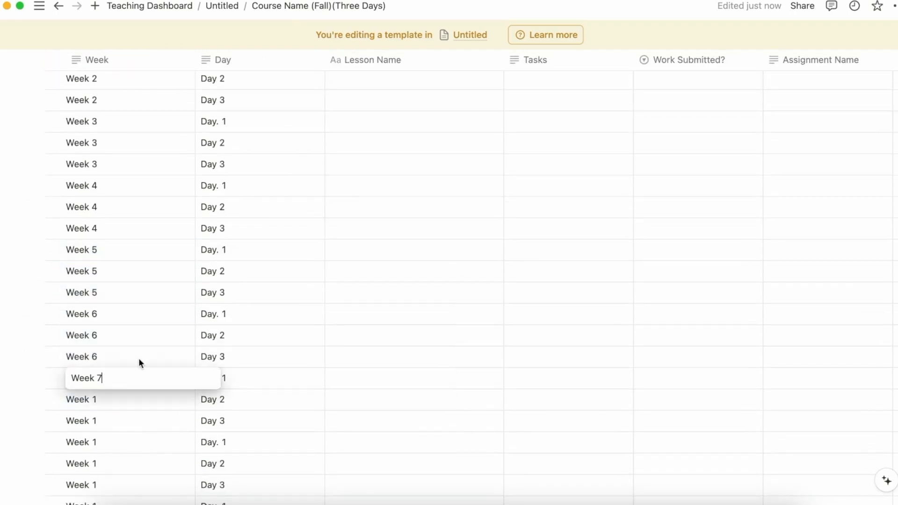
key(Return)
drag(196, 389, 170, 419)
- Set the Week value of the three rows following Week 7 to Week 8
scroll(170, 419, down, 2)
scroll(172, 418, down, 1)
click(136, 309)
key(BackSpace)
text(8)
key(Return)
click(118, 319)
drag(196, 321, 162, 359)
- Set the Week value of the three rows following Week 8 to Week 9
scroll(140, 342, down, 2)
click(122, 322)
key(BackSpace)
text(9)
key(Return)
click(121, 320)
key(Escape)
drag(194, 325, 160, 370)
- Relabel the three rows following Week 9 as Week 10 and the next three as Week 11
scroll(141, 356, down, 2)
click(129, 312)
text(0)
key(Return)
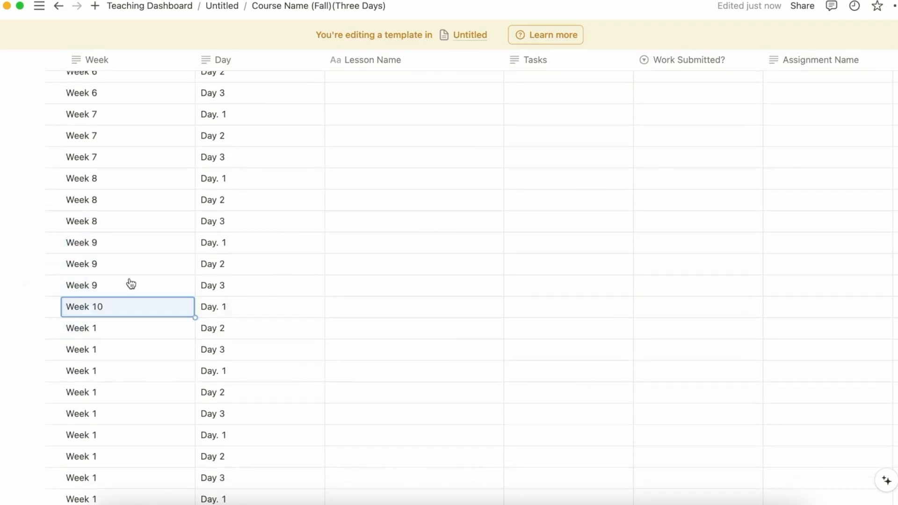
drag(173, 341, 164, 361)
scroll(166, 354, down, 2)
click(139, 286)
text(1)
key(Return)
click(135, 281)
key(Escape)
drag(196, 300, 168, 337)
- Relabel the three rows following Week 11 as Week 12 and the next three as Week 13
scroll(168, 341, down, 3)
click(122, 278)
text(2)
key(Return)
click(147, 266)
key(Escape)
drag(195, 285, 180, 322)
scroll(181, 322, down, 3)
click(134, 252)
text(3)
key(Return)
click(132, 242)
key(Escape)
drag(194, 261, 140, 301)
- Relabel the three rows following Week 13 as Week 14 and the next three as Week 15
click(117, 321)
text(4)
key(Return)
click(125, 315)
key(Escape)
drag(194, 325, 132, 385)
click(132, 384)
text(5)
key(Return)
click(131, 379)
key(Escape)
drag(195, 390, 158, 443)
- Set the Week value of the last three rows to Week 16
scroll(140, 363, down, 3)
click(120, 312)
key(BackSpace)
text(6)
key(Return)
click(115, 315)
key(Escape)
drag(192, 324, 142, 361)
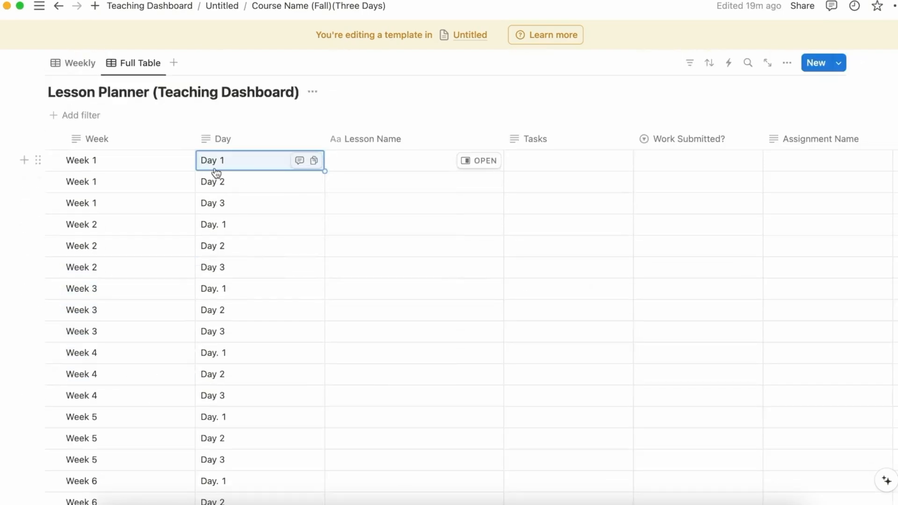
- Filter the Full Table view to Day values containing 1 and fill Day 1 down through the Week 16 row
click(253, 138)
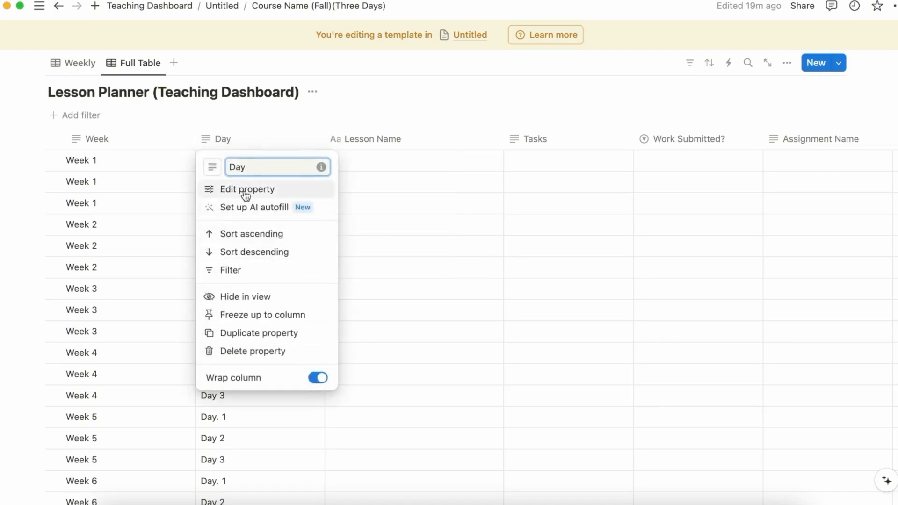
click(241, 271)
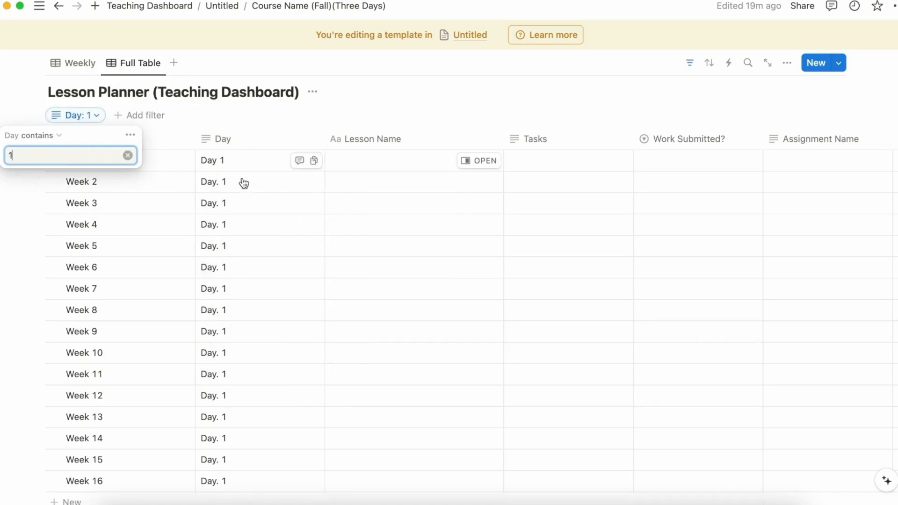
click(237, 160)
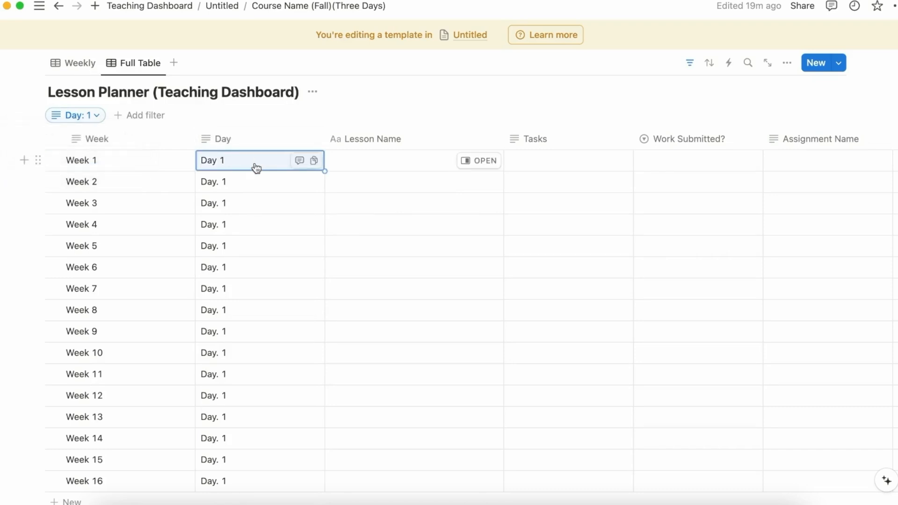
drag(324, 171, 225, 477)
click(257, 103)
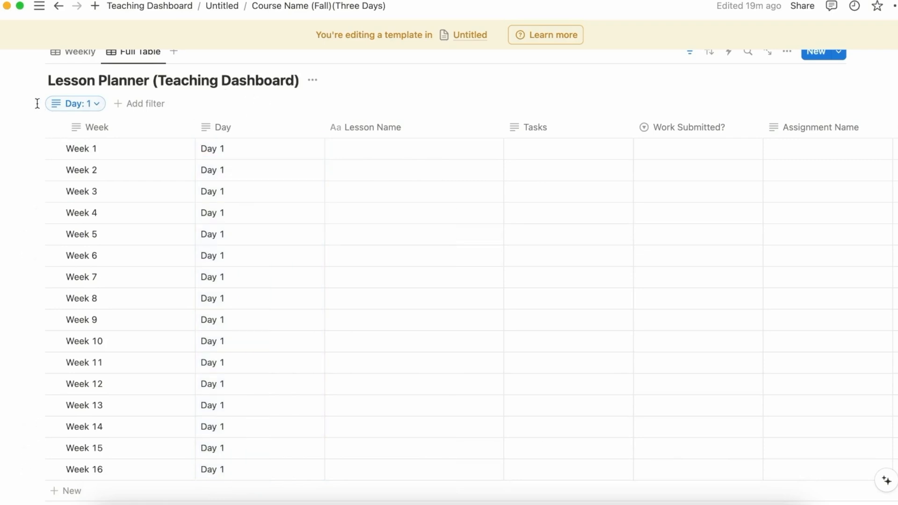
- Delete the Day filter from the Full Table view of the Lesson Planner
click(60, 108)
click(135, 123)
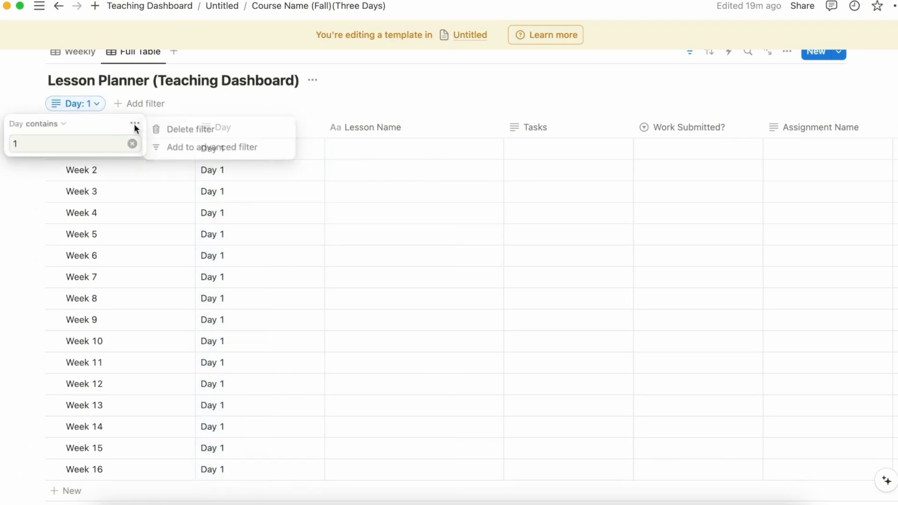
click(179, 131)
- Group the Weekly view of the Lesson Planner by the Week property
scroll(333, 216, up, 3)
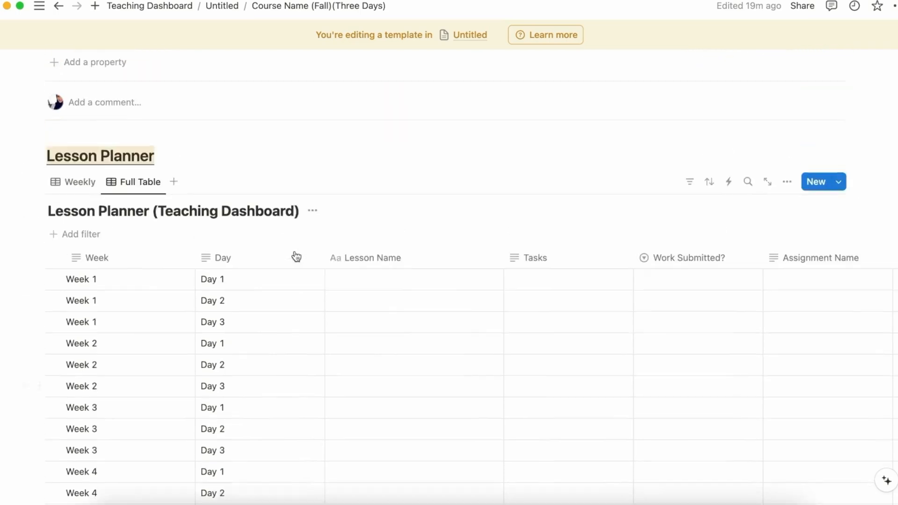
click(84, 187)
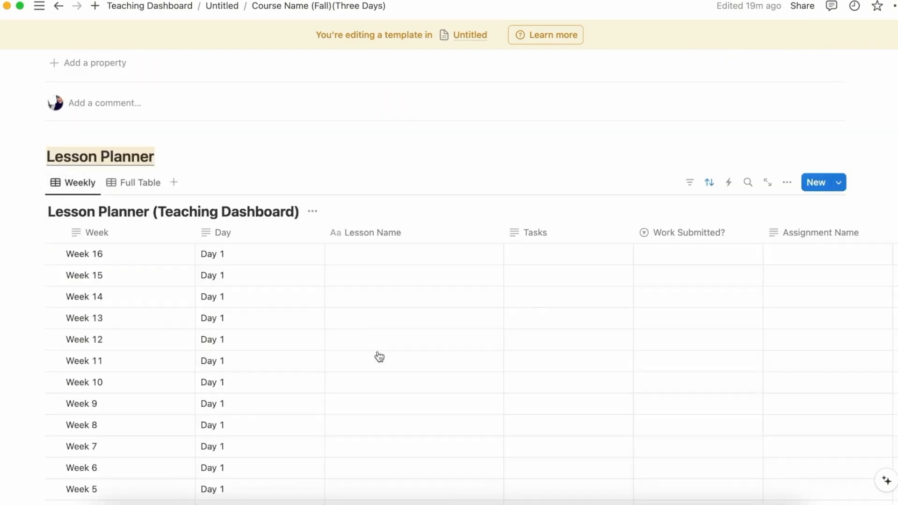
click(787, 182)
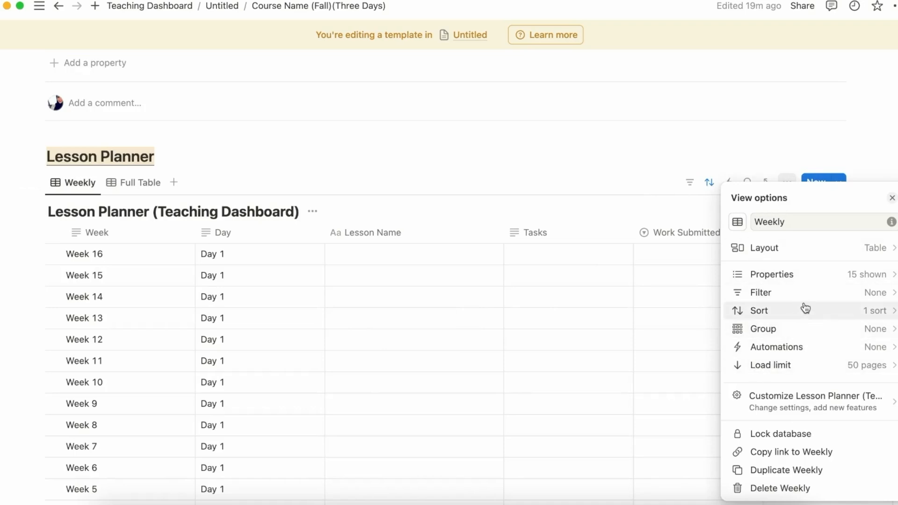
click(797, 330)
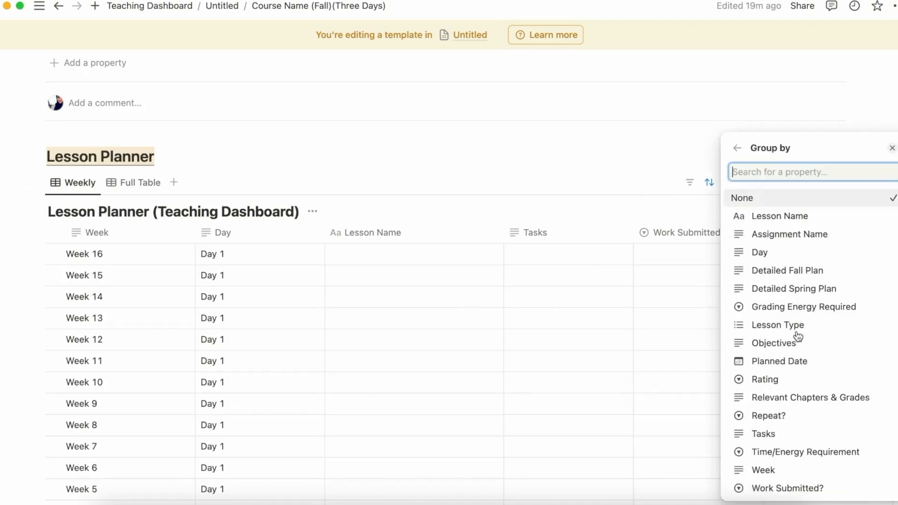
click(769, 471)
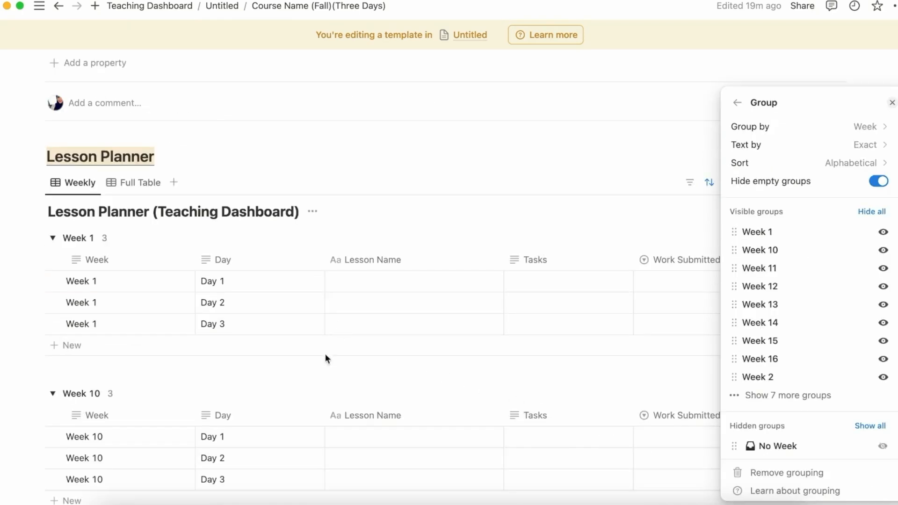
click(323, 370)
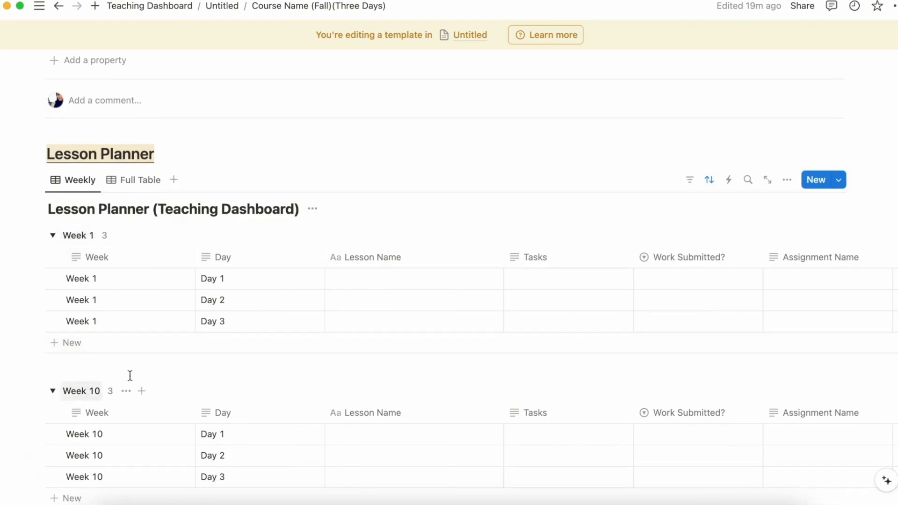
- Set the Weekly view's group sorting to Manual and move the Week 2 and Week 3 groups directly below Week 1
click(787, 181)
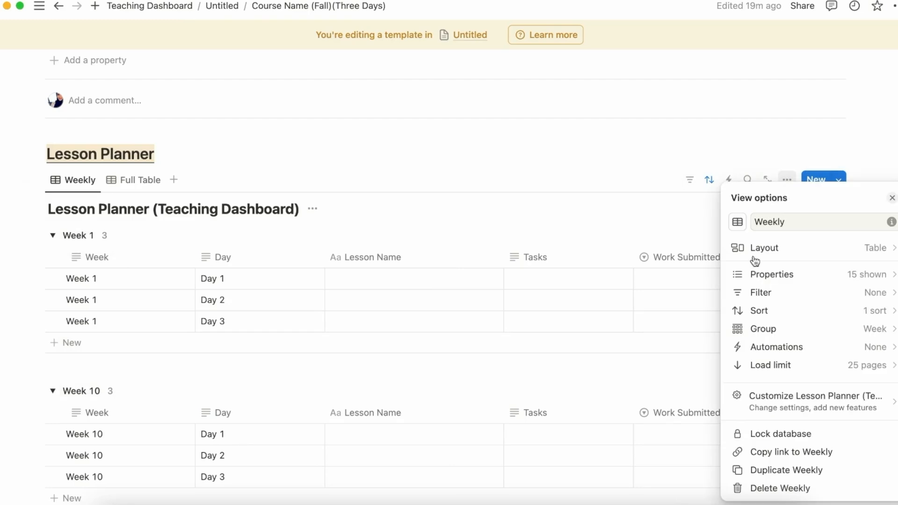
click(800, 329)
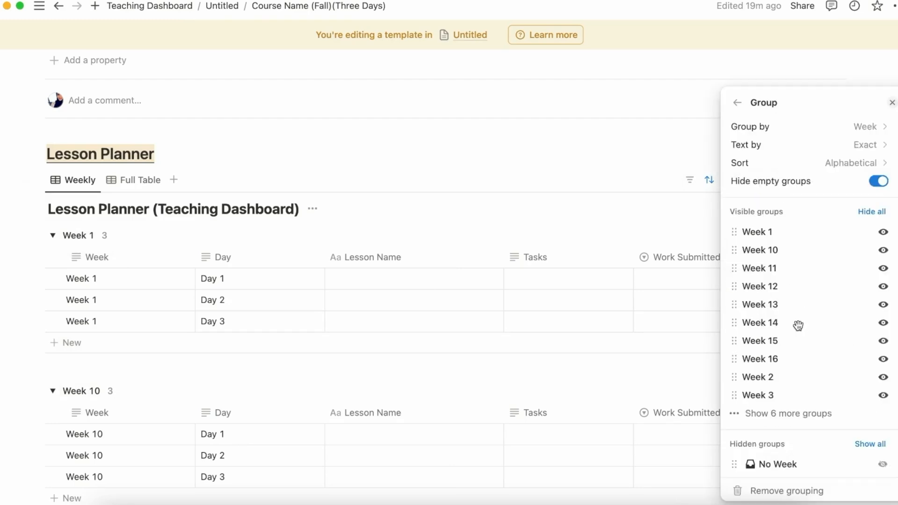
click(845, 171)
click(802, 185)
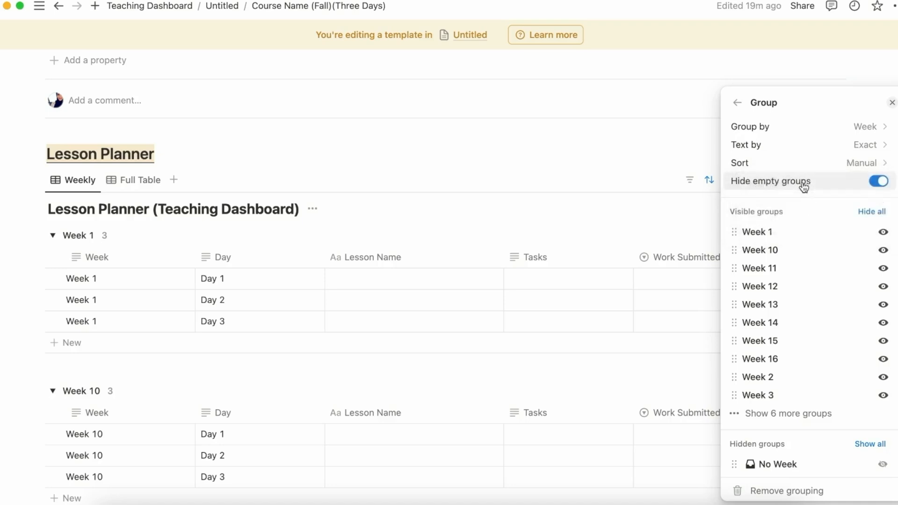
drag(733, 376, 730, 256)
drag(732, 396, 732, 270)
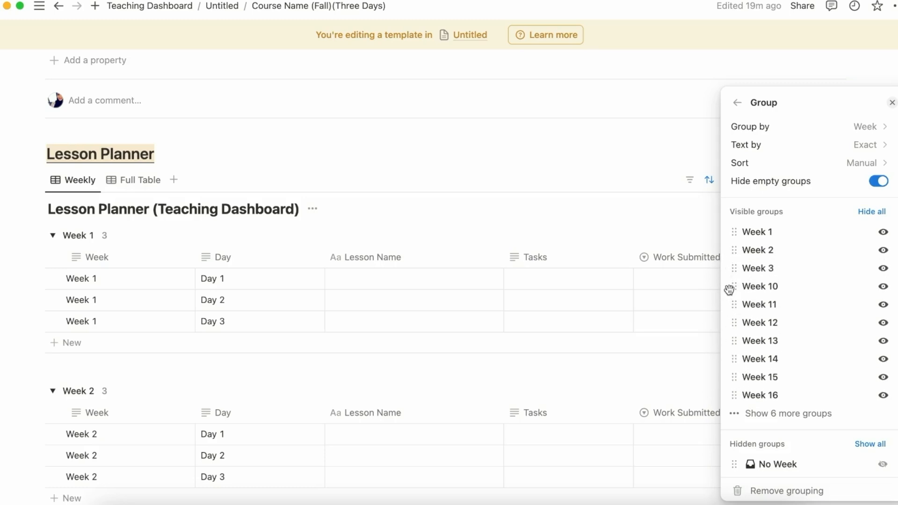
- Expand the full group list and move the Week 10 to Week 16 groups below Week 9 in numerical order
click(786, 414)
drag(734, 397, 737, 392)
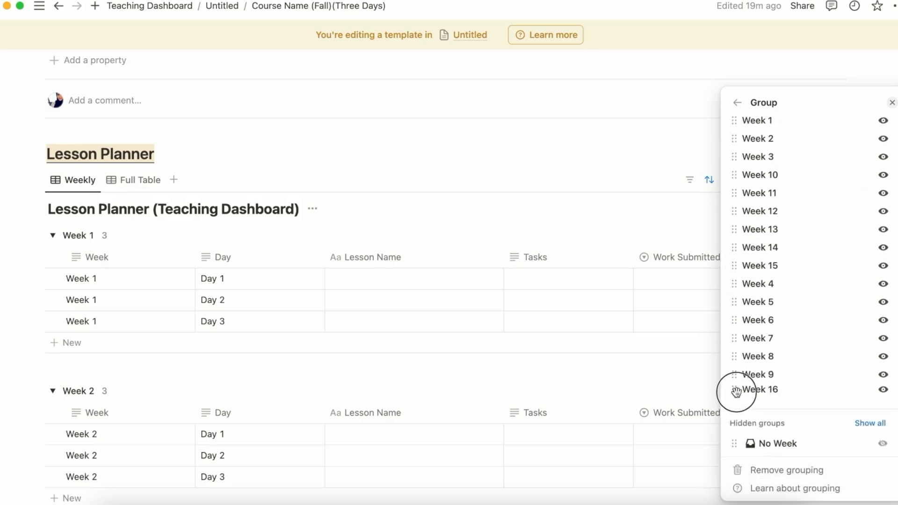
drag(733, 254, 733, 374)
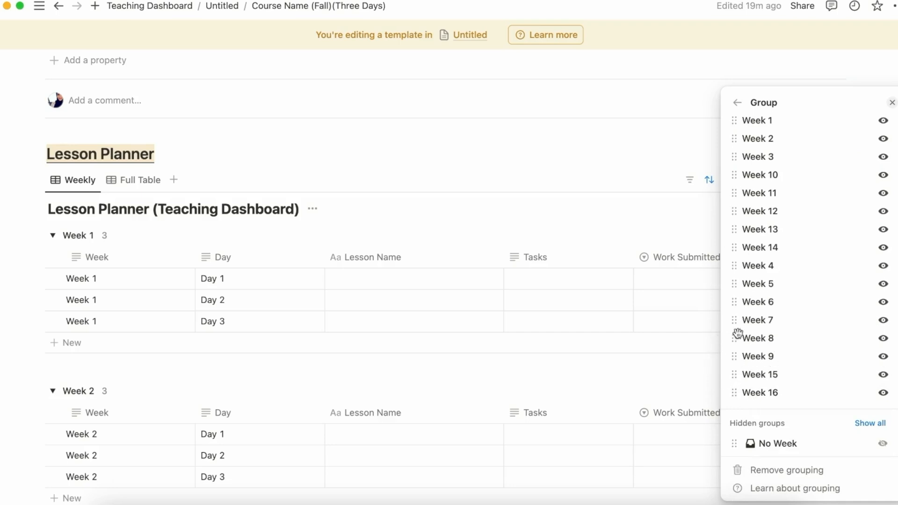
drag(733, 248, 725, 358)
drag(736, 242, 725, 345)
drag(734, 229, 725, 322)
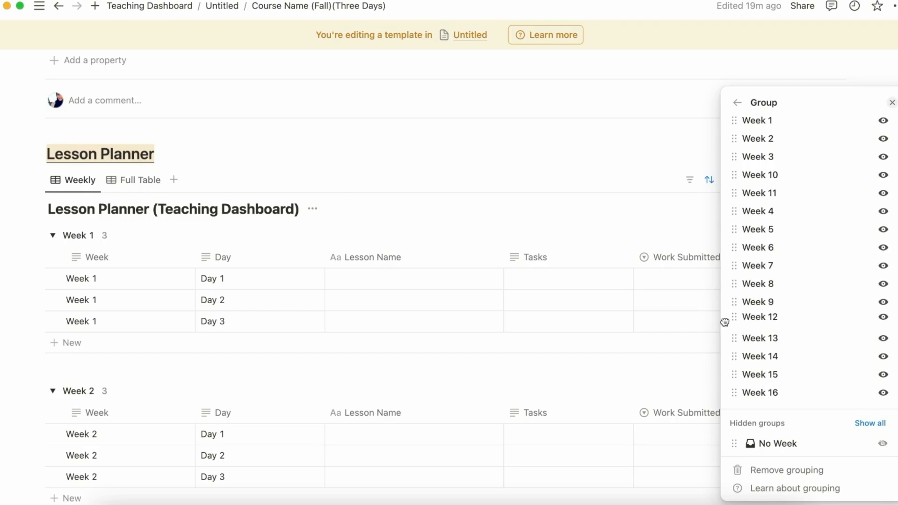
drag(737, 195, 743, 298)
drag(734, 174, 738, 287)
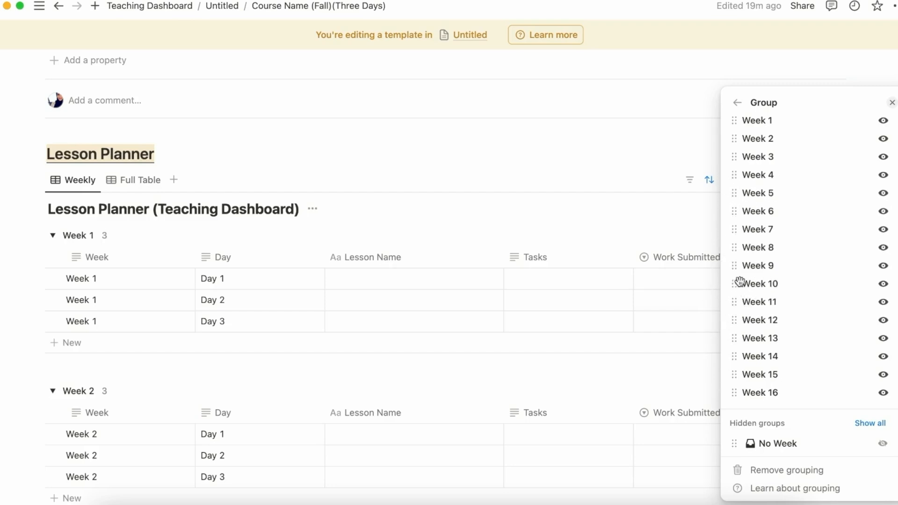
click(646, 177)
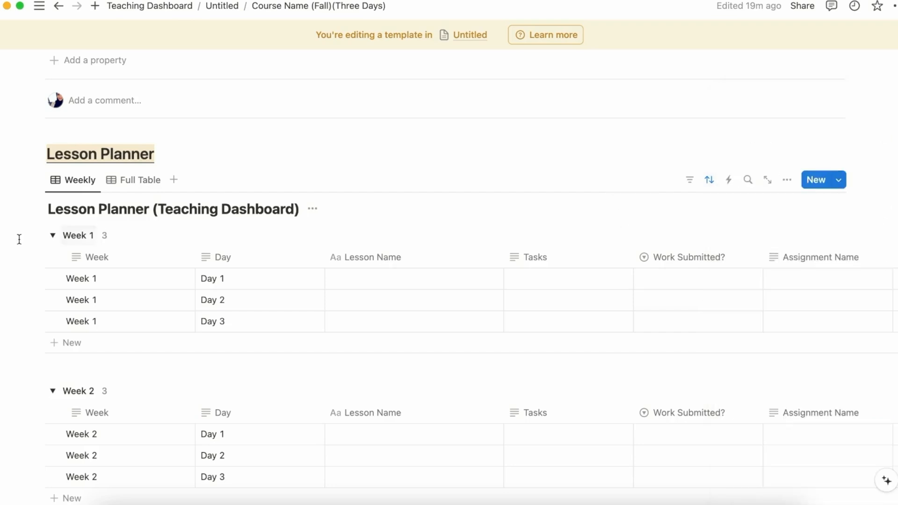
- Set the Weekly view's load limit to 10 pages and check the groups down to the end of the table
click(793, 180)
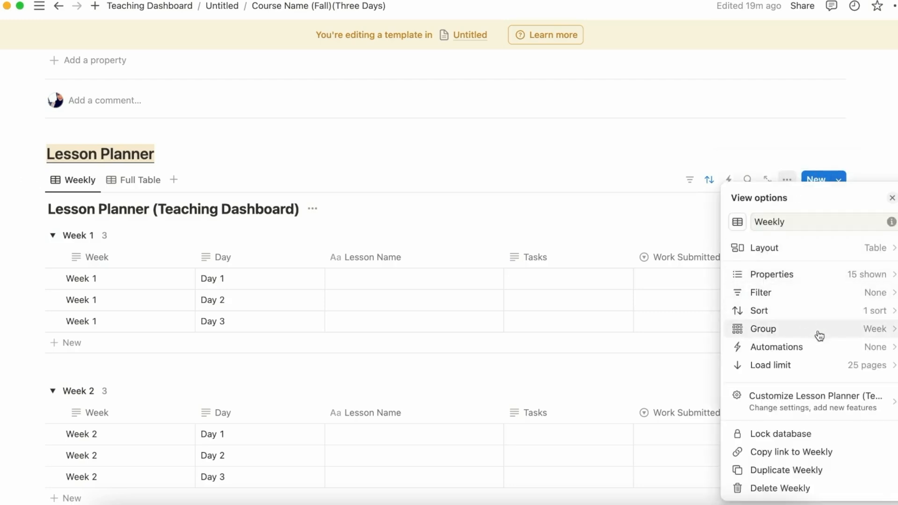
click(828, 366)
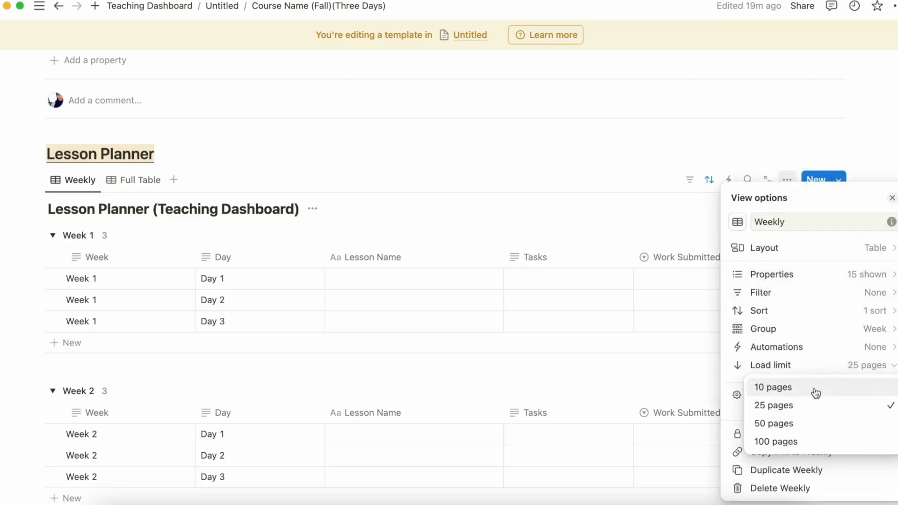
click(816, 386)
click(507, 215)
scroll(486, 295, down, 7)
scroll(480, 290, down, 20)
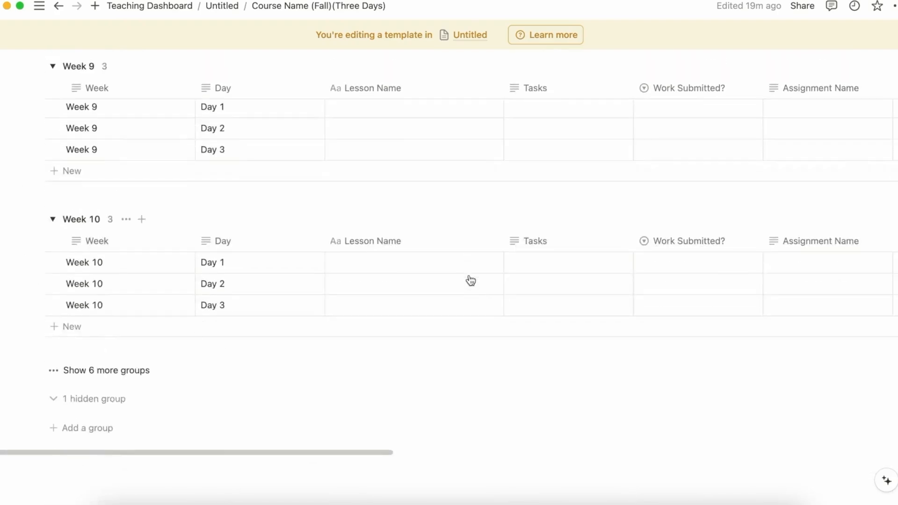
- Review the Lesson Planner's weekly groups and their day rows from Week 10 back up to Week 1
scroll(470, 281, down, 1)
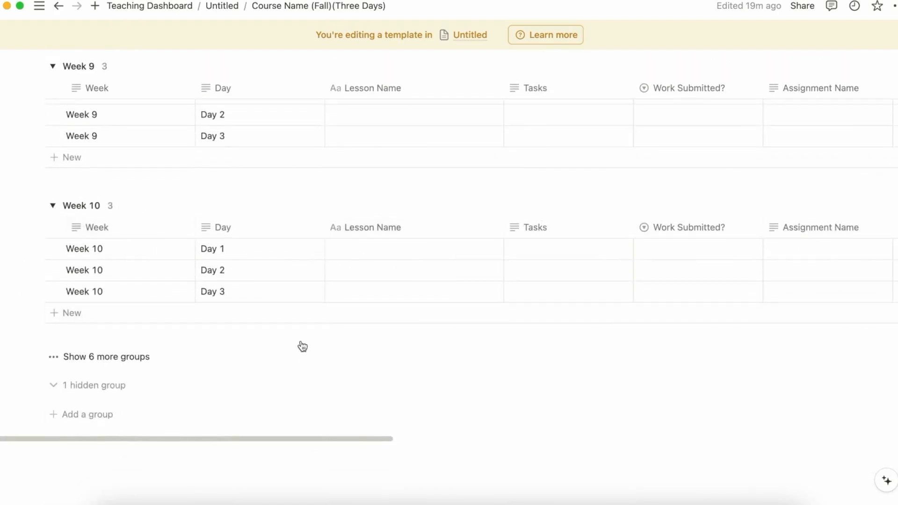
scroll(299, 344, up, 9)
scroll(288, 330, up, 10)
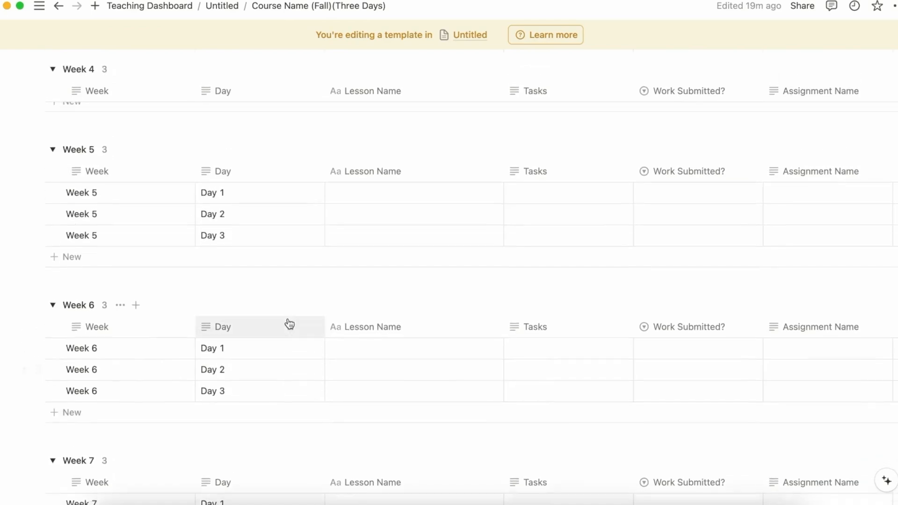
scroll(282, 311, up, 7)
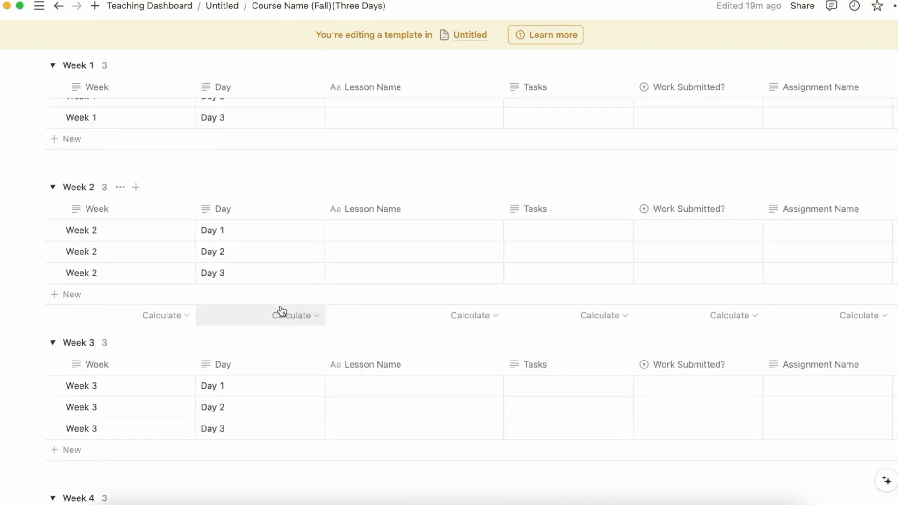
scroll(282, 311, up, 3)
scroll(281, 311, down, 1)
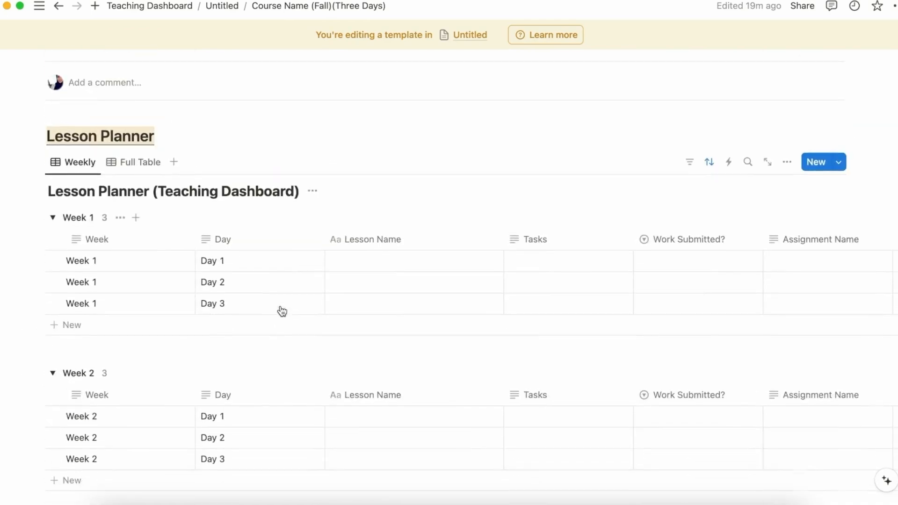
mouse_move(20, 261)
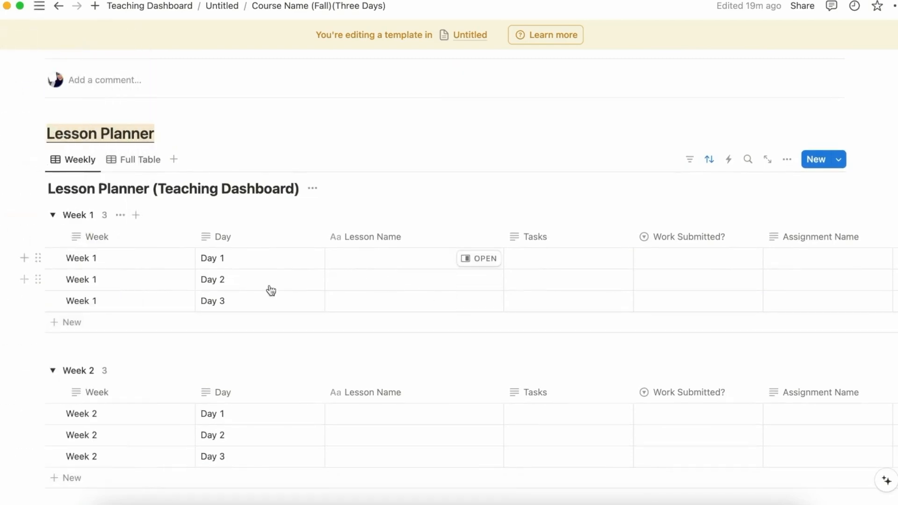
scroll(178, 353, down, 3)
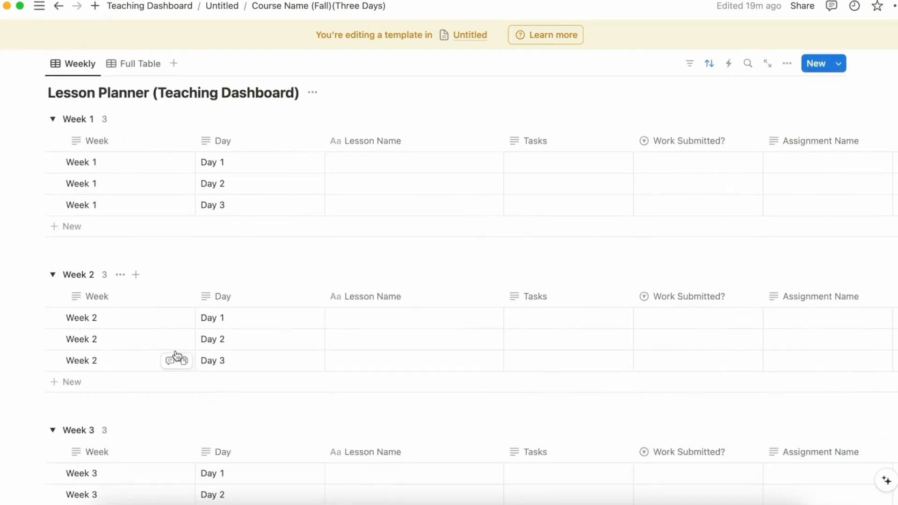
scroll(98, 342, up, 3)
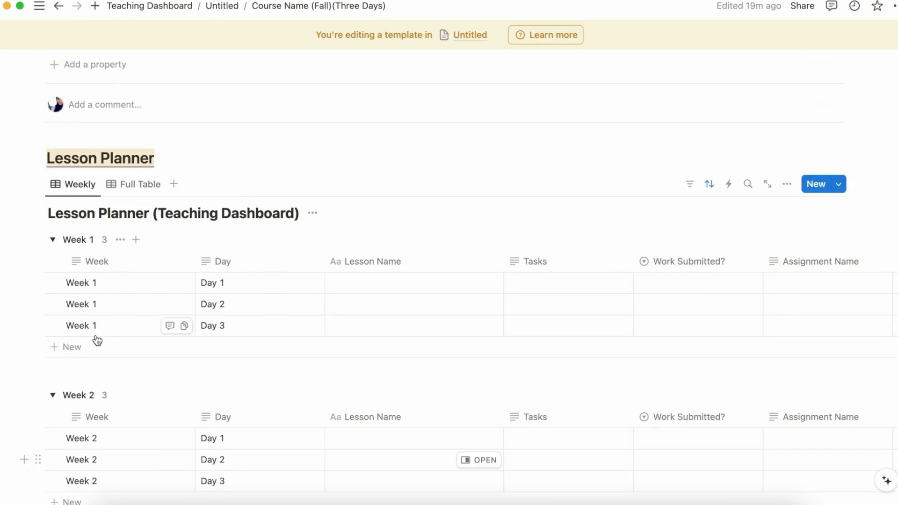
- Collapse the Week 2 through Week 10 groups in the Weekly view, leaving Week 1 expanded
click(53, 396)
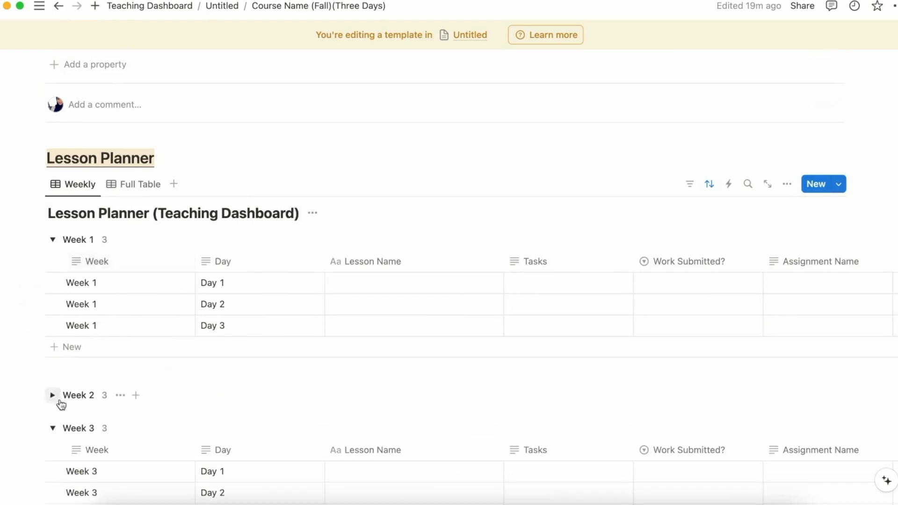
click(53, 428)
click(53, 462)
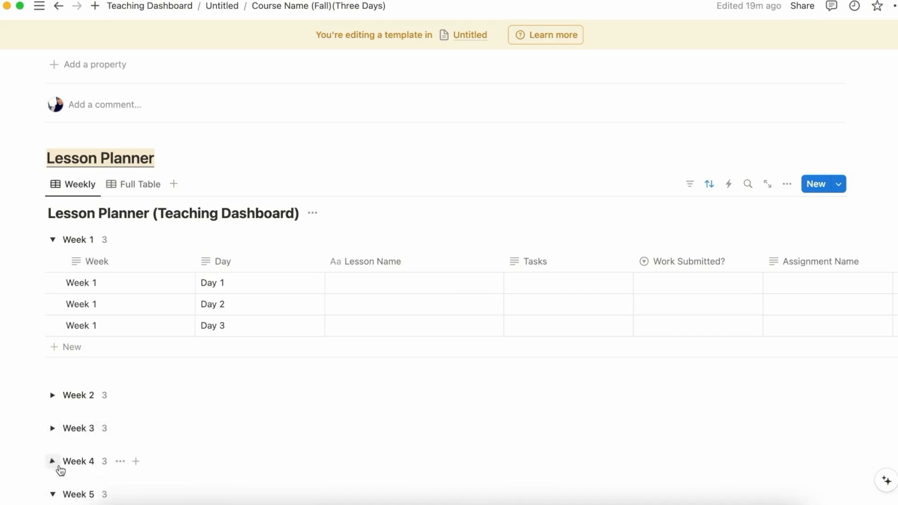
click(53, 494)
scroll(243, 361, down, 5)
click(53, 352)
click(53, 385)
click(53, 418)
scroll(70, 412, down, 3)
click(53, 354)
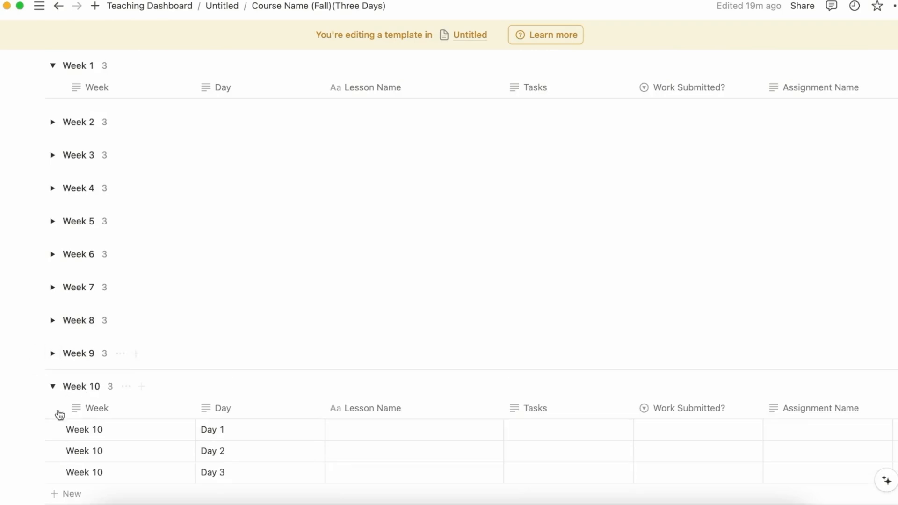
click(53, 387)
- Show the Lesson Planner in its Full Table view and look over the rows
scroll(257, 414, up, 7)
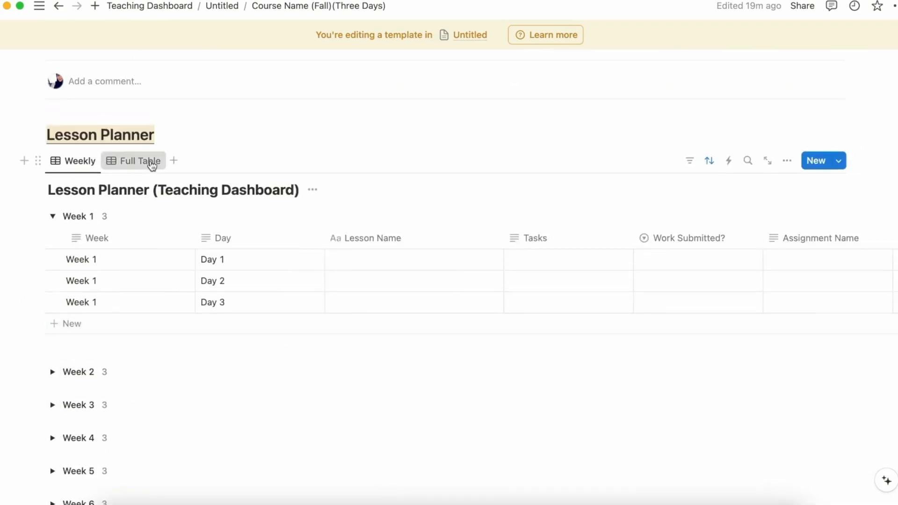
click(138, 175)
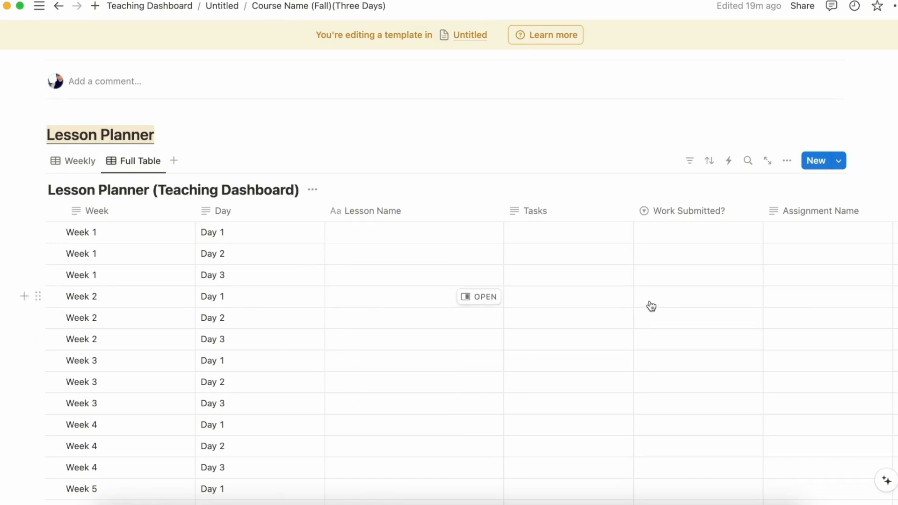
scroll(651, 307, up, 1)
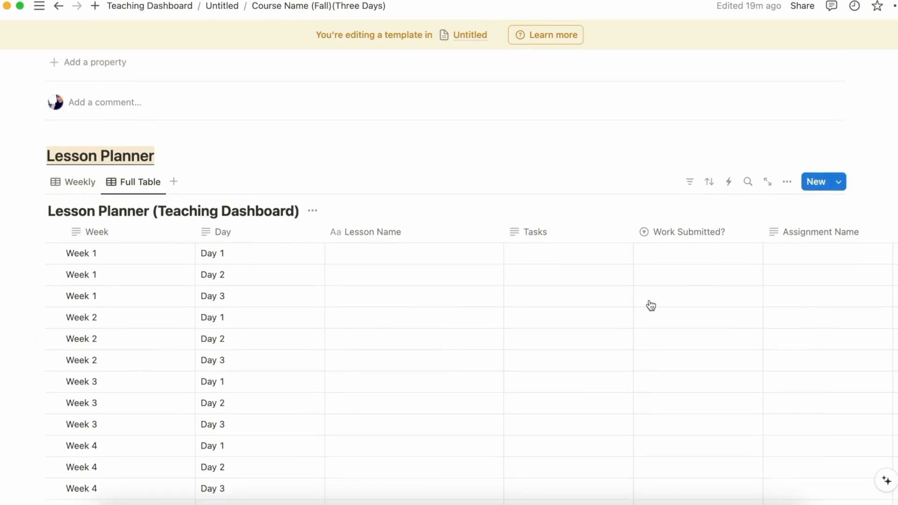
- Return the Lesson Planner to the Weekly view and start an empty text block below the database
click(84, 188)
scroll(429, 311, down, 1)
scroll(428, 310, up, 5)
scroll(427, 307, down, 3)
scroll(428, 313, down, 10)
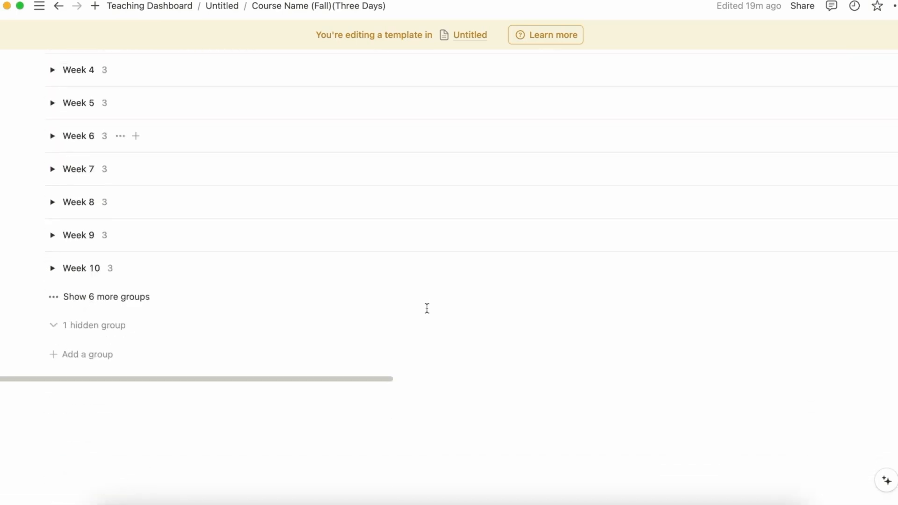
click(387, 418)
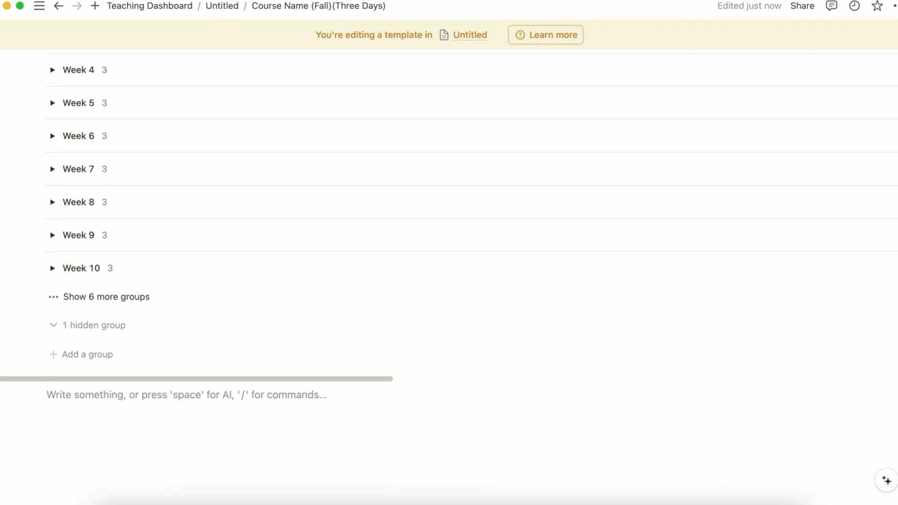
- Add a Calendar view to the Lesson Planner database
scroll(283, 325, up, 12)
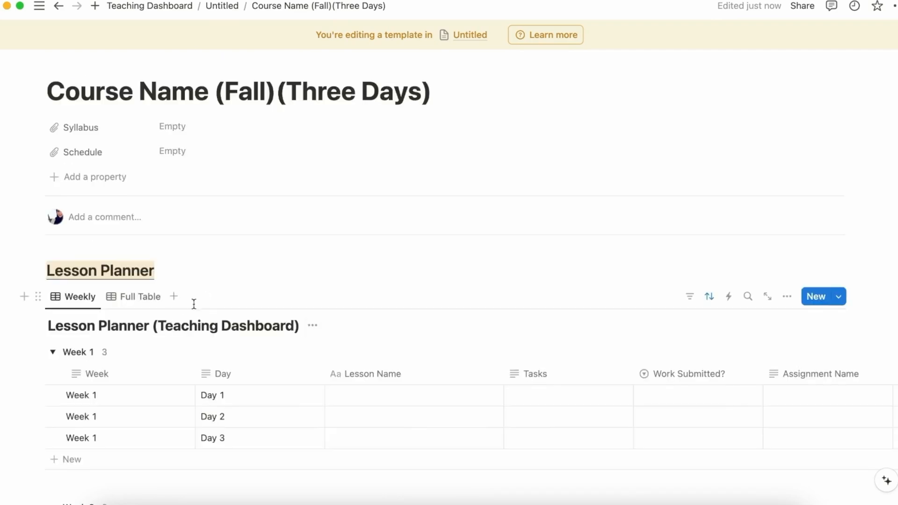
click(178, 296)
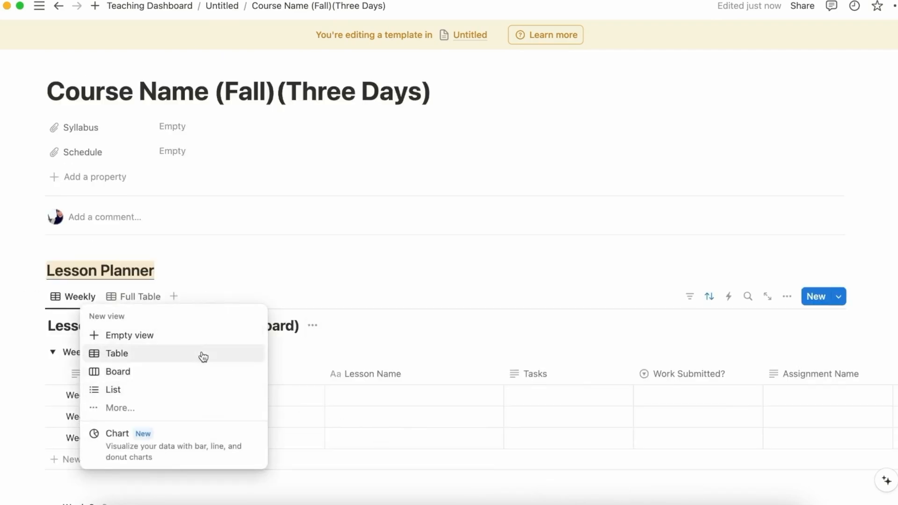
click(170, 408)
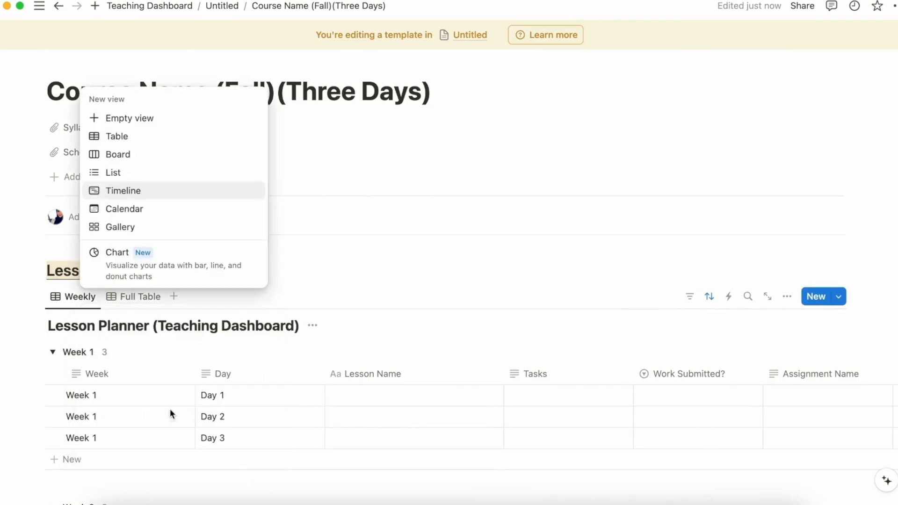
click(177, 210)
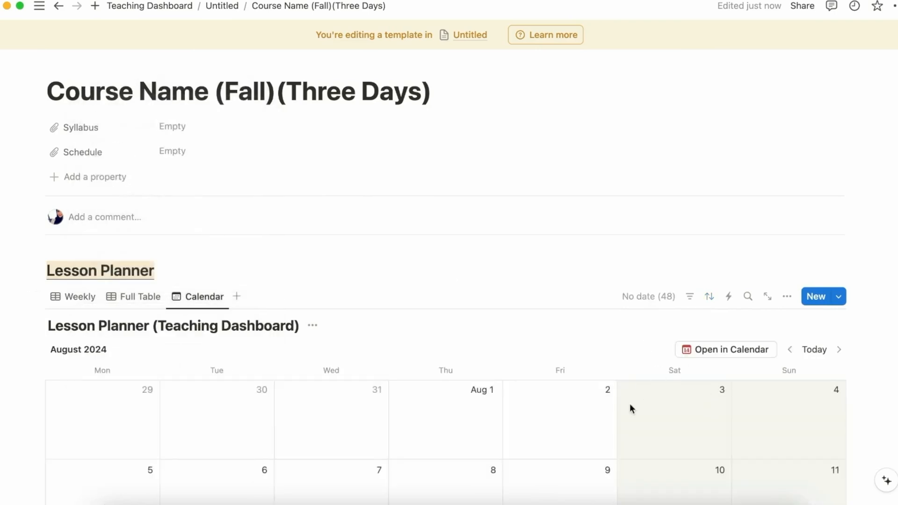
- Hide weekends in the layout settings of the Lesson Planner's Calendar view
scroll(629, 408, down, 5)
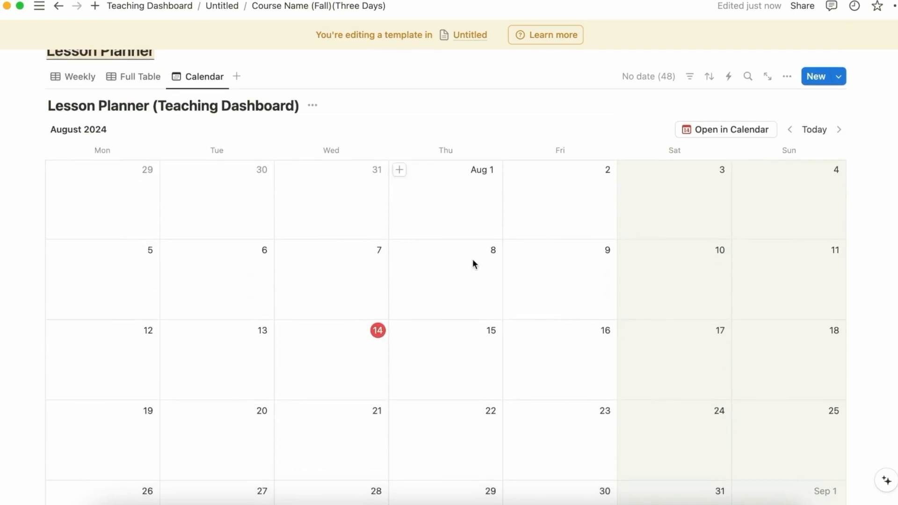
scroll(472, 259, down, 2)
scroll(470, 248, up, 2)
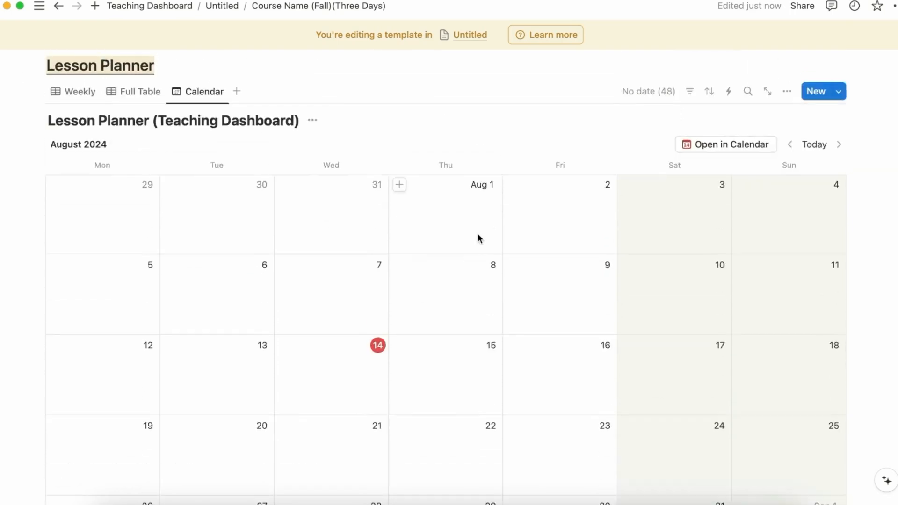
click(787, 91)
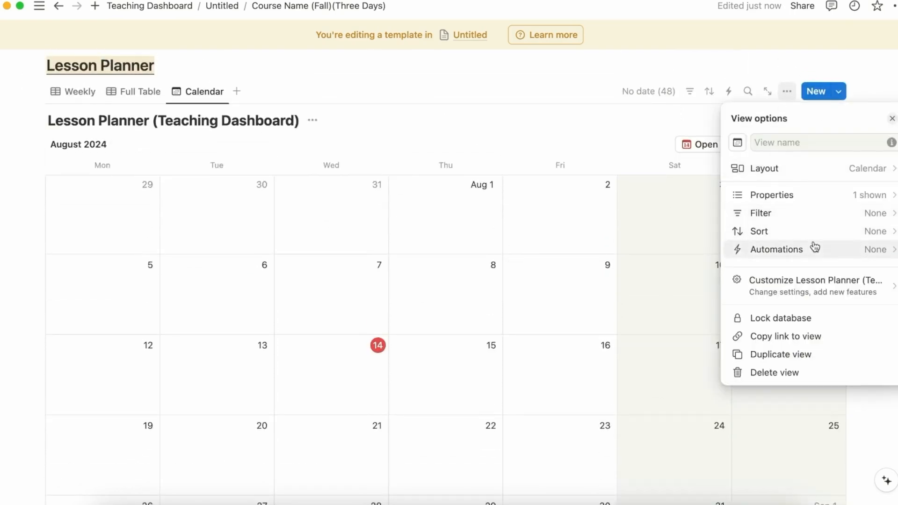
click(814, 173)
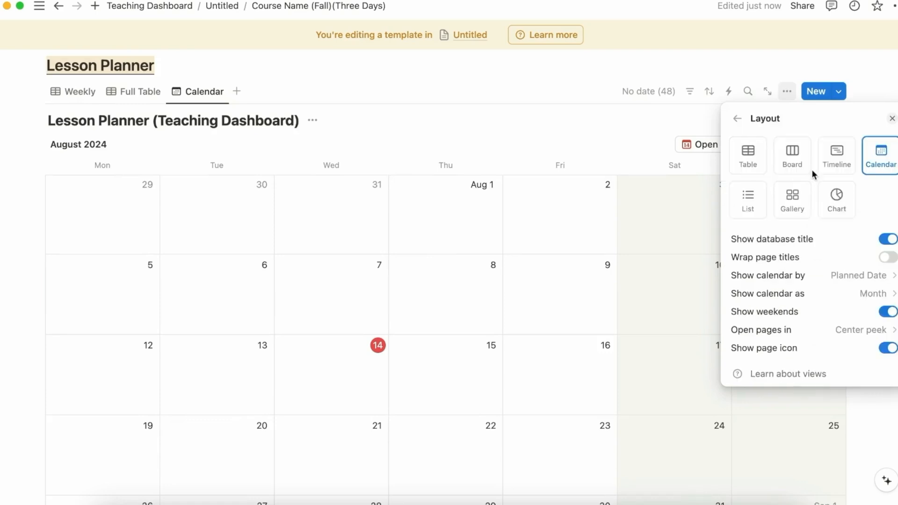
click(885, 311)
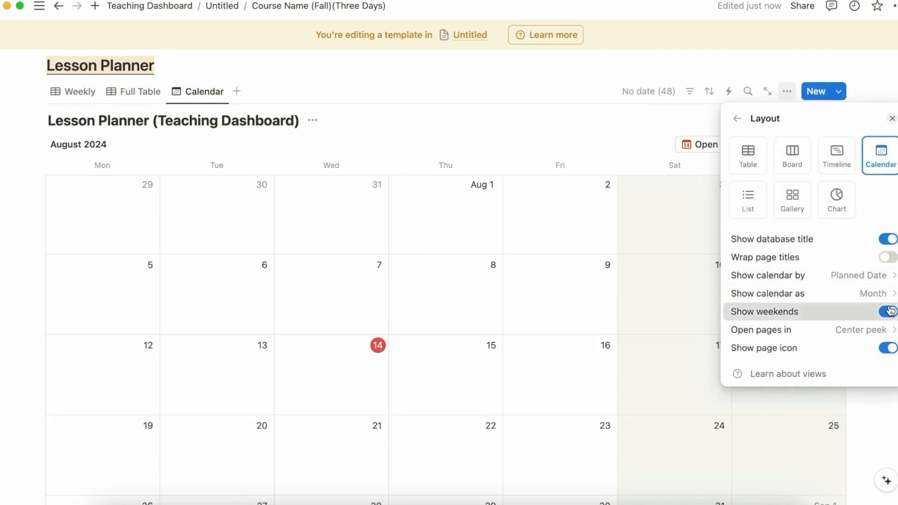
click(514, 269)
- Look over the calendar, return to the Weekly view and examine its property columns and week groups
scroll(526, 341, down, 5)
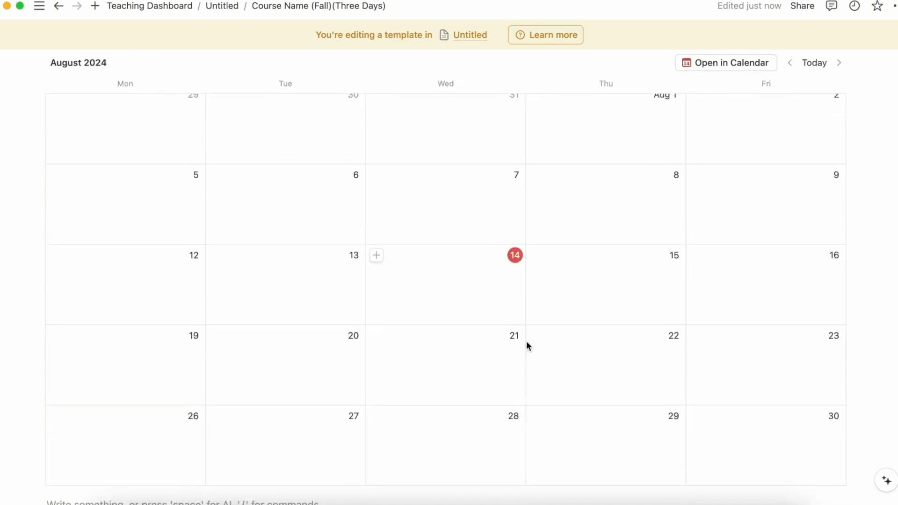
scroll(527, 327, up, 2)
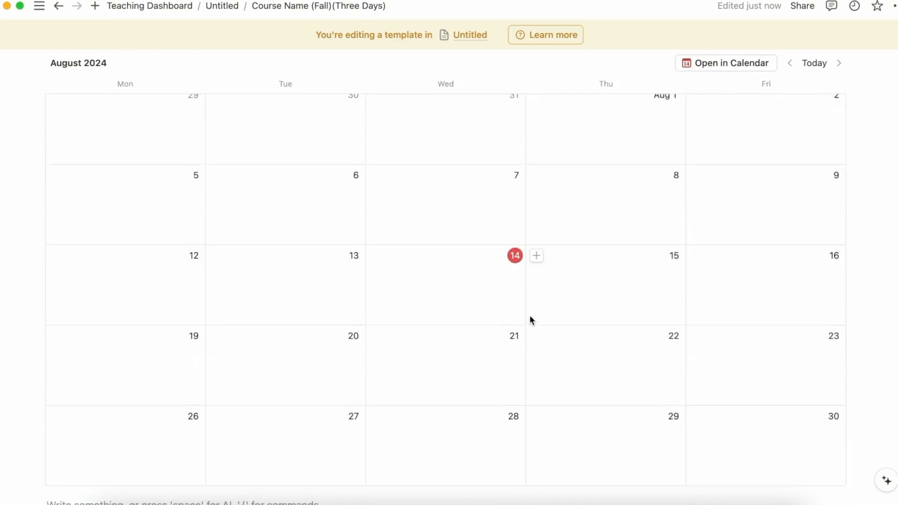
scroll(530, 274, up, 5)
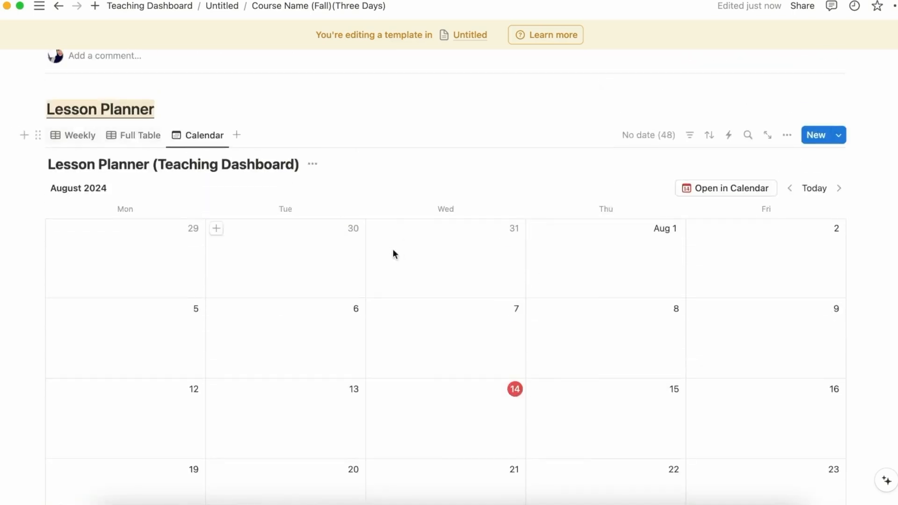
mouse_move(71, 130)
click(90, 139)
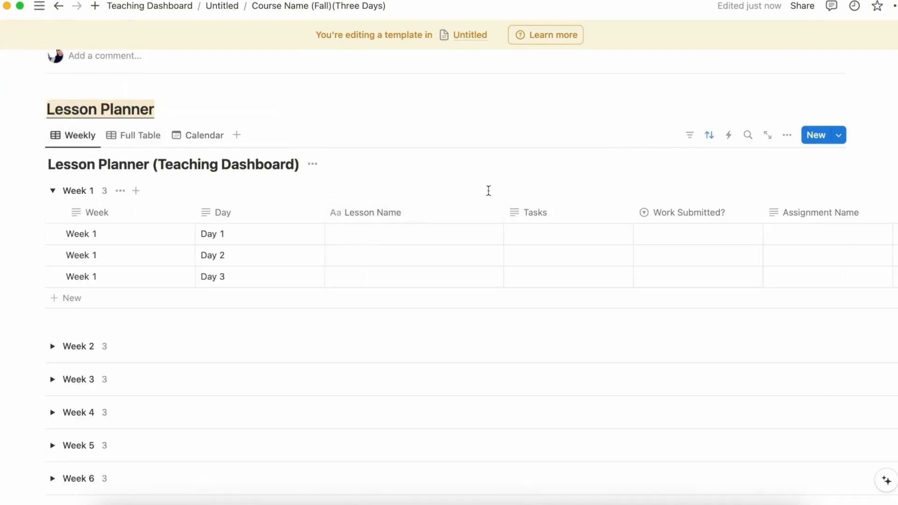
scroll(447, 287, down, 8)
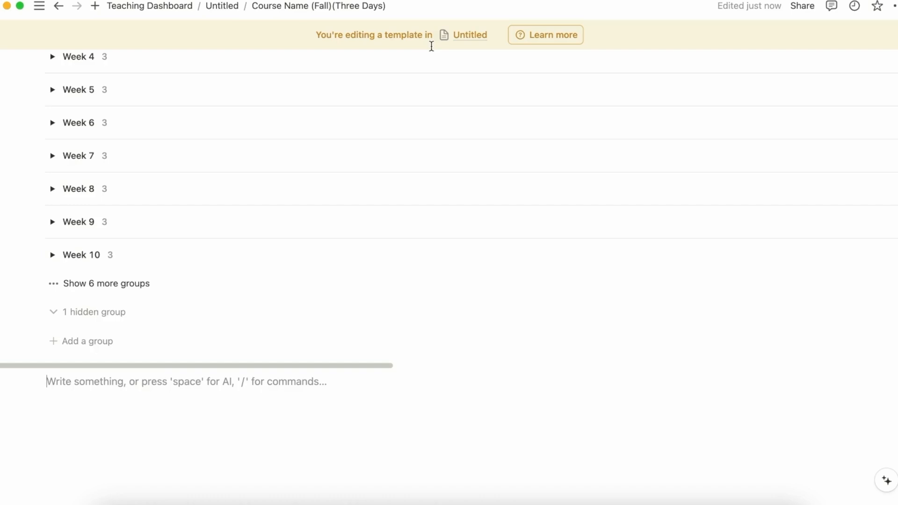
scroll(552, 156, up, 6)
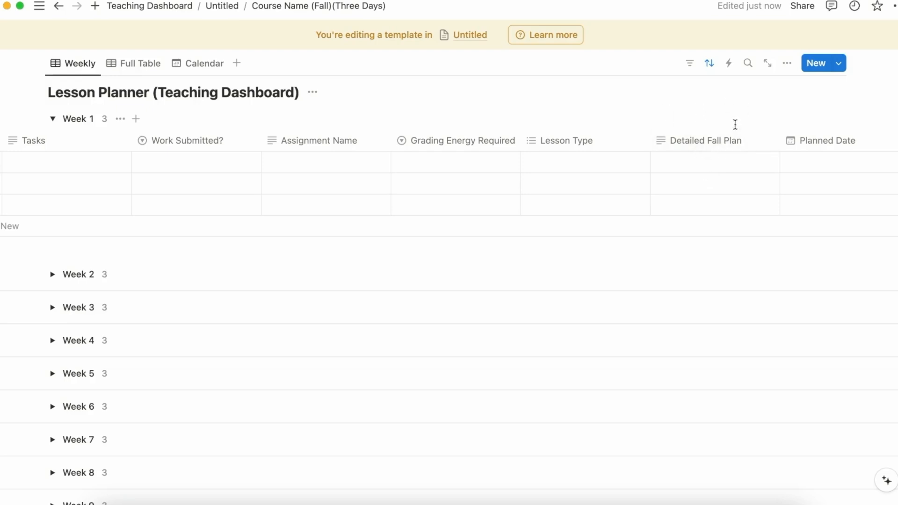
scroll(695, 166, down, 3)
scroll(692, 167, down, 3)
scroll(696, 187, up, 5)
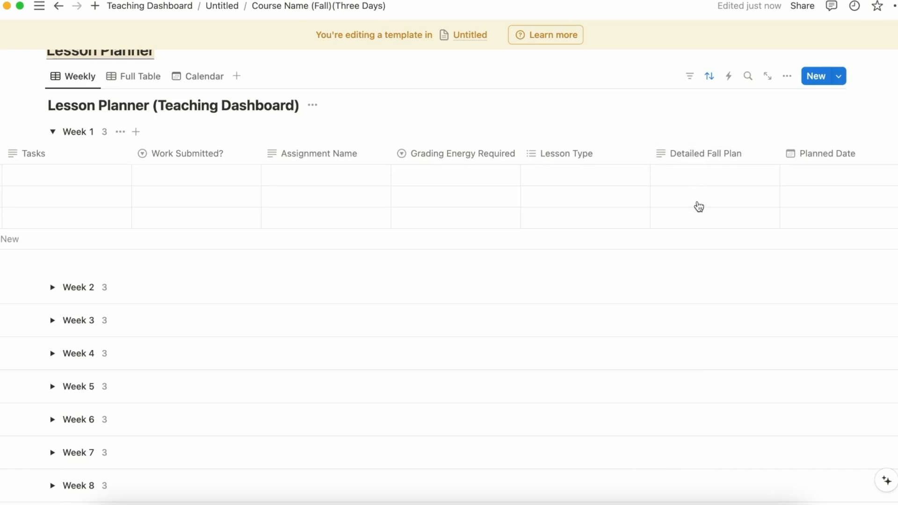
- Insert a Toggle heading 2 titled "Grading" in the empty block below the Lesson Planner
scroll(697, 201, down, 8)
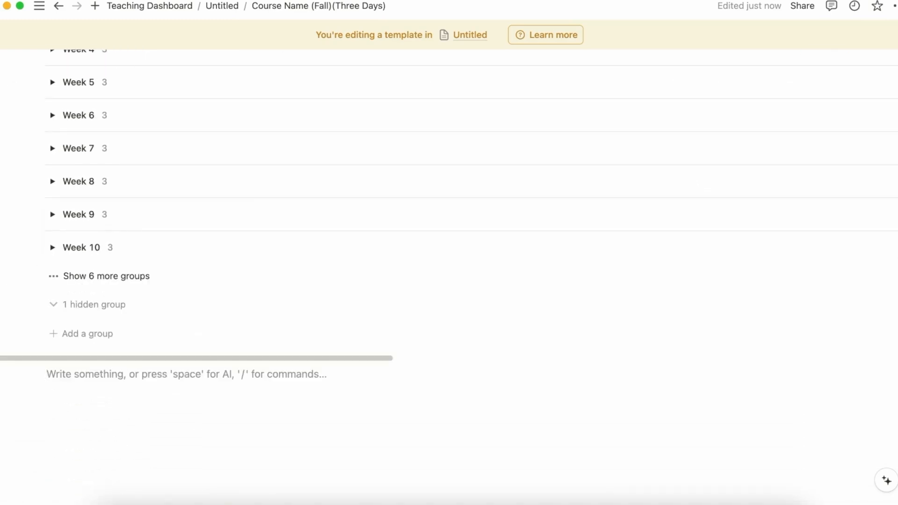
text(/to)
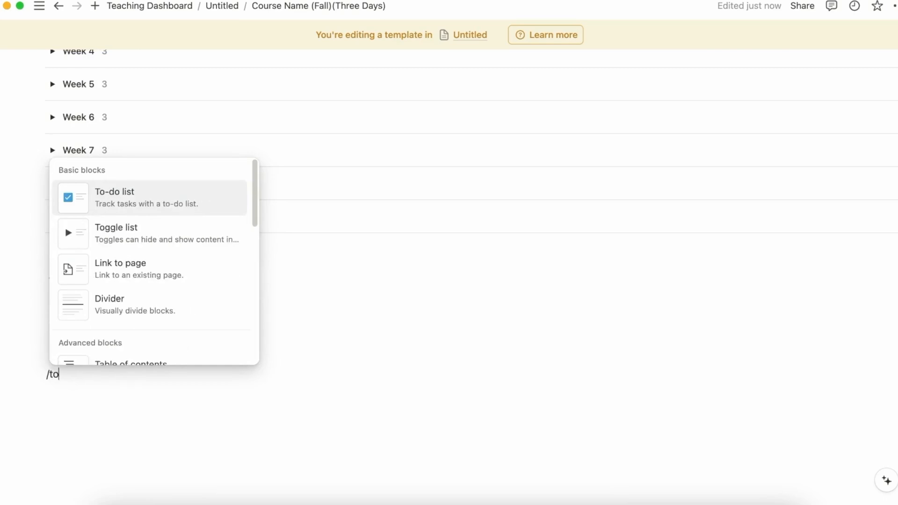
text(g)
click(150, 309)
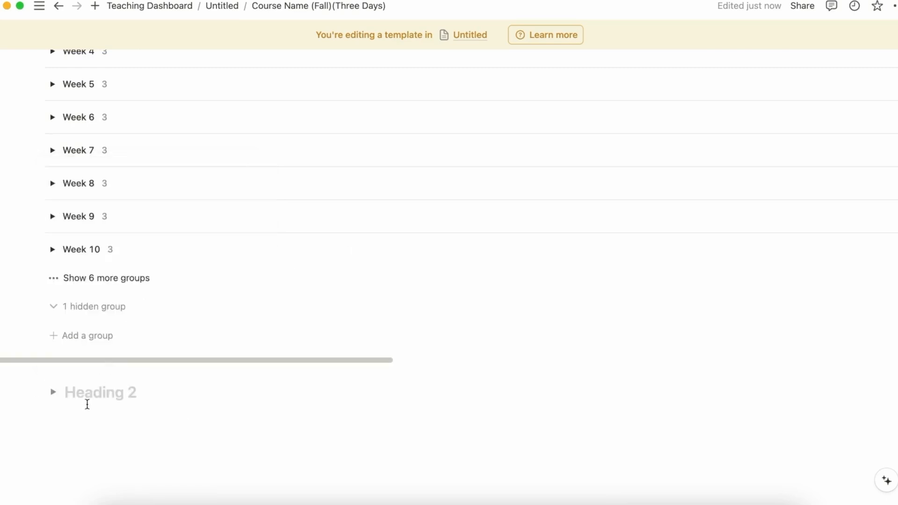
text(Grading)
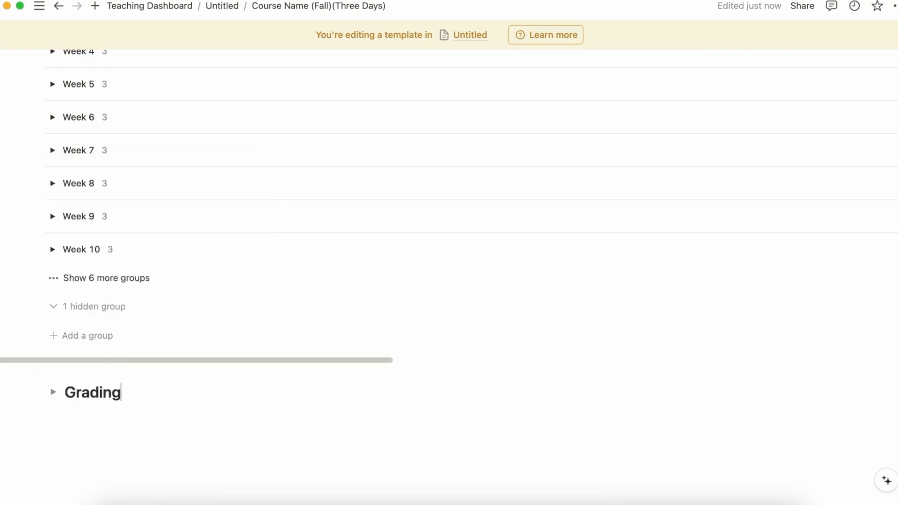
- Complete the toggle heading's title as "Grading Planner" and expand the toggle
text( Planner)
key(Return)
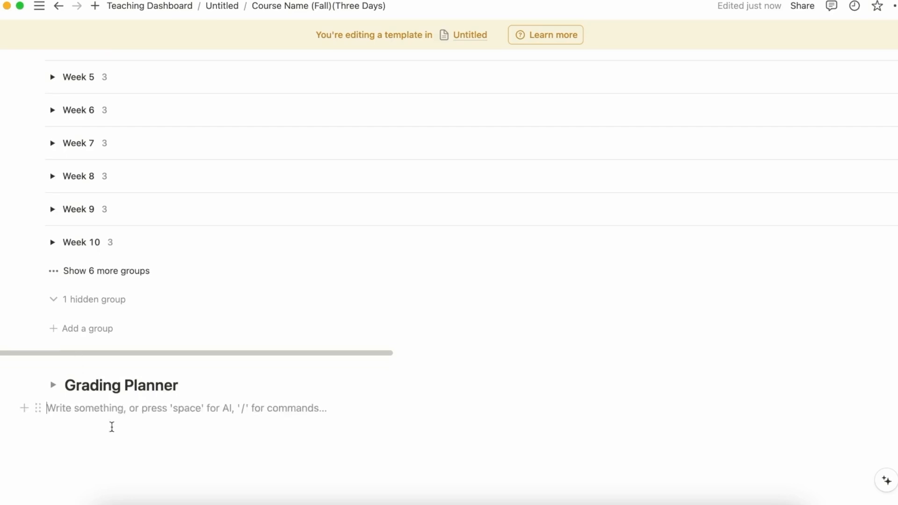
click(53, 351)
- Insert a new table view linked to the Lesson Planner (Teaching Dashboard) database inside the Grading Planner toggle
click(202, 374)
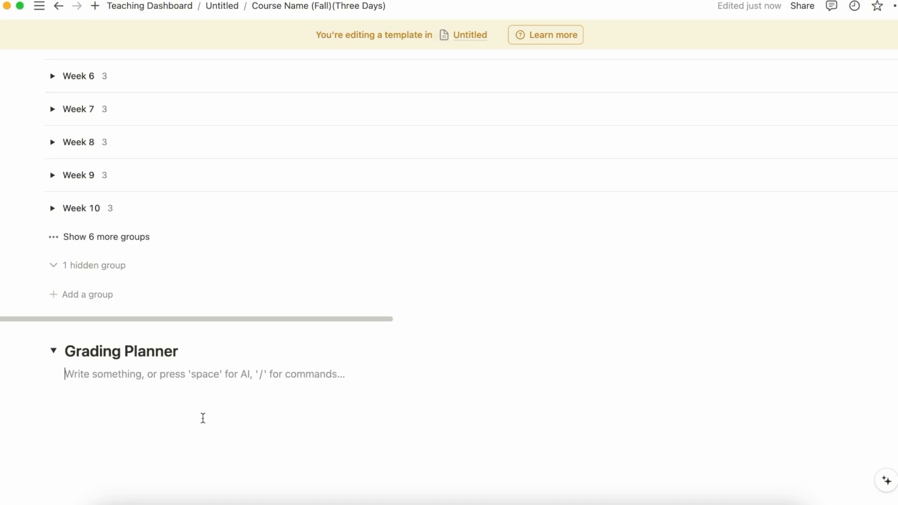
text(/table)
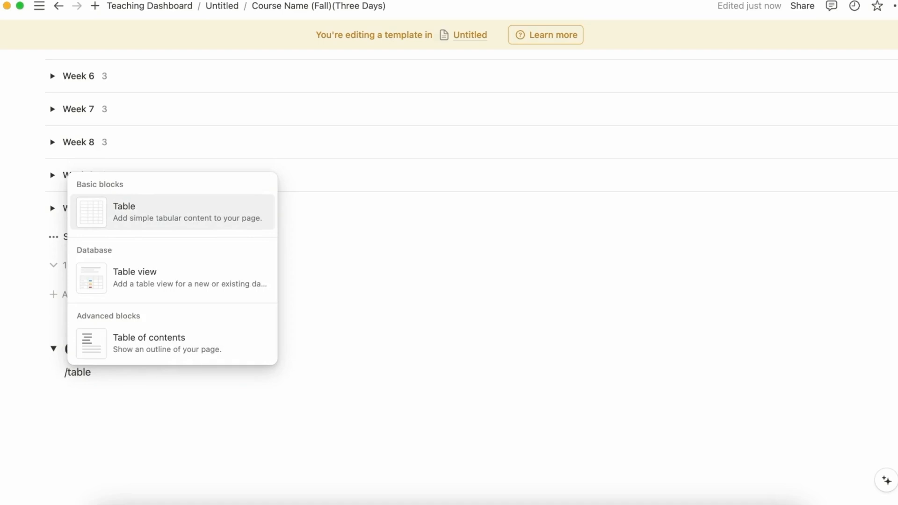
click(178, 276)
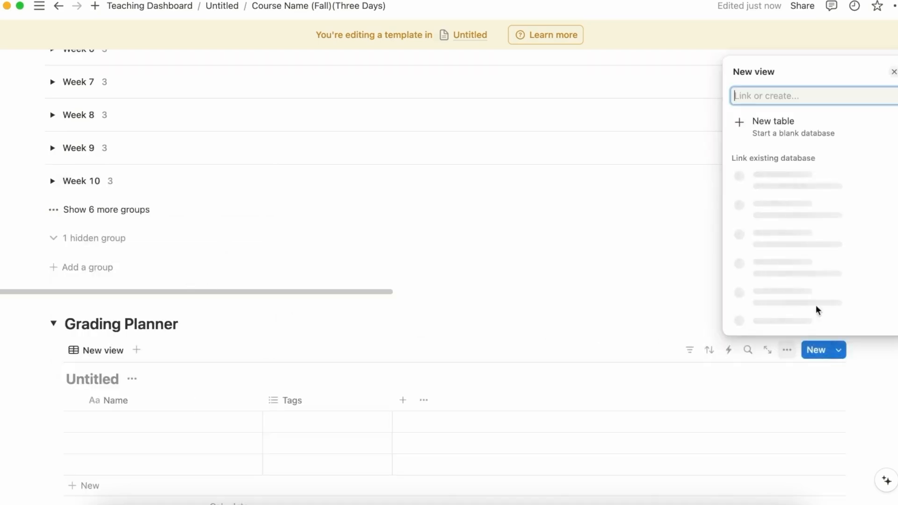
click(804, 235)
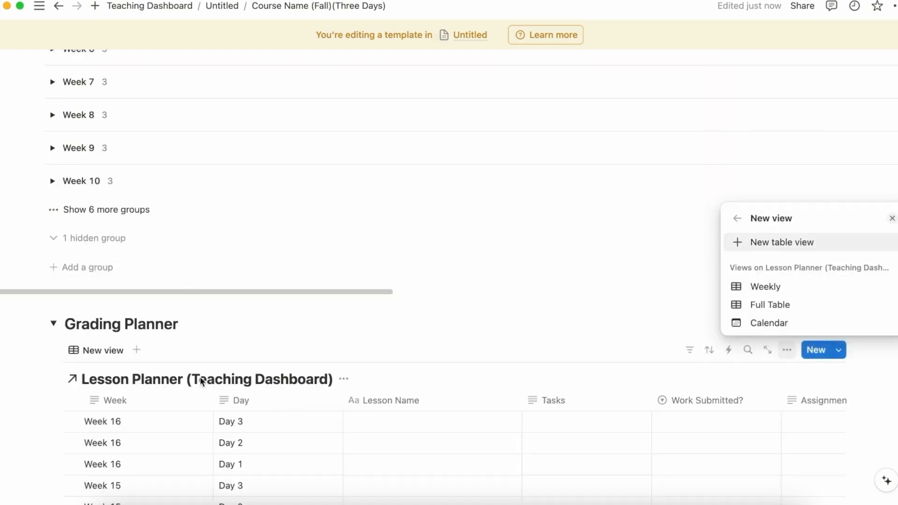
click(282, 355)
scroll(284, 463, down, 1)
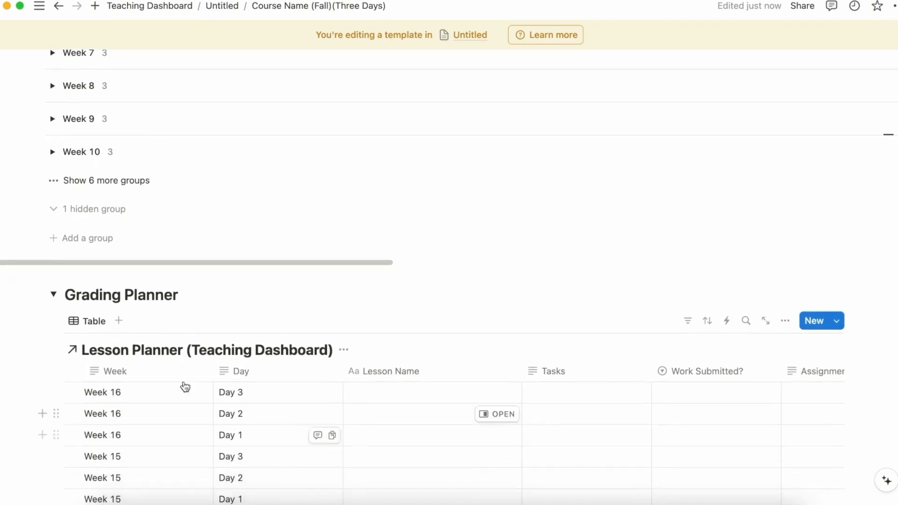
scroll(102, 328, up, 1)
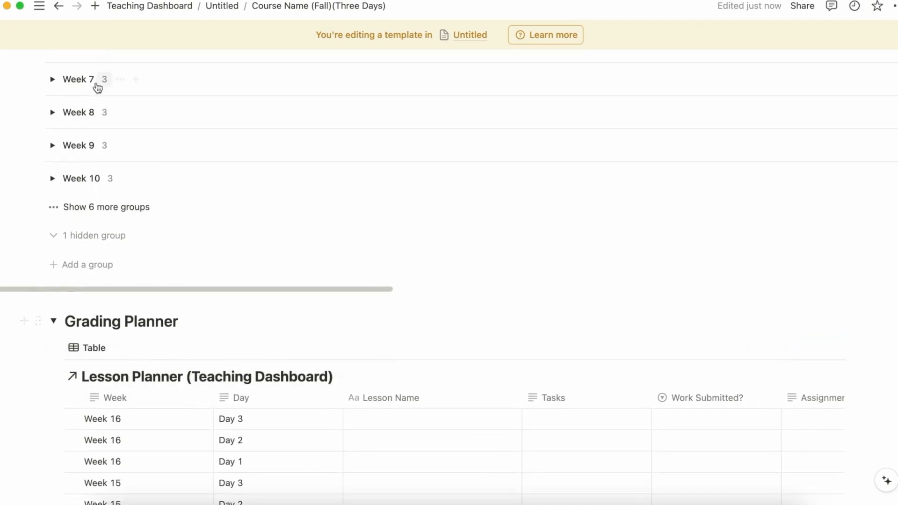
scroll(183, 239, down, 8)
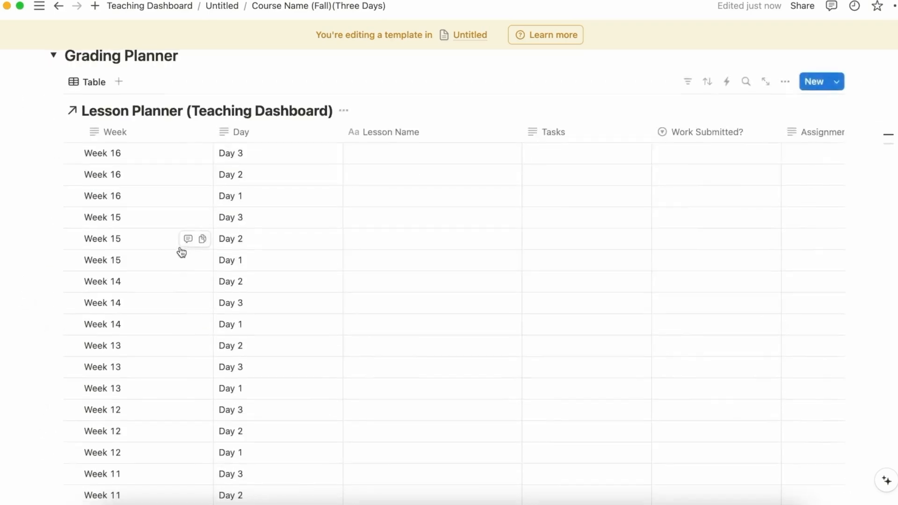
scroll(182, 253, up, 4)
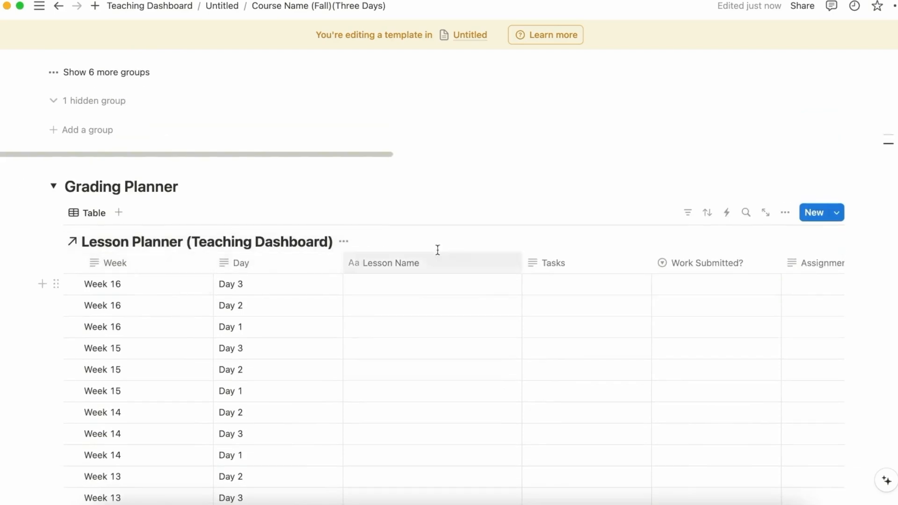
- Change the layout of the Grading Planner's linked view to Board
click(786, 214)
click(779, 266)
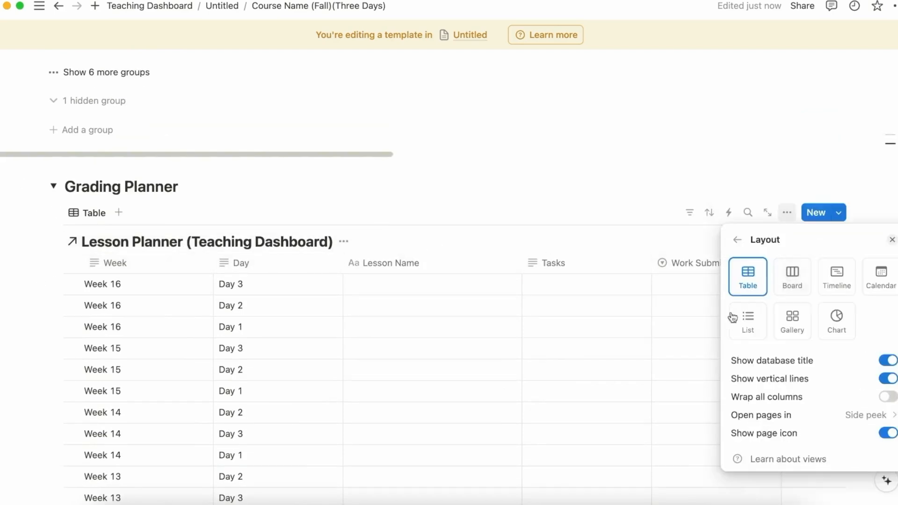
click(794, 284)
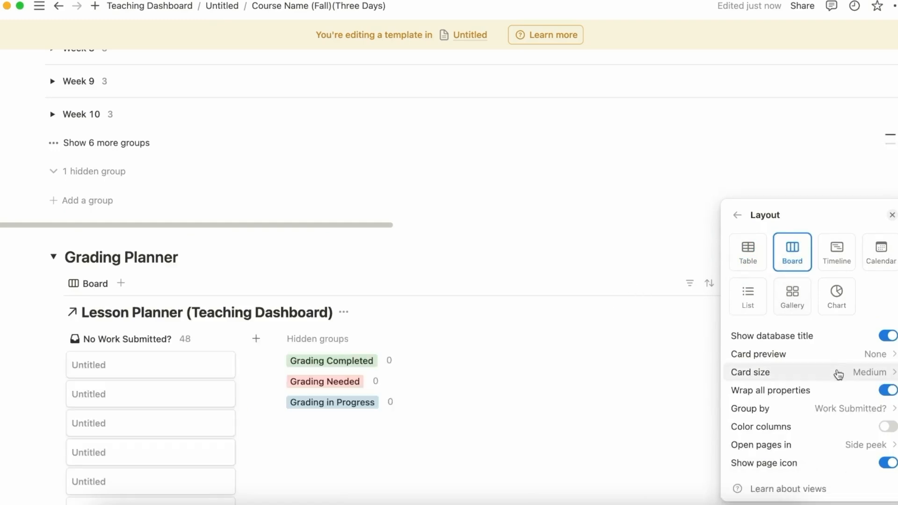
- Turn on colored columns and show empty groups in the Grading Planner board's grouping settings
click(848, 408)
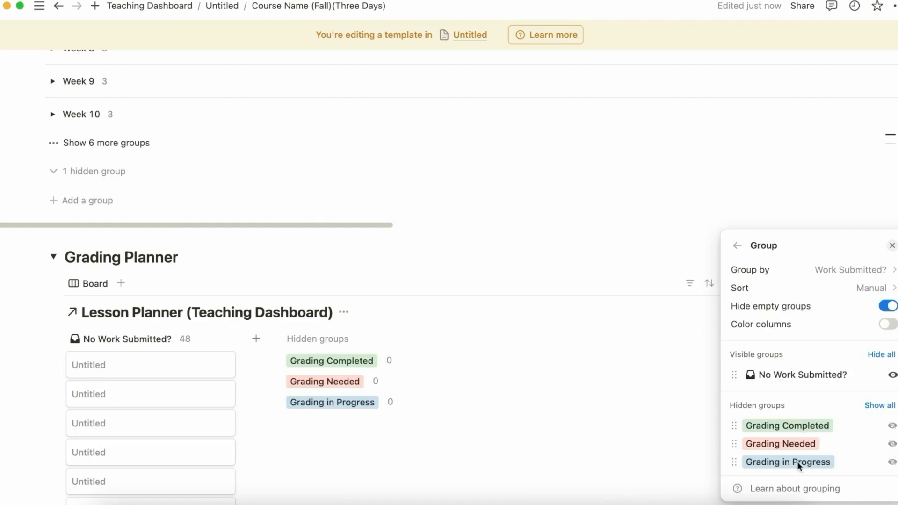
click(885, 328)
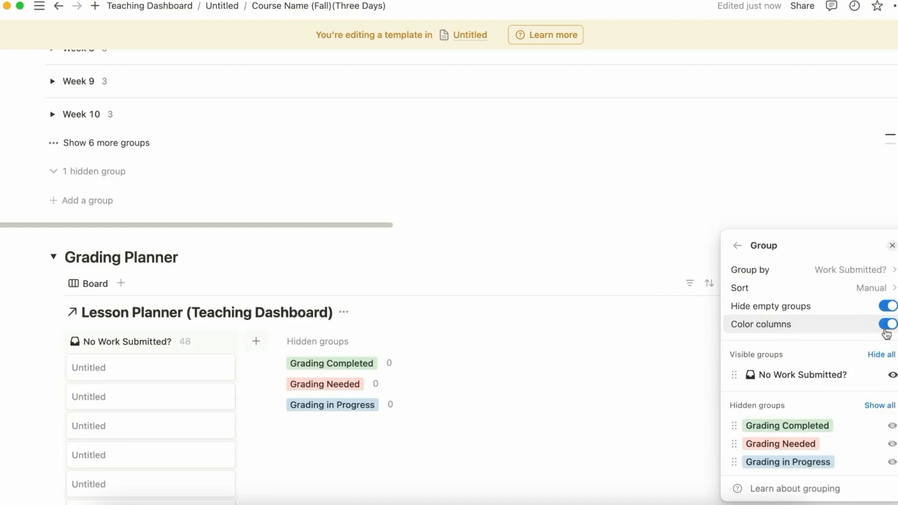
click(887, 306)
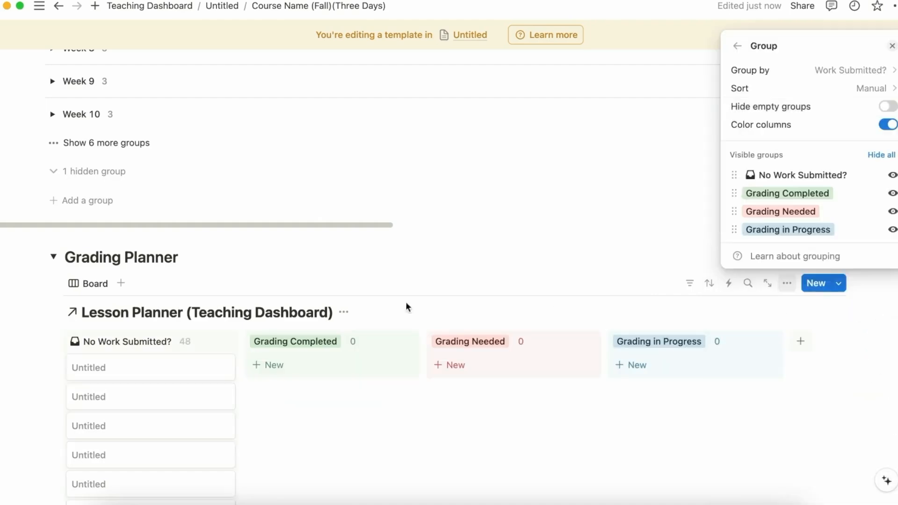
click(545, 405)
- Reorder the board columns to Grading Needed, Grading in Progress, Grading Completed, and No Work Submitted?
drag(96, 341, 643, 345)
drag(489, 345, 335, 343)
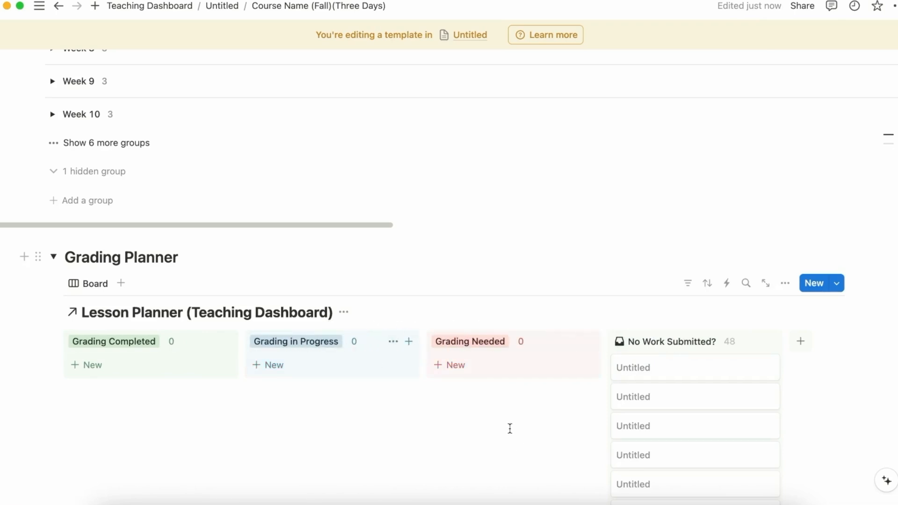
drag(491, 346, 120, 348)
drag(499, 346, 356, 368)
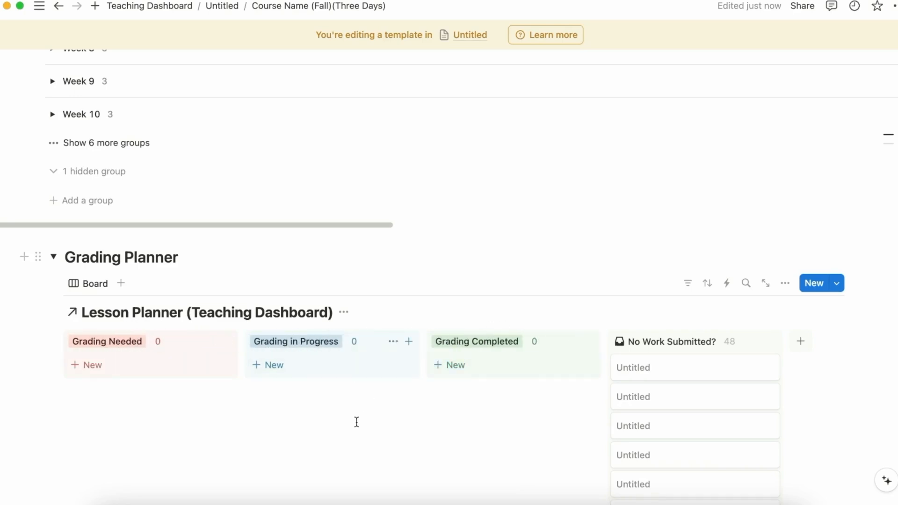
scroll(355, 421, down, 1)
scroll(417, 350, up, 3)
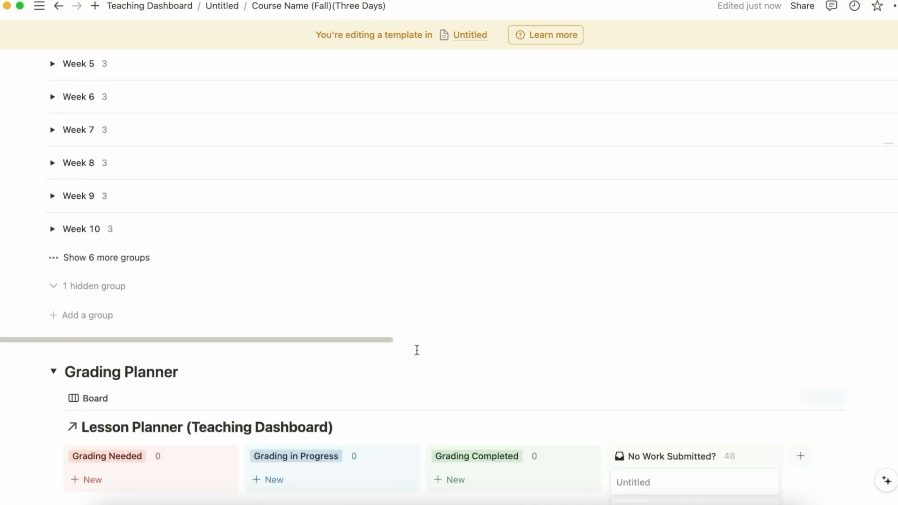
- Filter the Grading Planner board to entries whose Assignment Name is not empty
scroll(414, 351, down, 7)
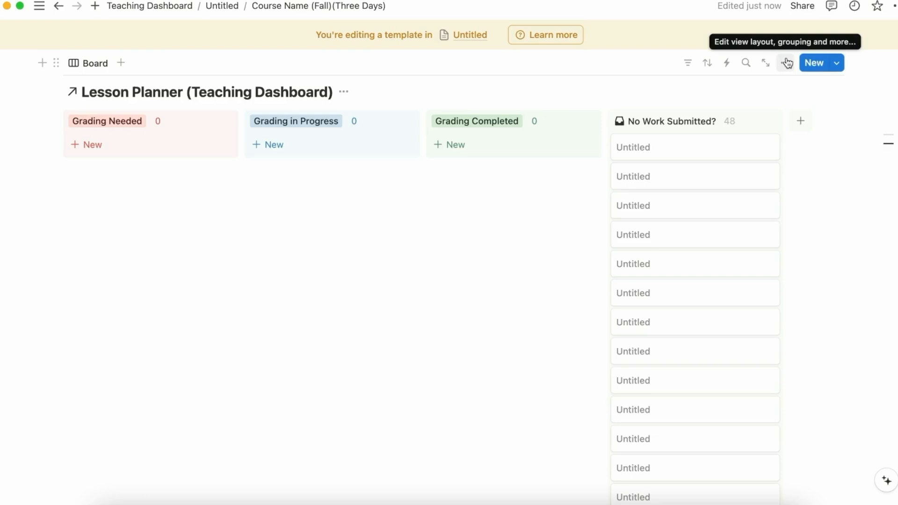
click(787, 62)
click(772, 203)
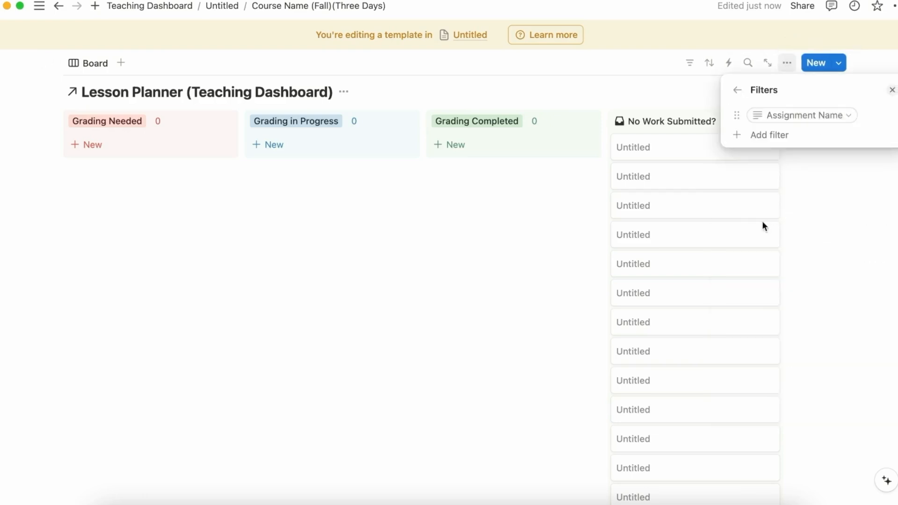
click(812, 117)
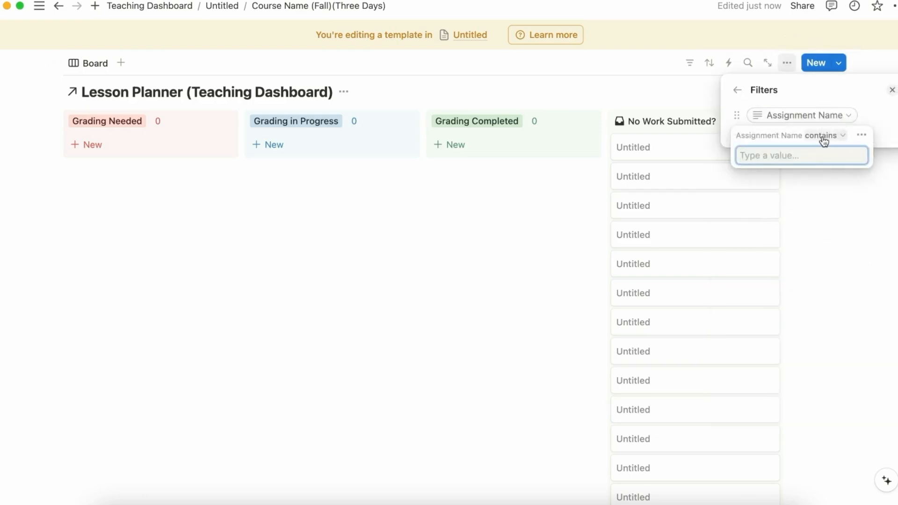
click(823, 136)
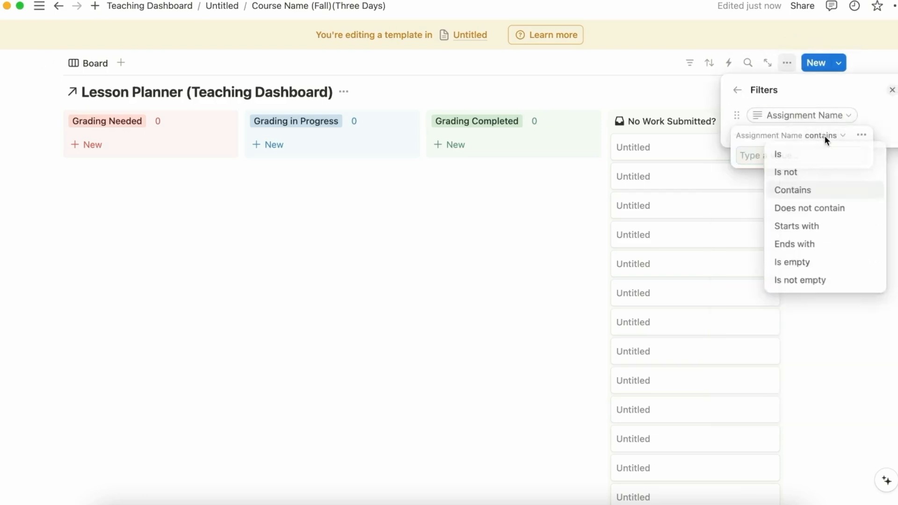
click(825, 281)
click(481, 420)
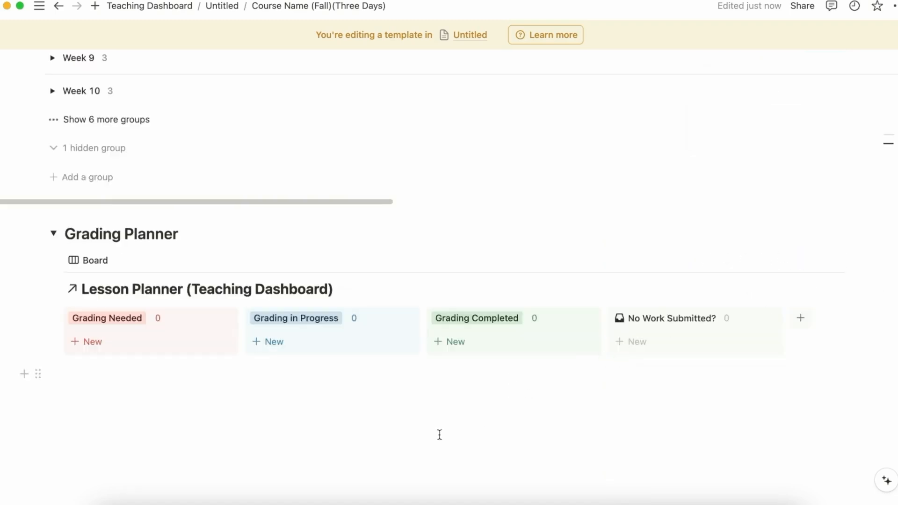
- Enter the Week 1 assignment names "Diagnostic Writing" for Day 1 and "Weekly Writing Assignment" for Day 2 in the Weekly view
scroll(395, 406, up, 10)
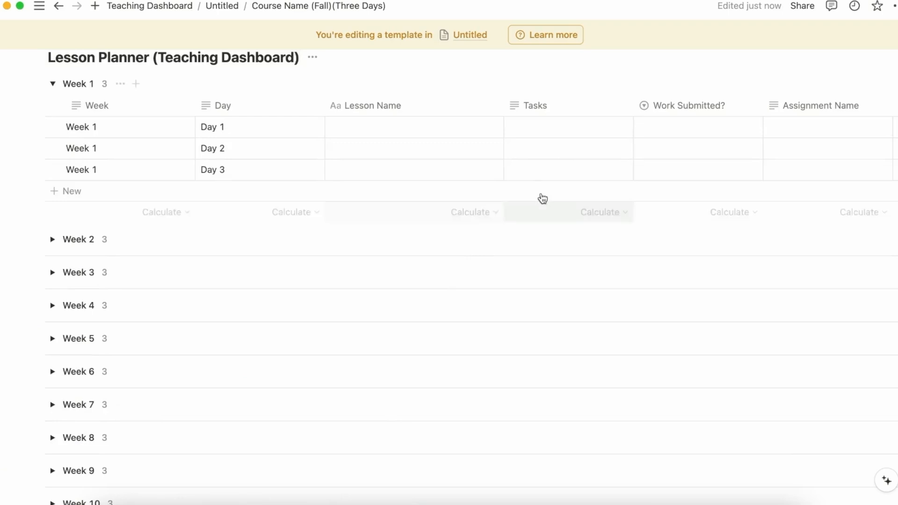
scroll(521, 144, right, 5)
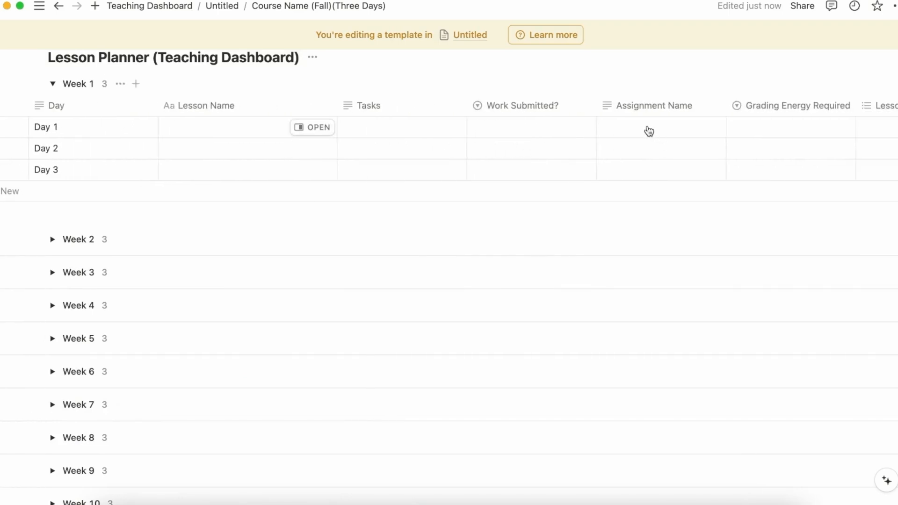
click(649, 131)
key(Escape)
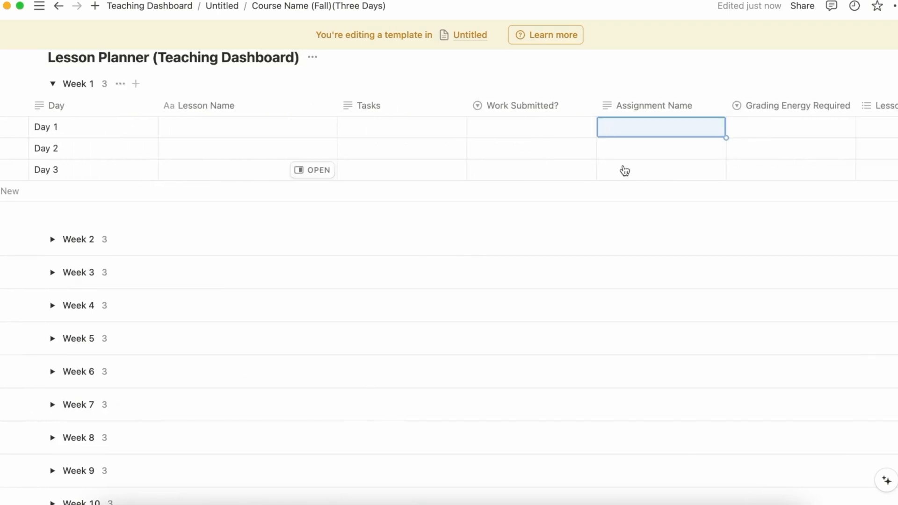
click(673, 134)
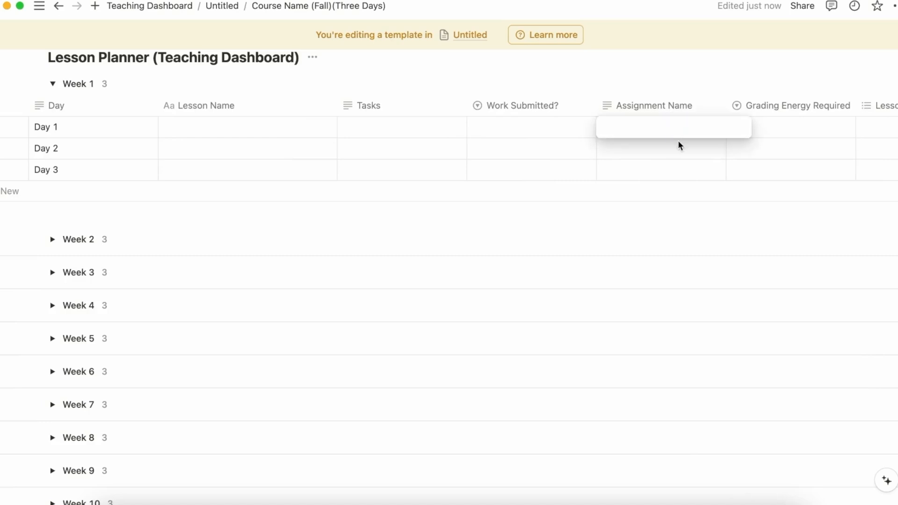
text(Diagnostic Writing)
key(Return)
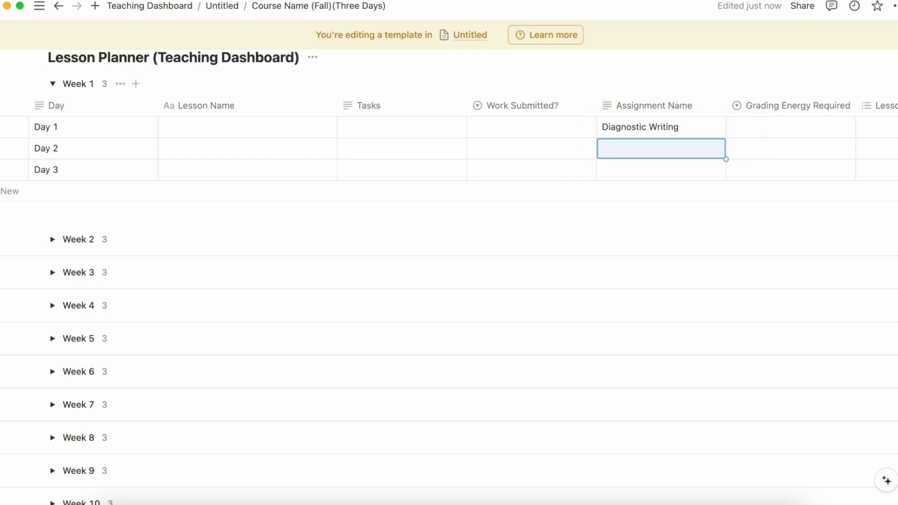
text(Weekly Writing)
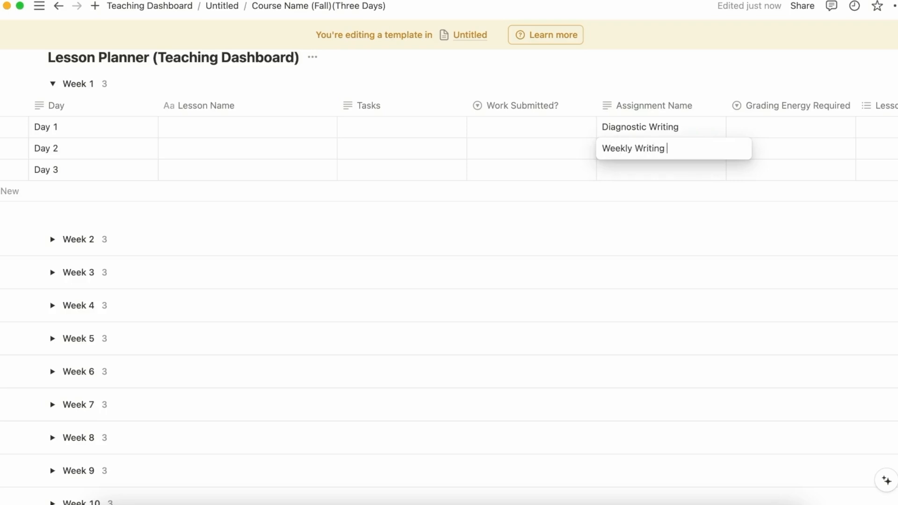
text( Assignment)
key(Return)
scroll(611, 316, down, 10)
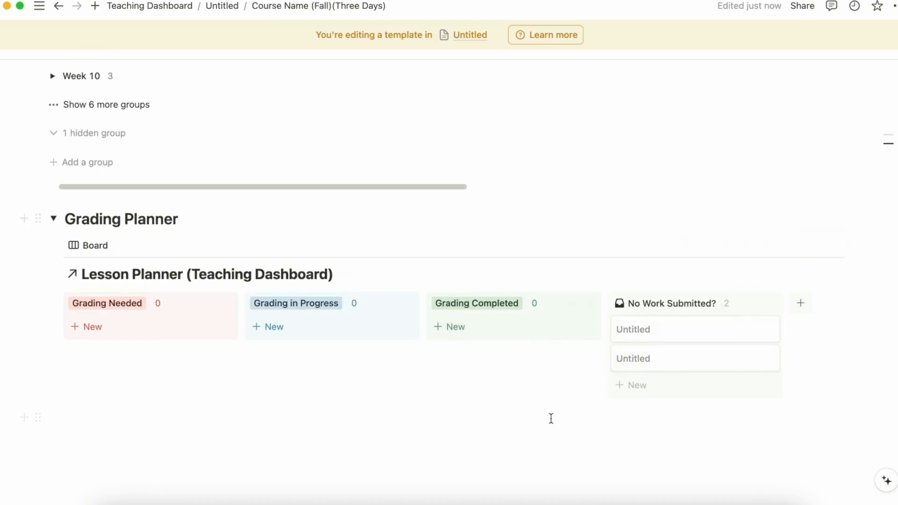
- Name the Week 1 lessons "Lesson 1" for Day 1 and "Lesson 2" for Day 2 in the Weekly view
scroll(551, 416, up, 9)
scroll(551, 401, up, 2)
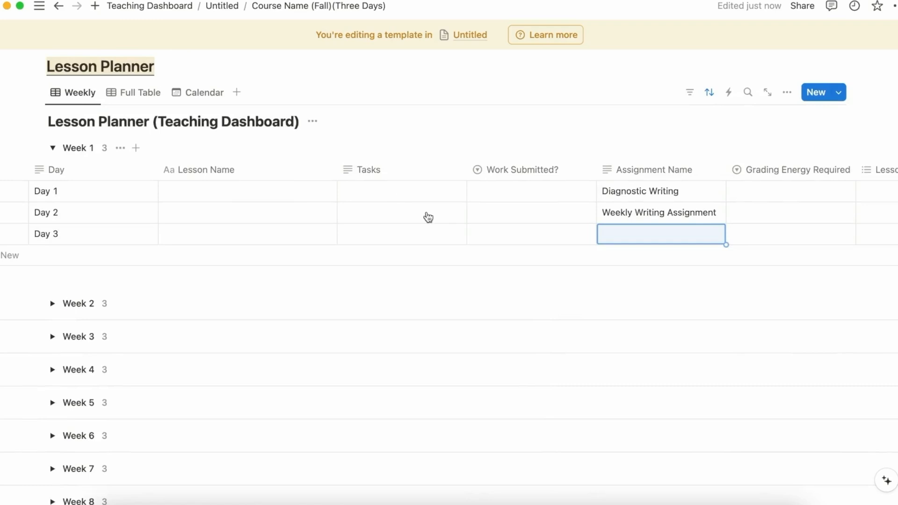
click(281, 190)
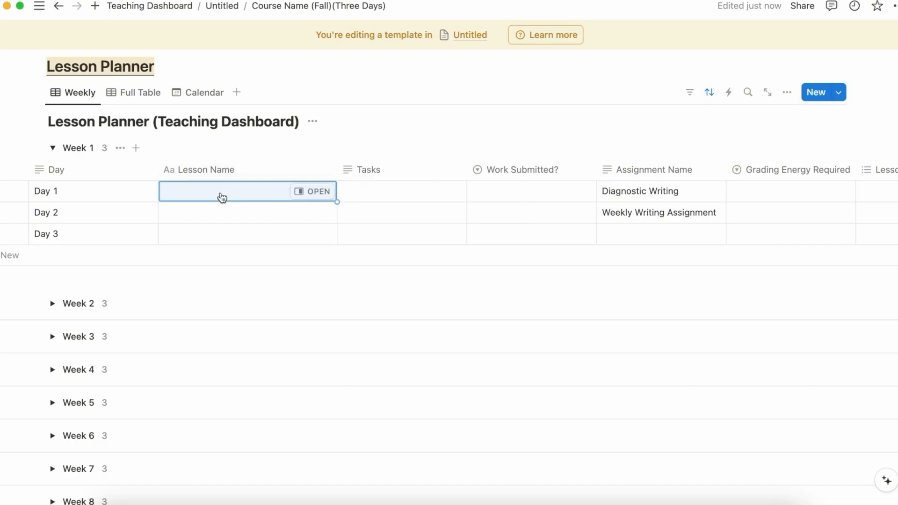
click(224, 197)
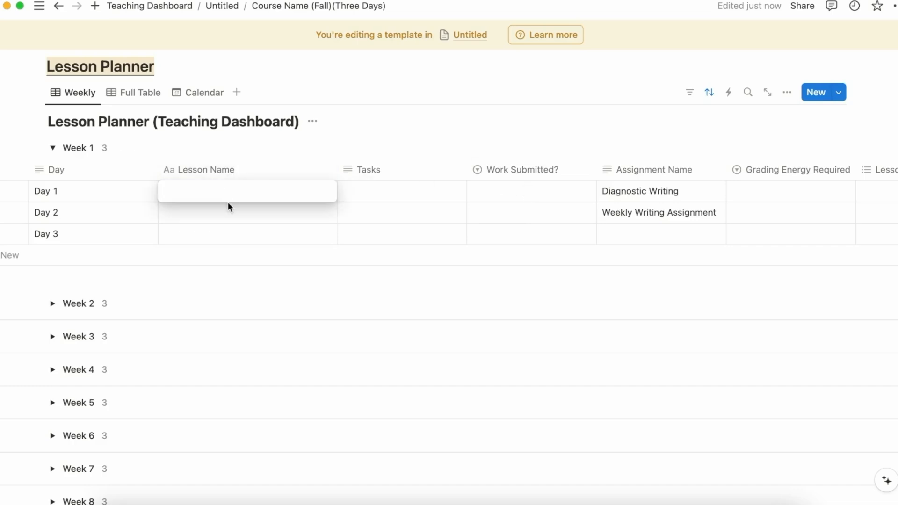
text(Lesson 1)
key(Return)
text(Les)
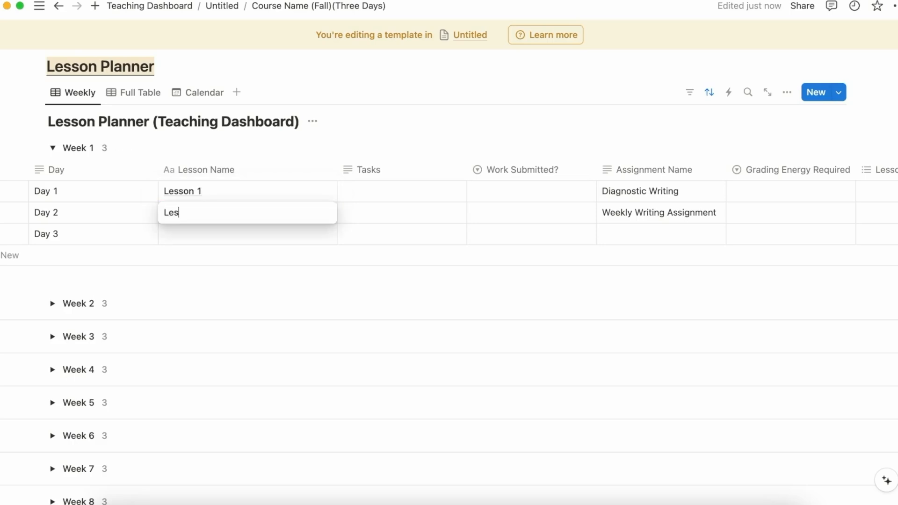
key(Return)
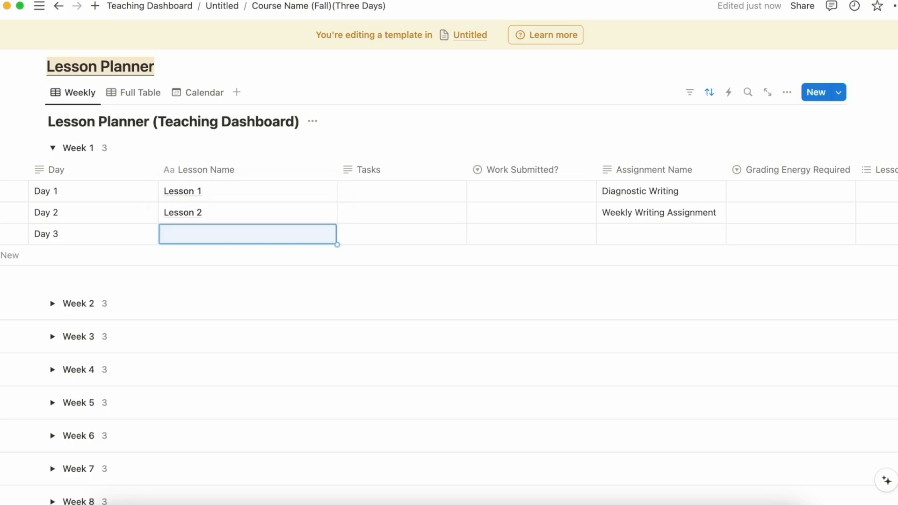
- Set Work Submitted? in Week 1 to Grading in Progress for Lesson 1 and Grading Needed for Lesson 2
click(495, 191)
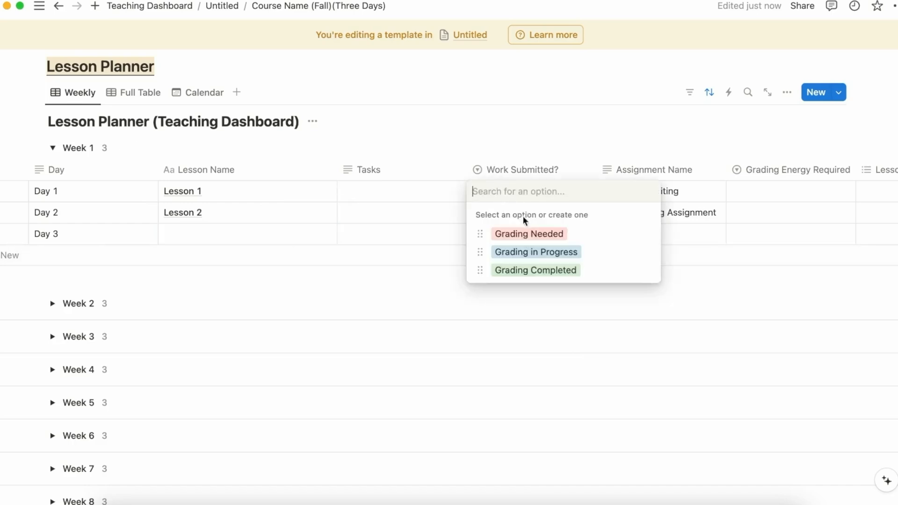
click(536, 251)
click(529, 211)
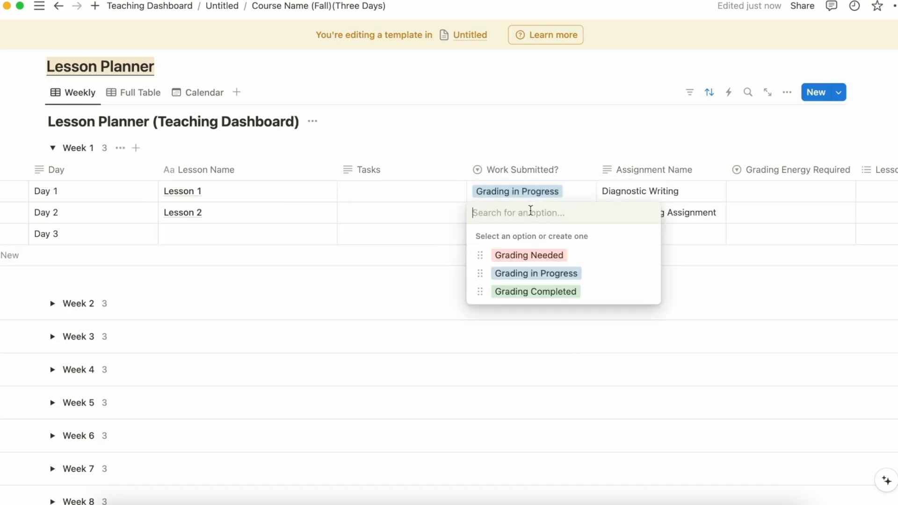
click(529, 255)
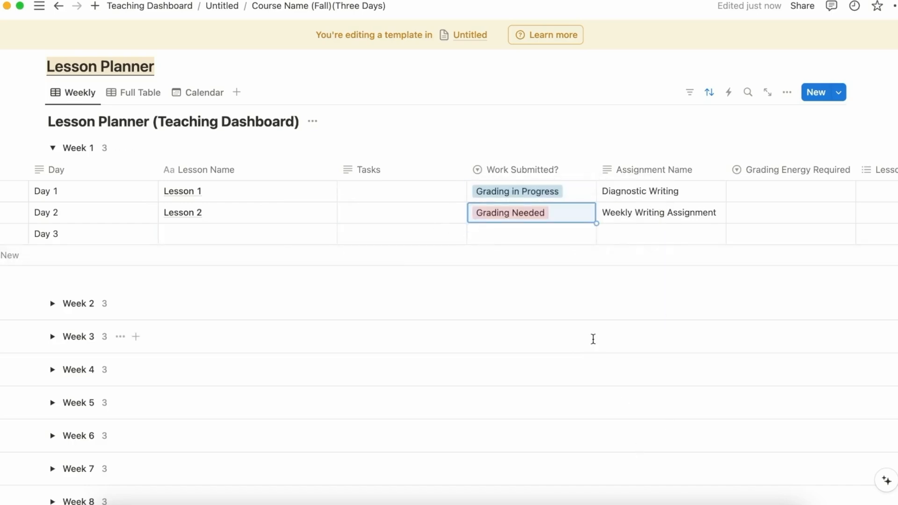
- Show the Assignment Name property on the Grading Planner board cards
scroll(580, 346, down, 10)
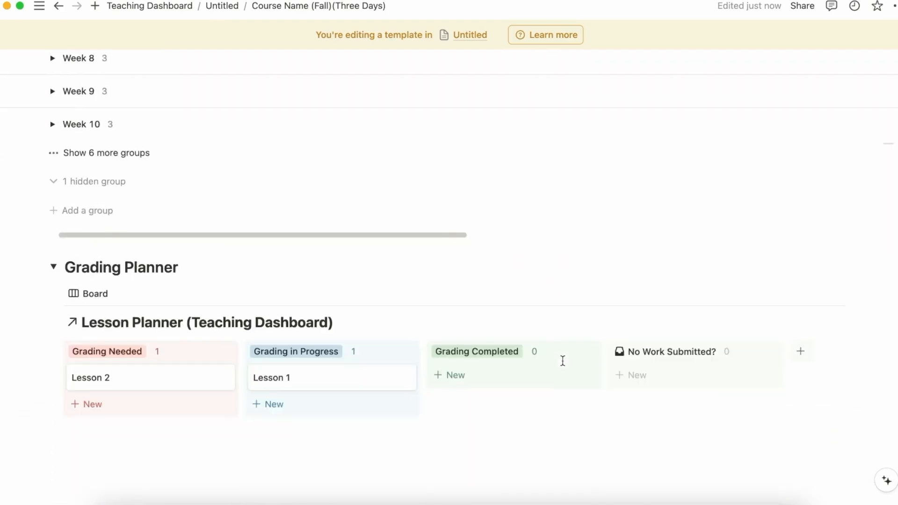
scroll(563, 360, down, 2)
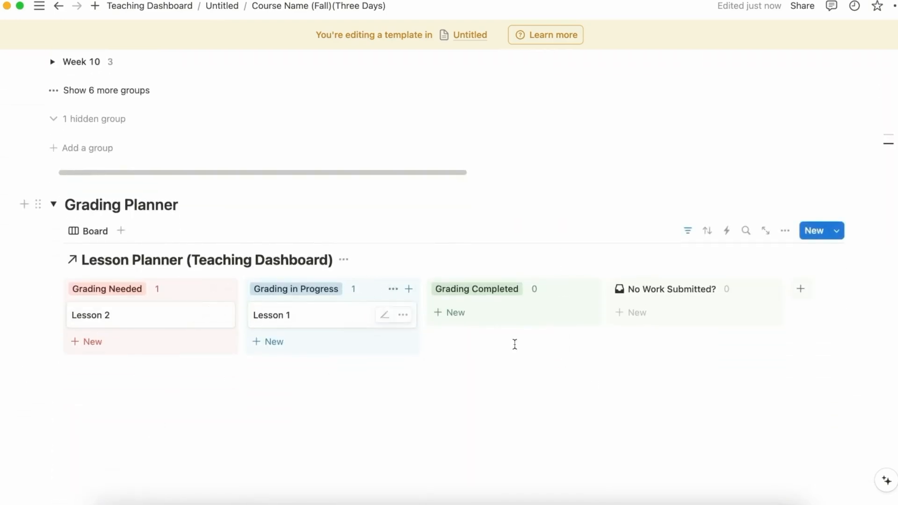
click(785, 231)
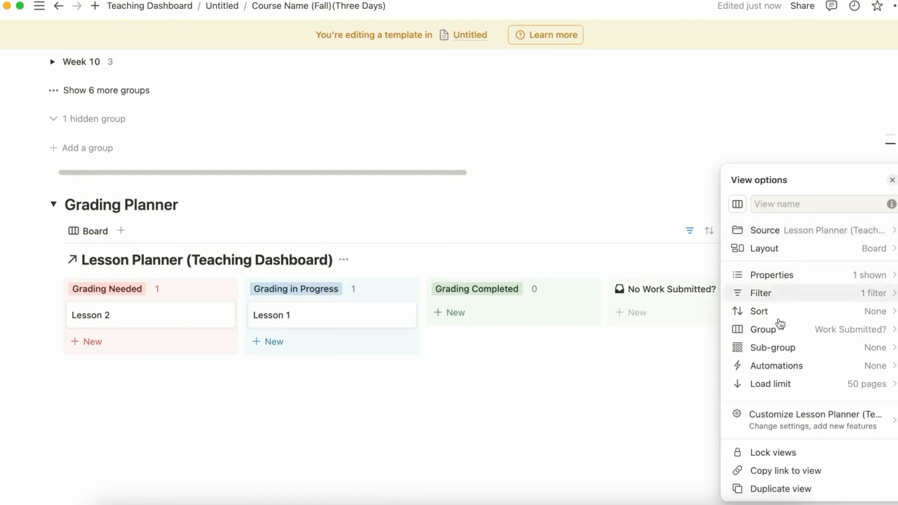
click(807, 277)
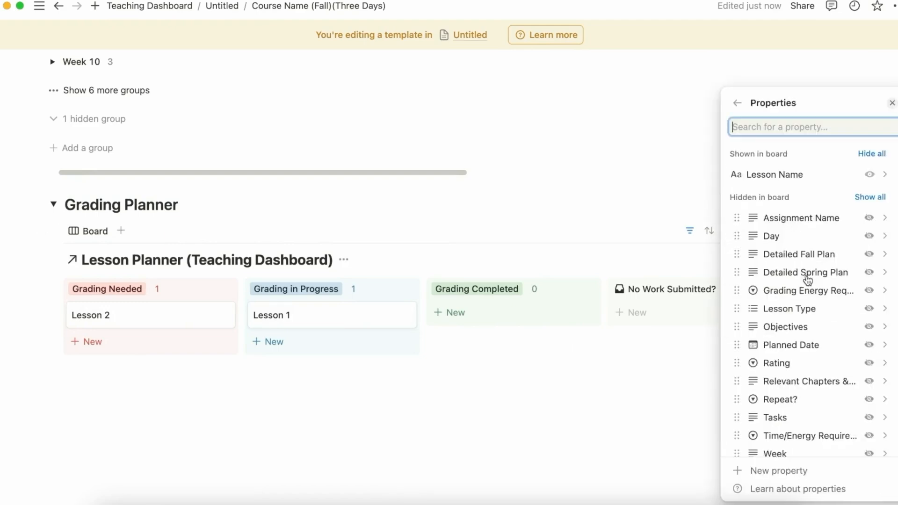
click(869, 217)
click(544, 363)
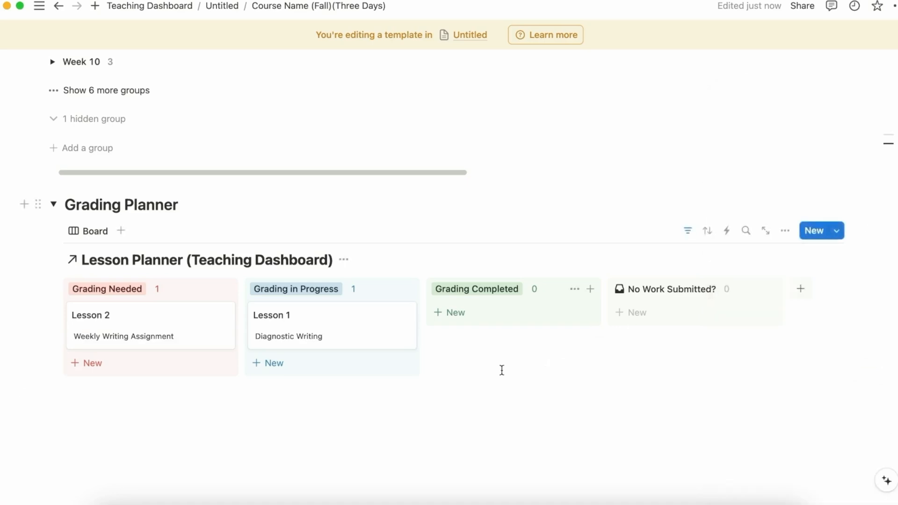
- Collapse and reopen the Grading Planner section, and move the Lesson 2 card to the Grading Completed column
scroll(409, 447, down, 1)
scroll(410, 422, up, 3)
scroll(411, 422, down, 3)
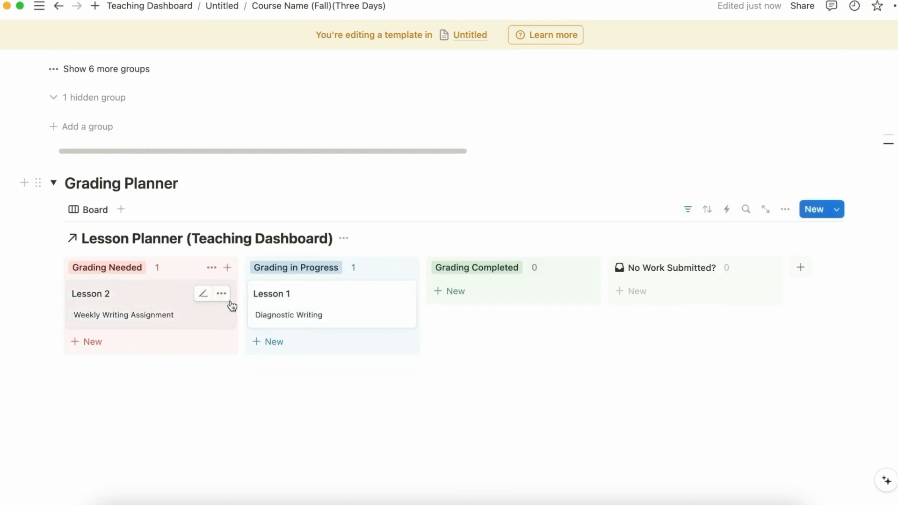
click(53, 182)
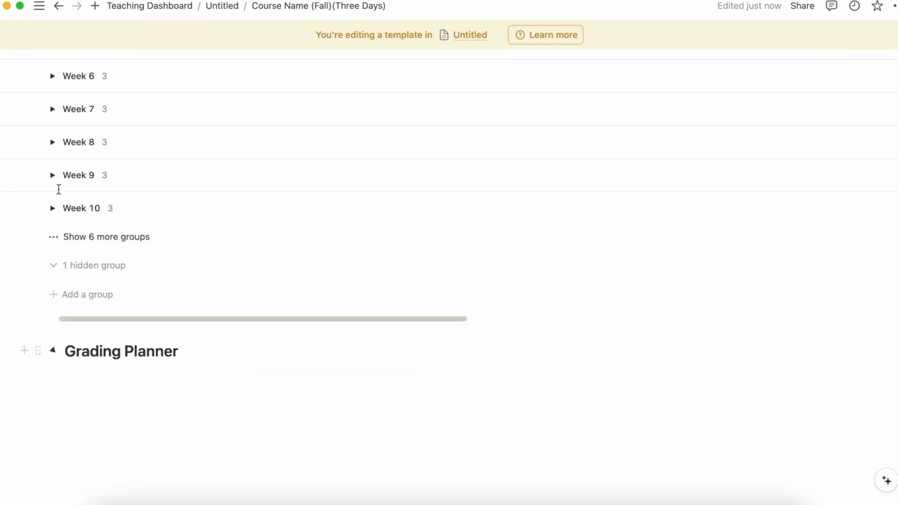
click(53, 350)
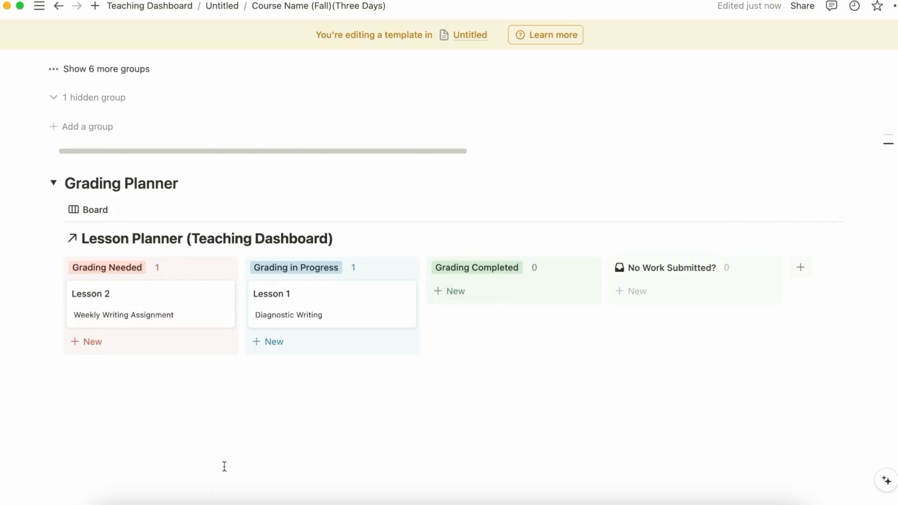
drag(128, 306, 519, 294)
- Insert a table view linked to the Lesson Planner (Teaching Dashboard) database below the Grading Planner board
click(274, 409)
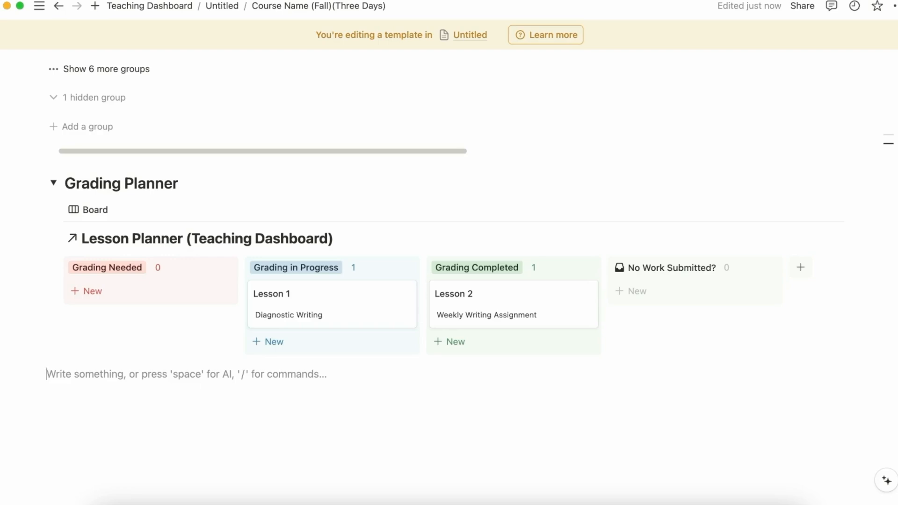
text(/tabl)
click(176, 269)
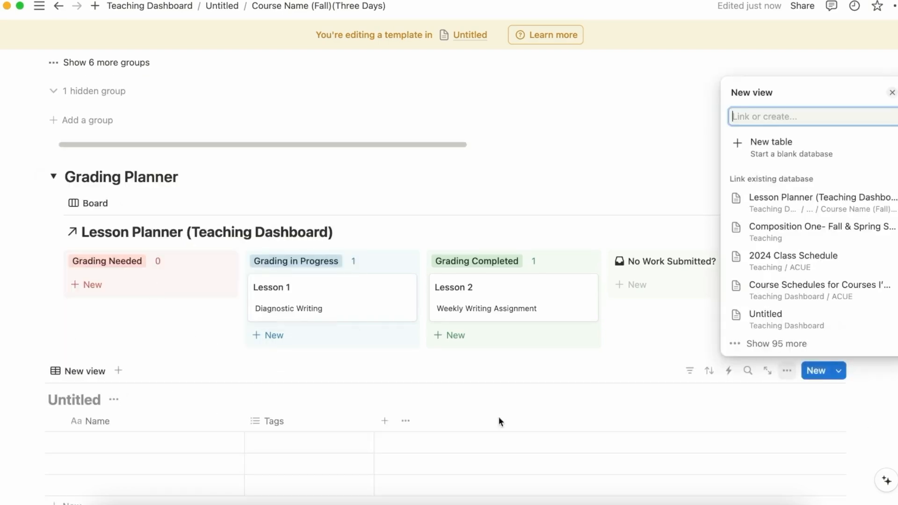
click(795, 203)
click(795, 263)
- Hide the Week, Day and Tasks columns in the new table and place Assignment Name directly after Lesson Name
scroll(394, 439, down, 4)
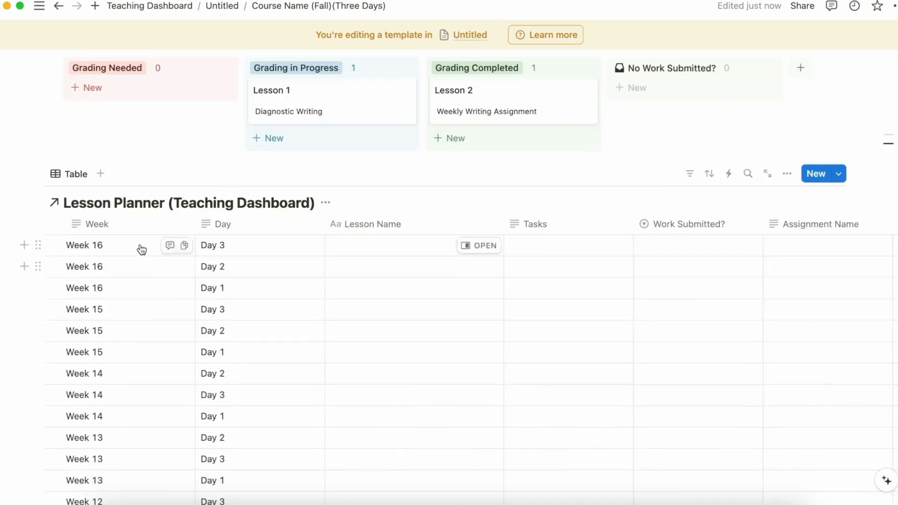
click(96, 224)
click(117, 378)
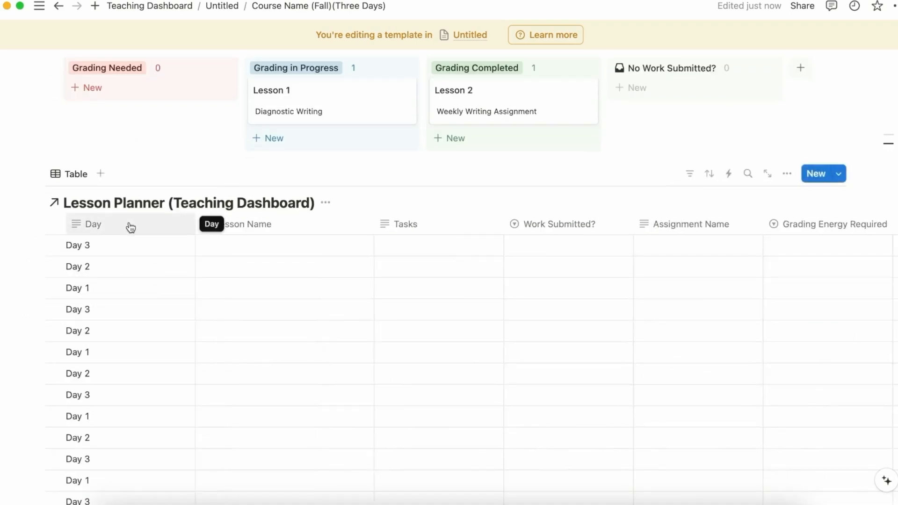
click(131, 227)
click(146, 380)
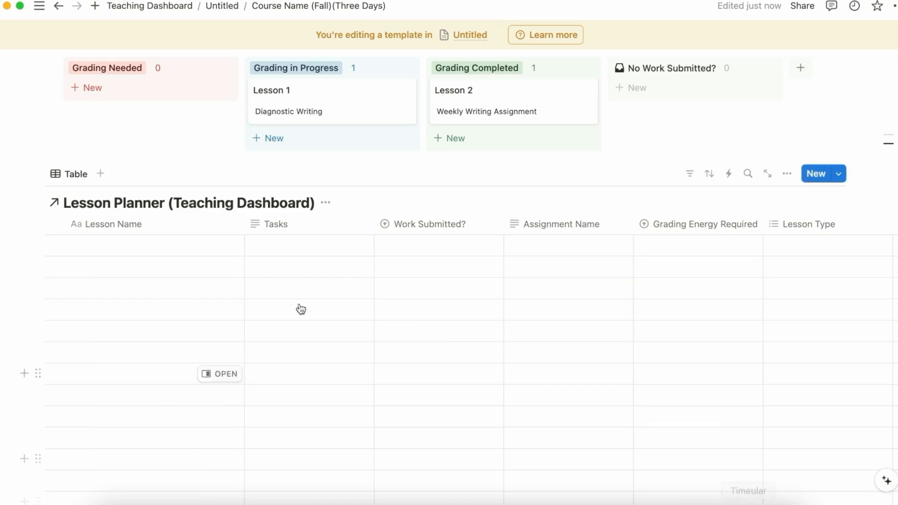
click(340, 225)
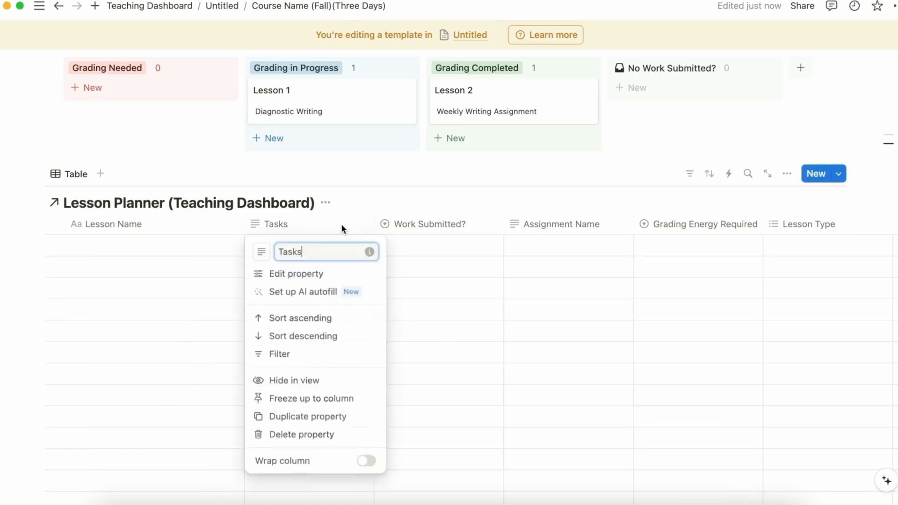
click(312, 380)
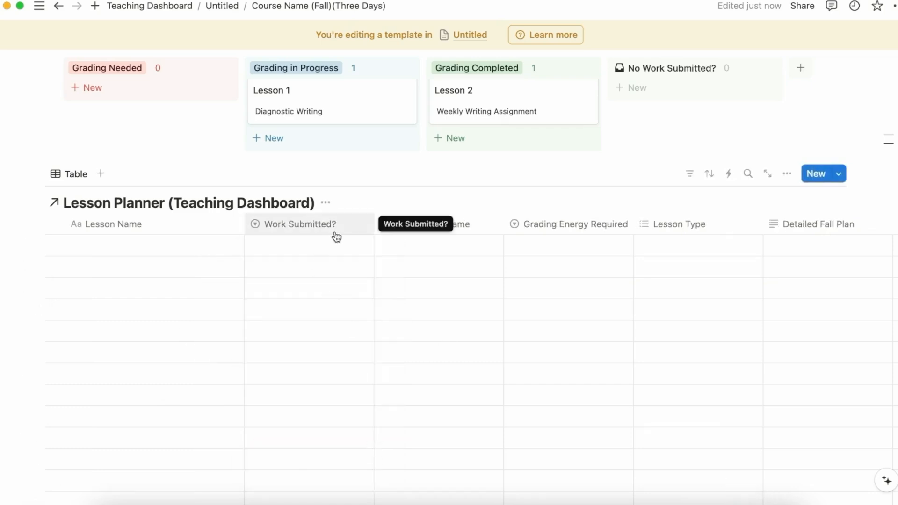
drag(421, 229, 368, 243)
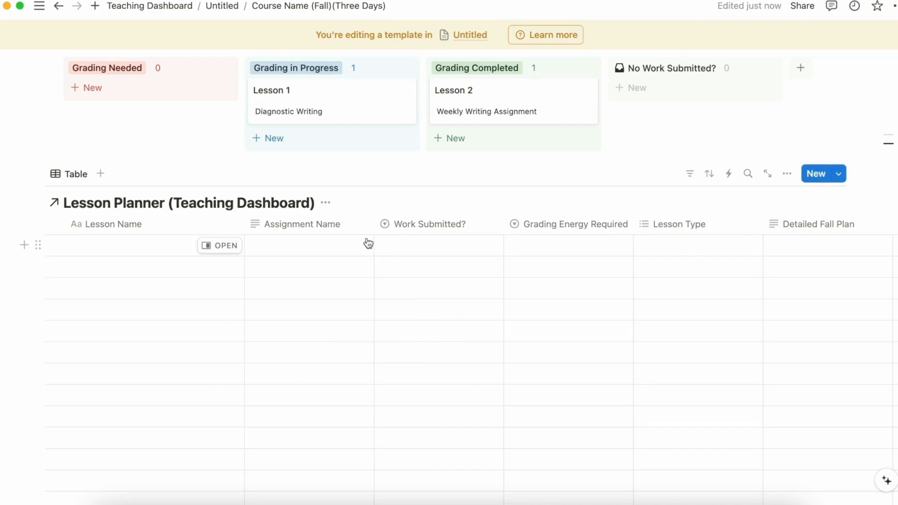
- Hide the Lesson Type and Detailed Fall Plan columns, and move Planned Date directly after Assignment Name
click(698, 228)
click(701, 382)
click(715, 226)
click(714, 380)
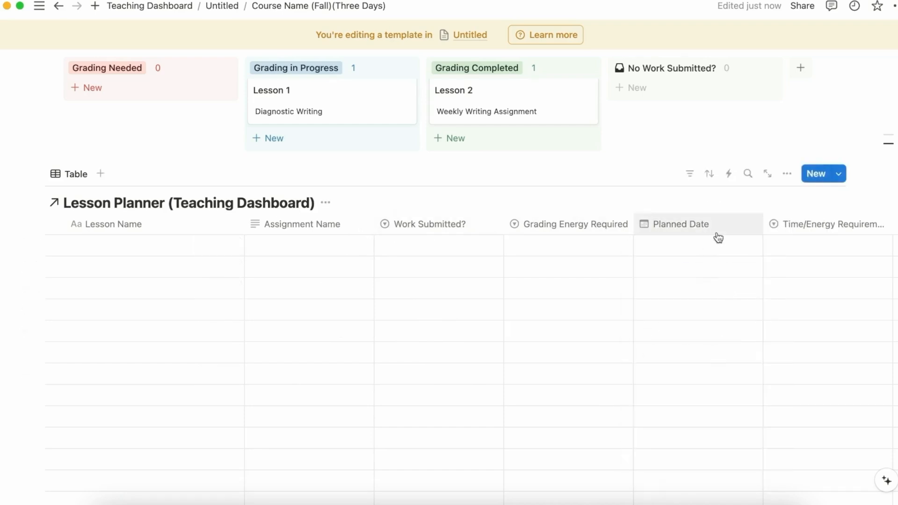
drag(718, 236, 507, 255)
- Hide every column after Grading Energy Required, including Repeat?, Rating, Objectives and the Time/Energy column
scroll(508, 255, right, 2)
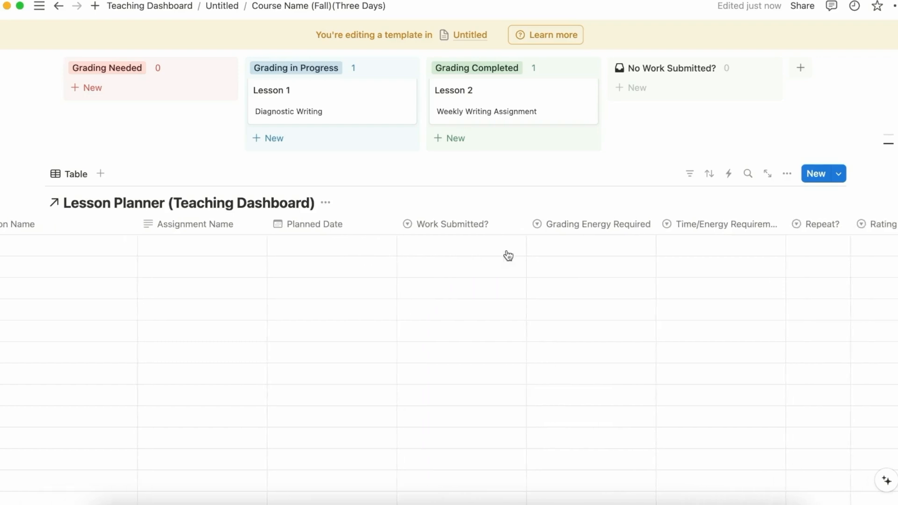
scroll(508, 255, right, 2)
click(699, 224)
click(713, 381)
click(695, 224)
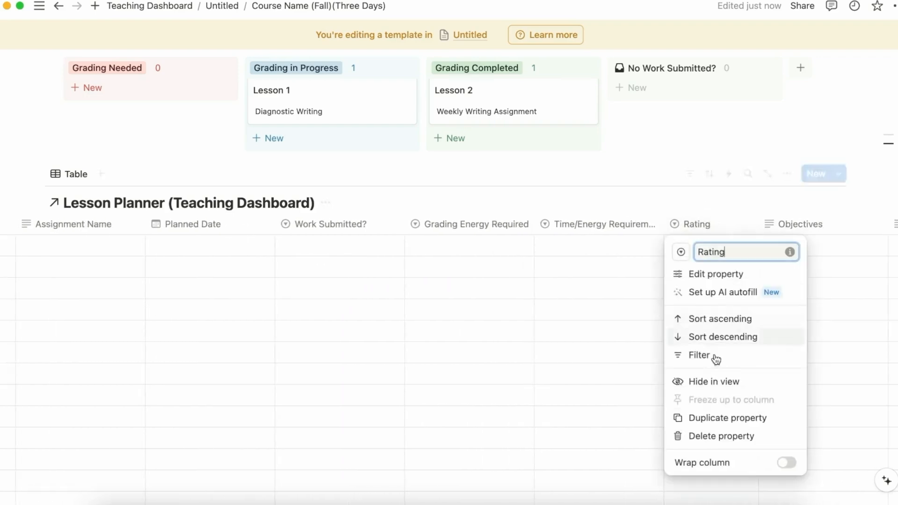
click(720, 381)
click(725, 224)
click(729, 381)
click(760, 225)
click(737, 381)
scroll(674, 247, right, 1)
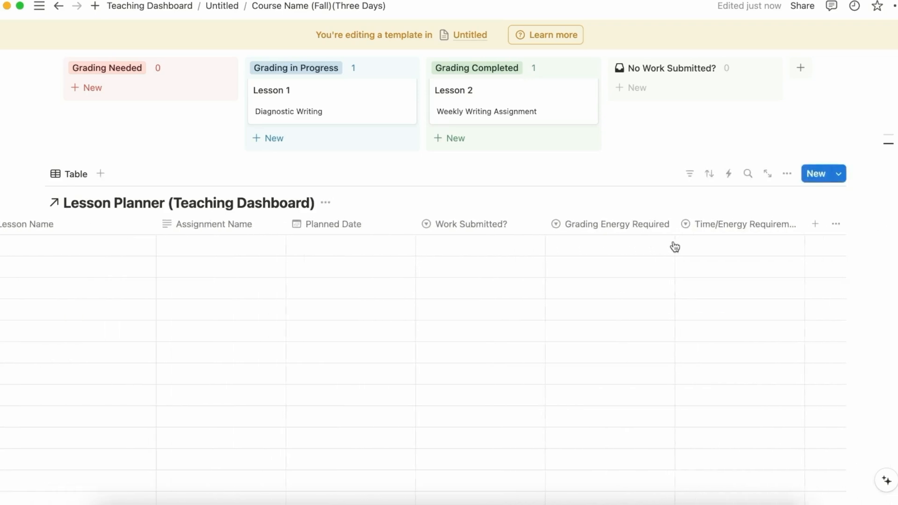
click(738, 229)
click(697, 382)
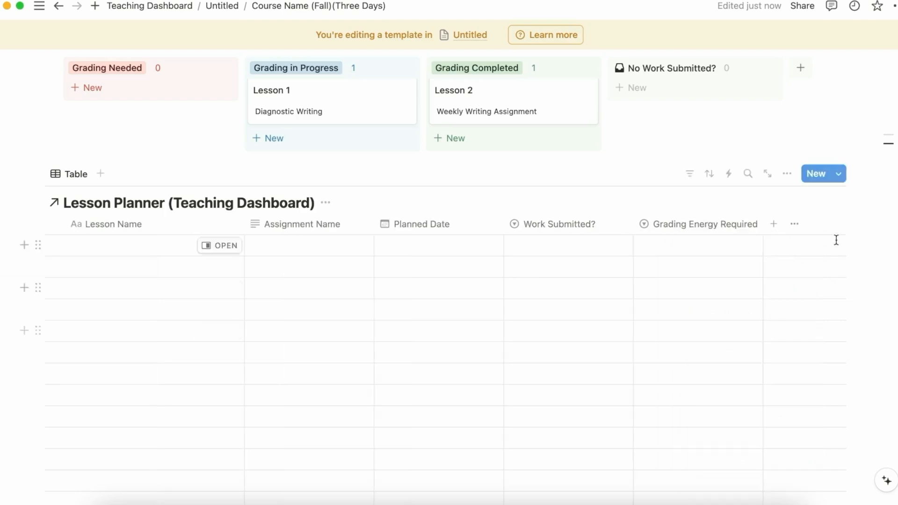
- Add a formula property to the new Lesson Planner table
click(772, 224)
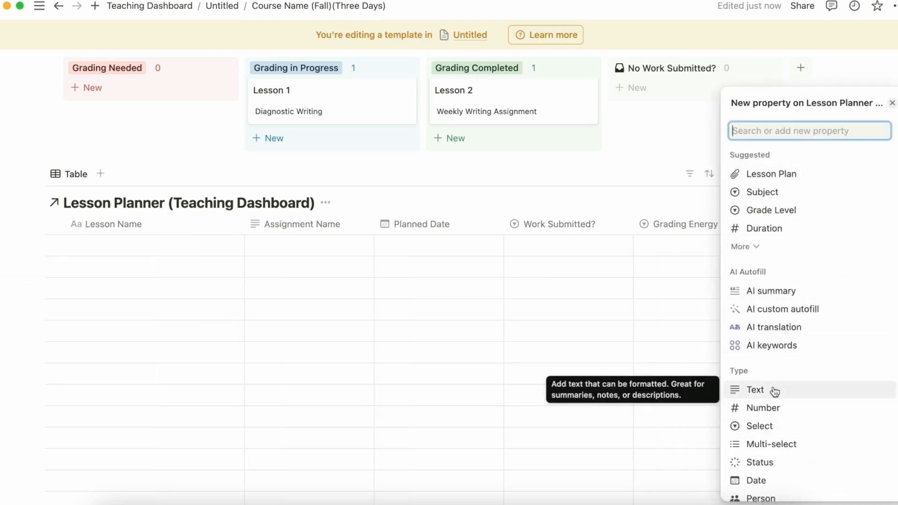
key(Escape)
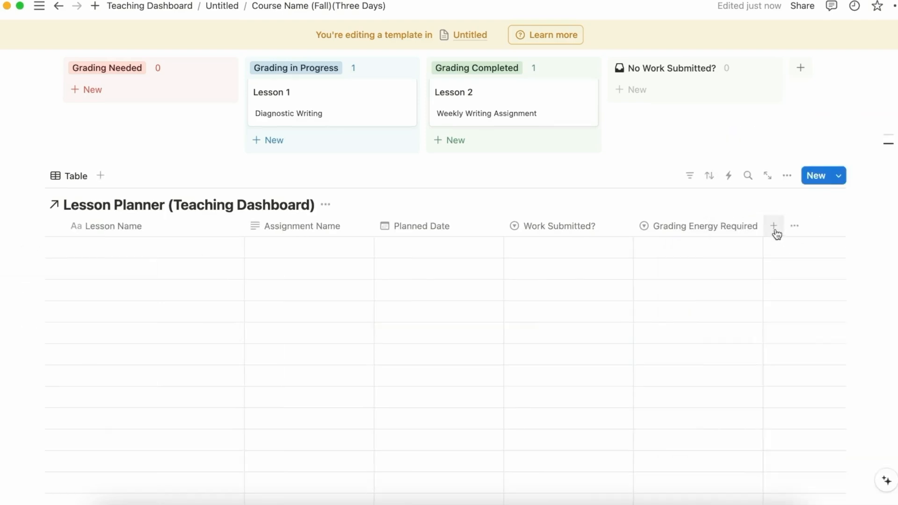
click(774, 226)
scroll(790, 441, down, 3)
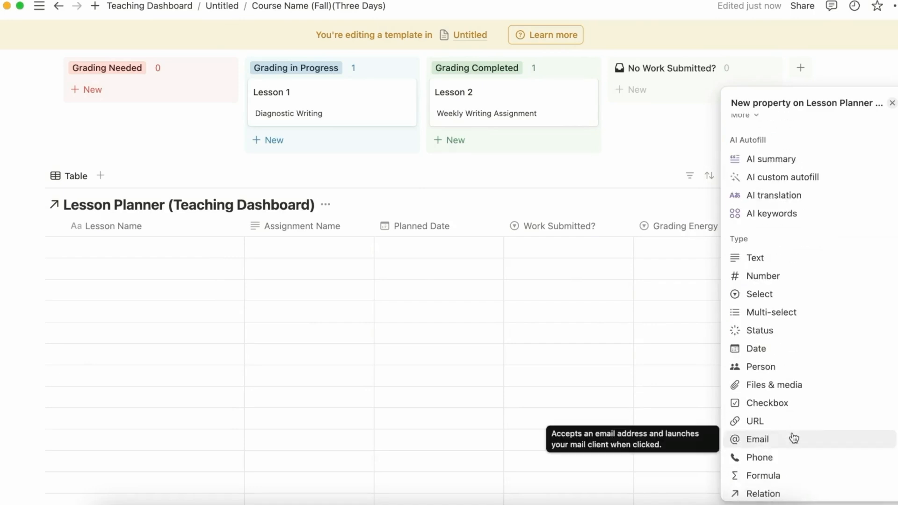
click(772, 475)
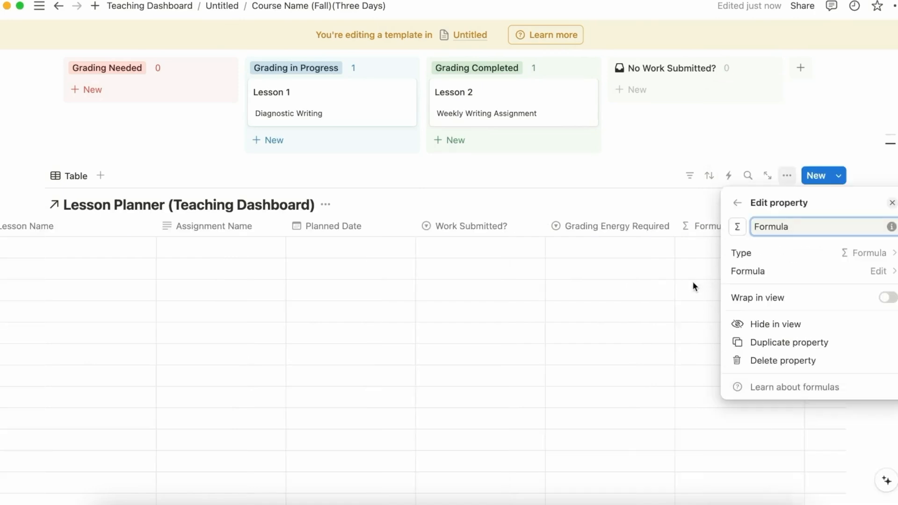
click(693, 283)
- Rename the formula property to "Due?" and place it between Planned Date and Work Submitted?
click(749, 226)
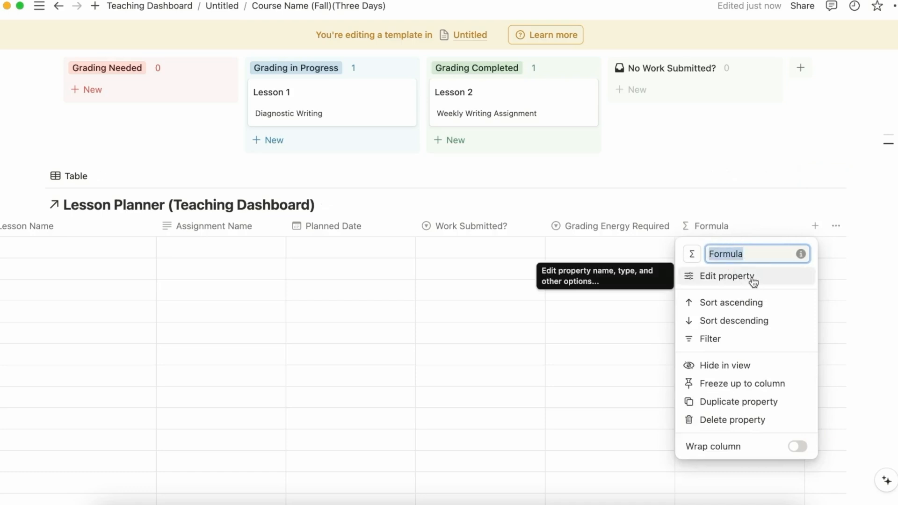
text(D)
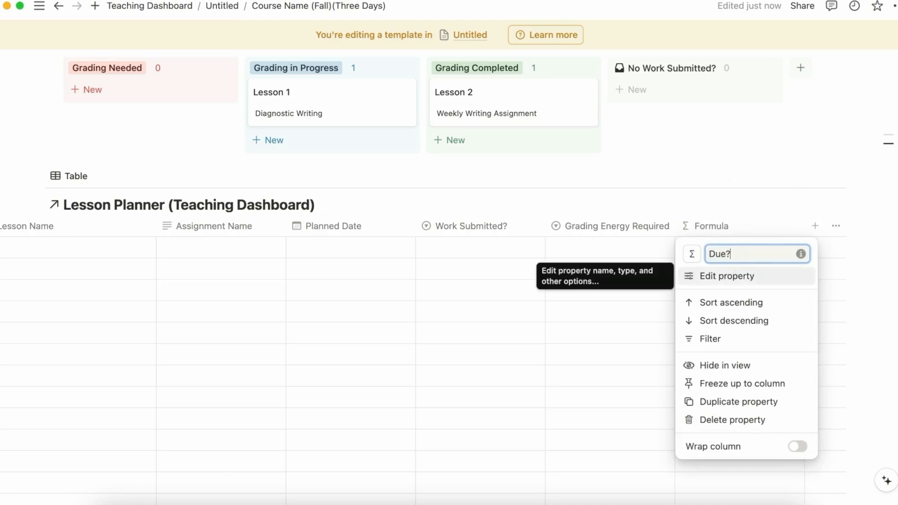
click(748, 206)
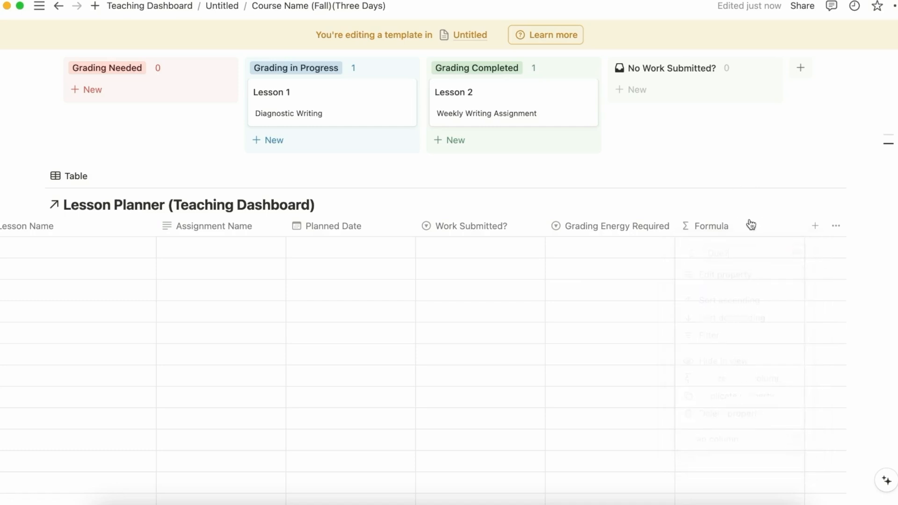
drag(749, 228, 258, 232)
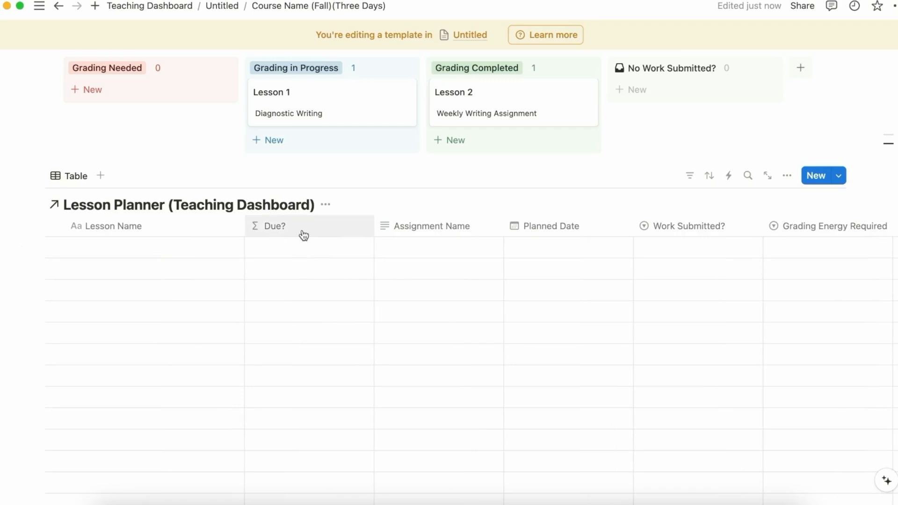
drag(300, 234, 511, 236)
- Add a date property named "Due Date" to the Lesson Planner table and place it between Due? and Work Submitted?
scroll(537, 279, right, 3)
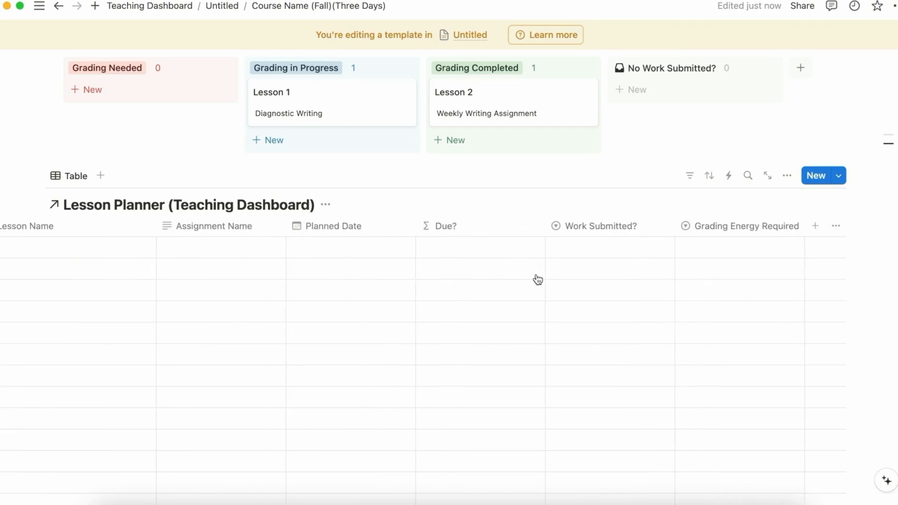
click(815, 229)
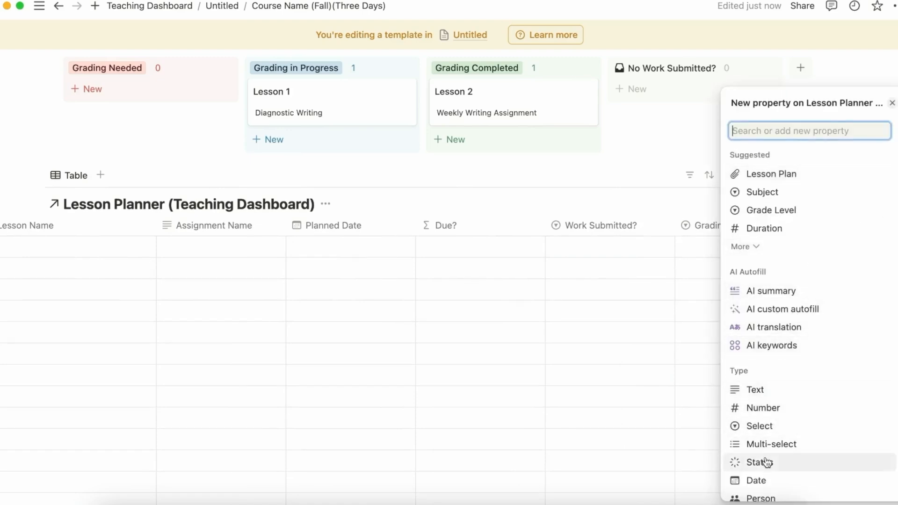
click(756, 482)
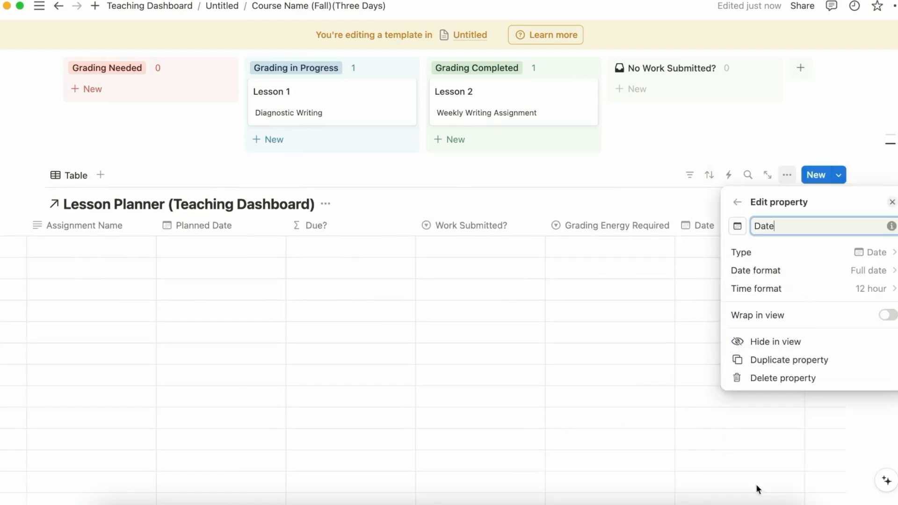
double_click(799, 225)
text(Duy)
click(698, 183)
drag(748, 231, 485, 238)
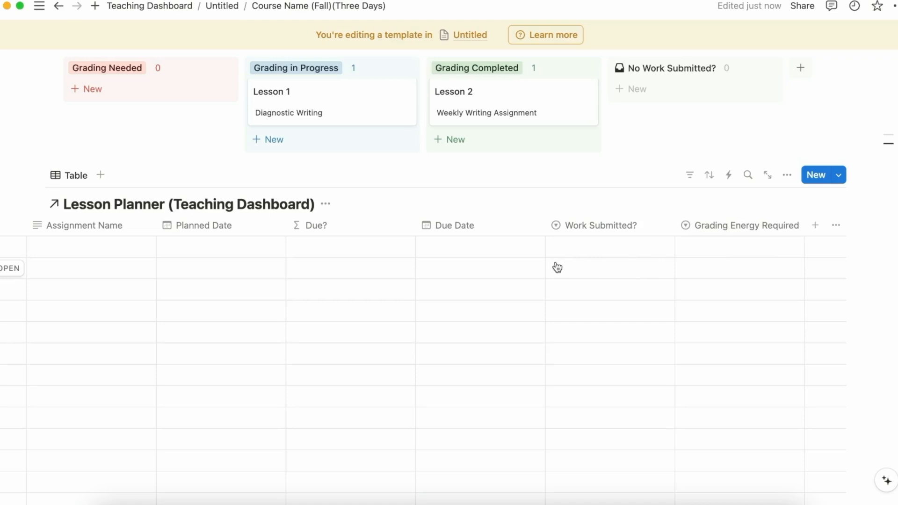
- Sort the Lesson Planner table by Work Submitted? in ascending order
scroll(545, 272, left, 5)
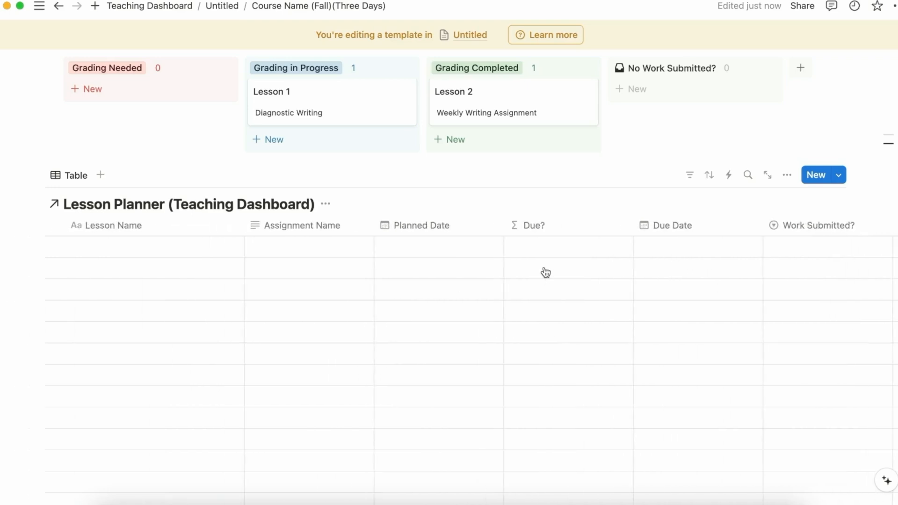
scroll(545, 272, right, 5)
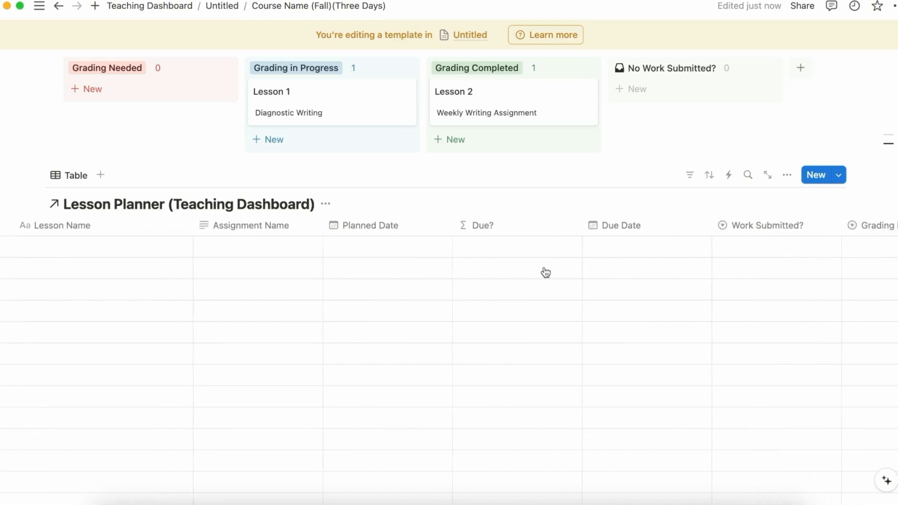
click(792, 182)
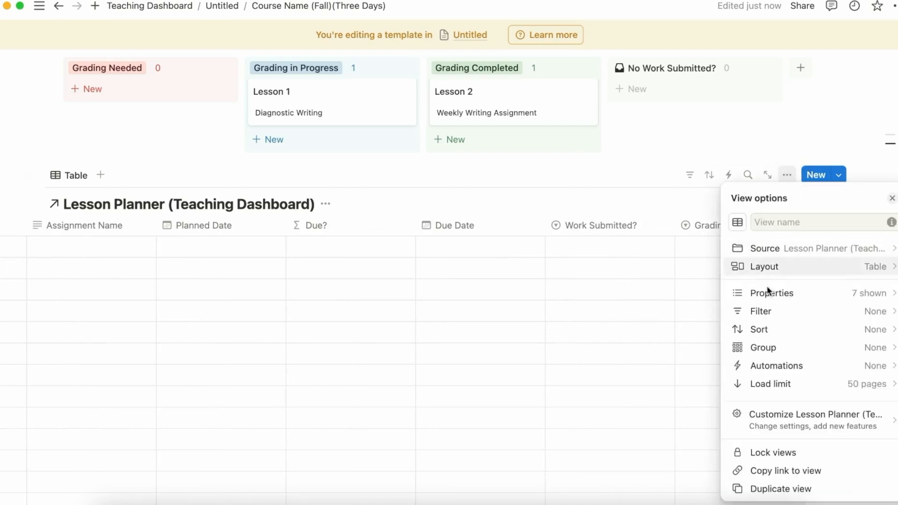
click(628, 304)
scroll(629, 304, left, 5)
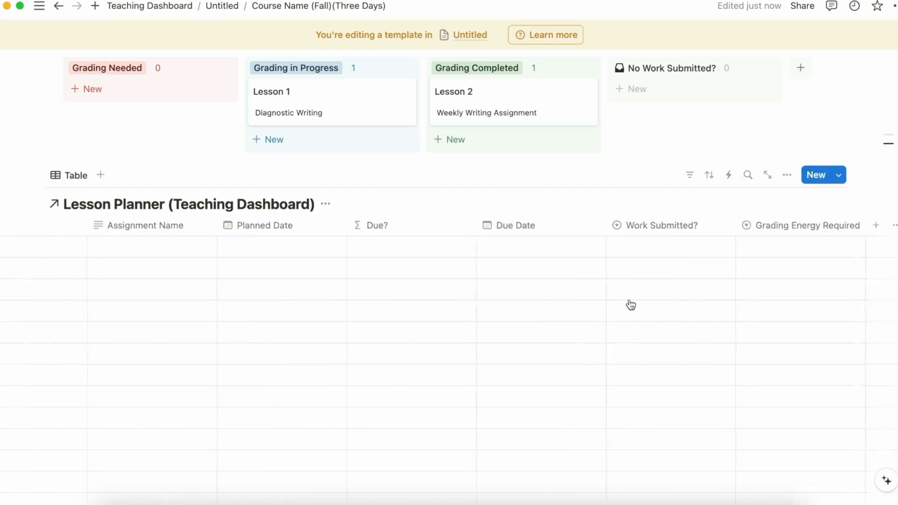
scroll(631, 304, down, 5)
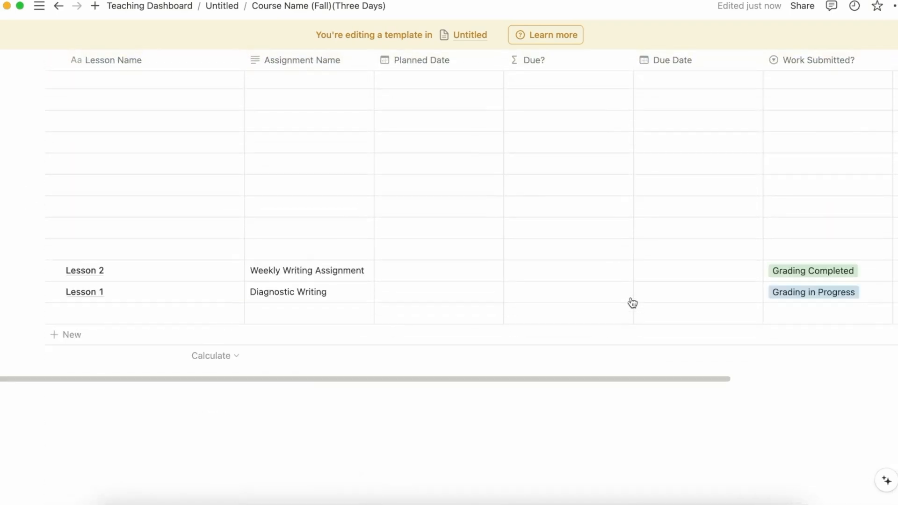
scroll(633, 303, up, 5)
scroll(621, 248, right, 2)
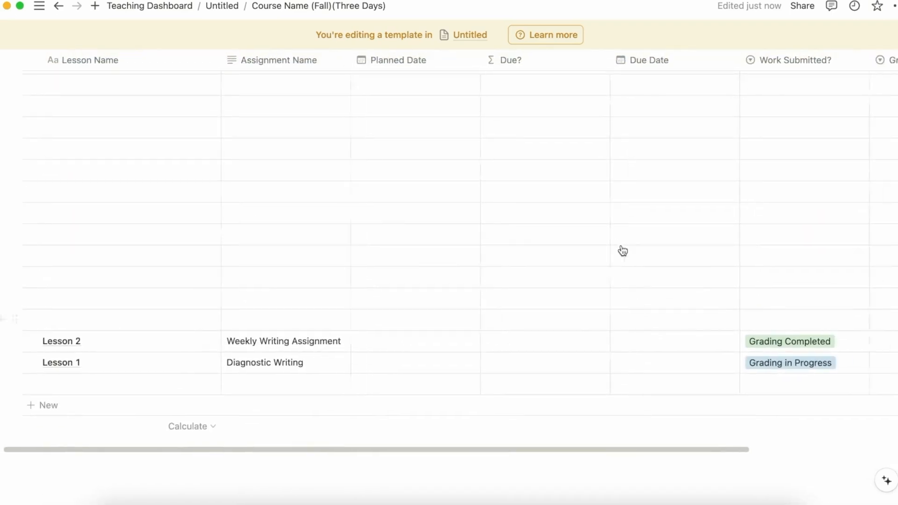
scroll(647, 215, up, 3)
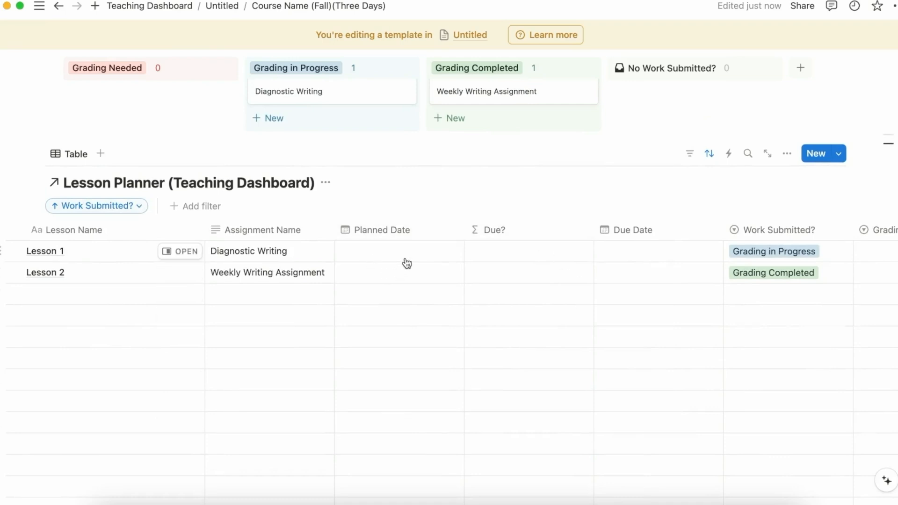
- Set the Planned Date of Lesson 1 to August 19, 2024 and of Lesson 2 to August 21, 2024
click(406, 283)
click(359, 294)
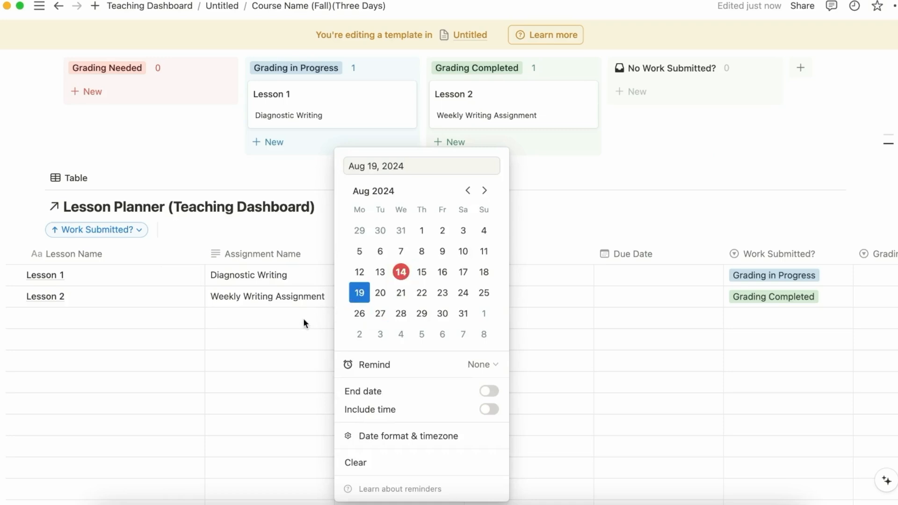
click(302, 322)
click(387, 300)
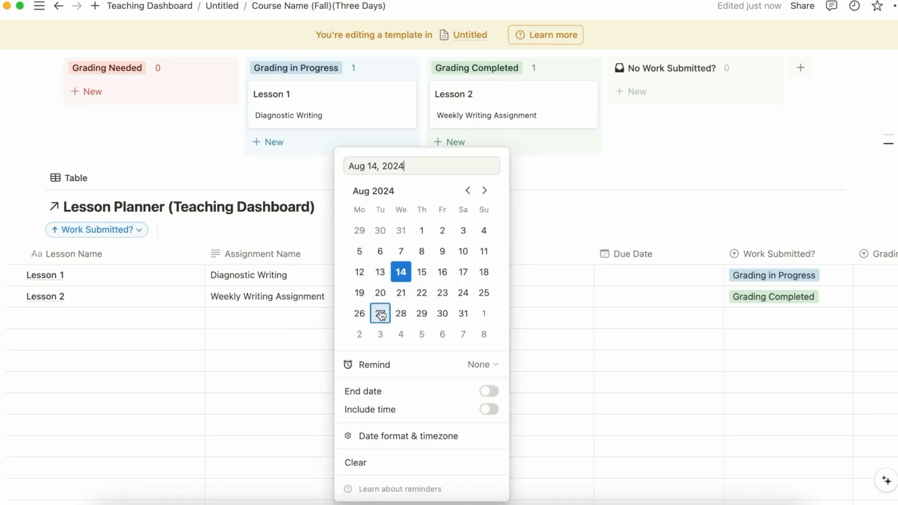
click(401, 292)
click(316, 373)
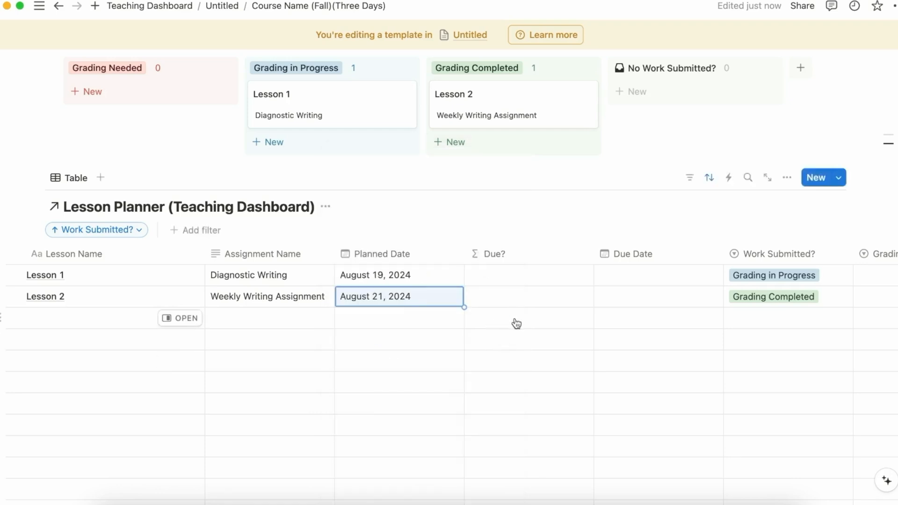
- Give the Due? property a formula returning "N/A", "Due today", "Due in … days" or "Overdue by … days" based on Due Date
click(579, 292)
click(534, 255)
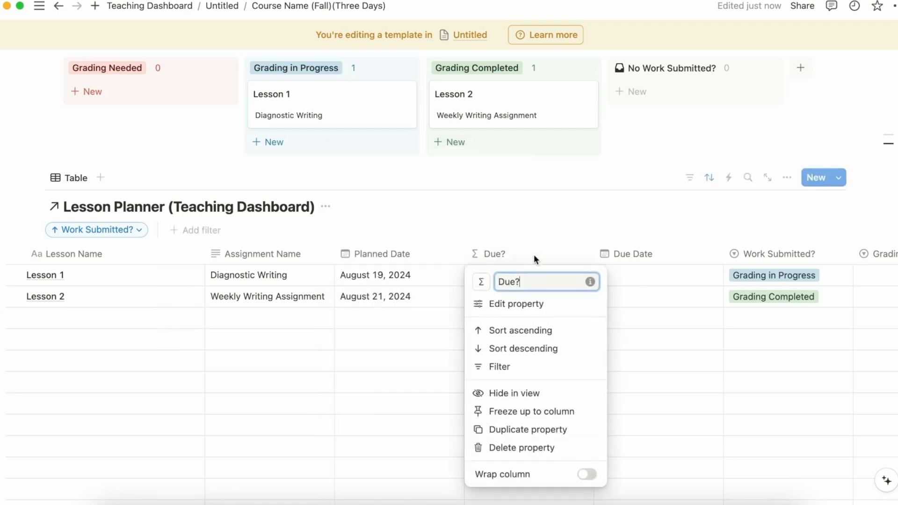
click(509, 305)
click(779, 161)
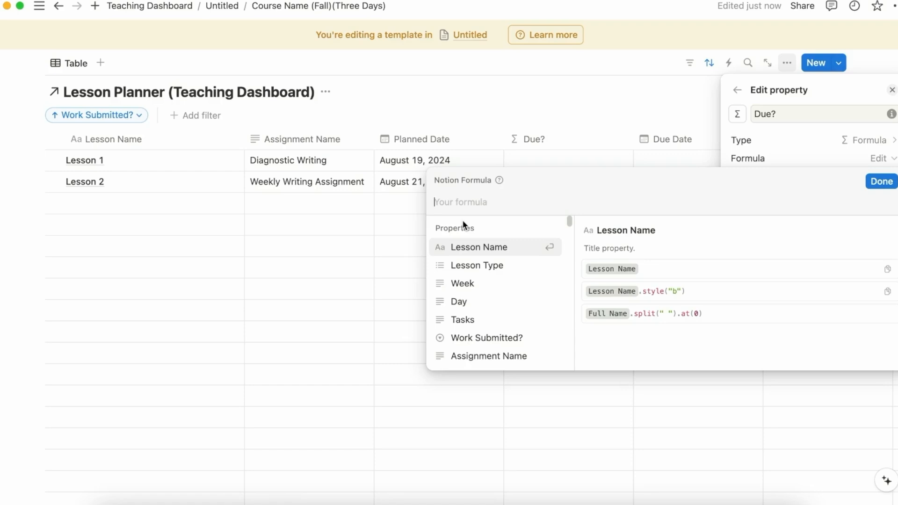
text(if(empty(Due Date), "N/A", if(dateBetween(now(), Due Date, "days") == 0, "Due today", if(dateBetween(now(), Due Date, "days") < 0, "Due in " + format(abs(dateBetween(now(), Due Date, "days")) + 1) + " days", "Overdue by " + format(abs(dateBetween(now(), Due Date, "days"))) + " days"))))
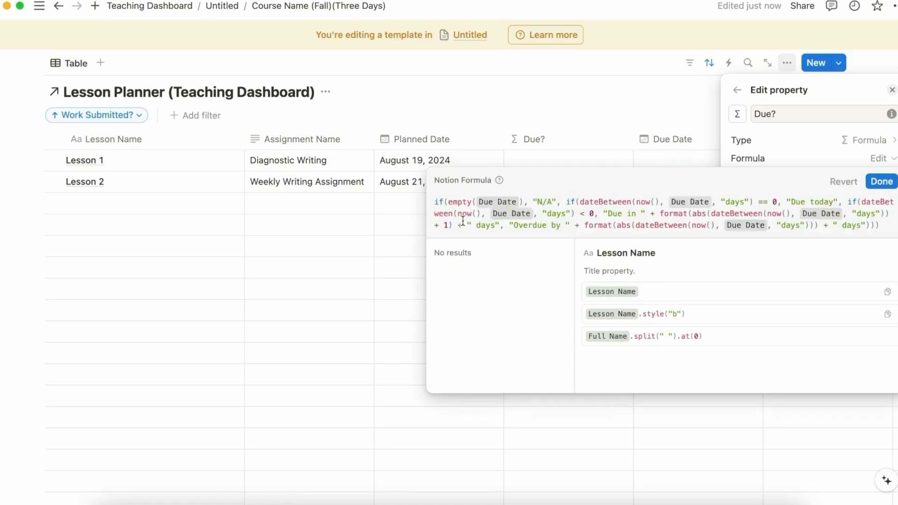
click(879, 186)
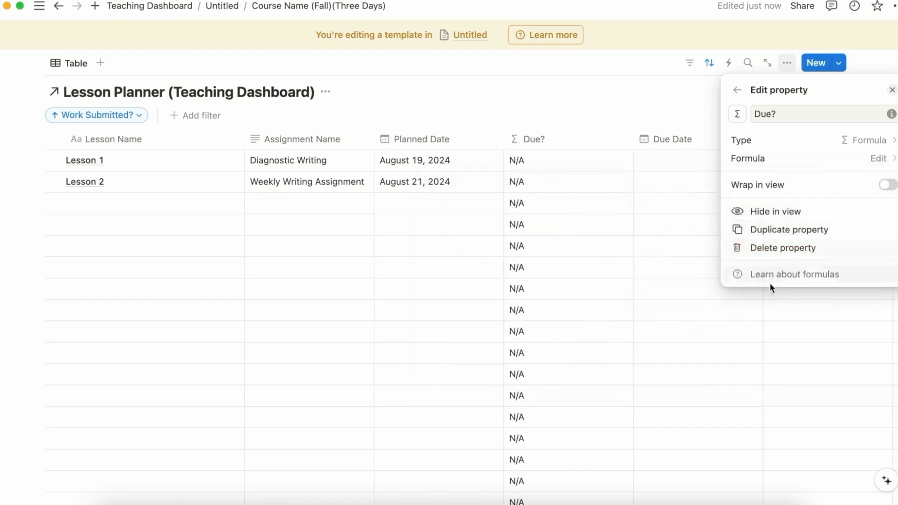
click(770, 286)
- Narrow the Due? column in the Lesson Planner table
scroll(545, 439, down, 1)
scroll(545, 440, down, 5)
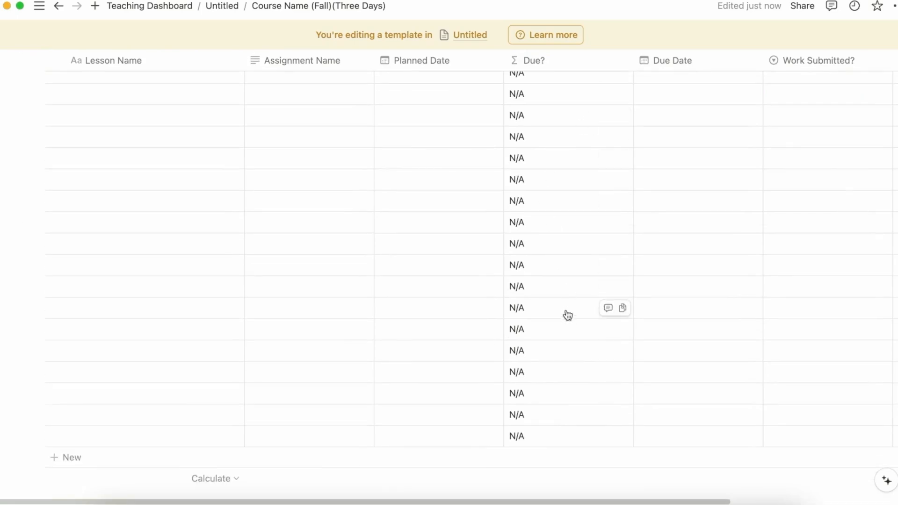
scroll(559, 294, up, 6)
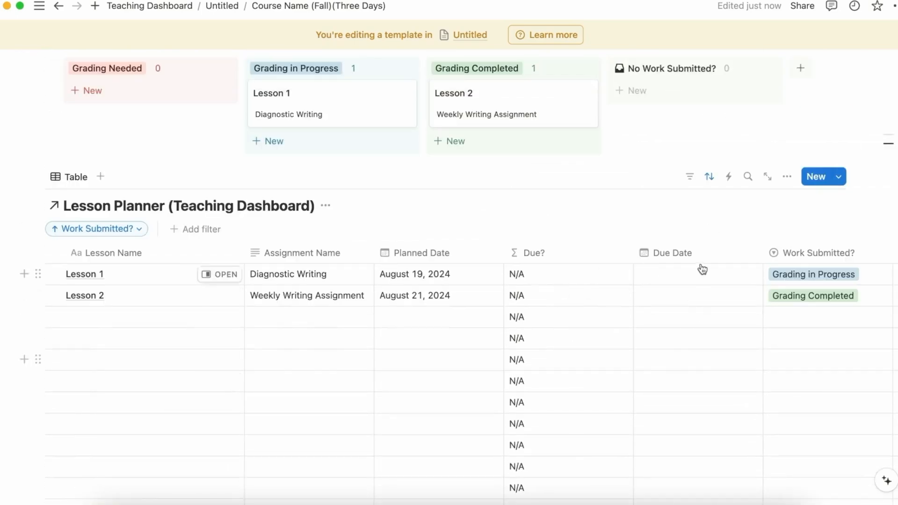
drag(632, 254, 569, 257)
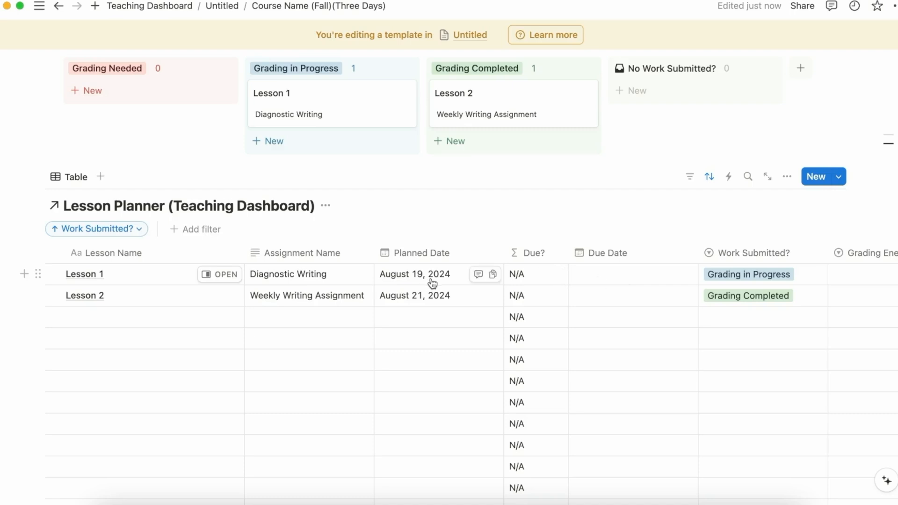
- Set the Due Date of Lesson 1 to August 23, 2024
click(613, 279)
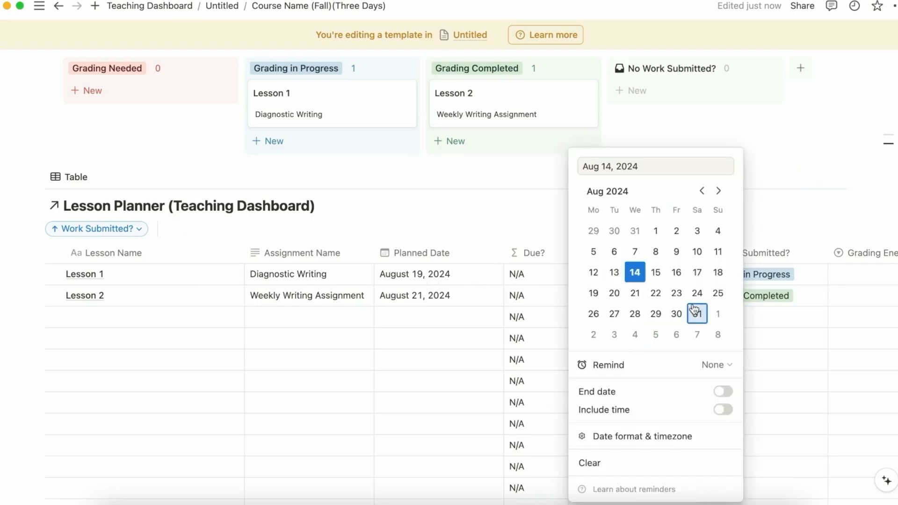
click(676, 294)
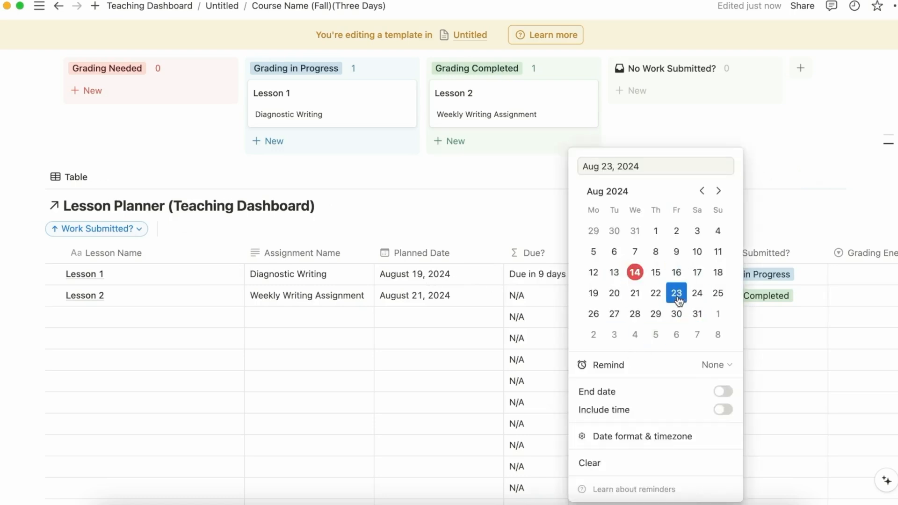
key(Escape)
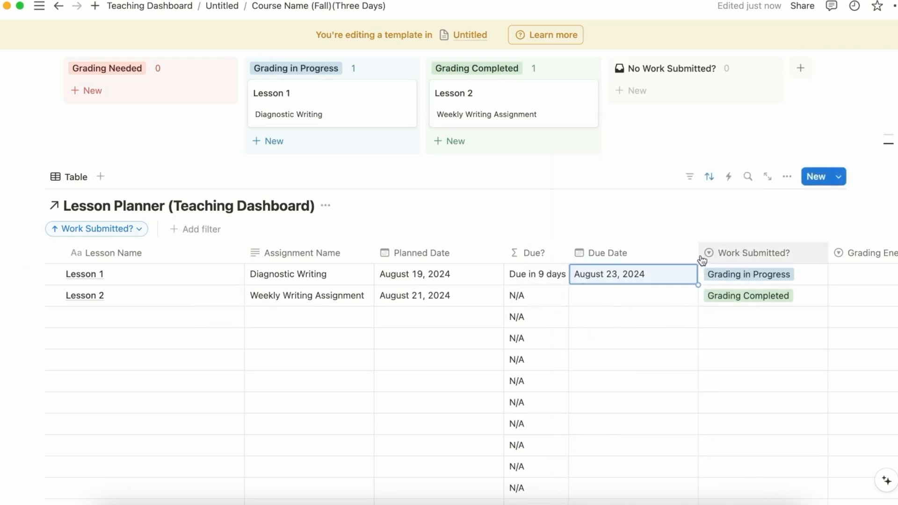
- Widen the Due Date column and slightly widen the Due? column
mouse_move(697, 254)
mouse_down()
mouse_move(723, 260)
mouse_move(712, 262)
mouse_up()
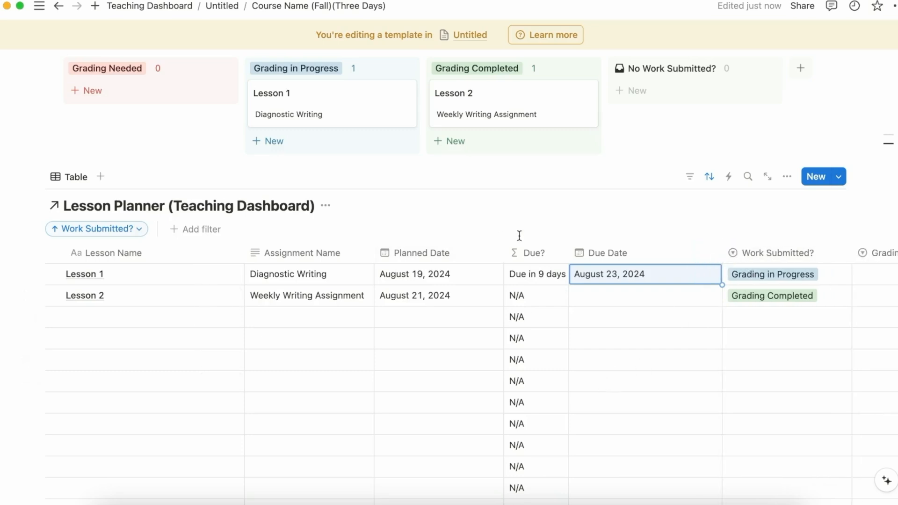
click(778, 325)
click(706, 321)
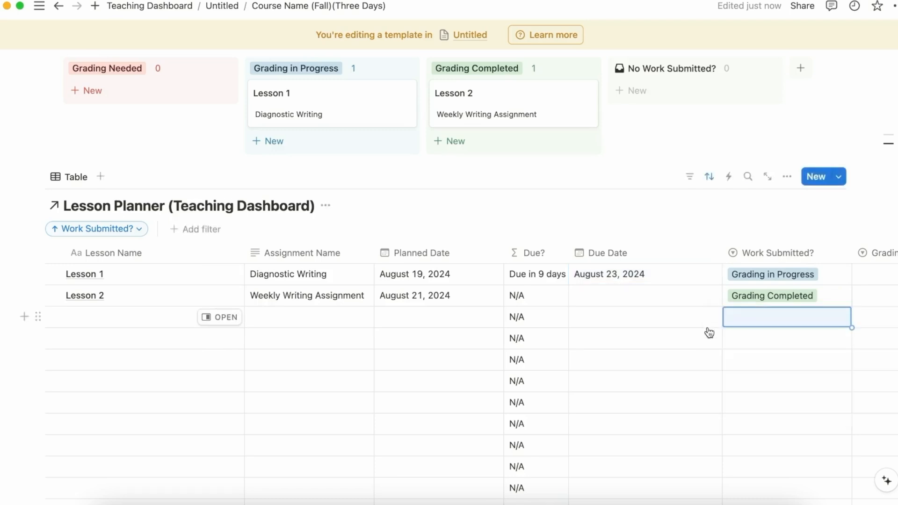
click(787, 299)
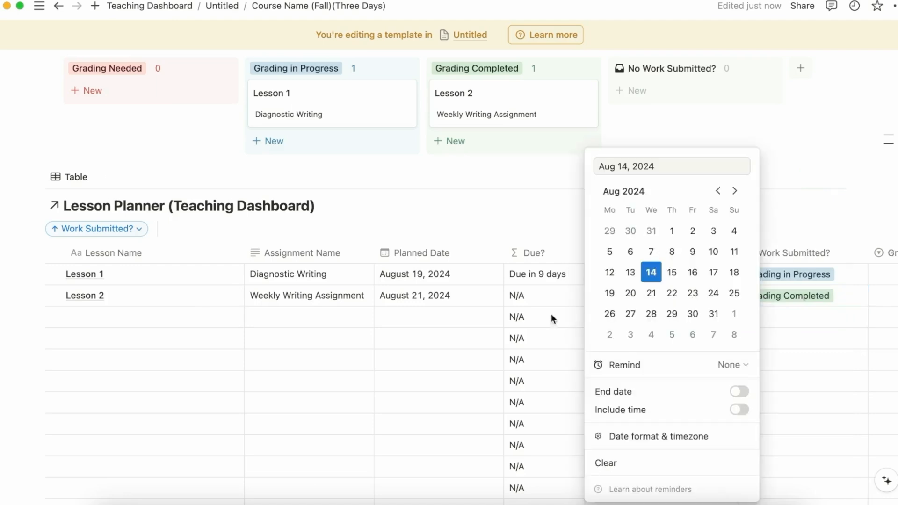
click(549, 313)
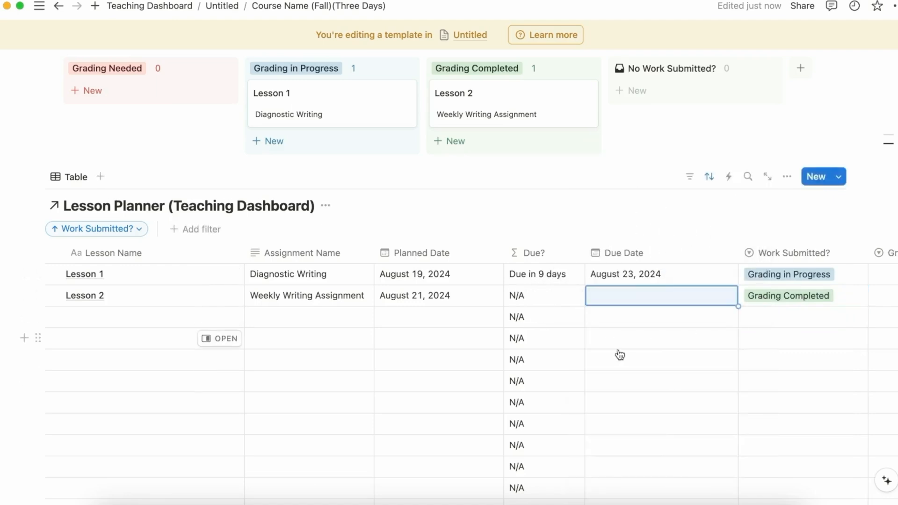
- Change the Due Date of Lesson 1 to August 20, 2024
key(Up)
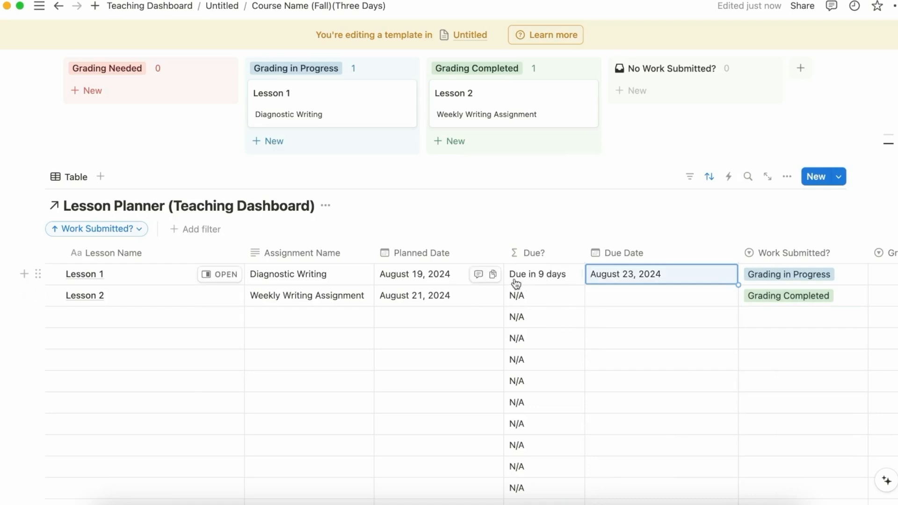
click(612, 279)
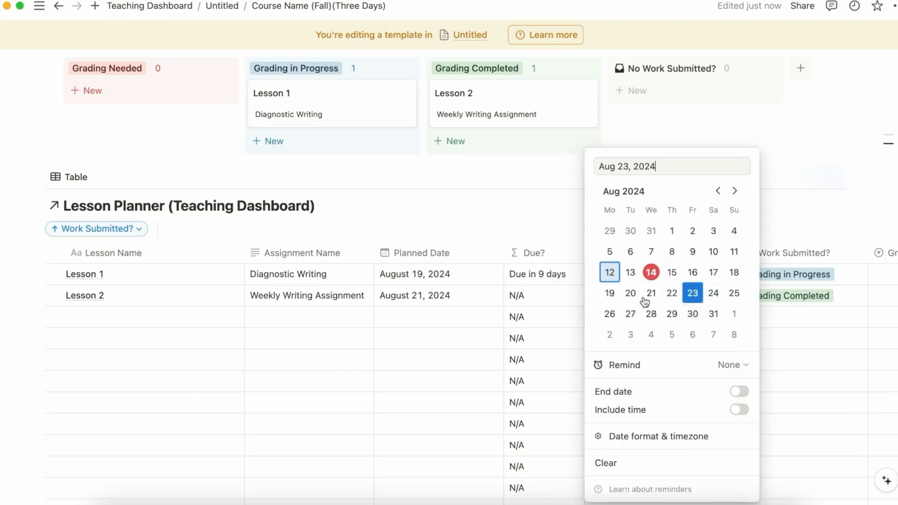
click(630, 292)
click(566, 293)
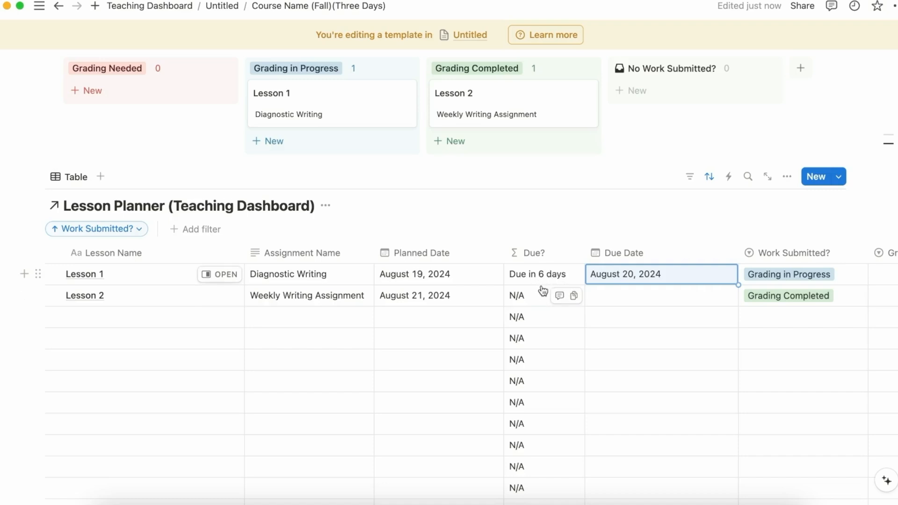
click(773, 284)
key(Escape)
scroll(355, 116, up, 3)
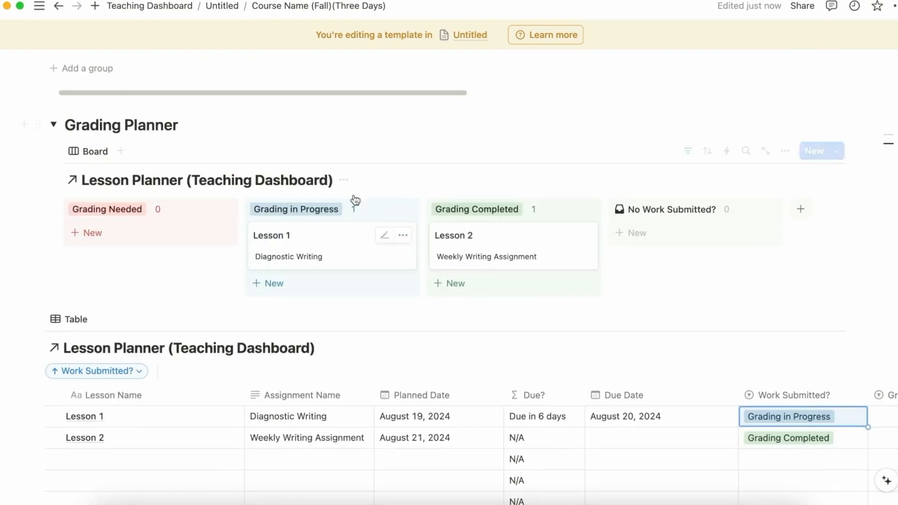
scroll(355, 203, down, 2)
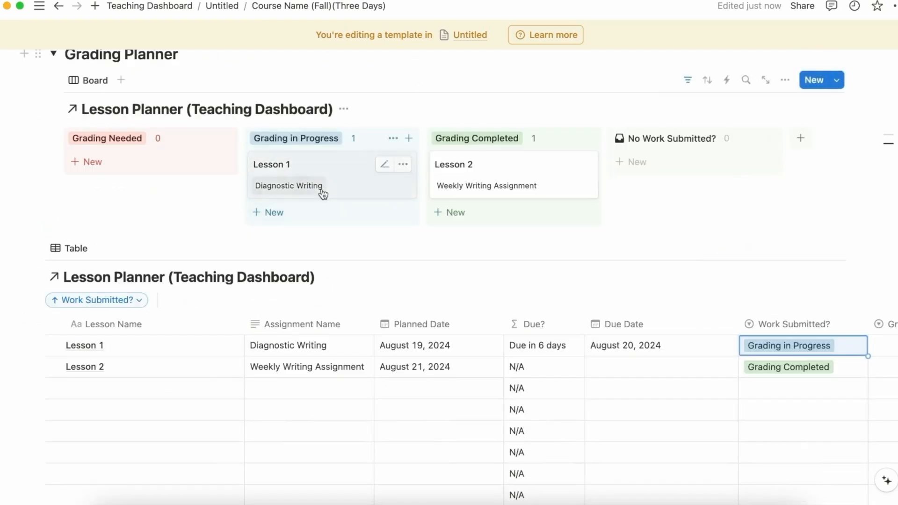
scroll(347, 216, down, 2)
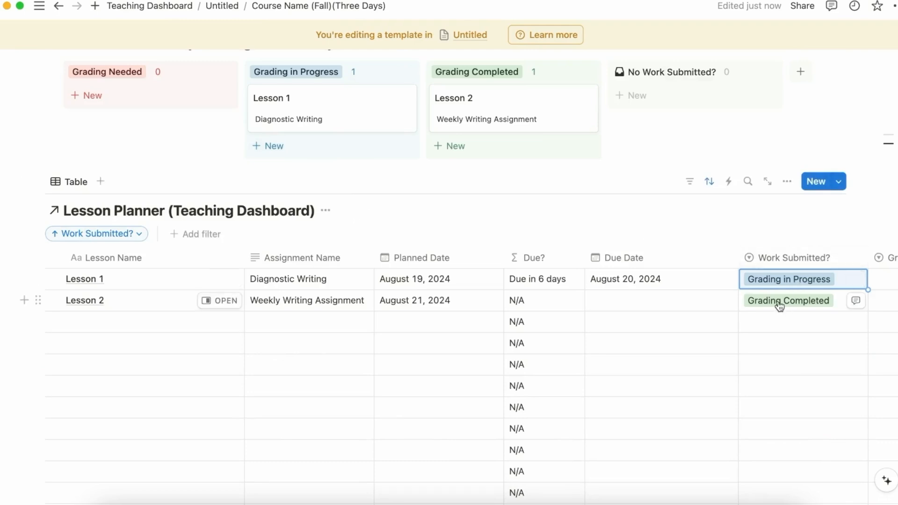
- Set the load limit of the Lesson Planner table below the grading board to 10 pages
click(787, 181)
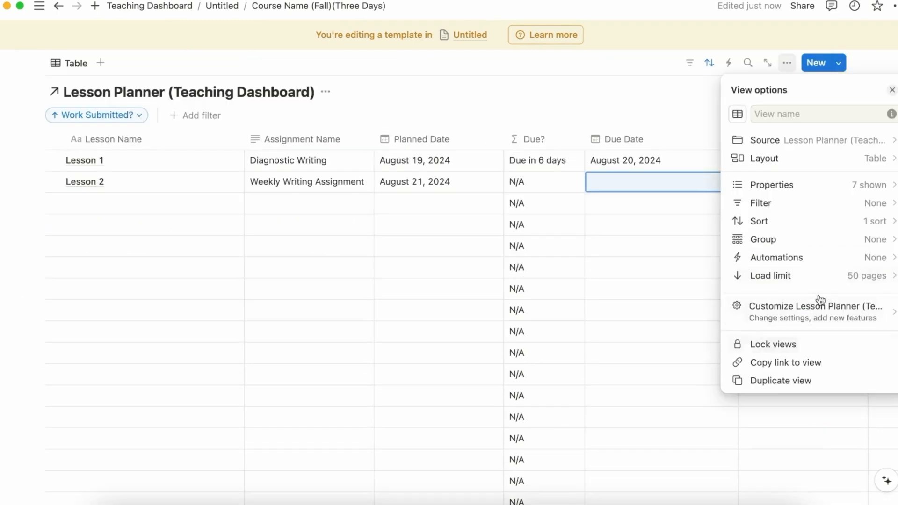
click(796, 277)
click(790, 299)
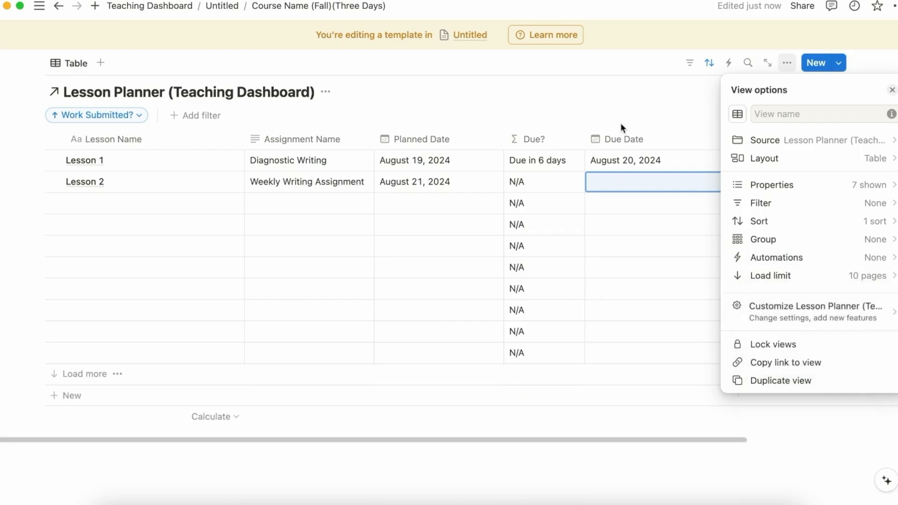
click(641, 397)
scroll(617, 349, up, 3)
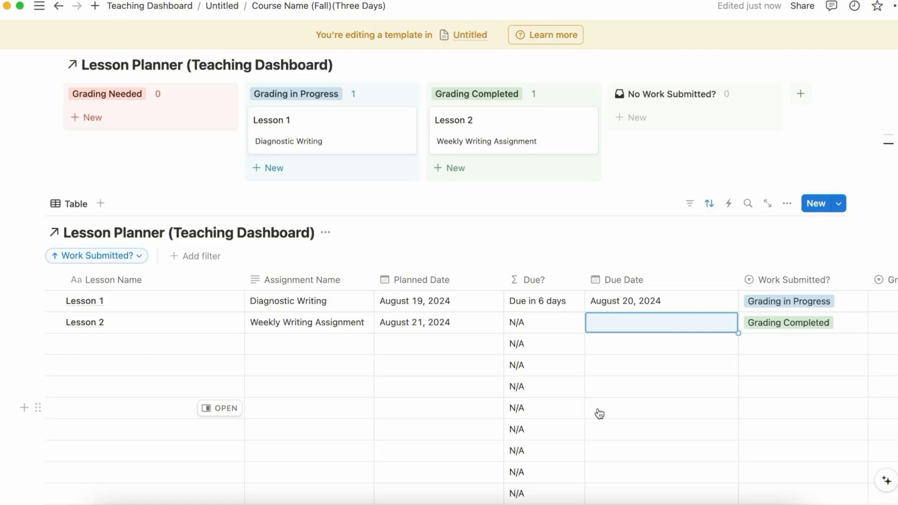
- Set Grading Energy Required to Low for both the Diagnostic Writing and Weekly Writing Assignment rows
scroll(597, 412, right, 5)
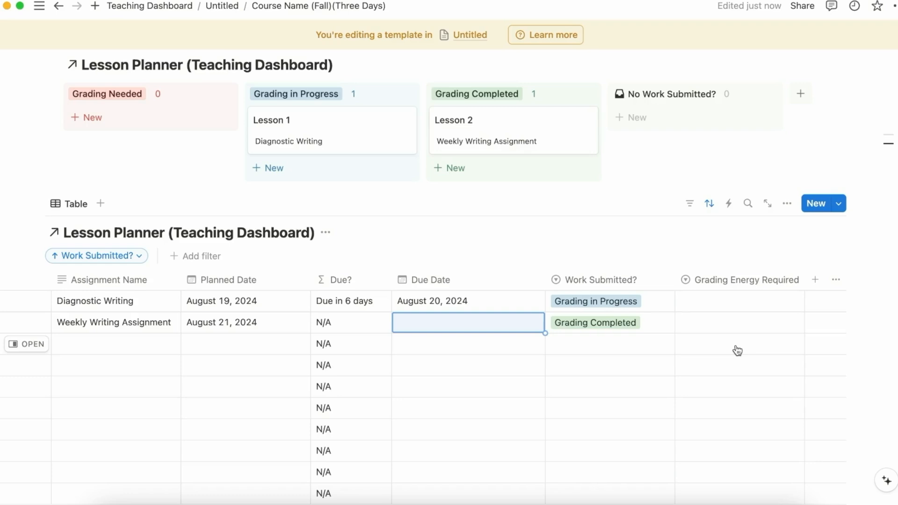
click(717, 300)
click(738, 380)
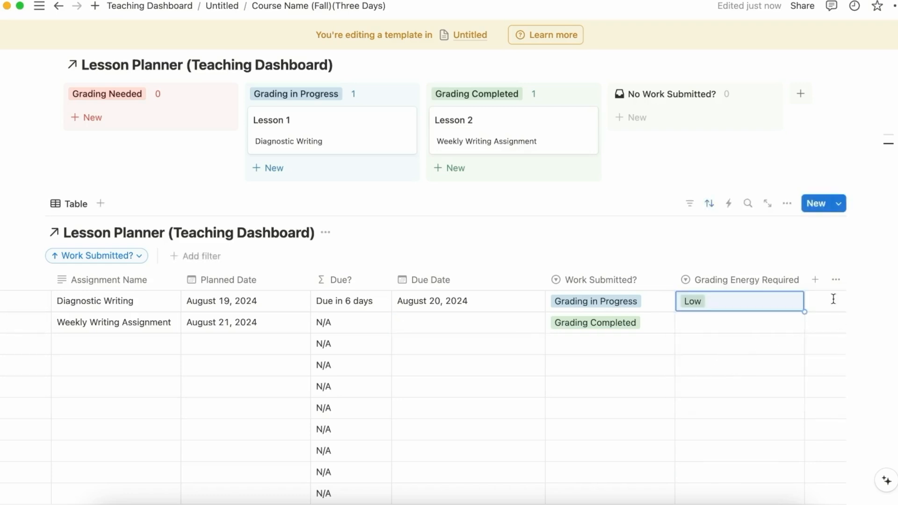
drag(802, 310, 767, 328)
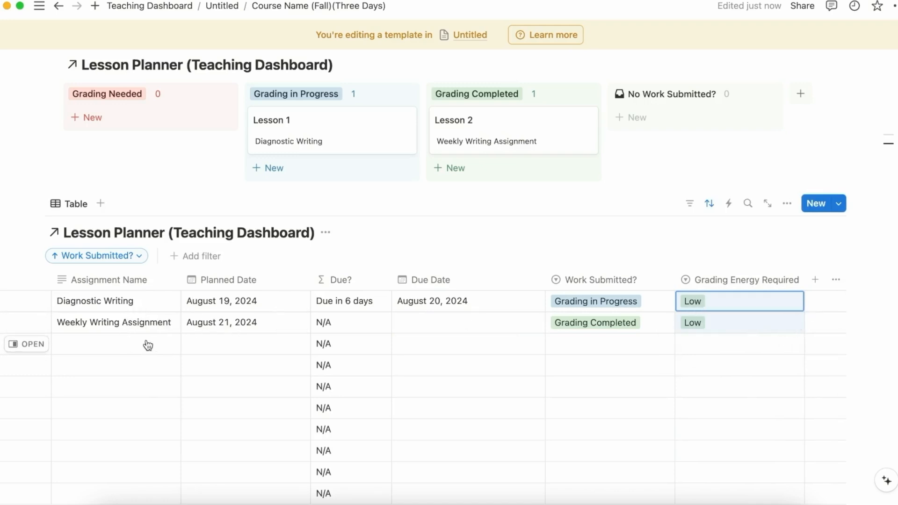
click(447, 372)
key(Escape)
- Show the Grading Energy Required property on the cards of the Grading Planner board
scroll(426, 407, up, 1)
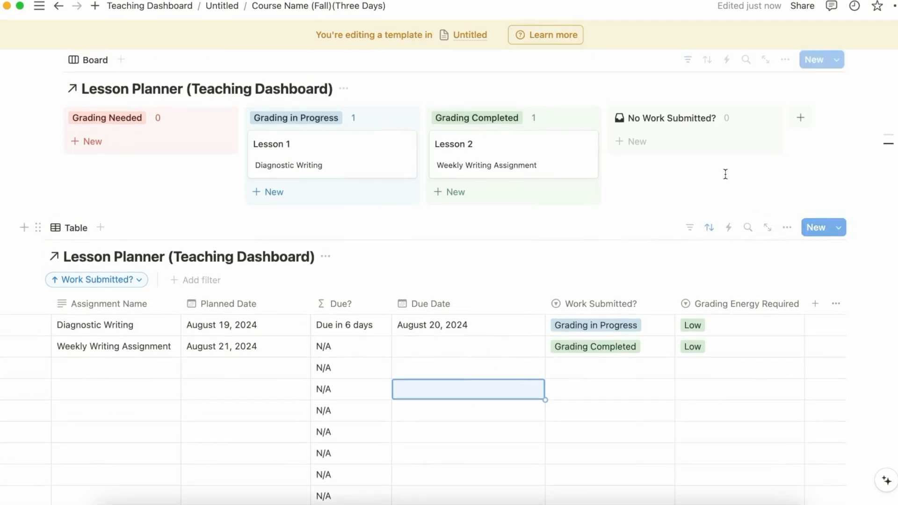
click(784, 66)
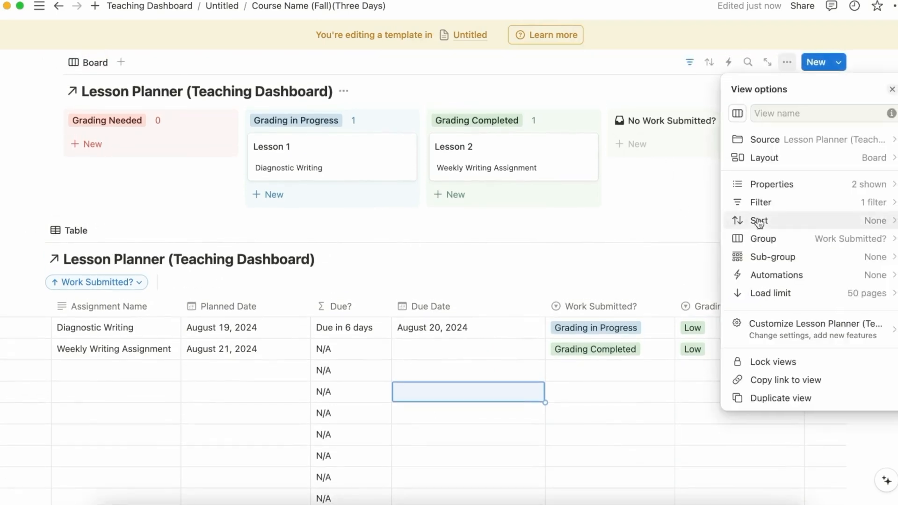
click(746, 186)
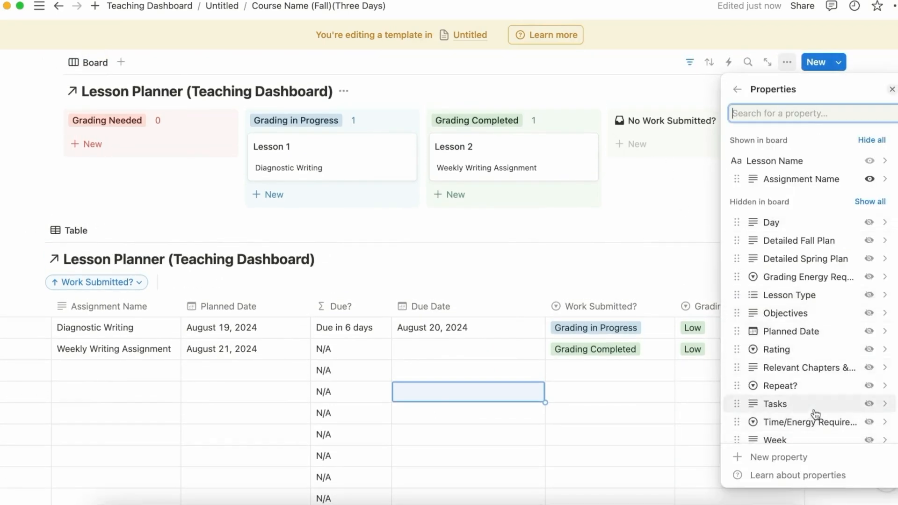
click(869, 277)
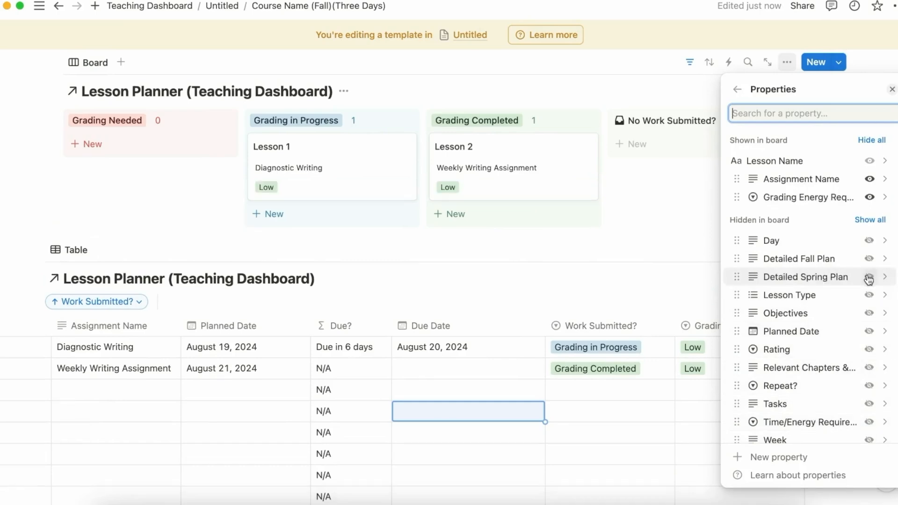
click(664, 225)
- Return to the Teaching Dashboard and add a page titled ENGL1013 to the Courses I'm Teaching gallery
scroll(640, 281, up, 10)
scroll(634, 320, down, 10)
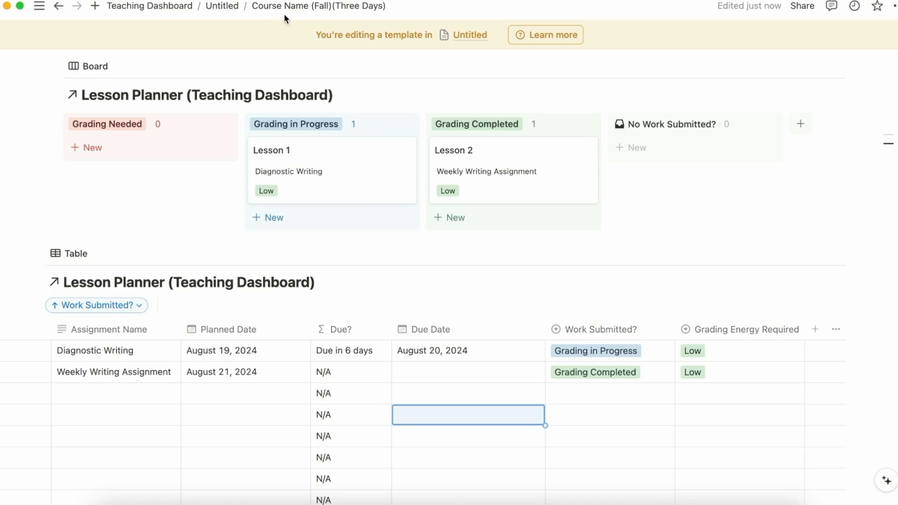
click(133, 6)
scroll(192, 379, down, 10)
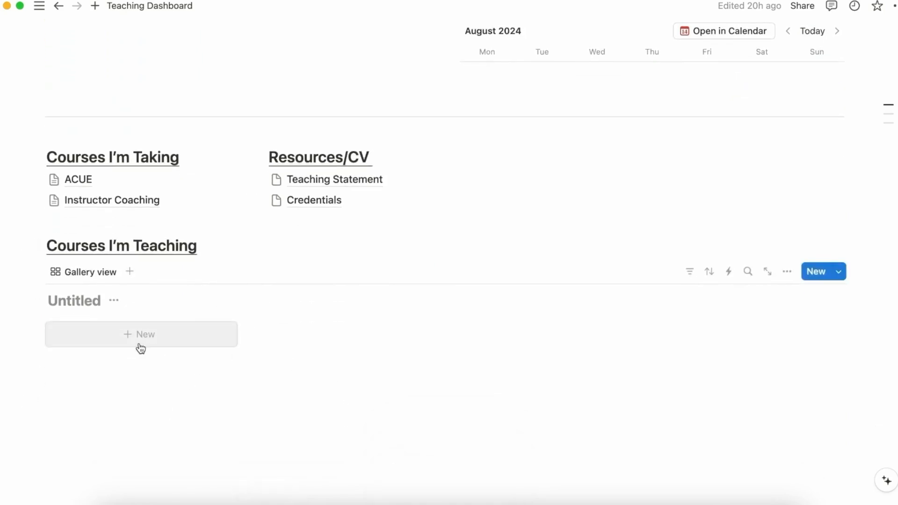
click(175, 337)
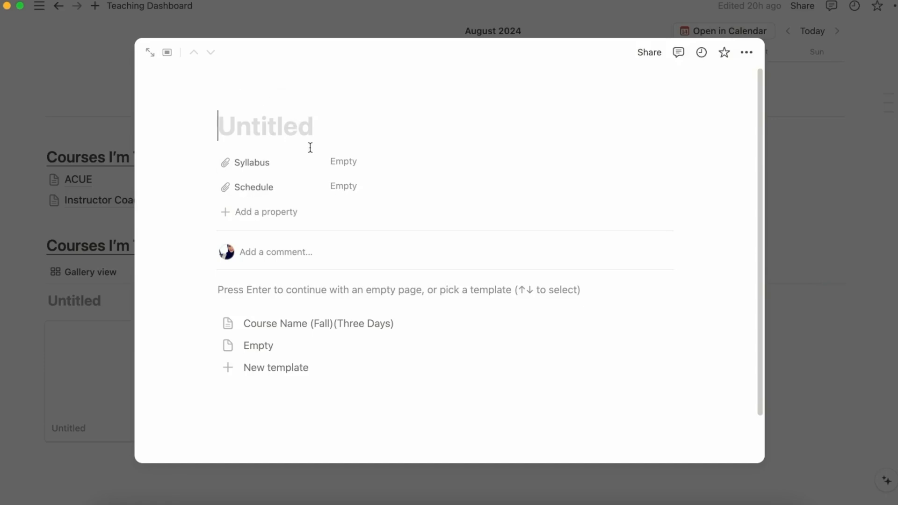
text(ENGL1013)
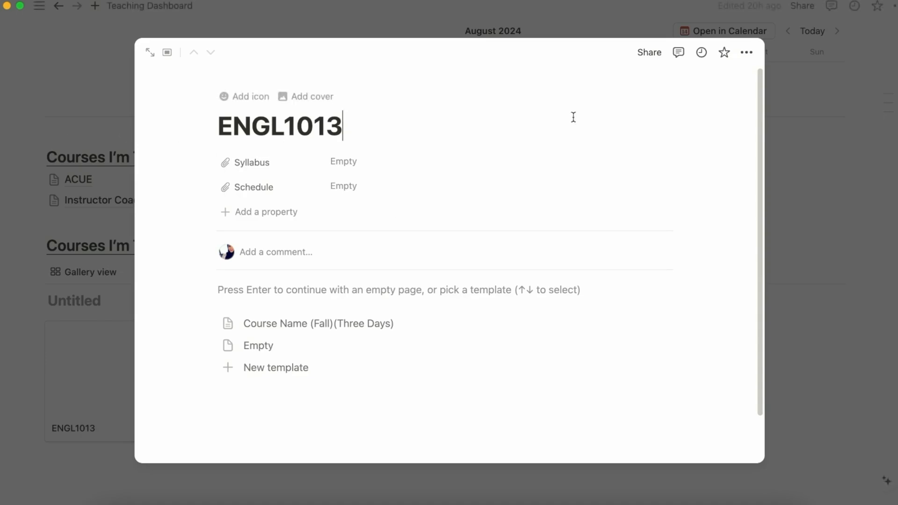
- Look at the file upload options of the Syllabus and Schedule properties on the ENGL1013 page
click(350, 168)
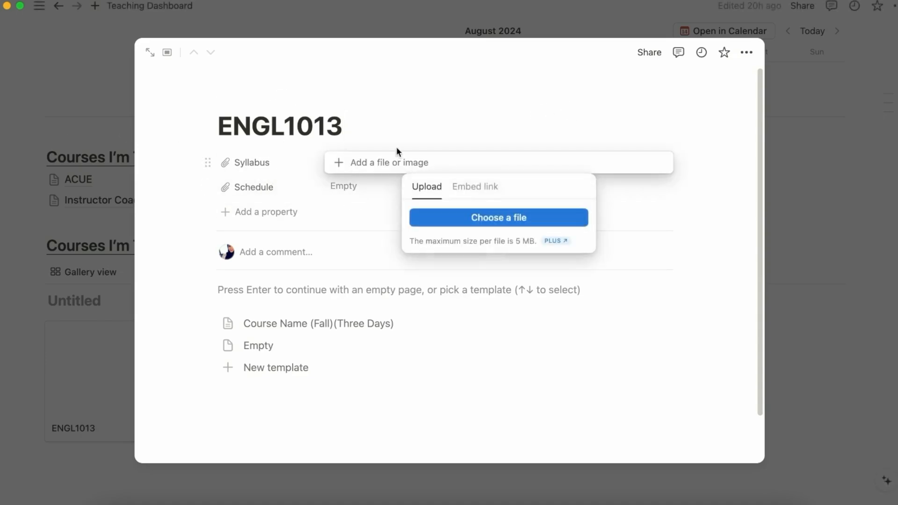
click(362, 195)
click(363, 189)
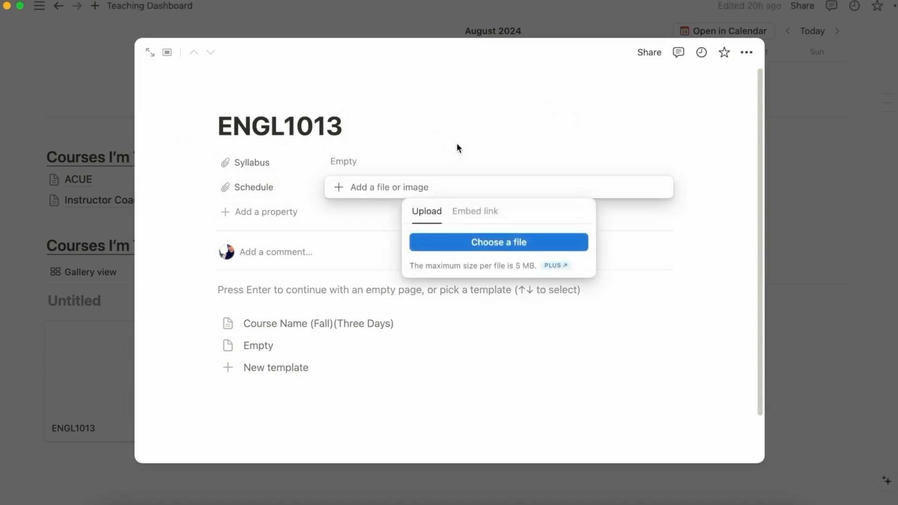
click(456, 147)
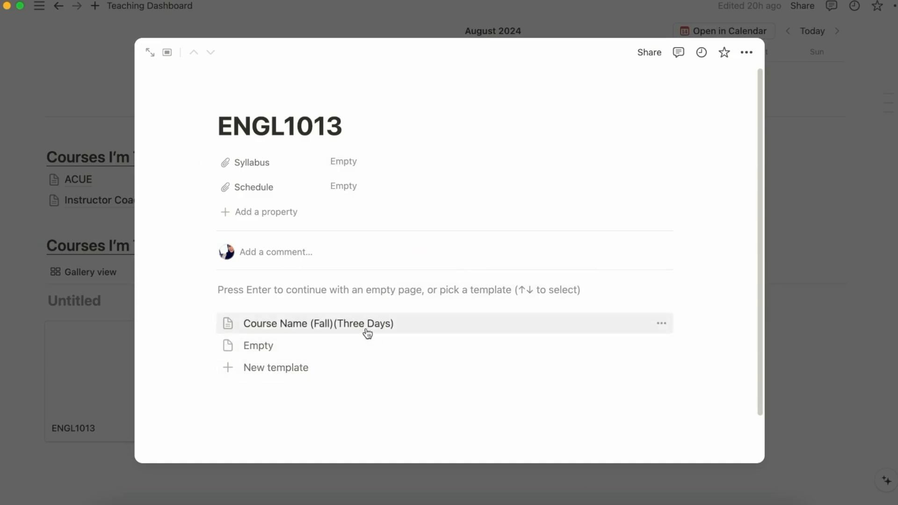
- Apply the Course Name (Fall)(Three Days) template to ENGL1013 and open it as a full page
click(341, 326)
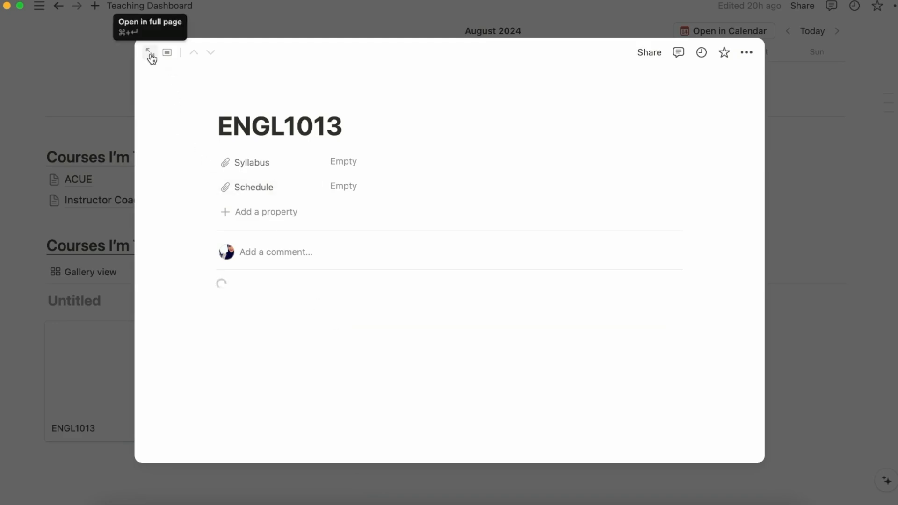
click(150, 53)
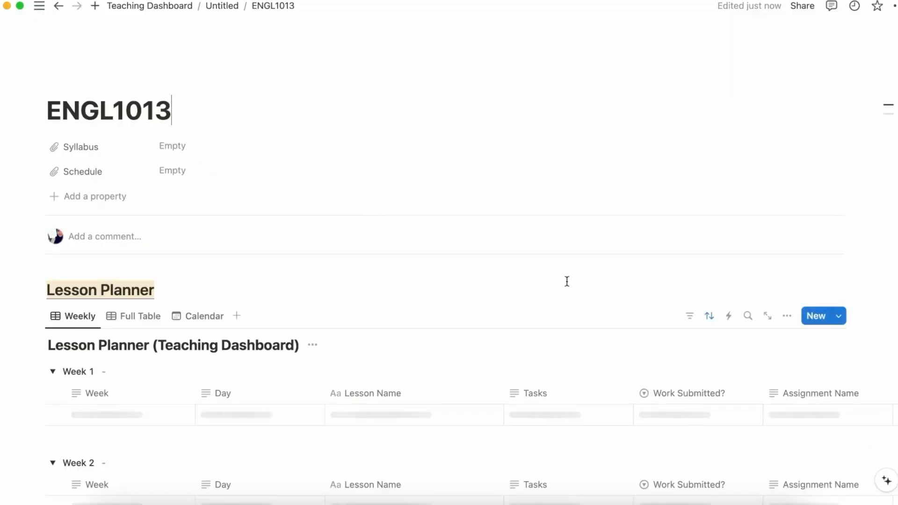
- Review the Week 1 lessons in the weekly Lesson Planner view of the ENGL1013 page
scroll(559, 295, down, 1)
scroll(558, 294, down, 5)
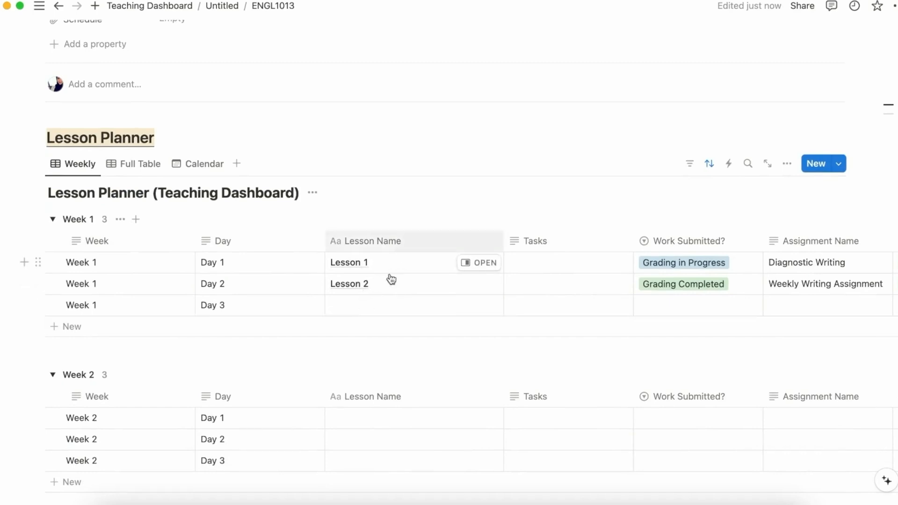
click(421, 265)
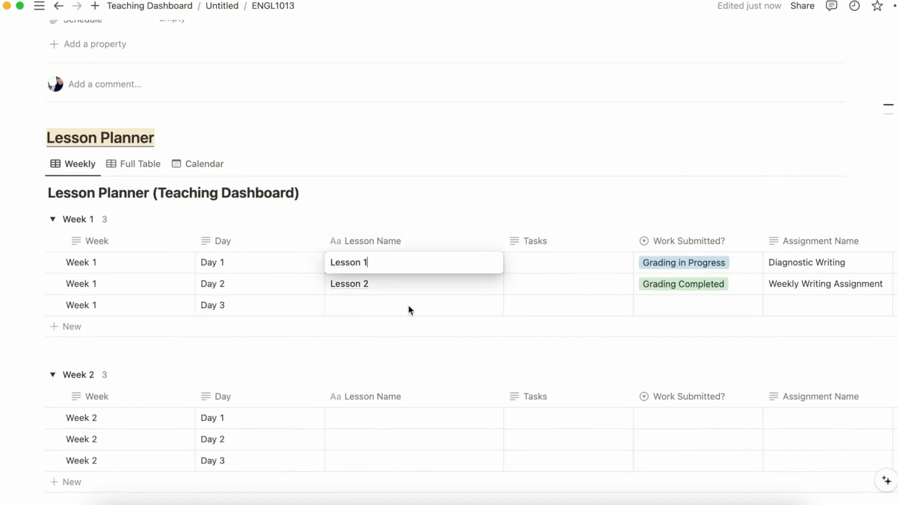
key(Escape)
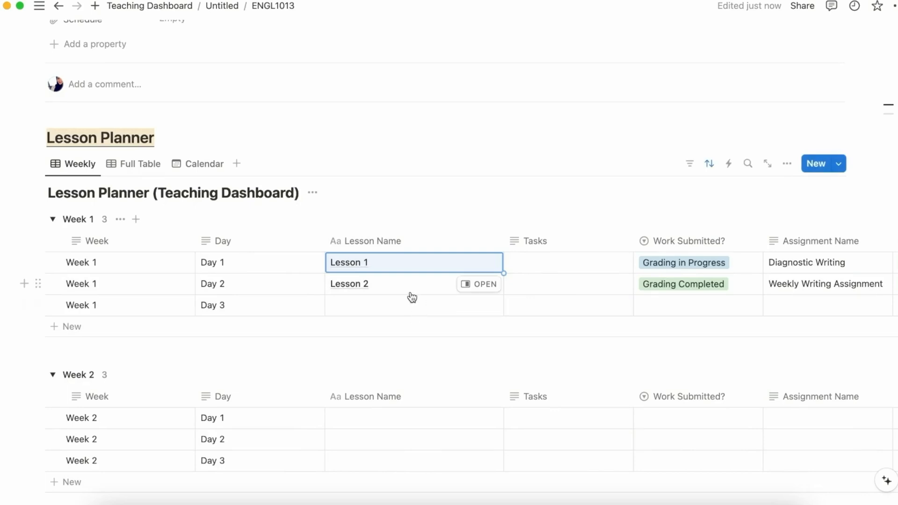
scroll(423, 247, down, 1)
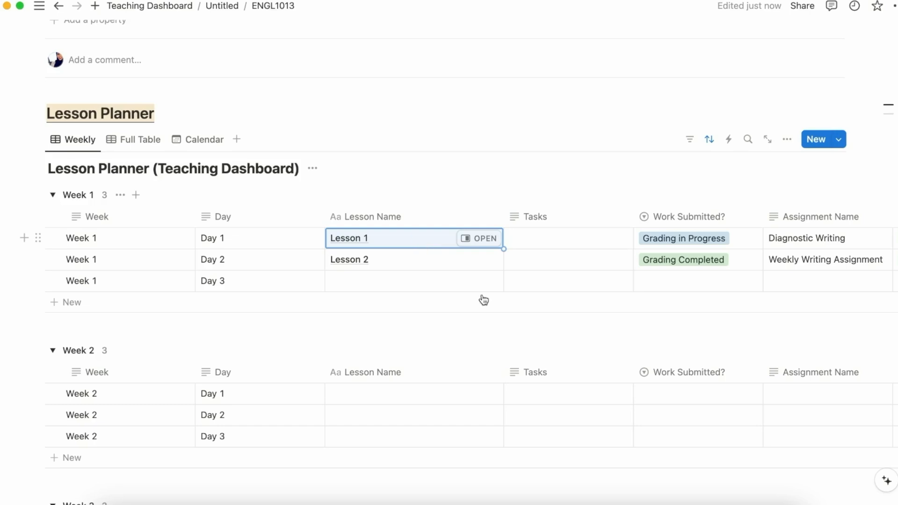
- Expand the Grading Planner toggle and move the Lesson Planner table inside it, below the board
scroll(483, 300, down, 10)
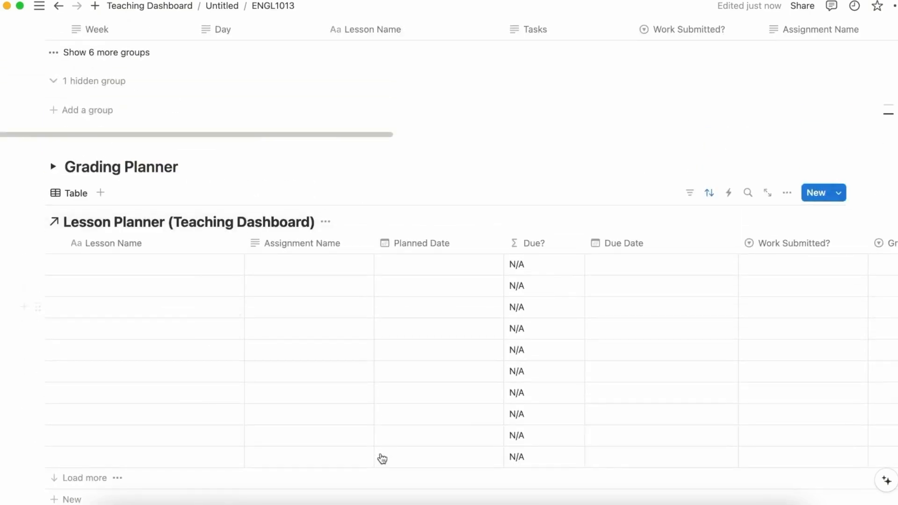
click(52, 174)
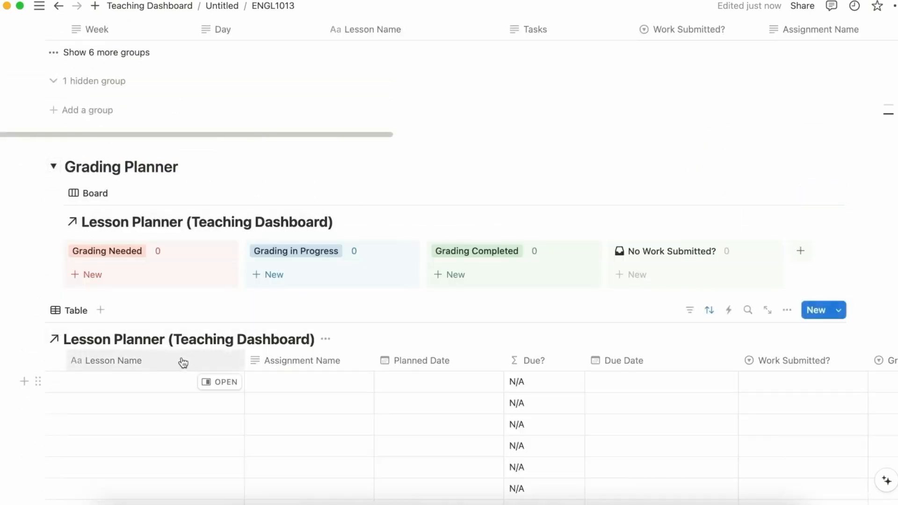
scroll(183, 363, down, 4)
scroll(184, 364, up, 2)
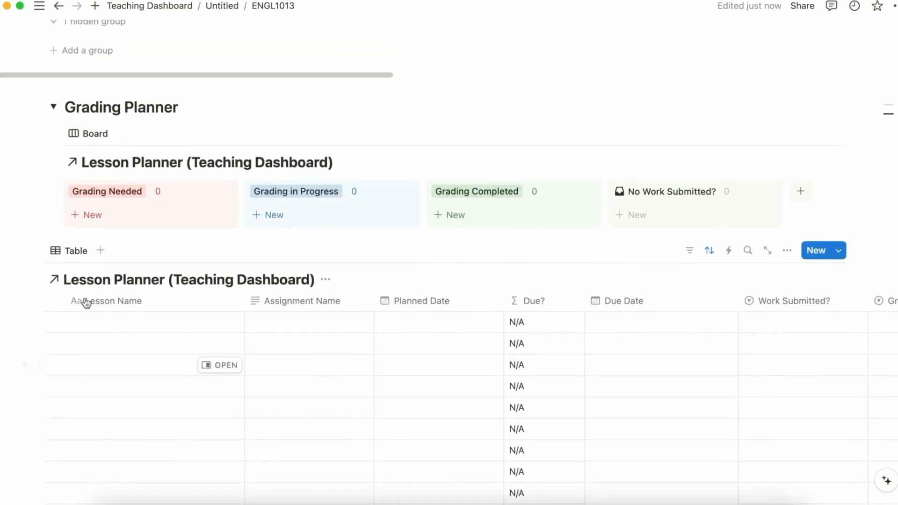
drag(39, 251, 206, 229)
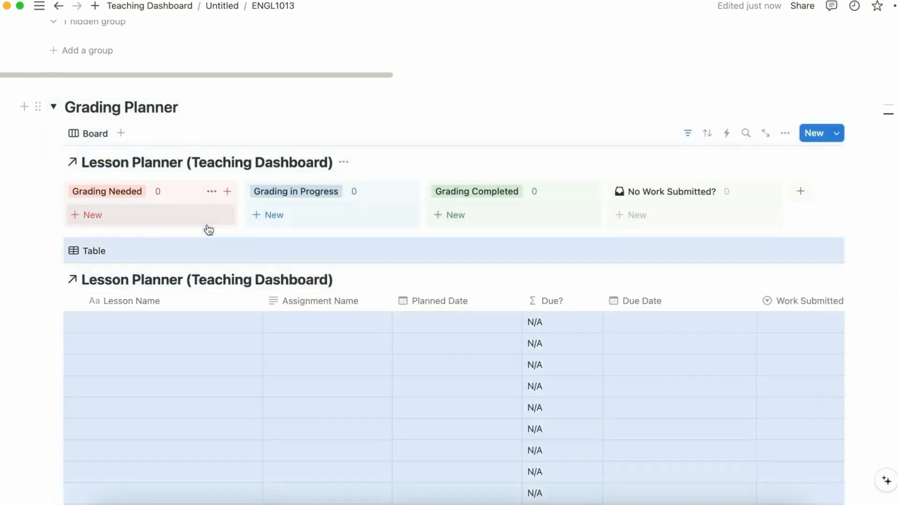
- Collapse and reopen the Grading Planner toggle to check that the board and table are nested inside it
click(52, 108)
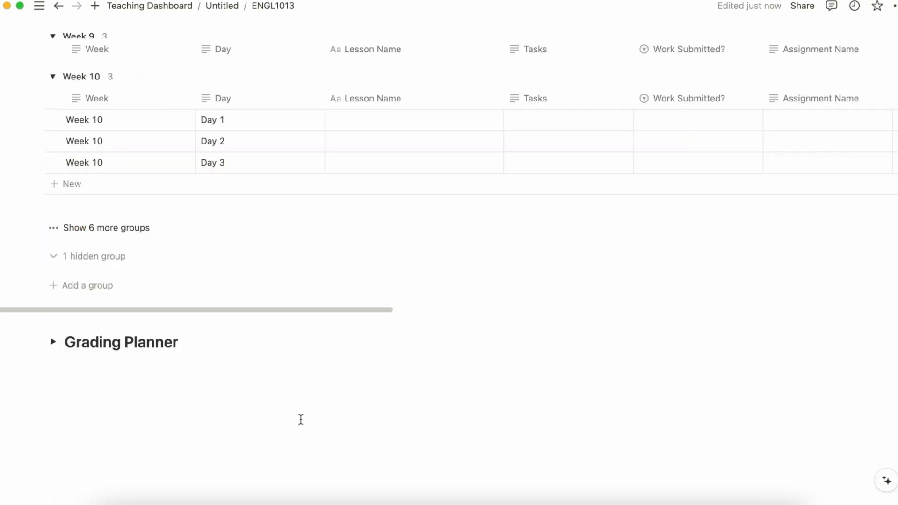
click(56, 342)
scroll(427, 327, down, 10)
scroll(393, 327, up, 6)
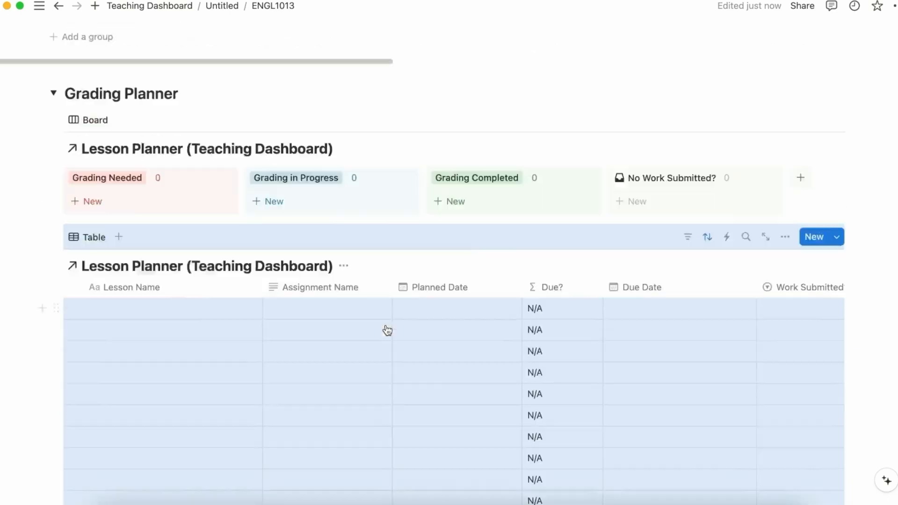
scroll(364, 346, down, 3)
click(438, 193)
scroll(364, 363, down, 4)
- Add a cover to the ENGL1013 page and change it to the golden harvest landscape painting from the gallery
scroll(364, 364, up, 20)
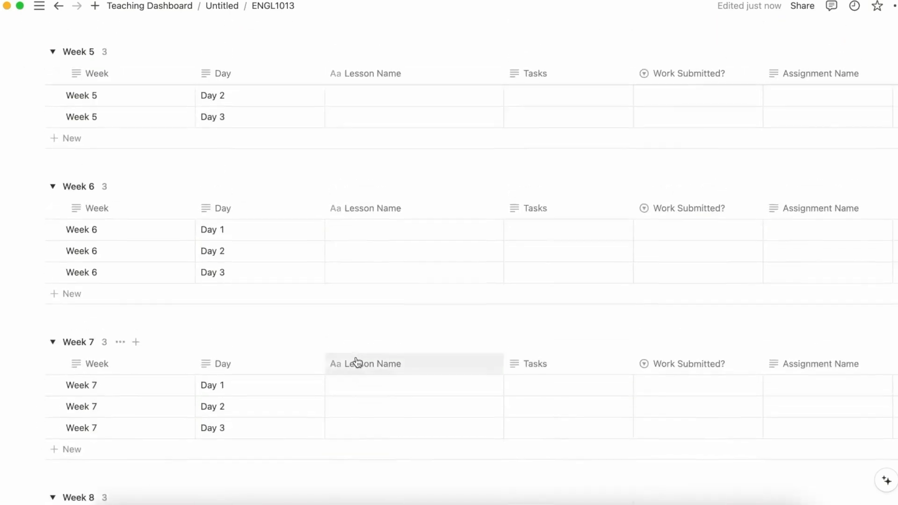
mouse_move(200, 113)
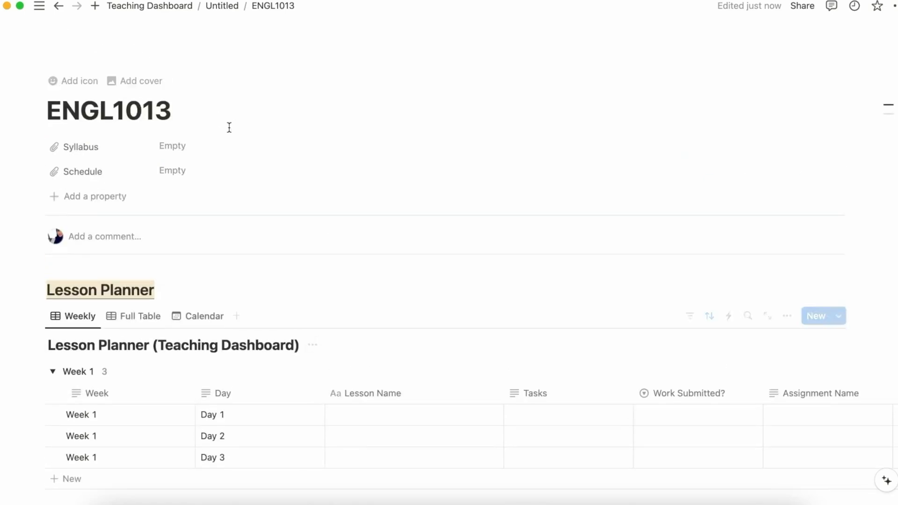
click(143, 82)
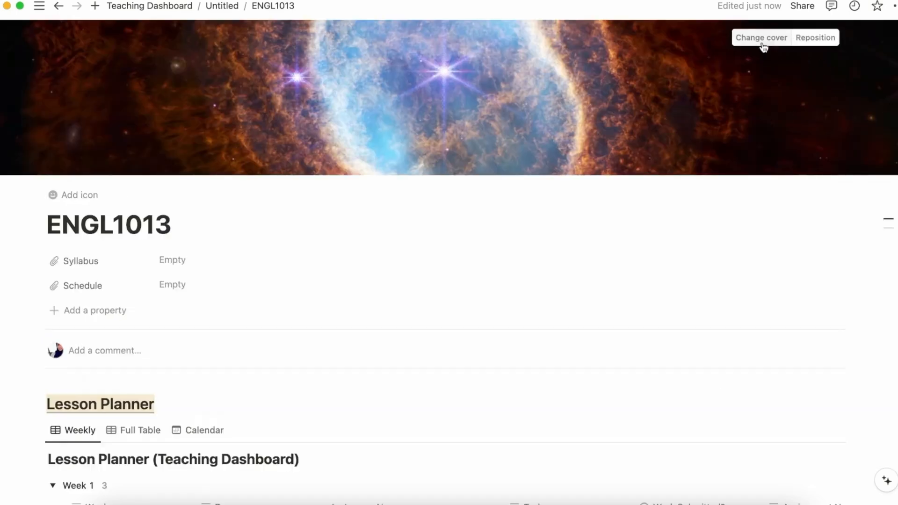
click(761, 42)
scroll(739, 268, down, 10)
scroll(733, 268, down, 6)
scroll(711, 279, down, 2)
scroll(706, 280, down, 5)
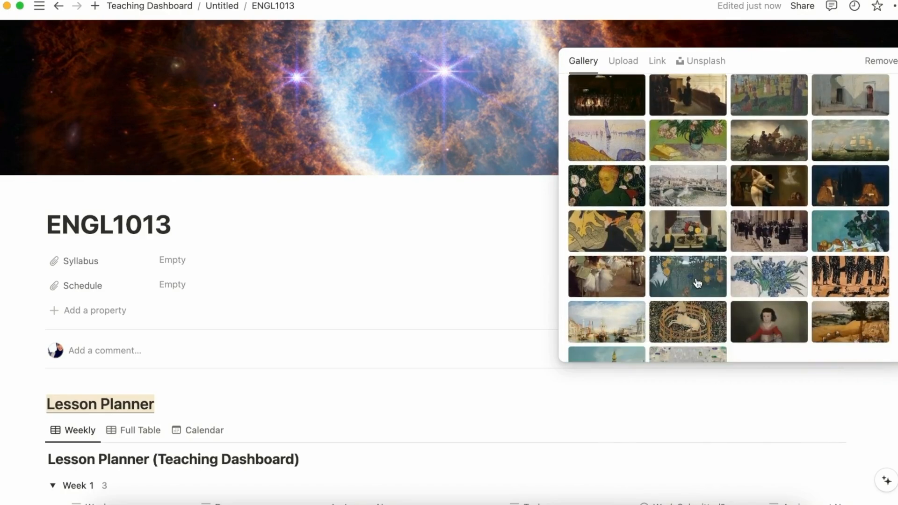
scroll(697, 283, down, 2)
click(853, 284)
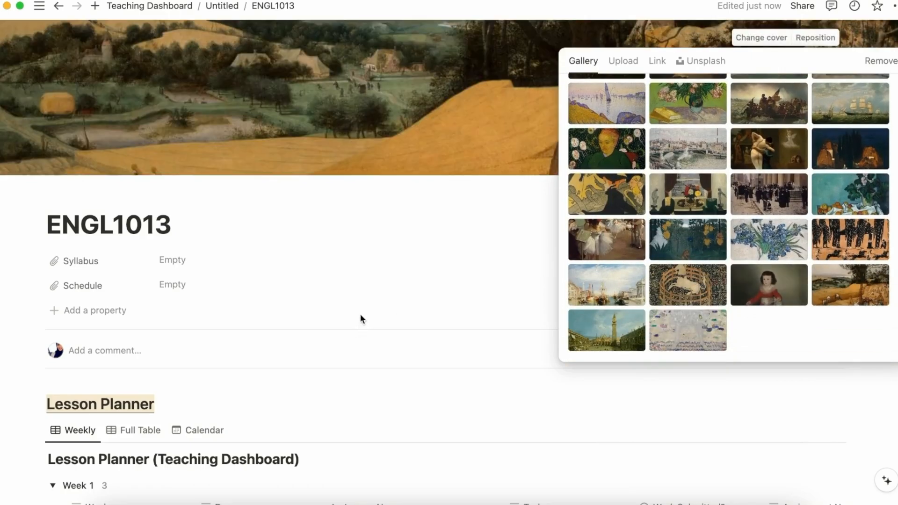
click(375, 215)
drag(562, 137, 555, 258)
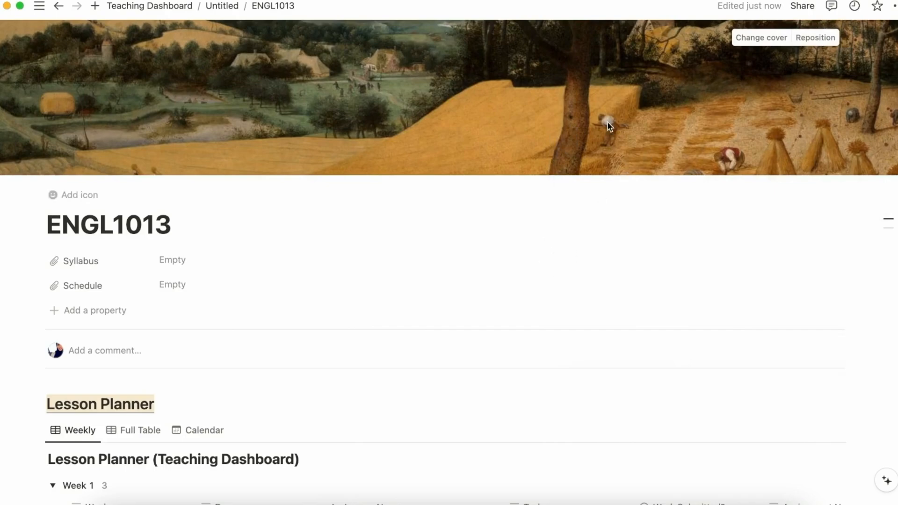
- Reposition the ENGL1013 page cover to show the higher part of the painting, including the background bay
click(815, 37)
drag(417, 140, 375, 422)
scroll(375, 423, down, 20)
scroll(343, 355, up, 20)
mouse_move(506, 56)
mouse_down()
mouse_move(507, 85)
mouse_move(535, 8)
mouse_move(528, 28)
mouse_move(495, 54)
mouse_move(512, 65)
mouse_up()
click(445, 303)
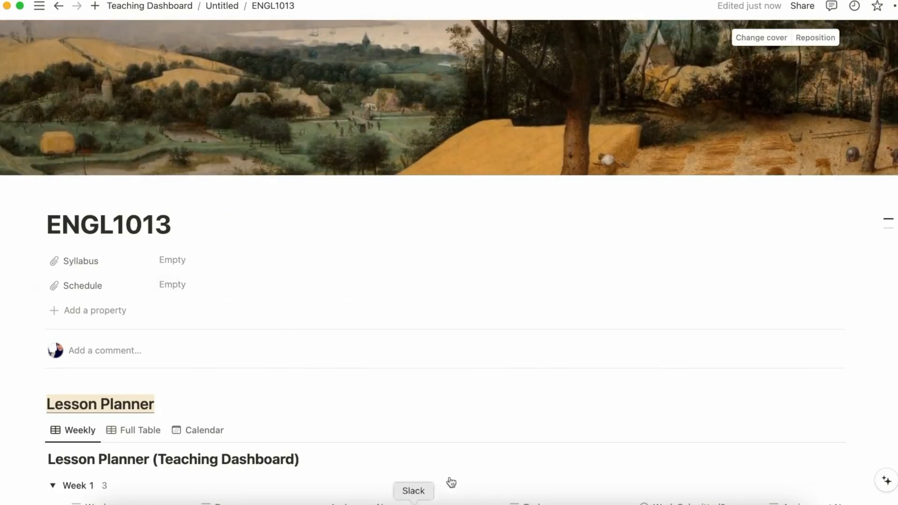
scroll(425, 374, down, 3)
scroll(425, 375, up, 3)
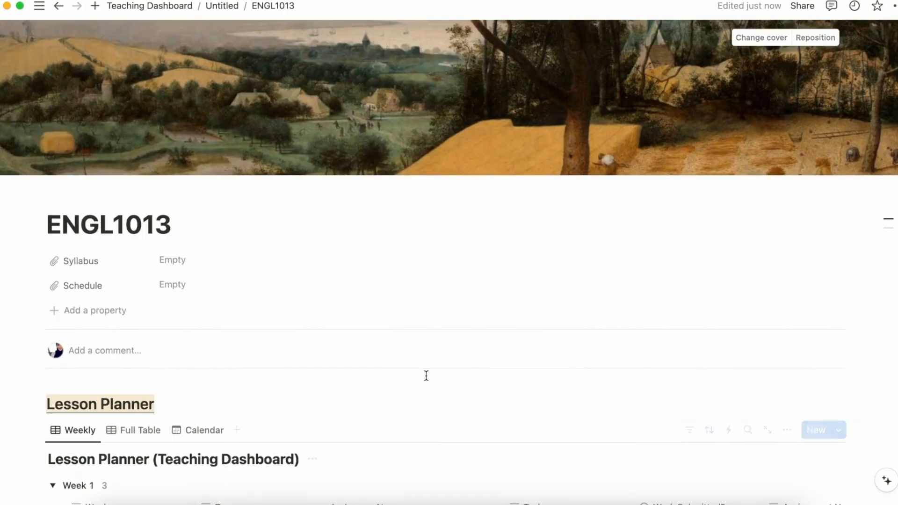
- Return to the Teaching Dashboard and check the card preview options in the Courses I'm Teaching gallery's layout settings, keeping Page cover
click(160, 7)
scroll(441, 256, down, 3)
scroll(453, 306, down, 9)
scroll(445, 345, up, 3)
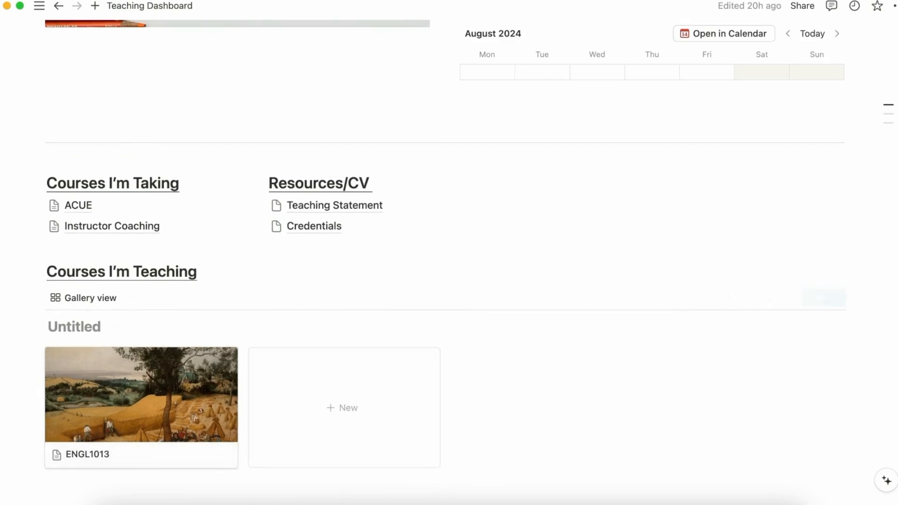
click(788, 301)
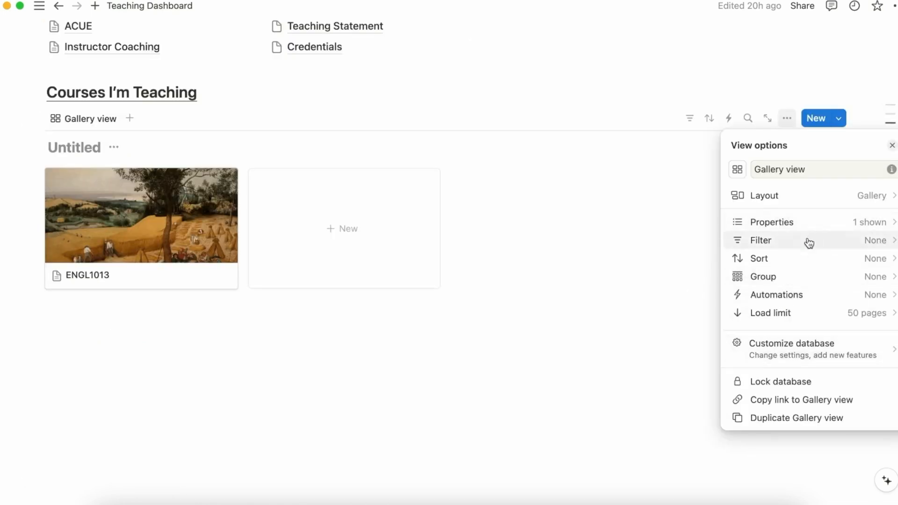
click(830, 204)
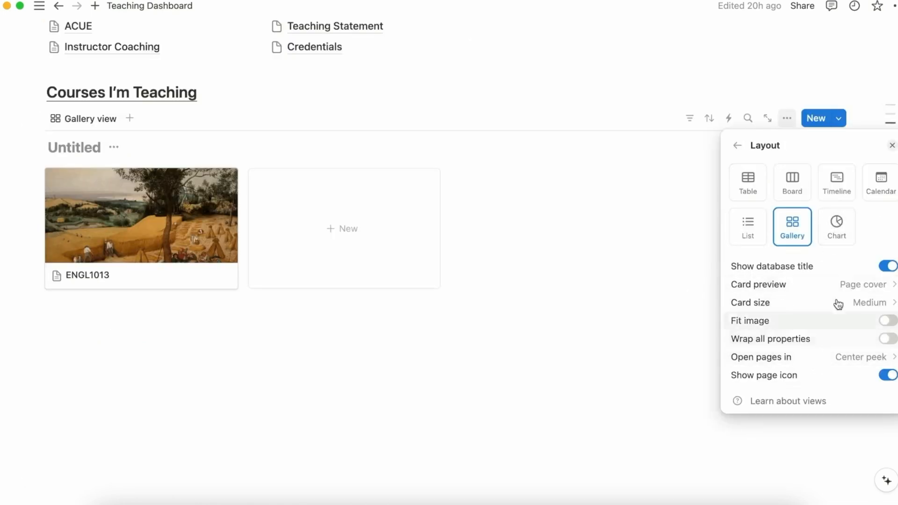
click(826, 286)
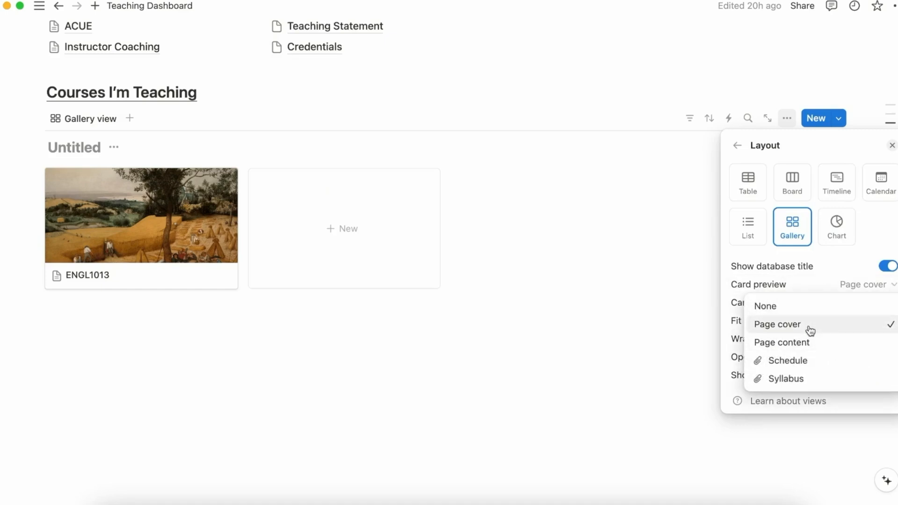
click(803, 285)
- Compare the Small and Medium card sizes for the Courses I'm Teaching gallery, and set the card size to Large
click(866, 309)
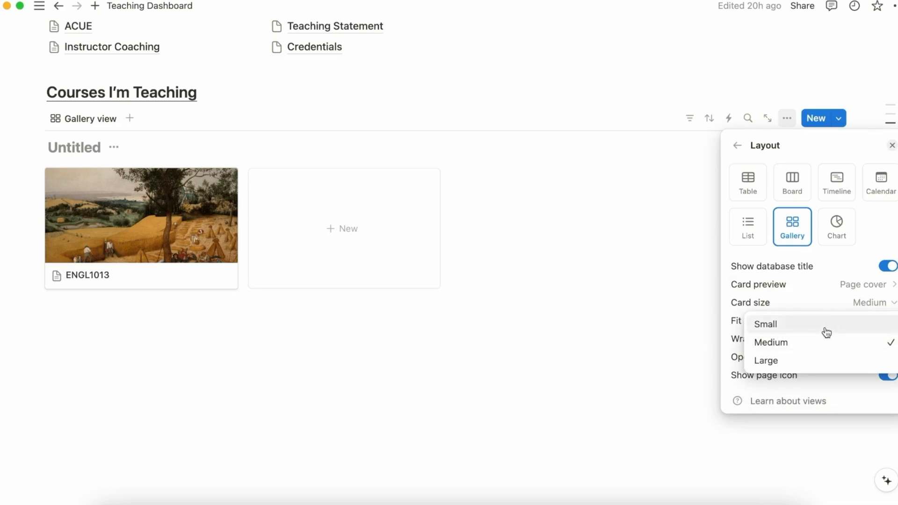
click(826, 302)
click(862, 305)
click(835, 323)
click(865, 306)
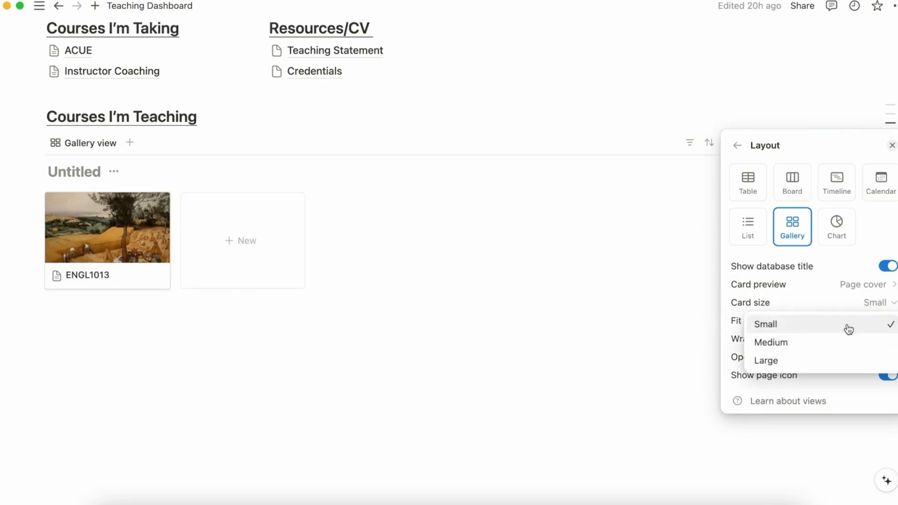
click(818, 344)
click(852, 306)
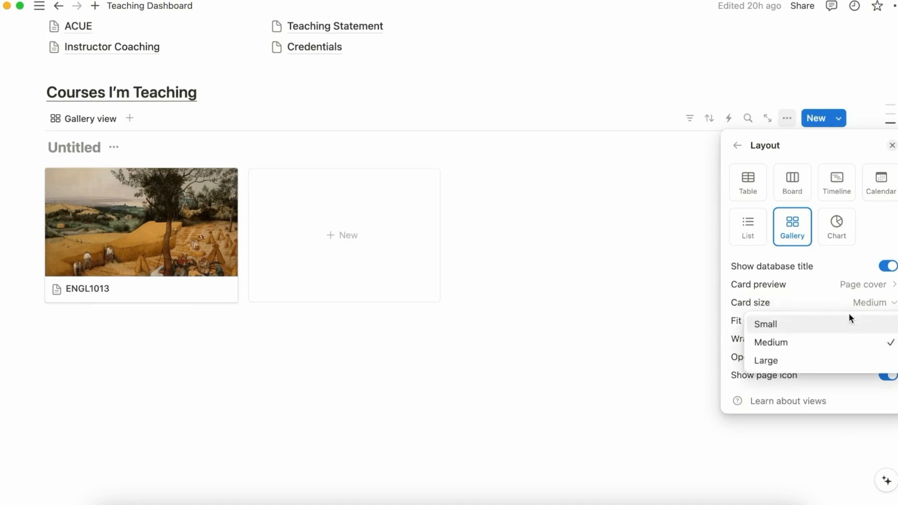
click(811, 361)
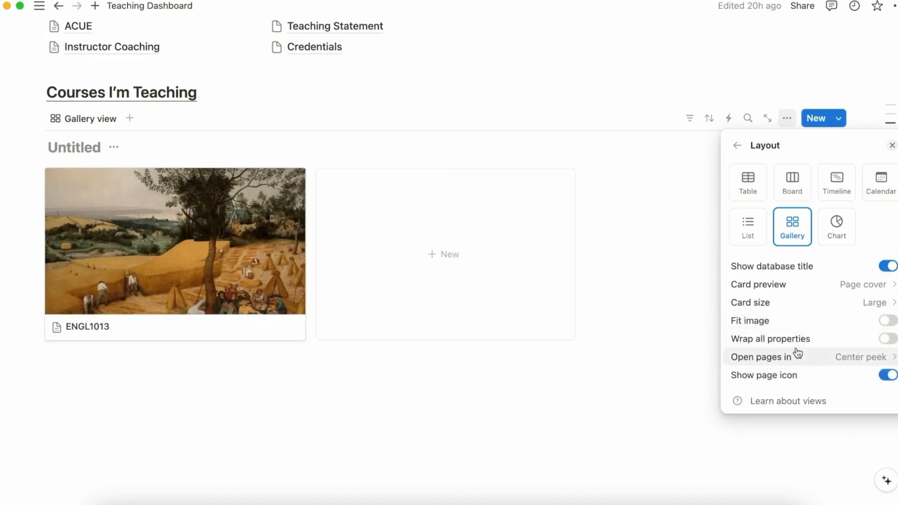
click(888, 321)
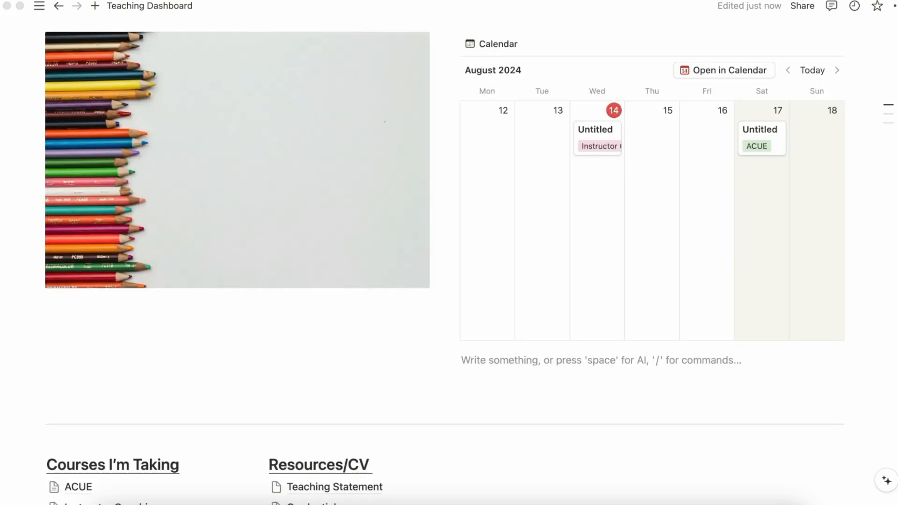
- Add a Heading 2 above the dashboard's deadline calendar reading "This Week's Deadlines for My Own Classes"
click(575, 349)
scroll(643, 147, up, 1)
scroll(622, 281, up, 5)
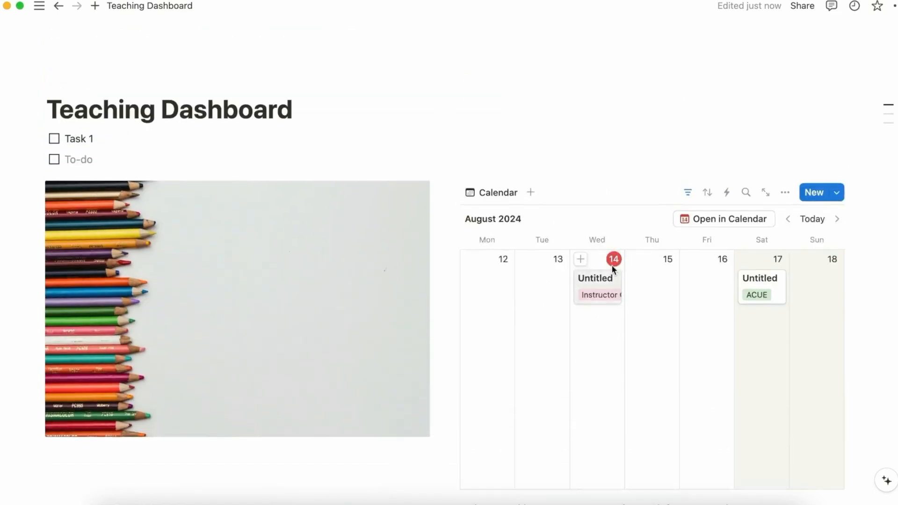
scroll(605, 266, down, 8)
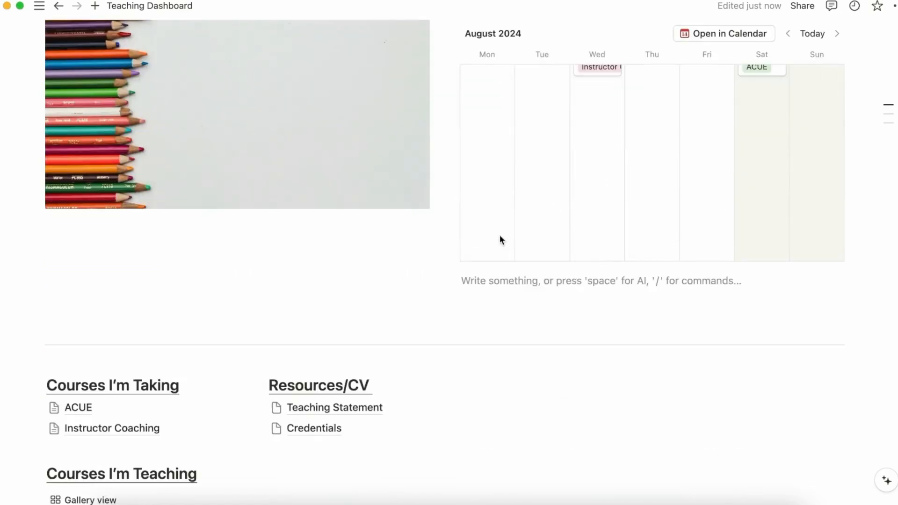
scroll(485, 229, up, 5)
click(547, 172)
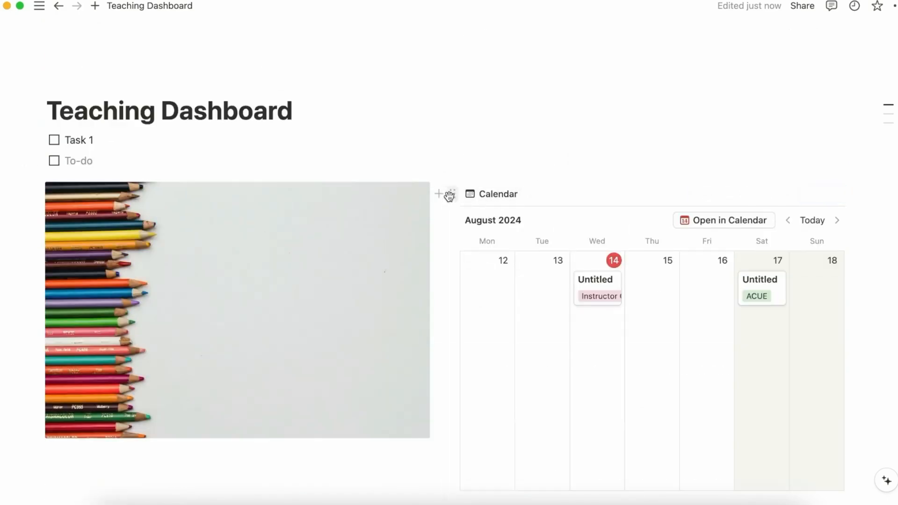
alt+click(439, 194)
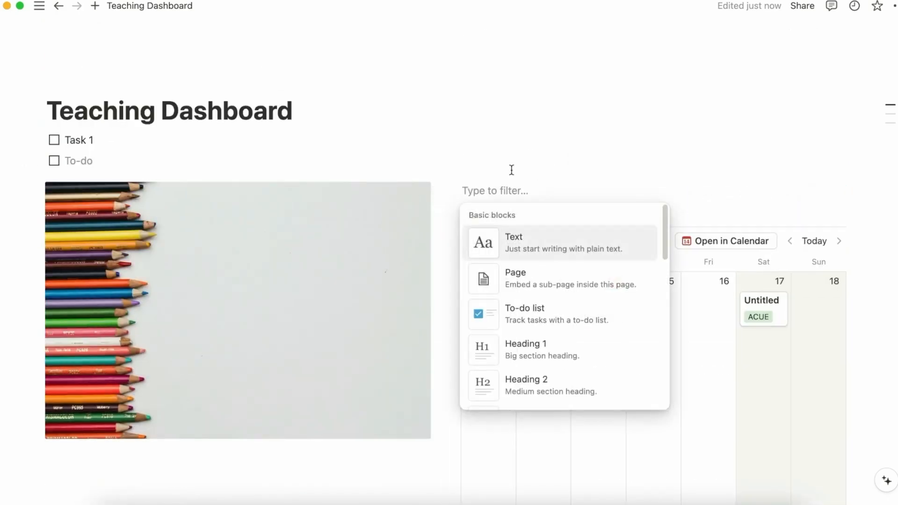
text(/he)
click(542, 279)
text(This Week's Deadlines)
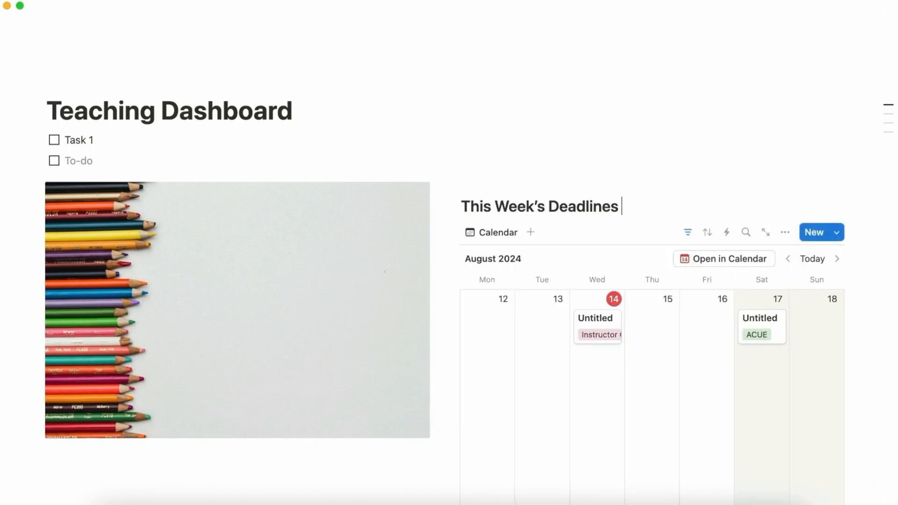
text( for My Own Classes)
- Underline the "This Week's Deadlines for My Own Classes" heading and give it a purple background
key(super+a)
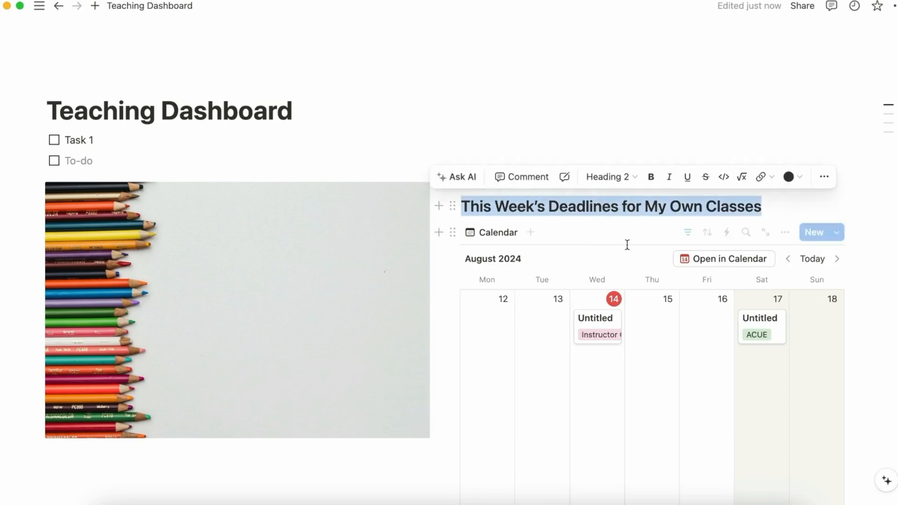
click(790, 177)
scroll(798, 471, down, 4)
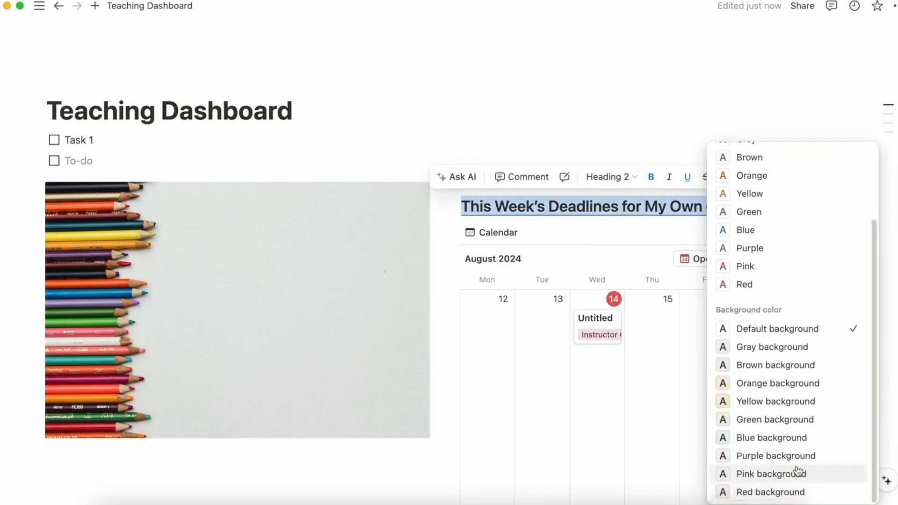
click(790, 456)
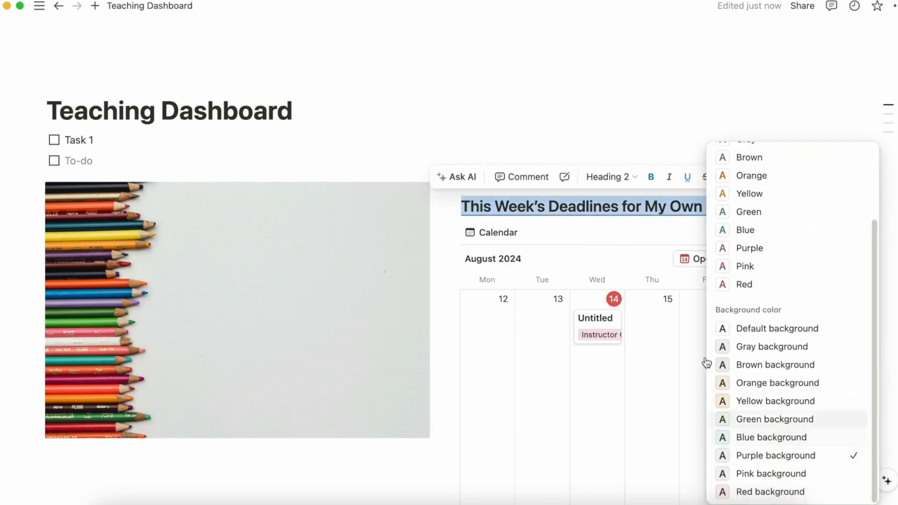
click(680, 145)
- Add a Heading 2 below the deadline calendar reading "This Week's Lesson Plans"
scroll(703, 339, down, 5)
click(642, 316)
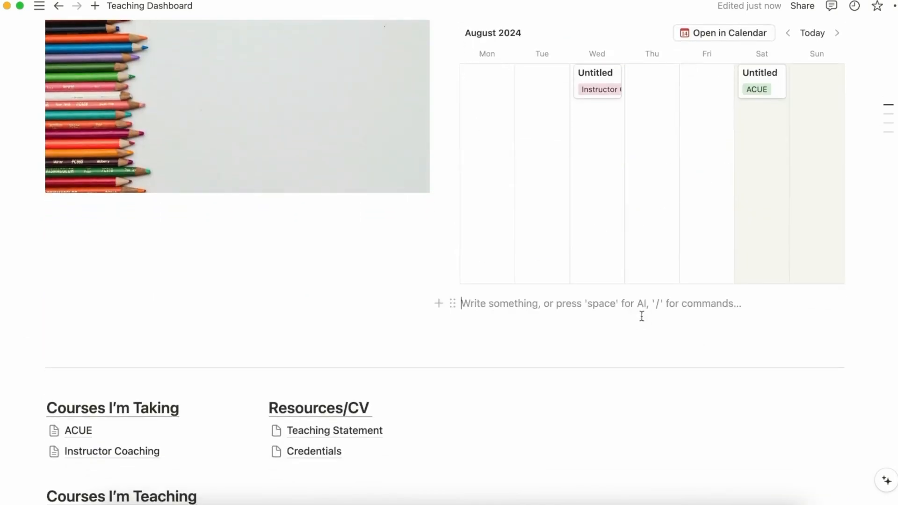
text(/)
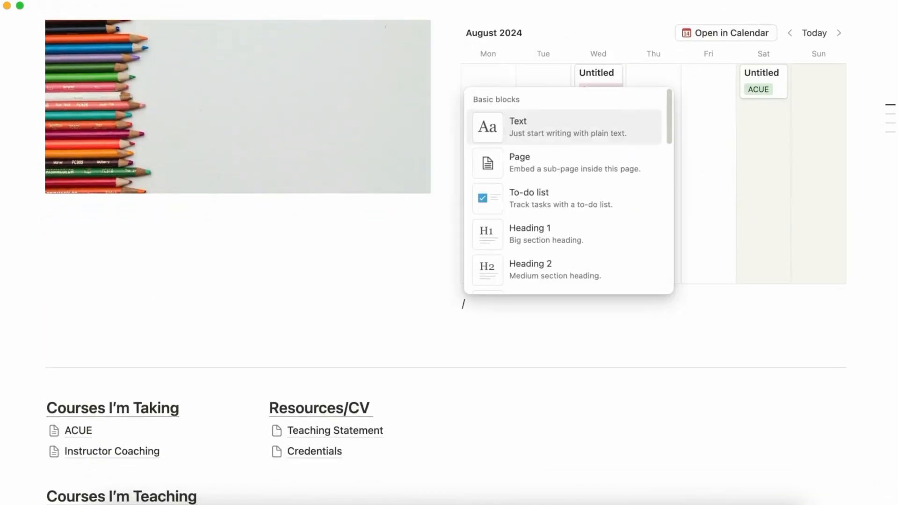
text(h)
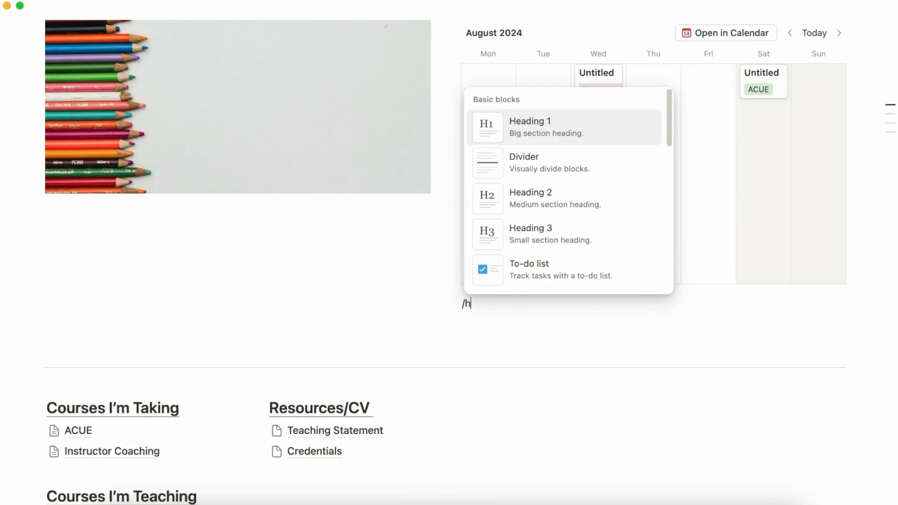
click(575, 207)
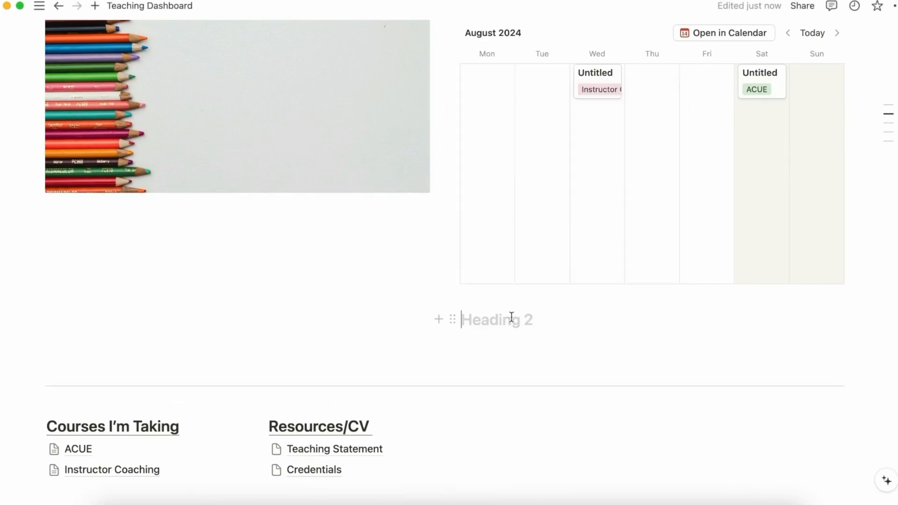
text(This Week’s Lesson Plans)
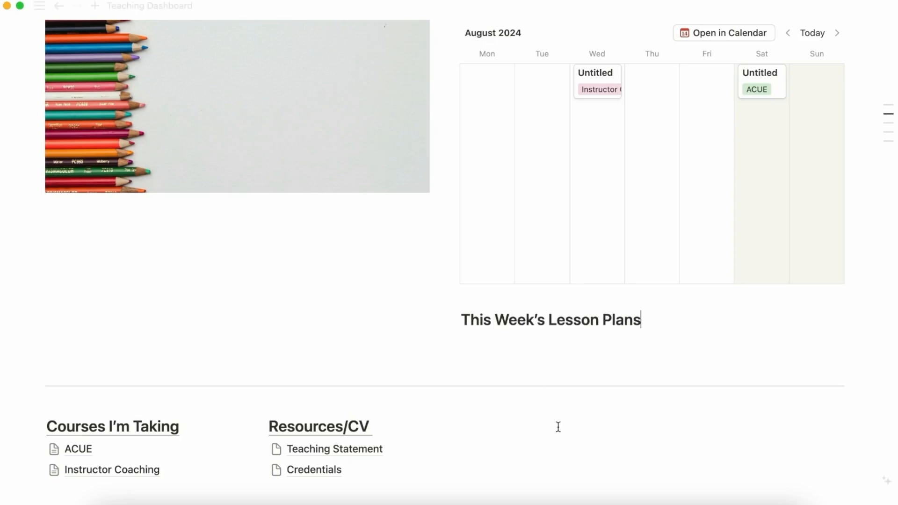
- Insert a table view below the "This Week's Lesson Plans" heading, linked to the Lesson Planner database from the ENGL1013 page
click(627, 360)
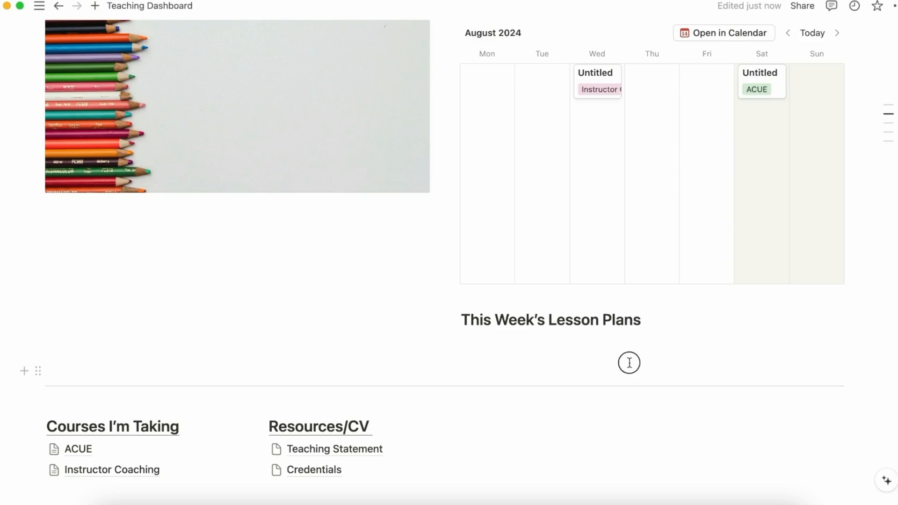
click(579, 347)
click(717, 327)
key(Return)
text(/tabl)
key(Return)
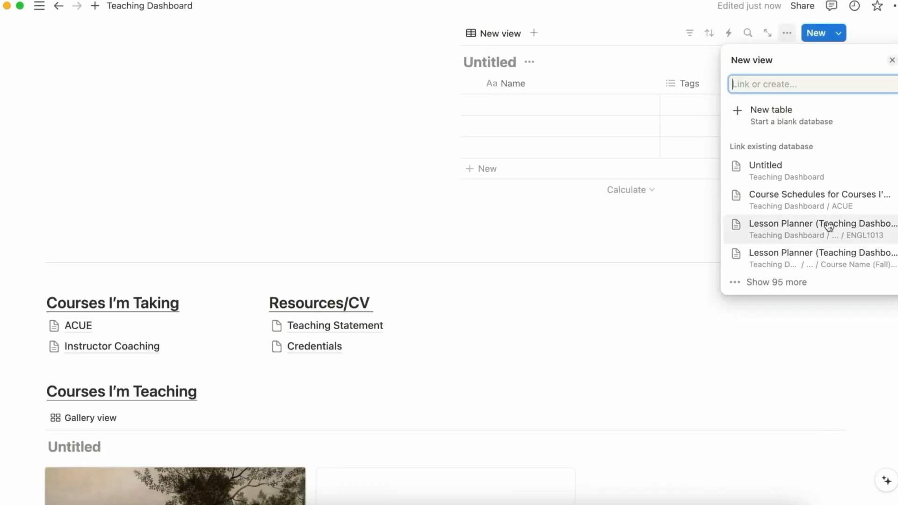
click(801, 232)
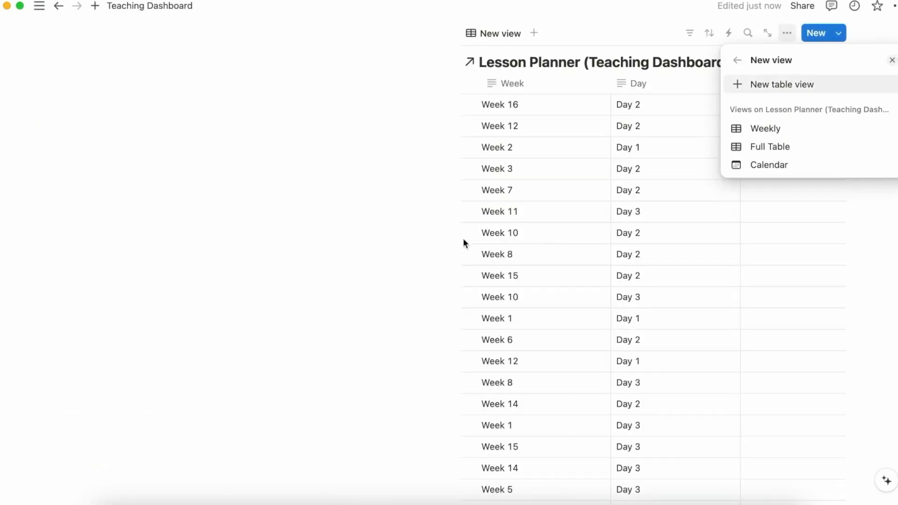
click(464, 262)
- Change the linked Lesson Planner view to the Calendar layout, shown as Week with weekends hidden
scroll(649, 297, up, 3)
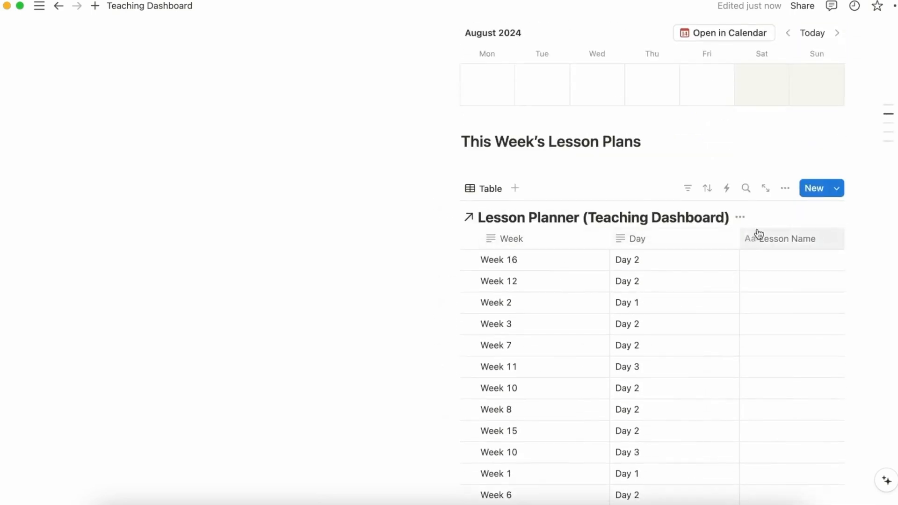
click(786, 188)
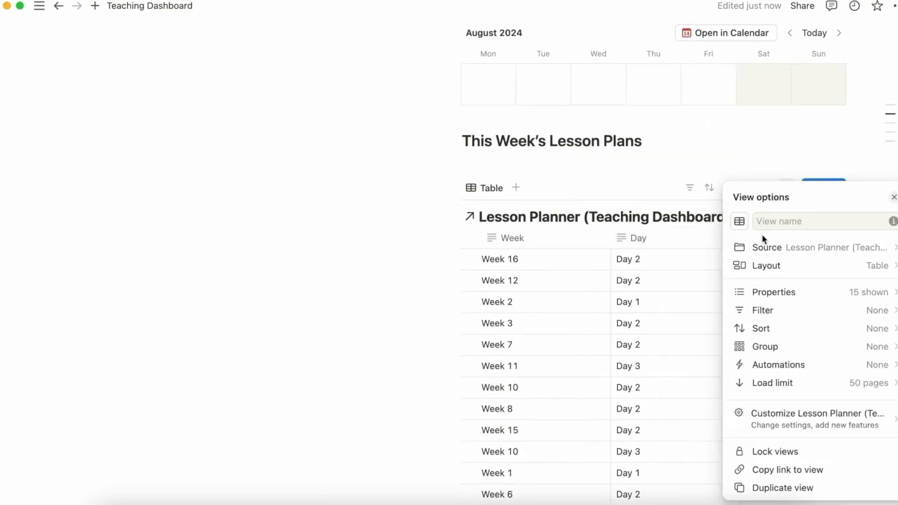
click(819, 276)
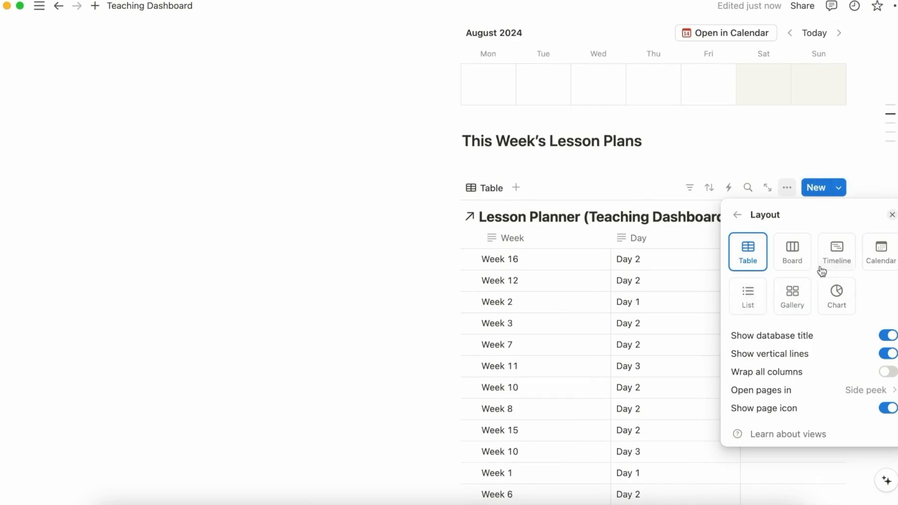
click(881, 255)
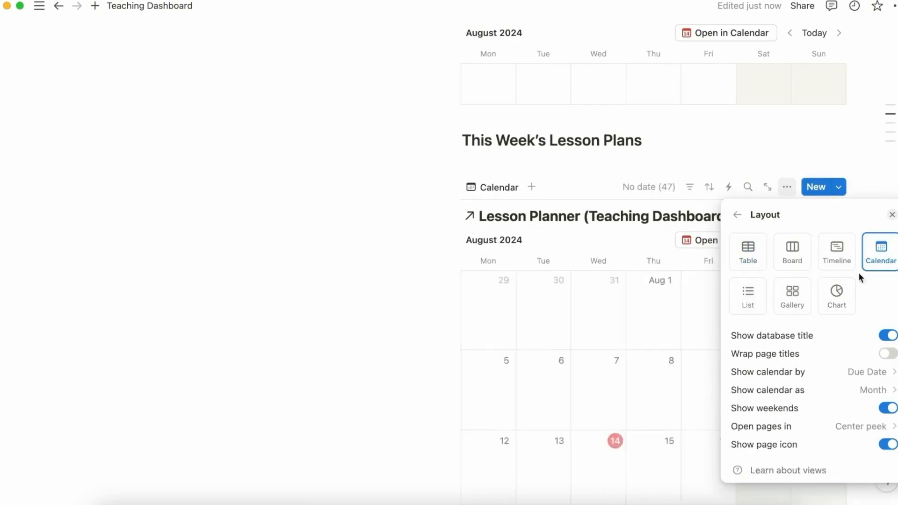
click(871, 397)
click(815, 431)
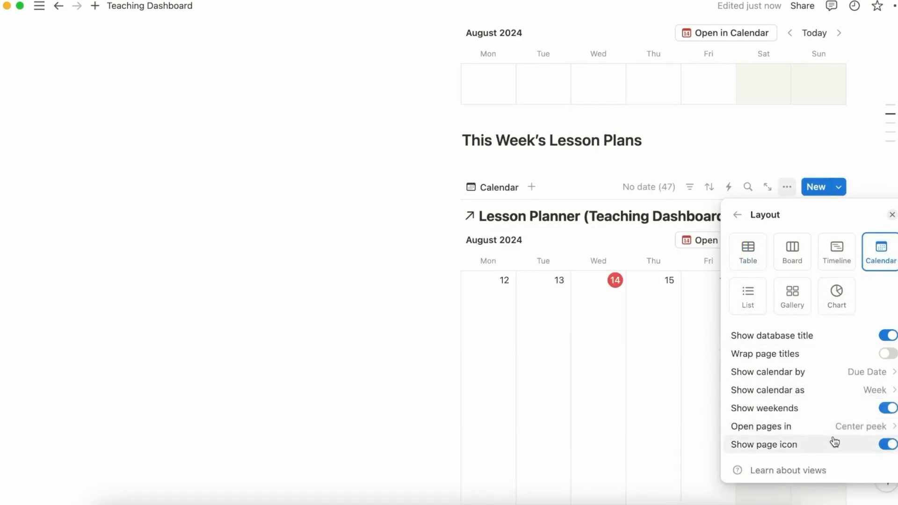
click(889, 407)
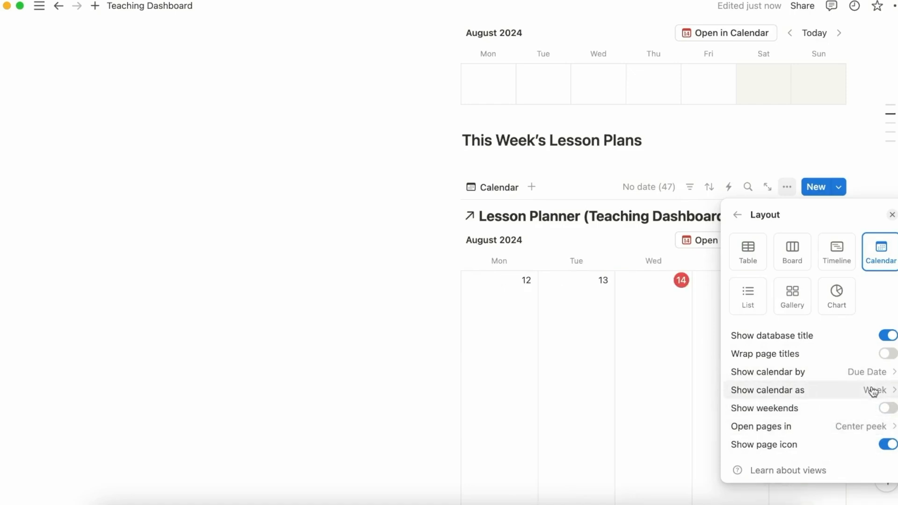
click(372, 438)
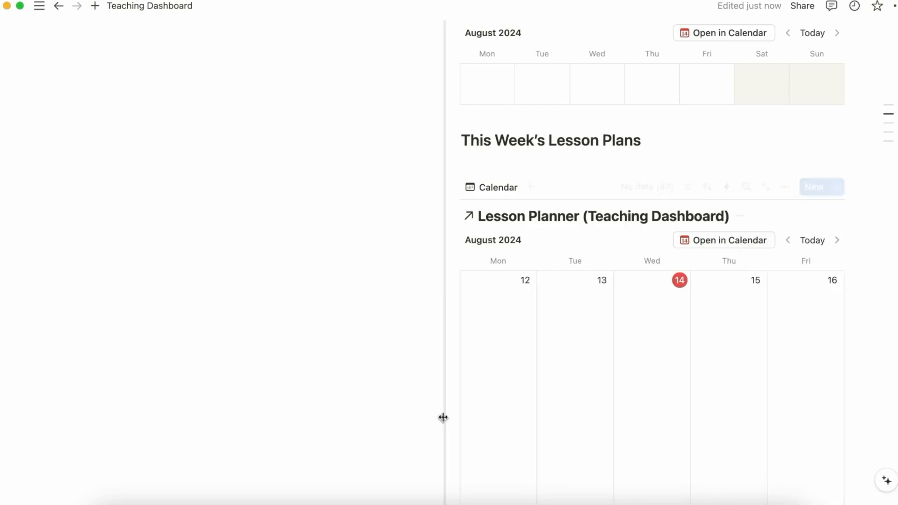
scroll(703, 421, down, 5)
scroll(703, 420, up, 7)
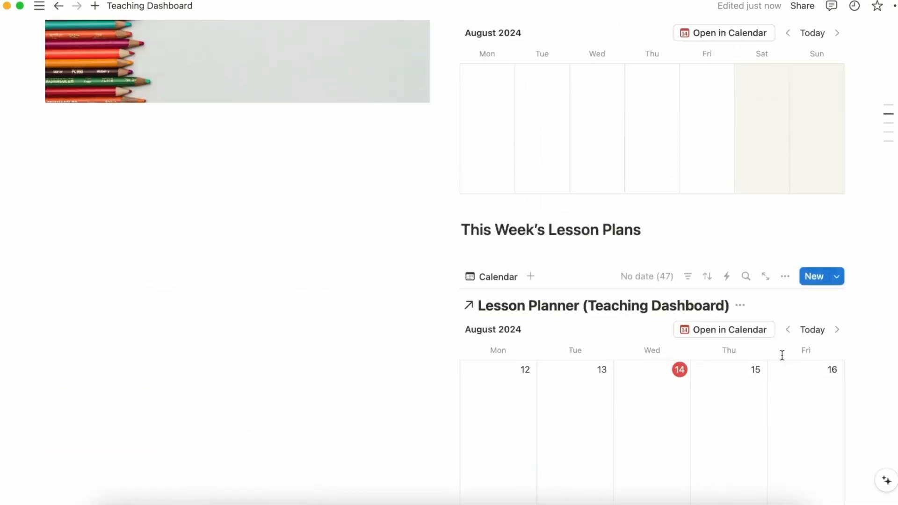
- Add a Table view alongside the Calendar view under "This Week's Lesson Plans", linked to the Lesson Planner database
scroll(781, 354, down, 9)
scroll(771, 362, down, 6)
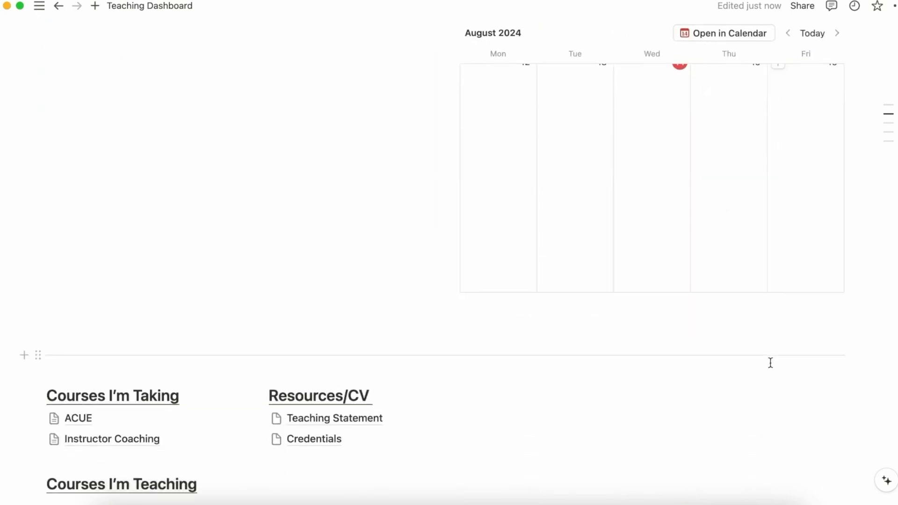
scroll(769, 363, up, 5)
scroll(767, 364, up, 5)
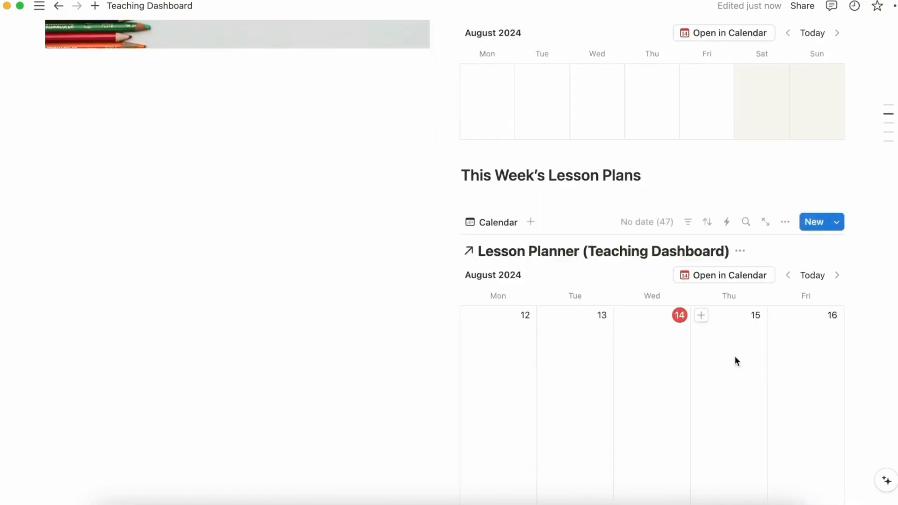
click(528, 228)
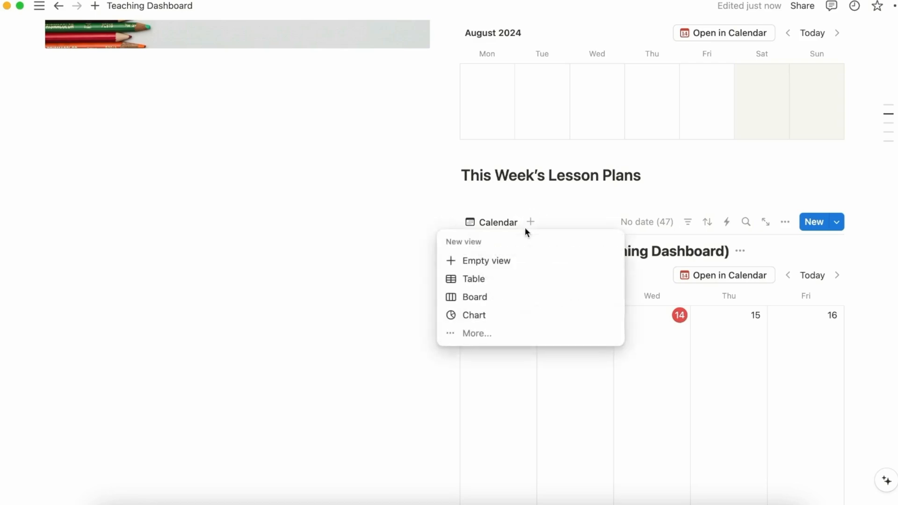
click(503, 288)
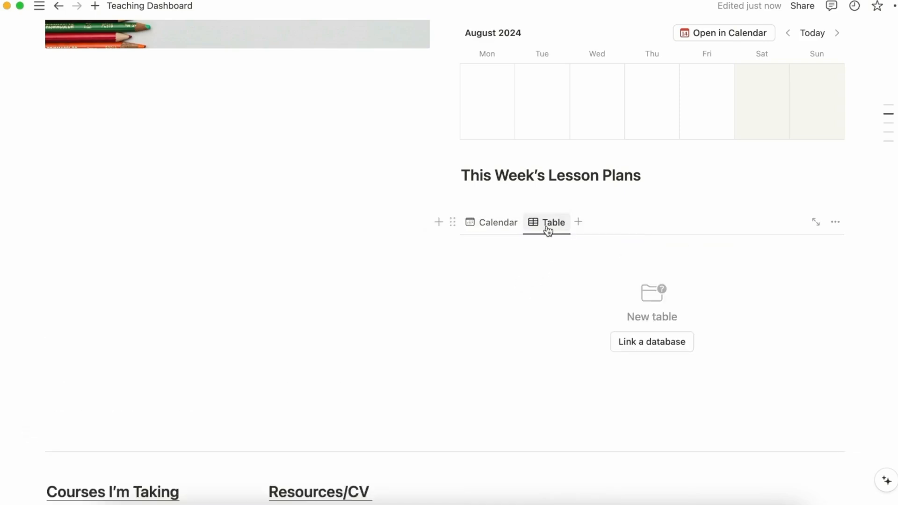
click(675, 356)
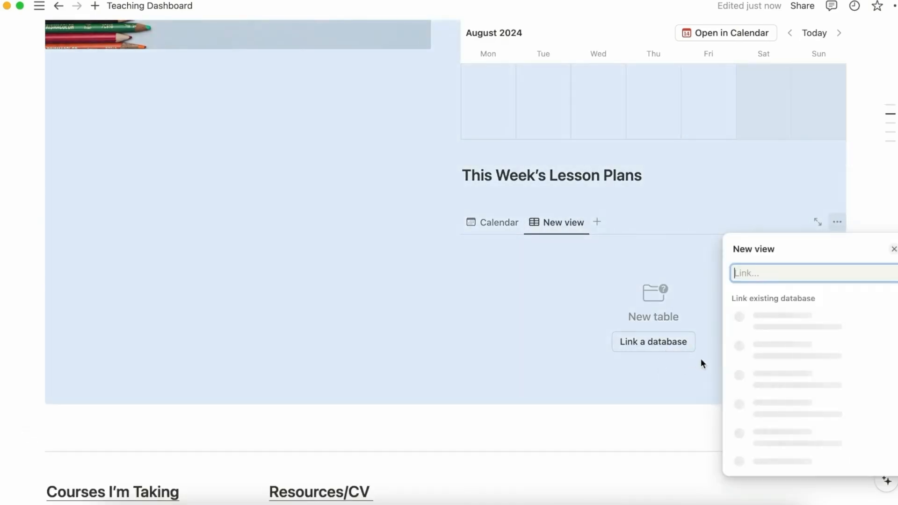
click(795, 316)
- Rename the new Lesson Planner table view as "Remaining Lessons"
click(543, 229)
click(536, 226)
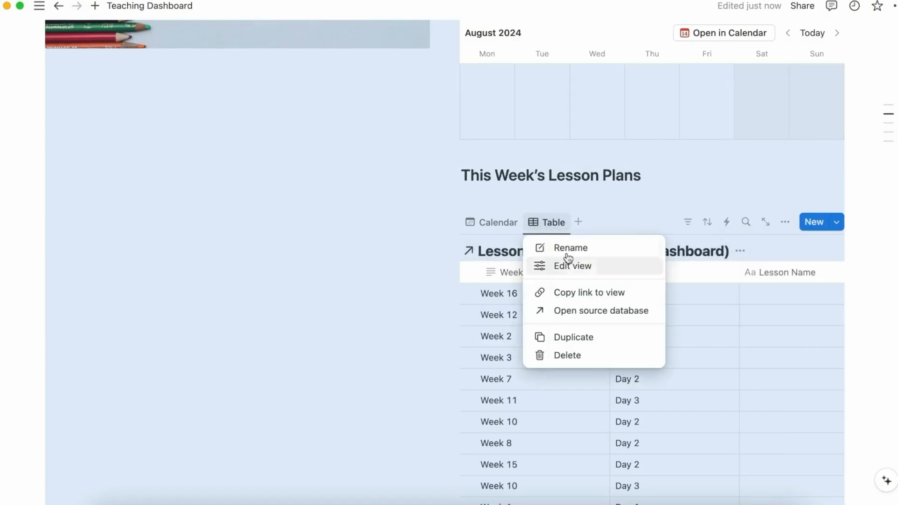
click(567, 262)
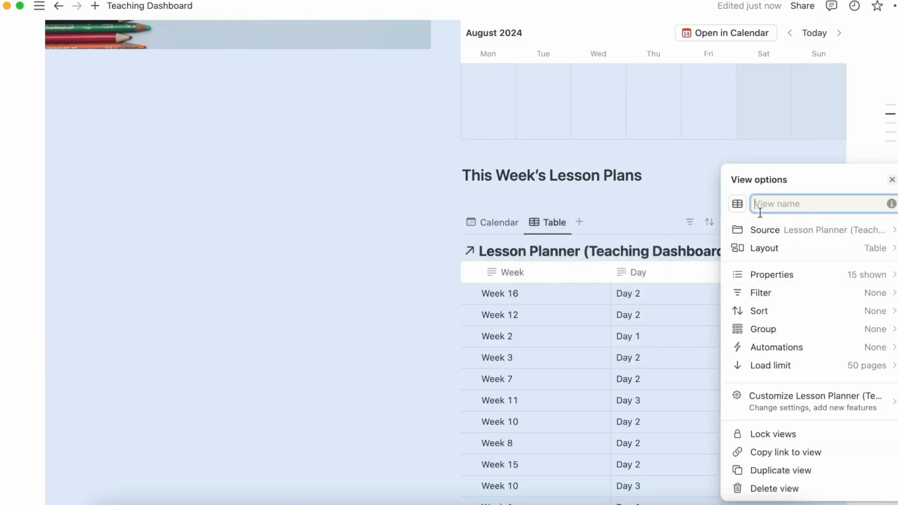
text(Remainin)
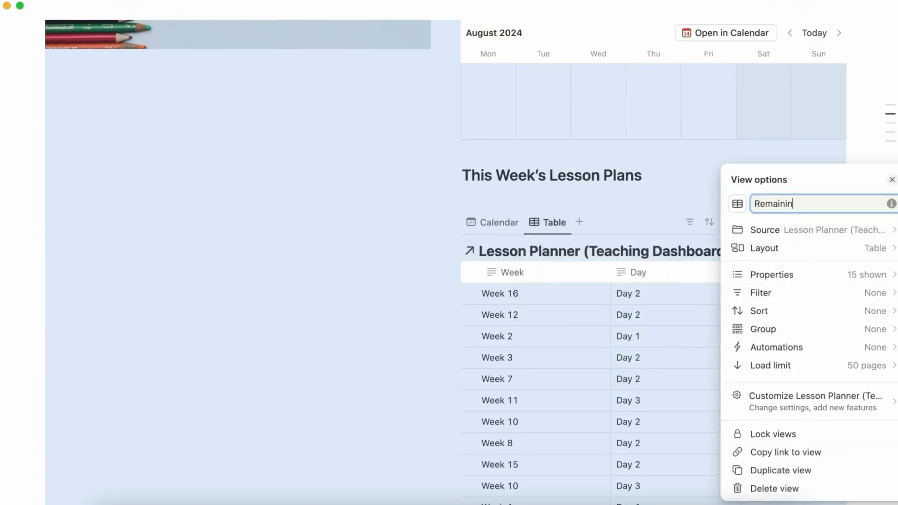
key(Return)
click(427, 210)
- Hide the database title above the Remaining Lessons table
scroll(680, 311, up, 20)
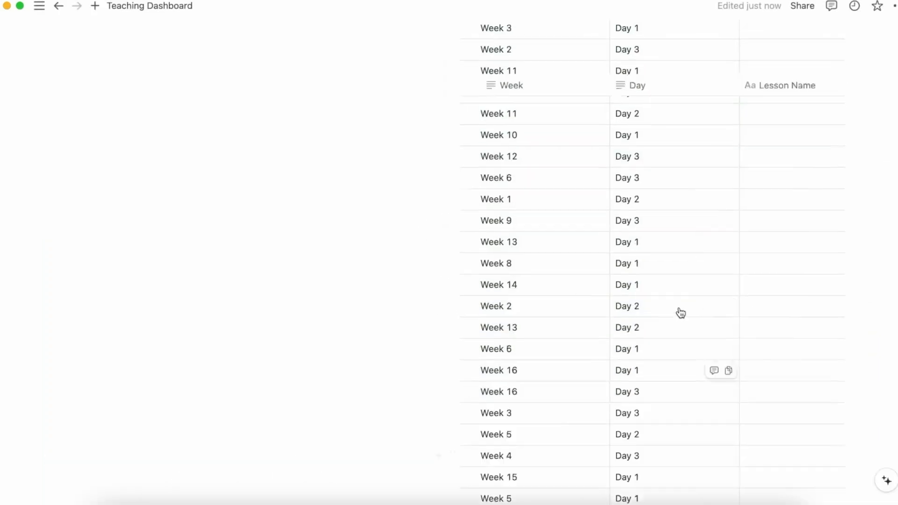
scroll(679, 305, down, 5)
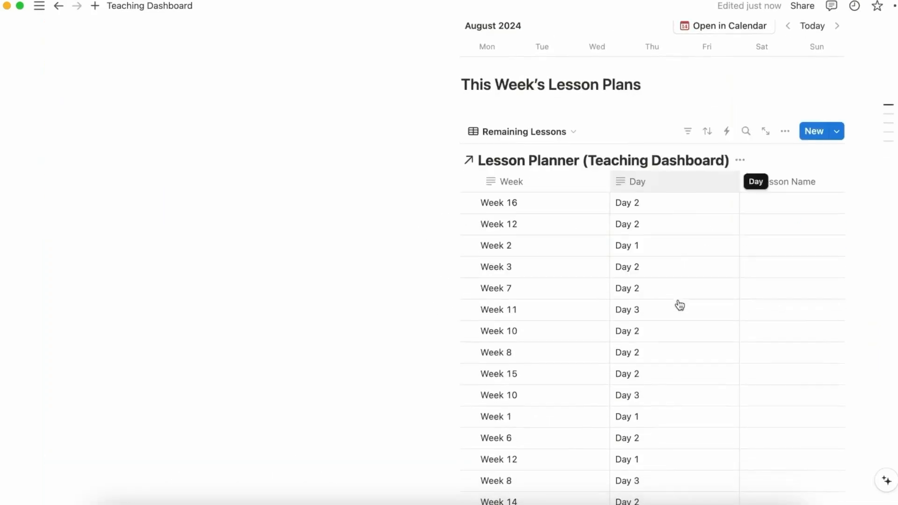
click(744, 162)
click(737, 227)
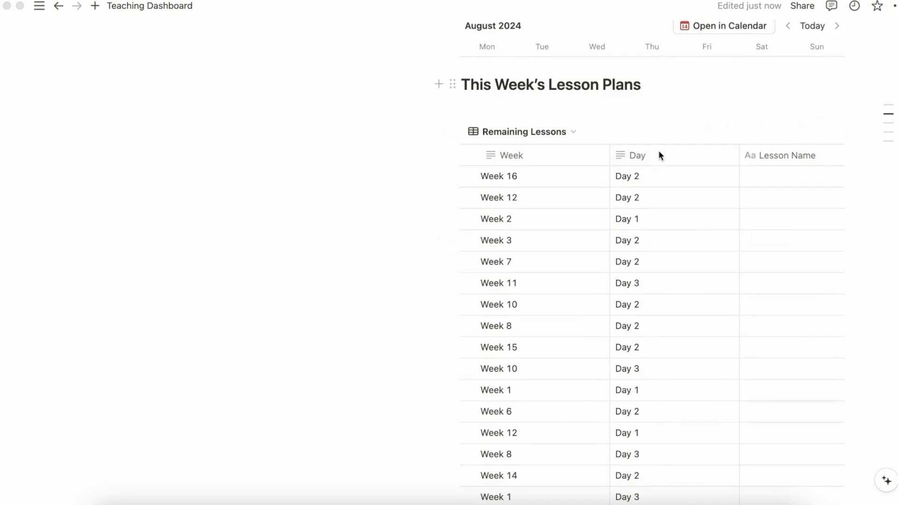
- Filter the Remaining Lessons view to lessons whose Planned Date start is on or after Today
click(787, 131)
click(807, 273)
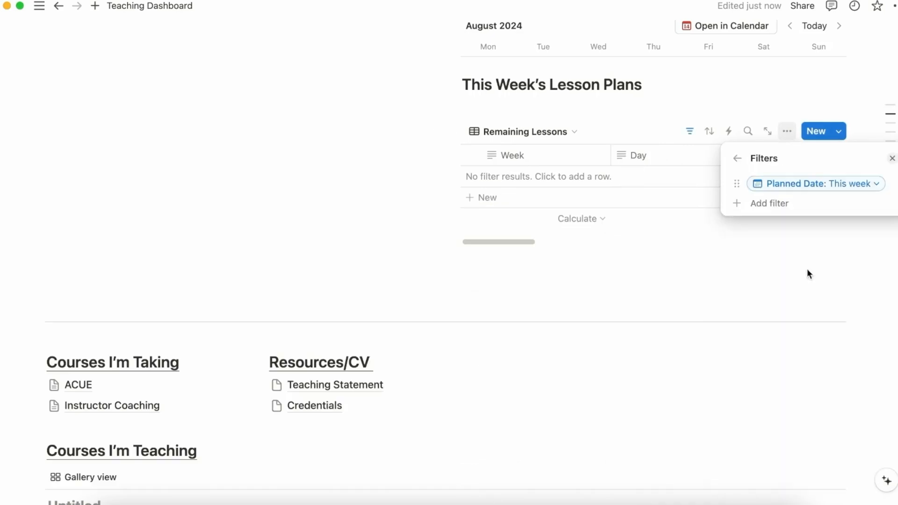
click(800, 190)
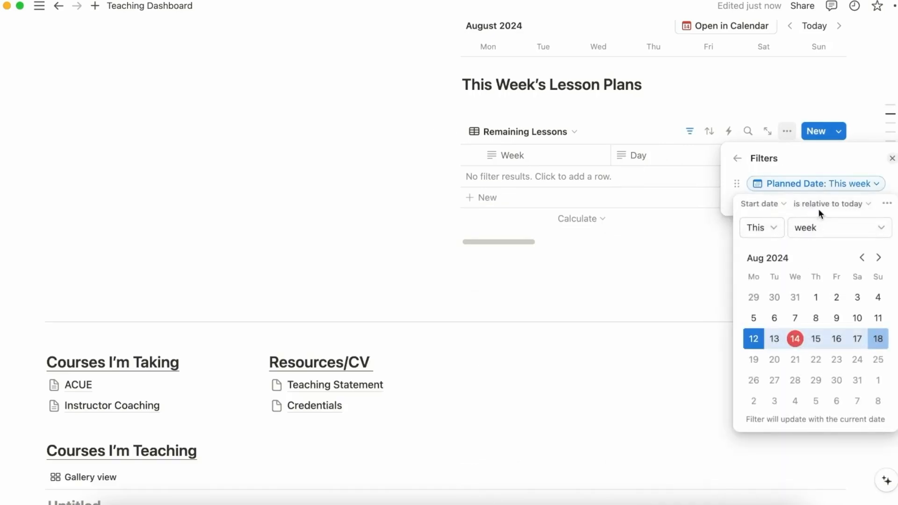
click(845, 203)
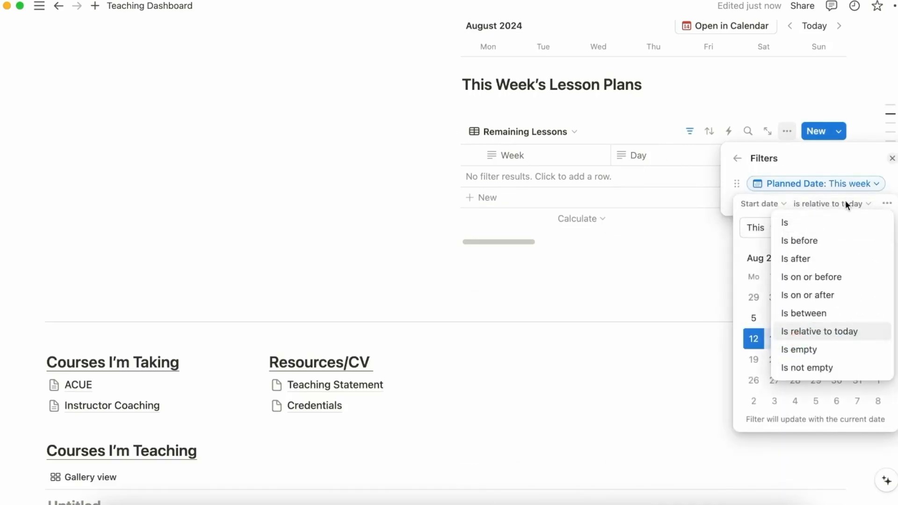
click(850, 299)
text(Today)
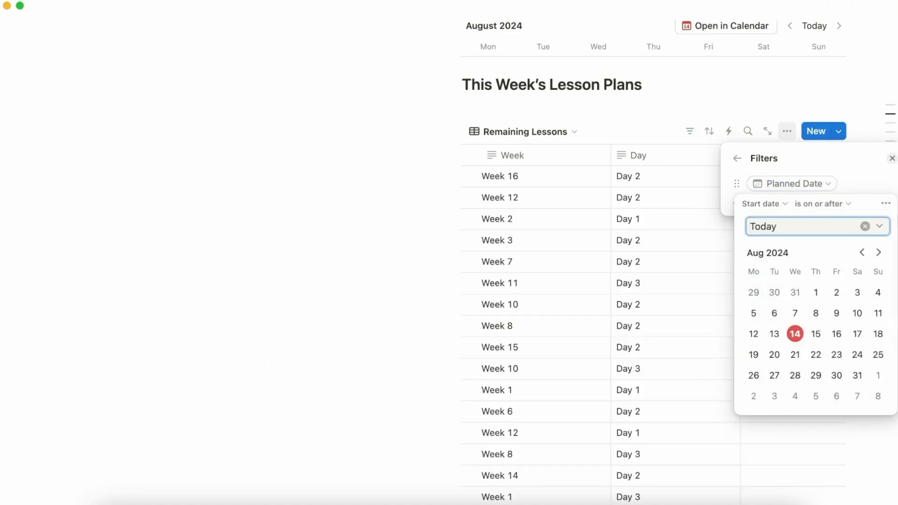
key(Return)
click(694, 232)
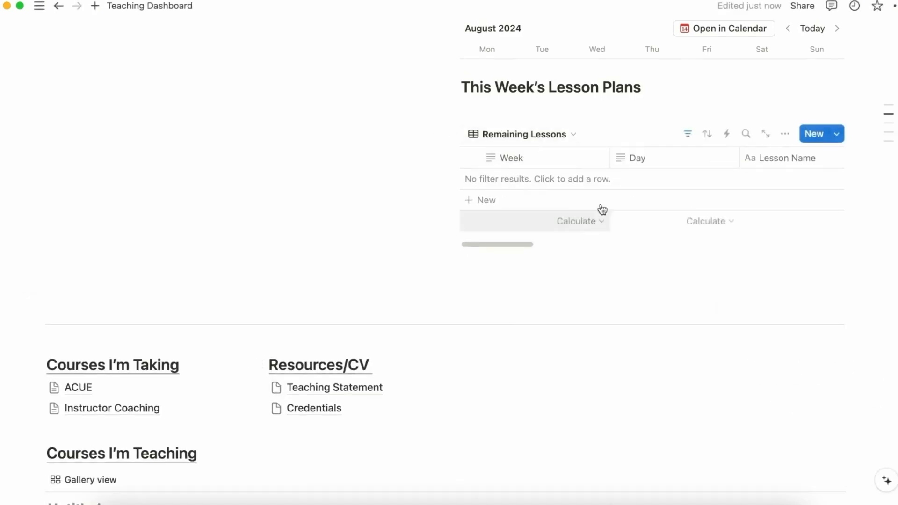
click(580, 226)
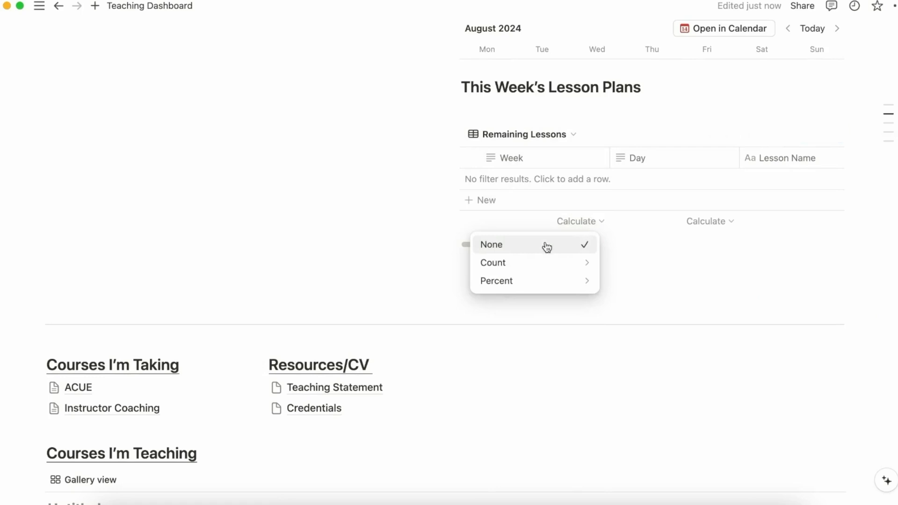
mouse_move(519, 264)
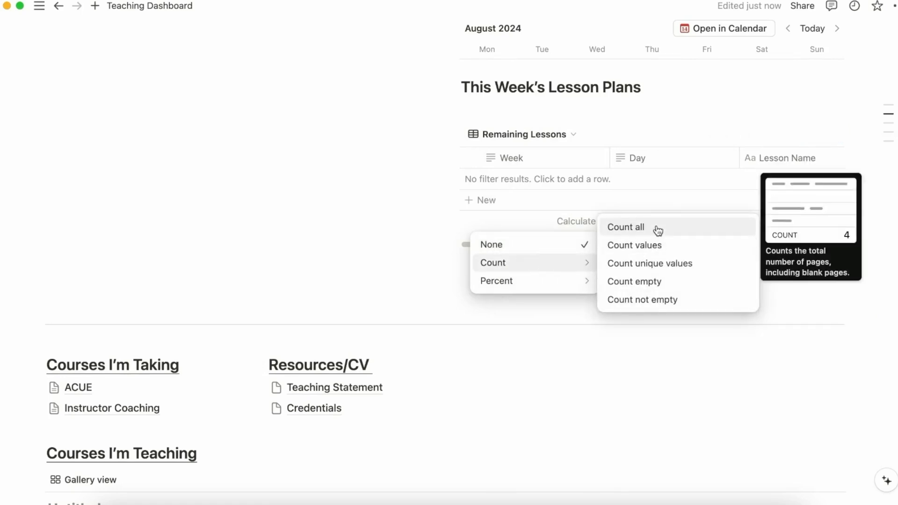
click(628, 165)
scroll(619, 266, down, 3)
scroll(619, 266, up, 2)
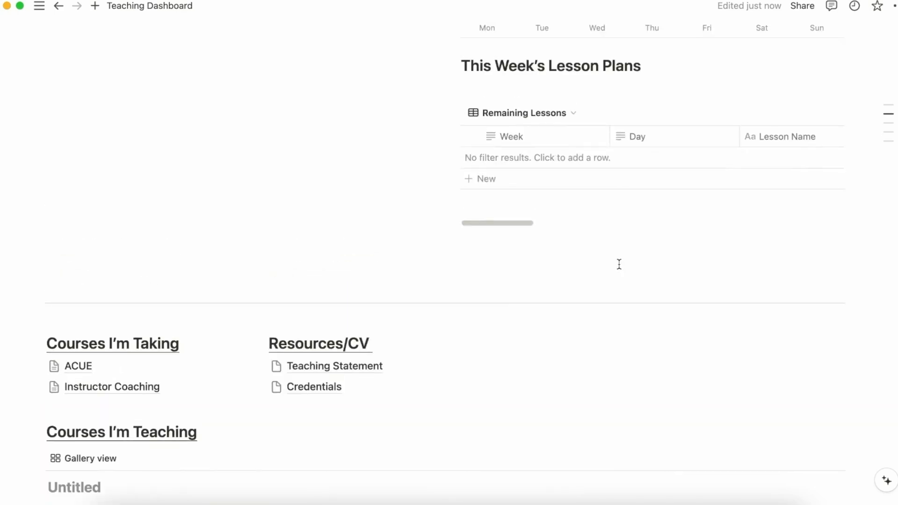
- Add a blank lesson row to the Remaining Lessons table
scroll(619, 264, up, 5)
scroll(617, 262, down, 5)
click(645, 197)
scroll(655, 212, up, 5)
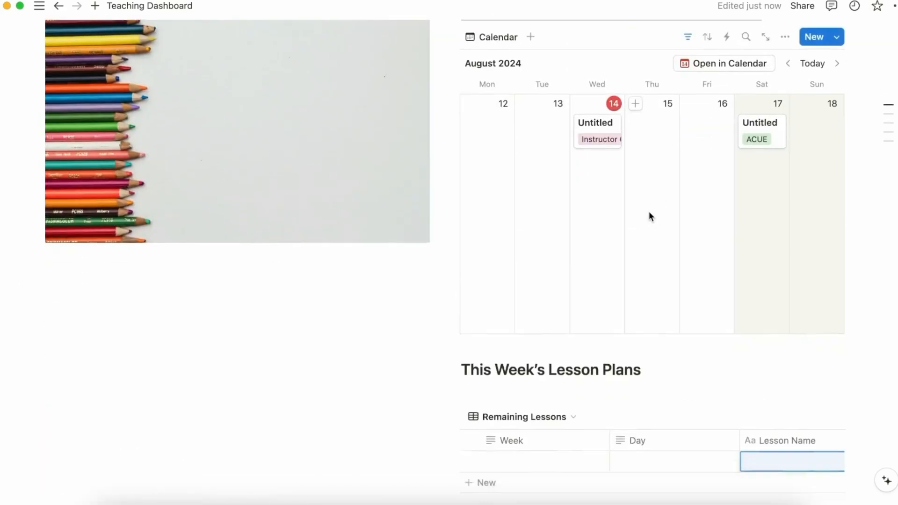
- Open the ENGL1013 page from the Courses I'm Teaching gallery and go to its Lesson Planner calendar
scroll(649, 216, down, 15)
scroll(618, 231, up, 12)
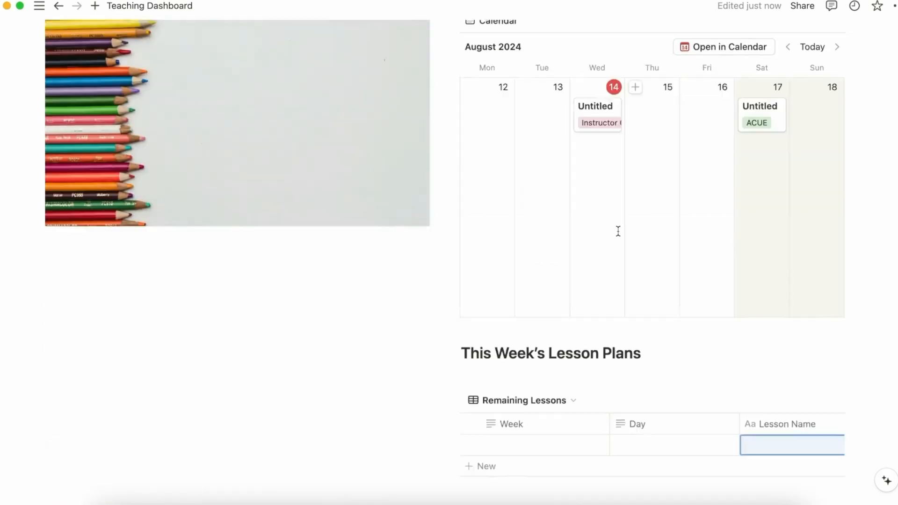
click(262, 268)
scroll(258, 321, down, 6)
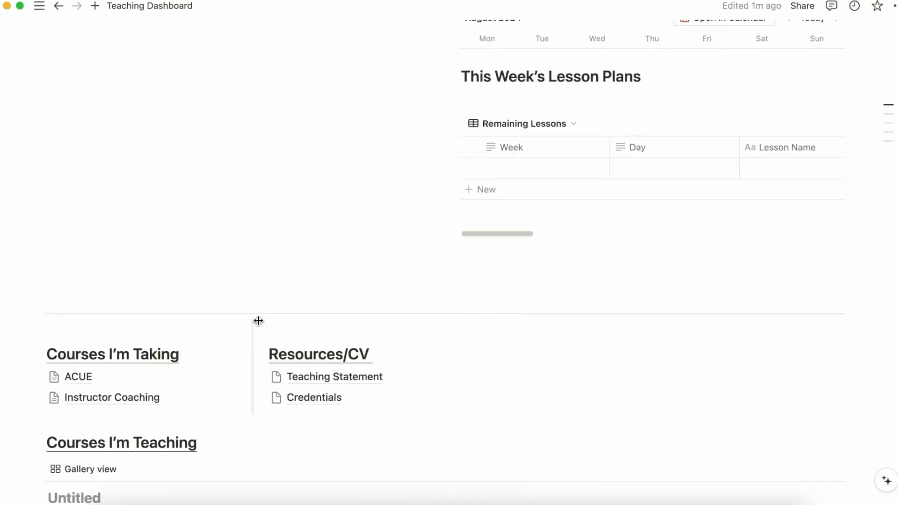
scroll(299, 277, down, 5)
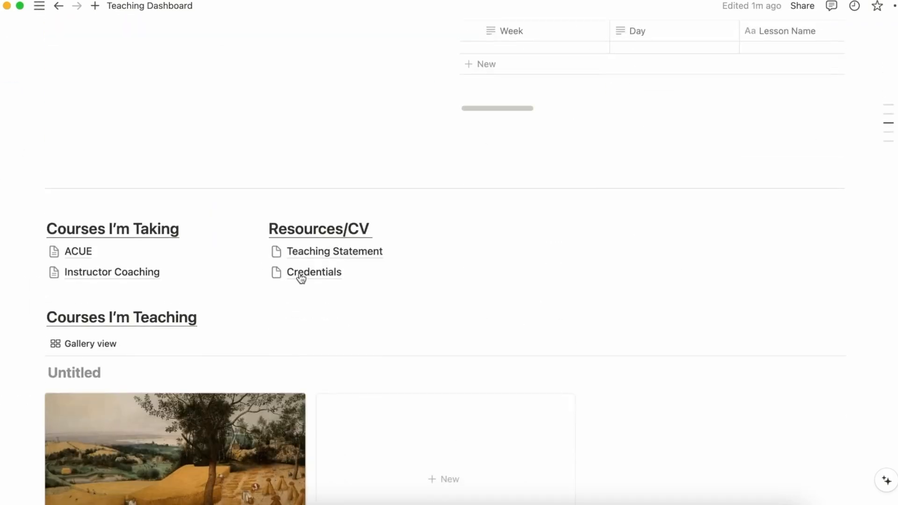
scroll(299, 277, down, 6)
scroll(299, 272, up, 15)
scroll(299, 272, up, 7)
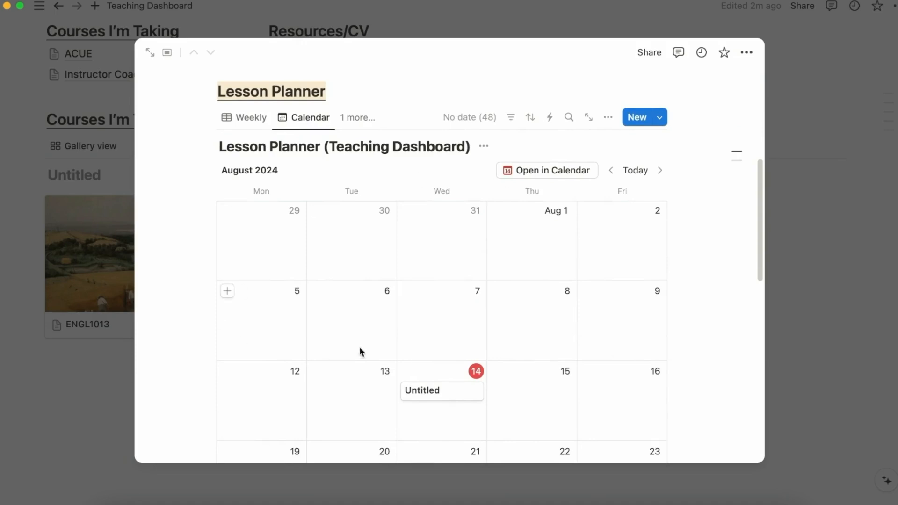
- Add a "Labor Day" lesson on August 2, 2024 in the Lesson Planner calendar, review its properties and close the page
scroll(349, 346, down, 3)
scroll(336, 348, down, 3)
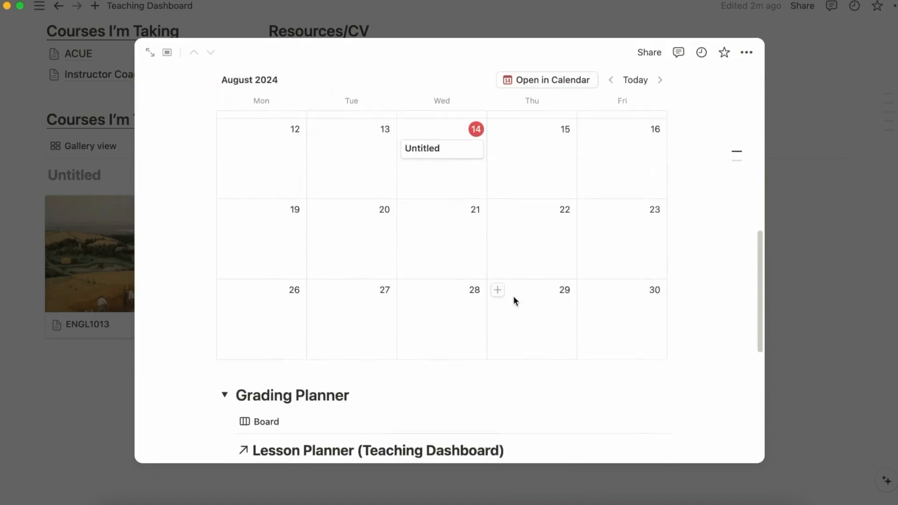
scroll(515, 296, up, 5)
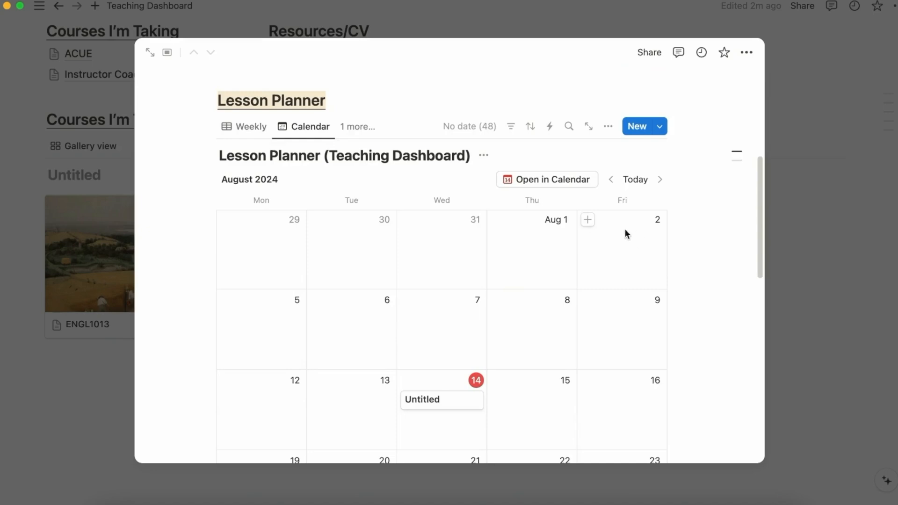
click(587, 219)
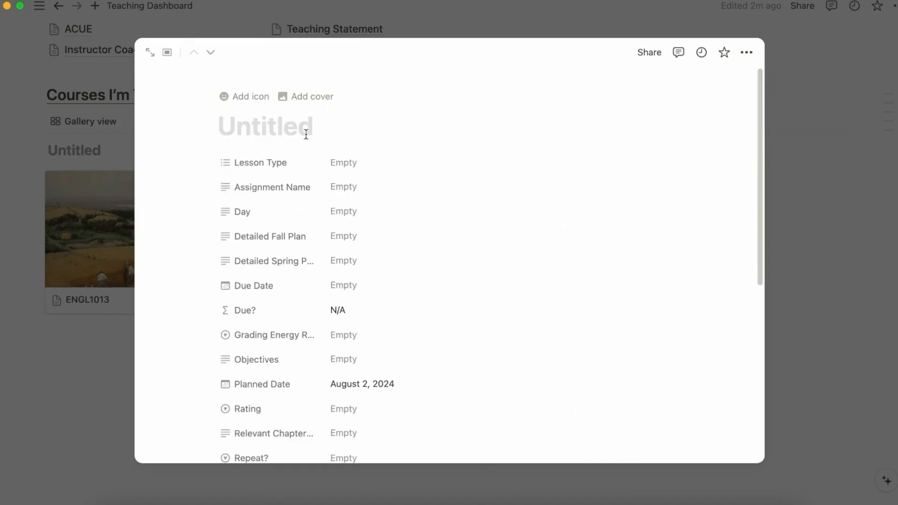
click(321, 135)
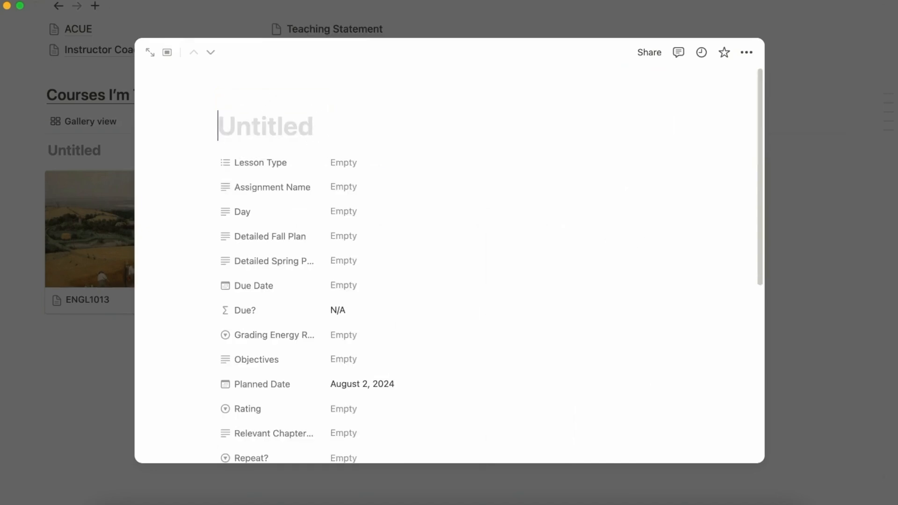
text(Labor Day)
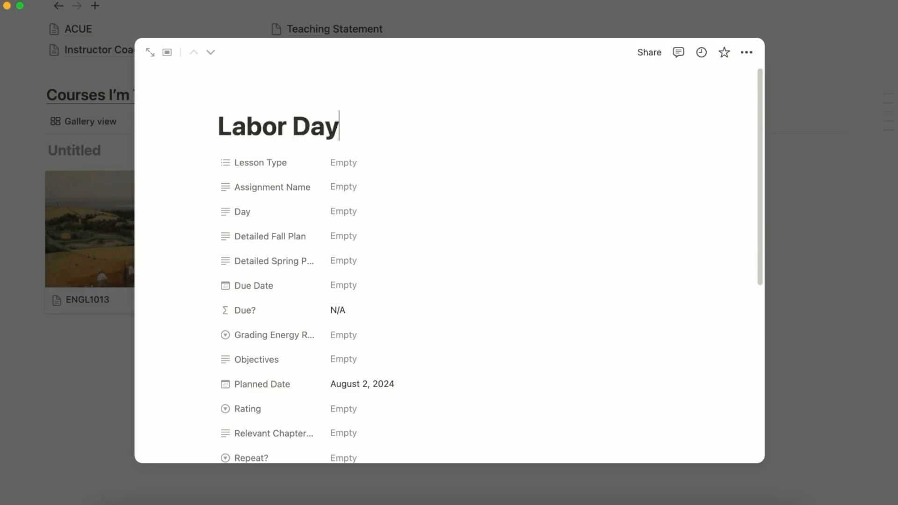
scroll(499, 234, down, 5)
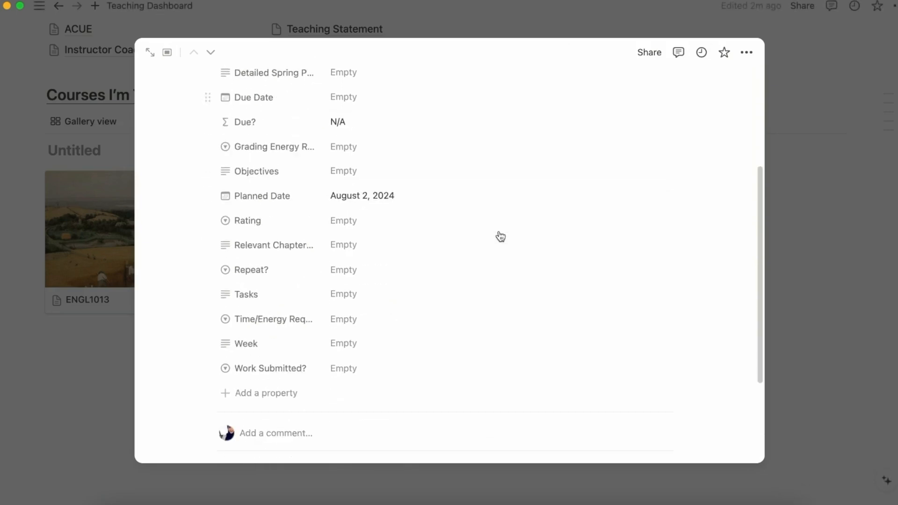
scroll(497, 227, up, 3)
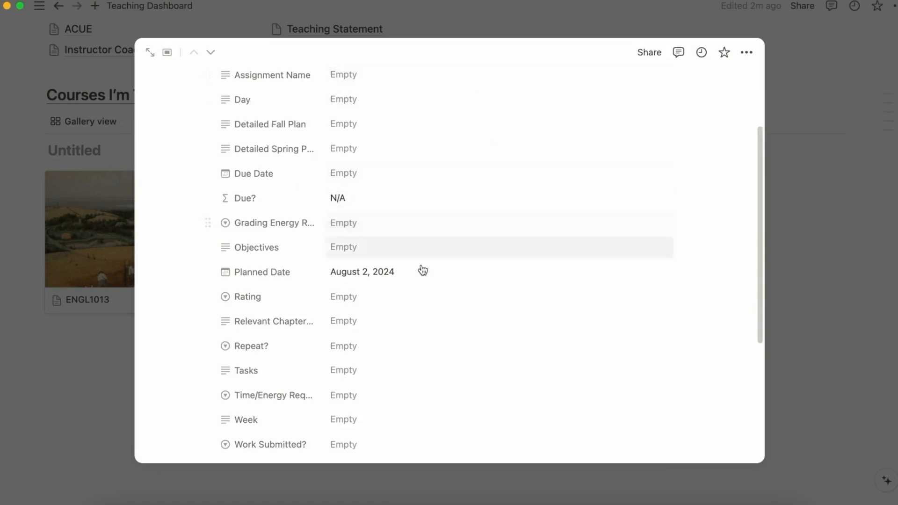
scroll(423, 340, up, 1)
click(848, 223)
- Set the Day column's calculation in the Remaining Lessons table to Count not empty
scroll(794, 214, up, 8)
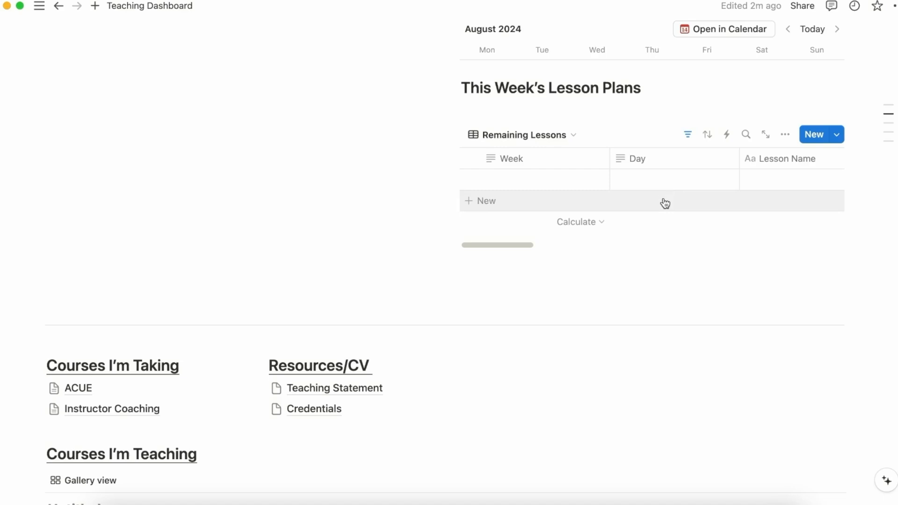
click(655, 222)
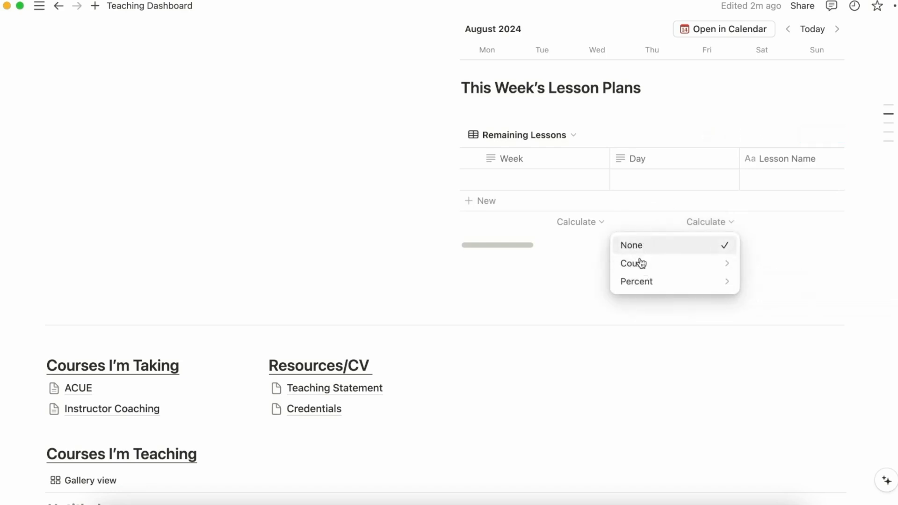
mouse_move(648, 273)
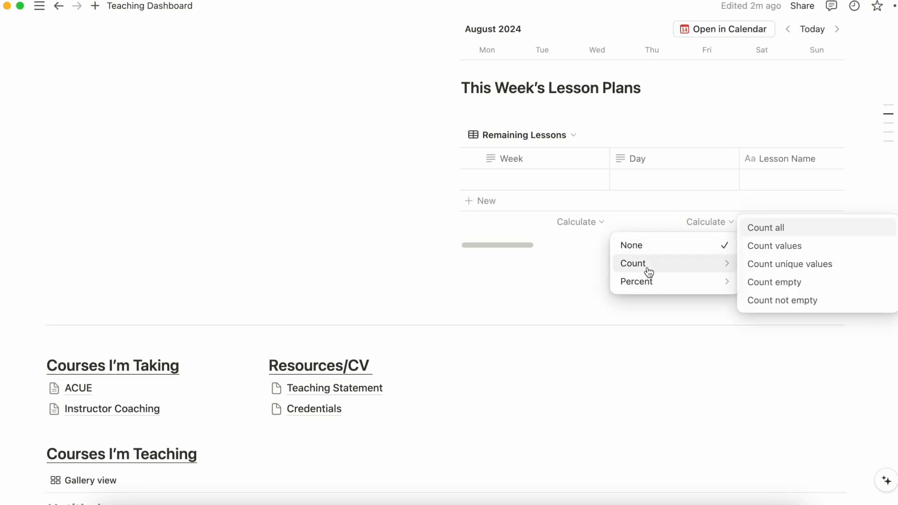
click(754, 300)
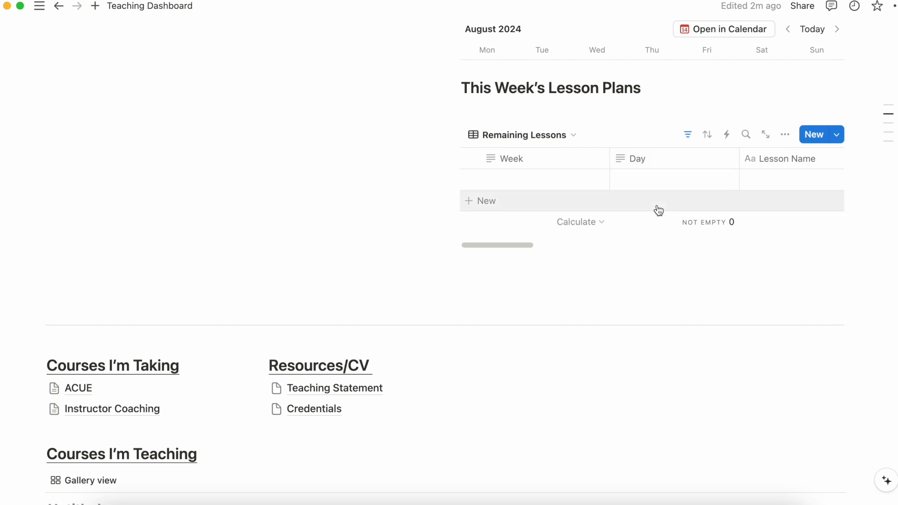
- Show the filters of the Remaining Lessons table and check its Planned Date filter
click(637, 293)
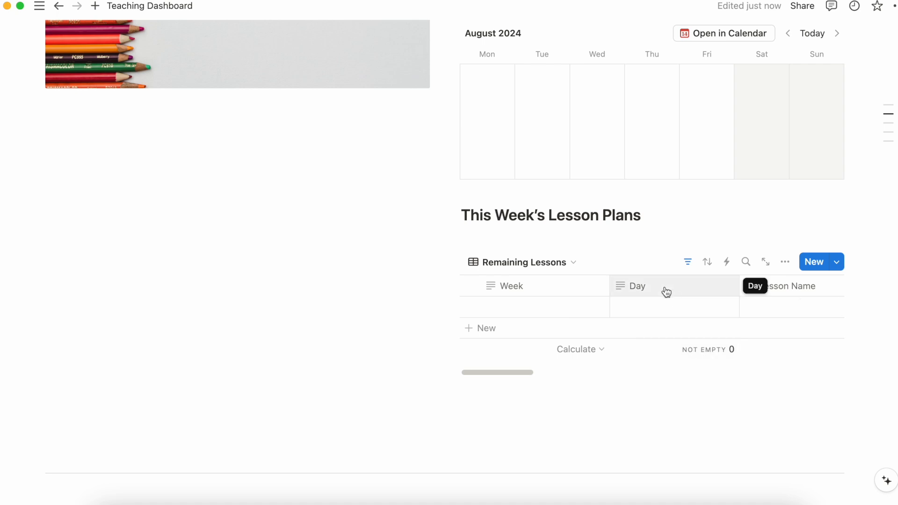
click(688, 262)
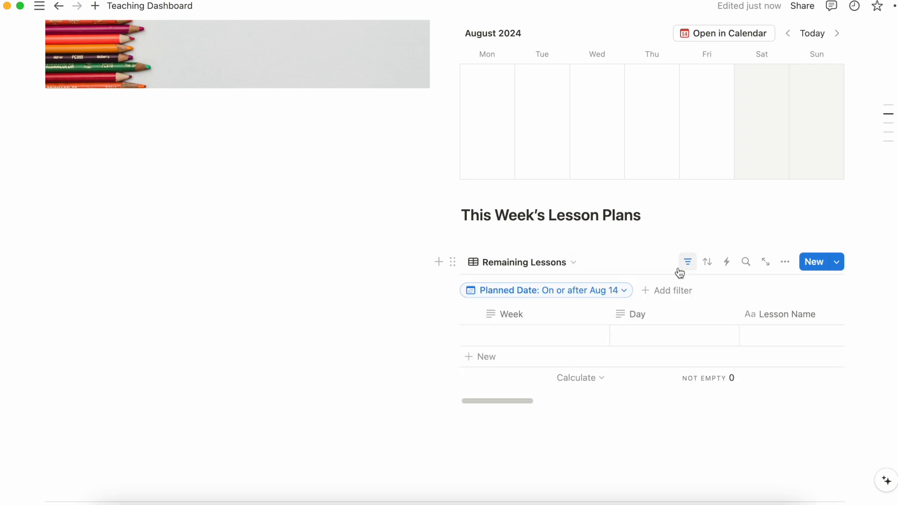
click(608, 290)
click(678, 387)
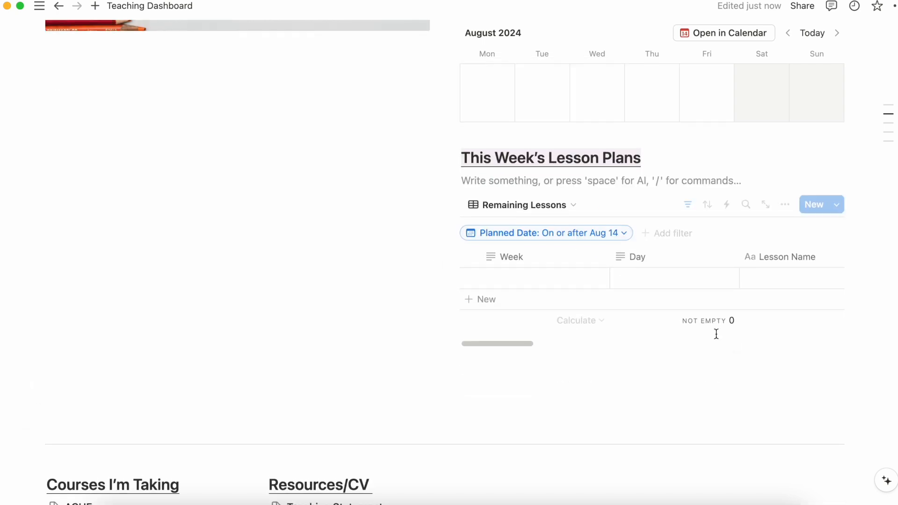
- Move the "This Week's Lesson Plans" heading and the Remaining Lessons table into the other column, beneath the pencil image
drag(453, 162, 339, 250)
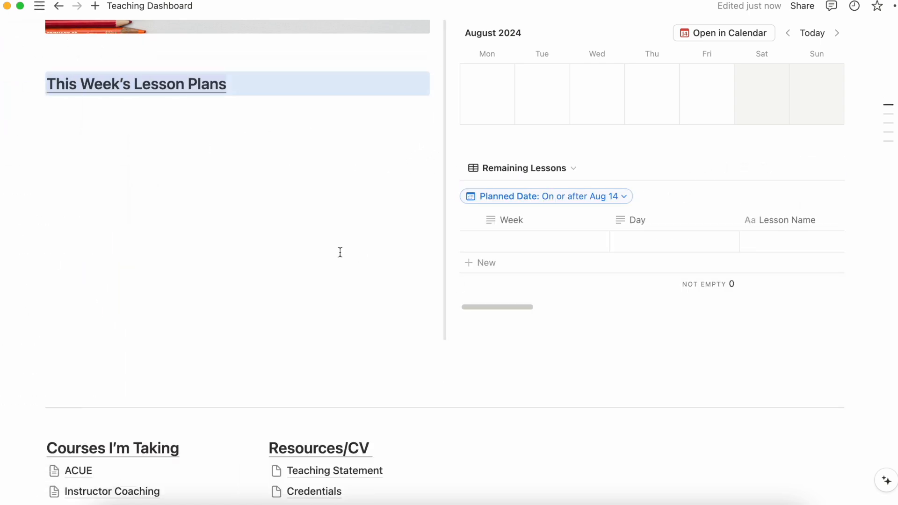
drag(450, 167, 198, 148)
click(597, 272)
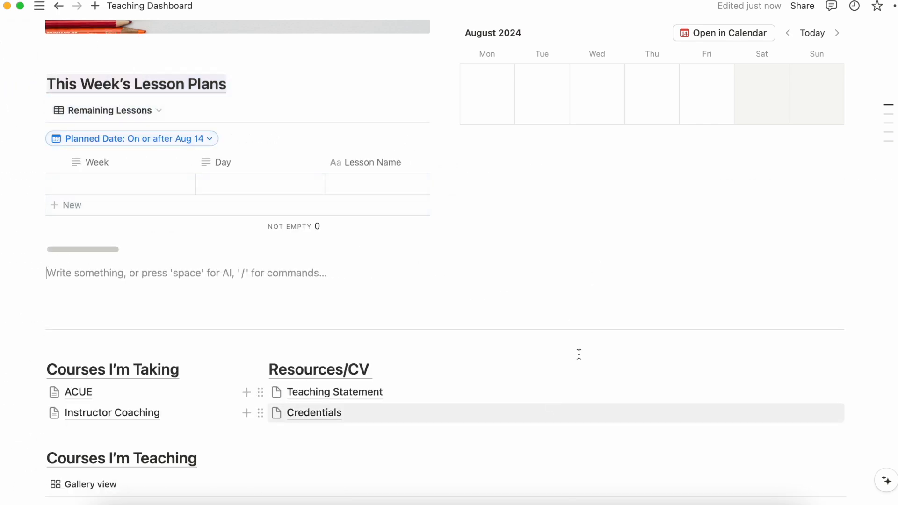
- Review the rearranged dashboard layout, from the pencil image and weekly calendar to the Courses I'm Teaching gallery
scroll(597, 276, up, 8)
scroll(595, 276, down, 10)
scroll(592, 276, up, 8)
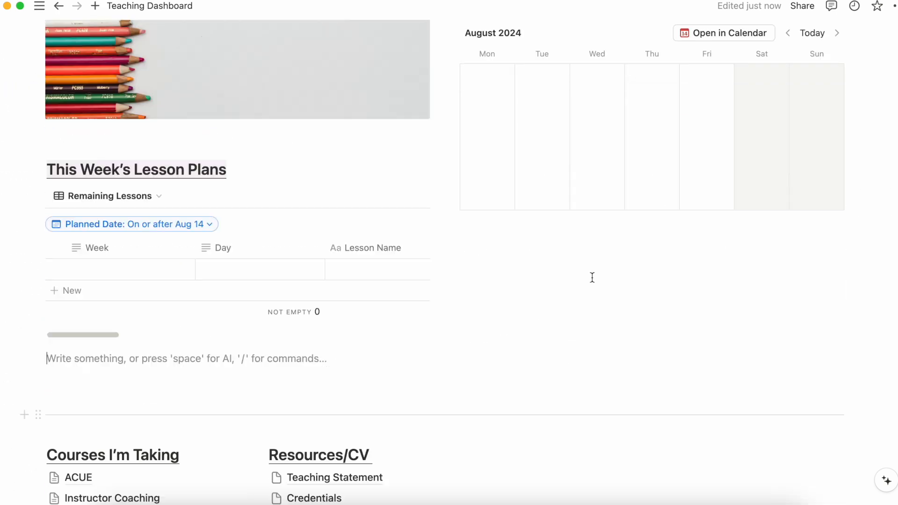
scroll(591, 276, down, 4)
click(570, 345)
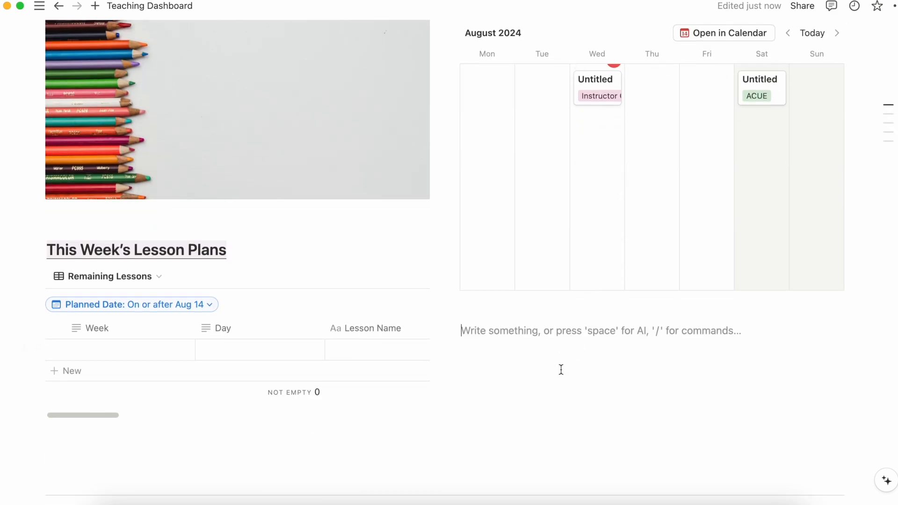
scroll(555, 363, down, 5)
scroll(553, 359, down, 10)
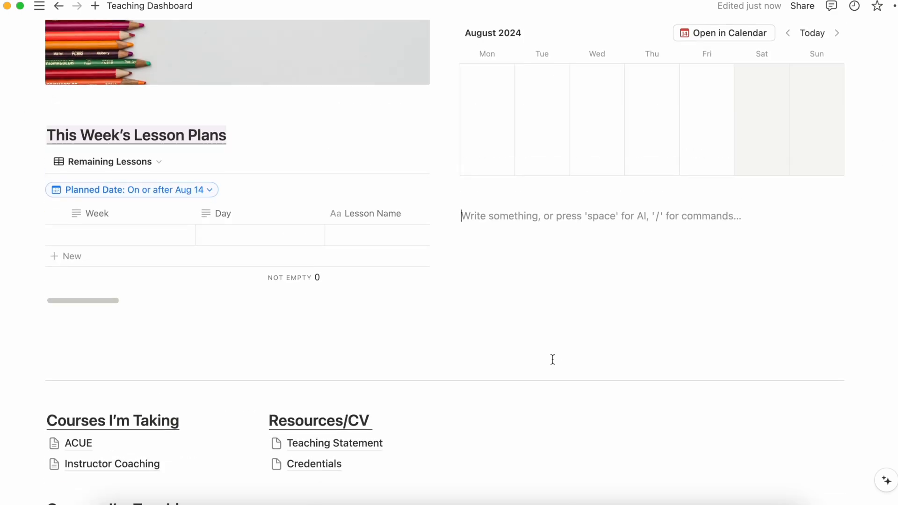
scroll(552, 358, down, 2)
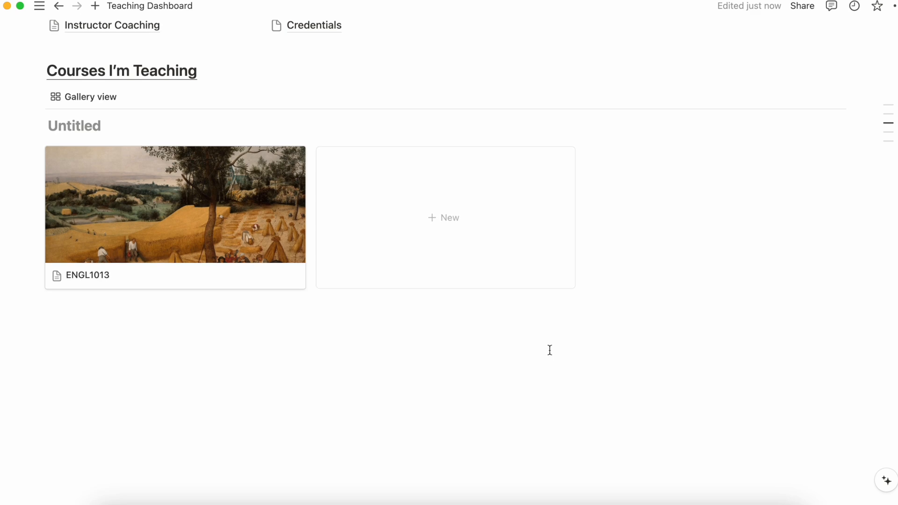
scroll(543, 341, up, 9)
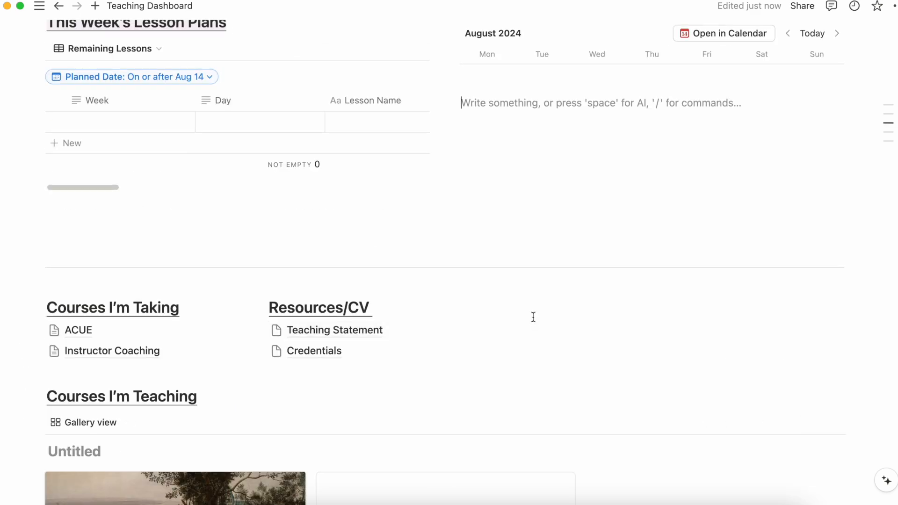
scroll(533, 316, up, 6)
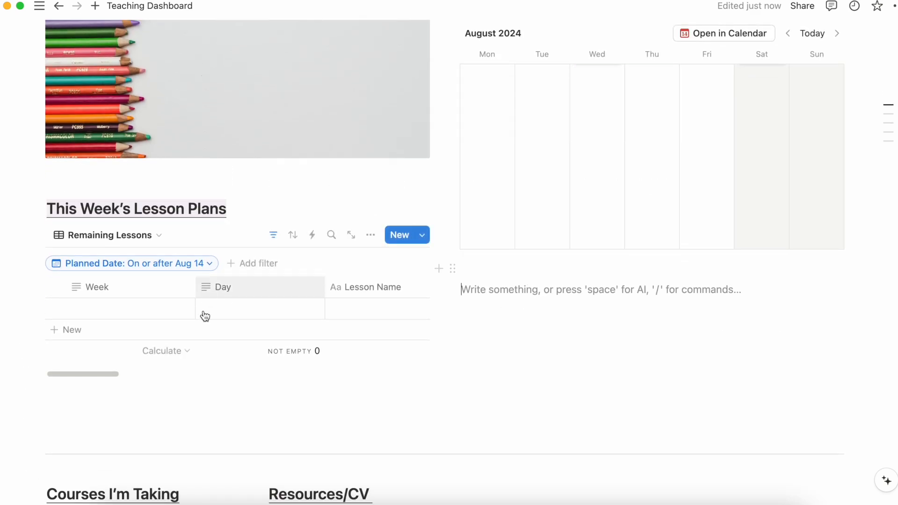